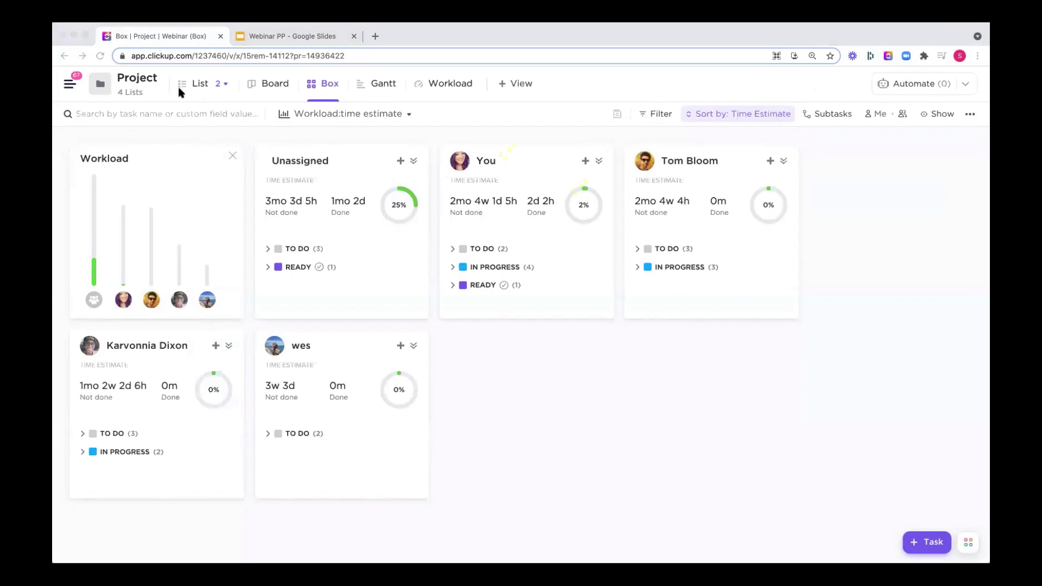
Expand the collapsed sidebar so it stays open and make it slightly narrower.
left_click(67, 85)
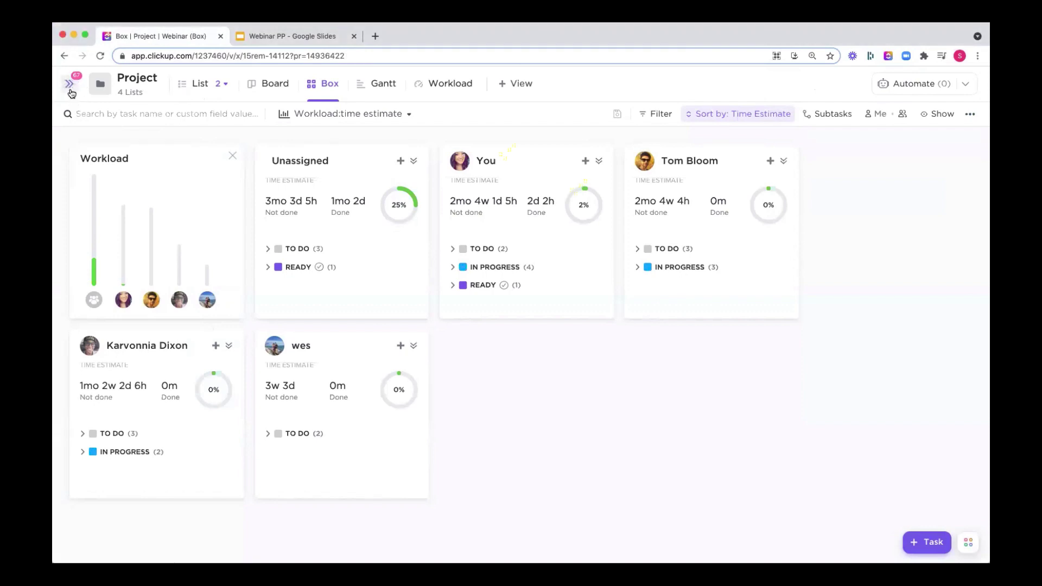
left_click(70, 92)
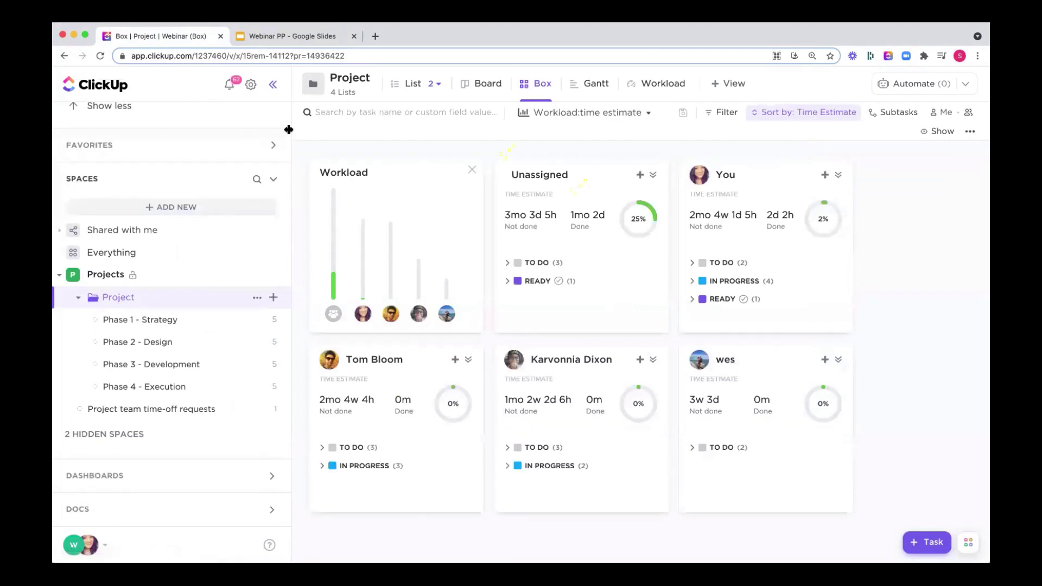
left_click_drag(289, 129, 261, 116)
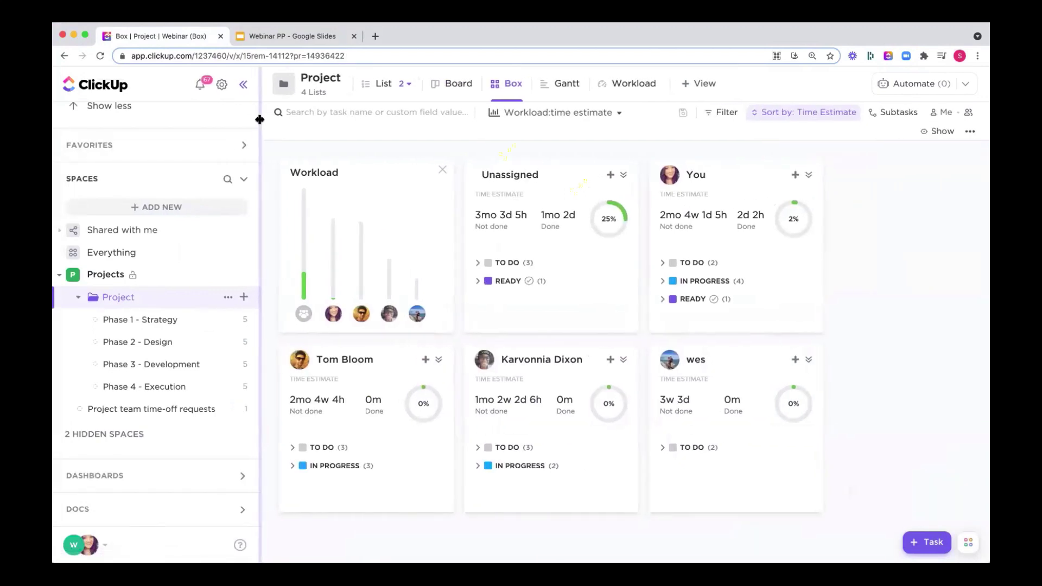
Open the Projects space and collapse its contents in the list of spaces.
left_click(60, 277)
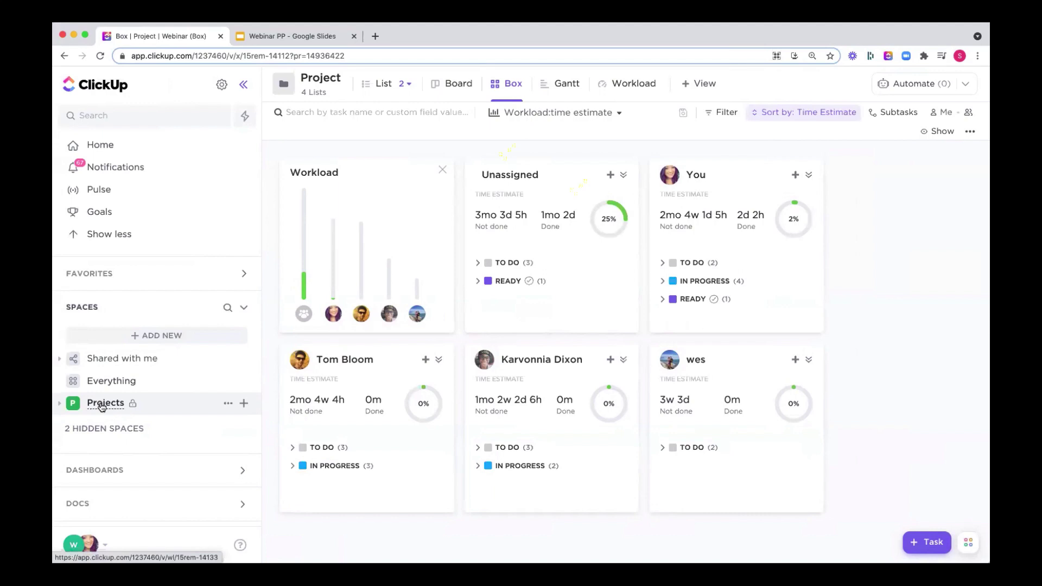
left_click(102, 405)
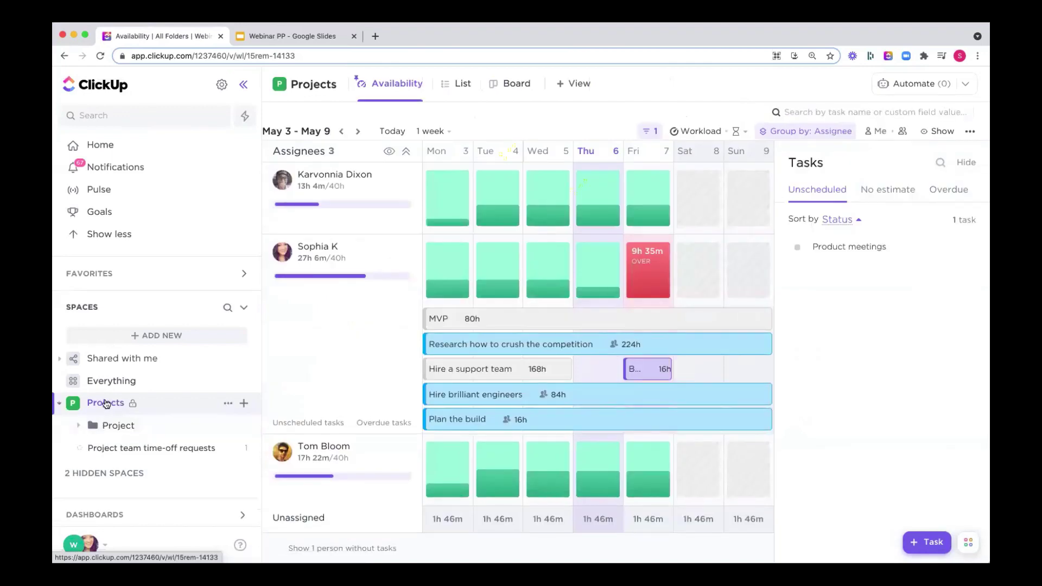
left_click(59, 403)
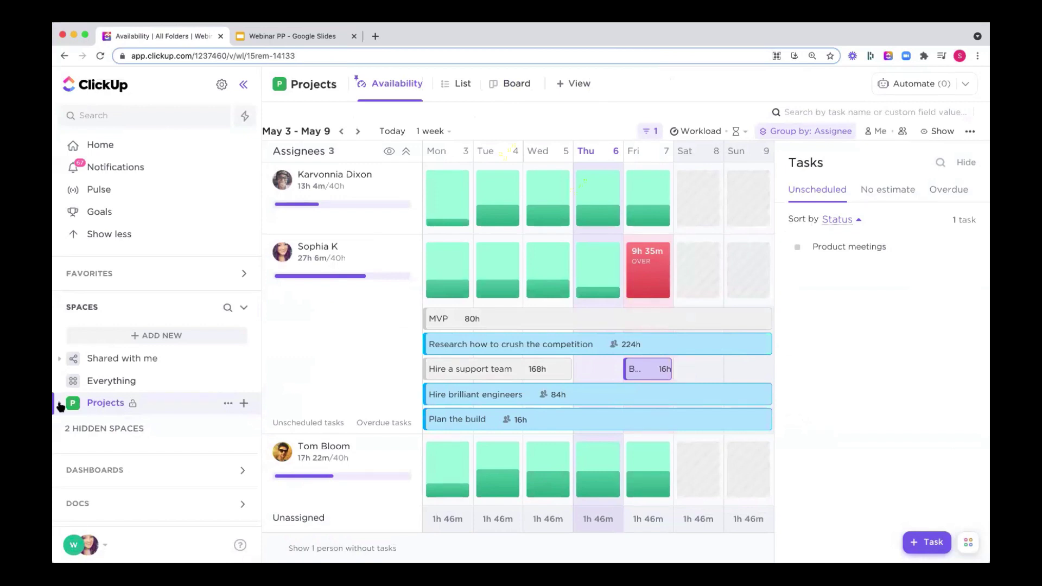
Start creating a new space named Project Management.
left_click(148, 334)
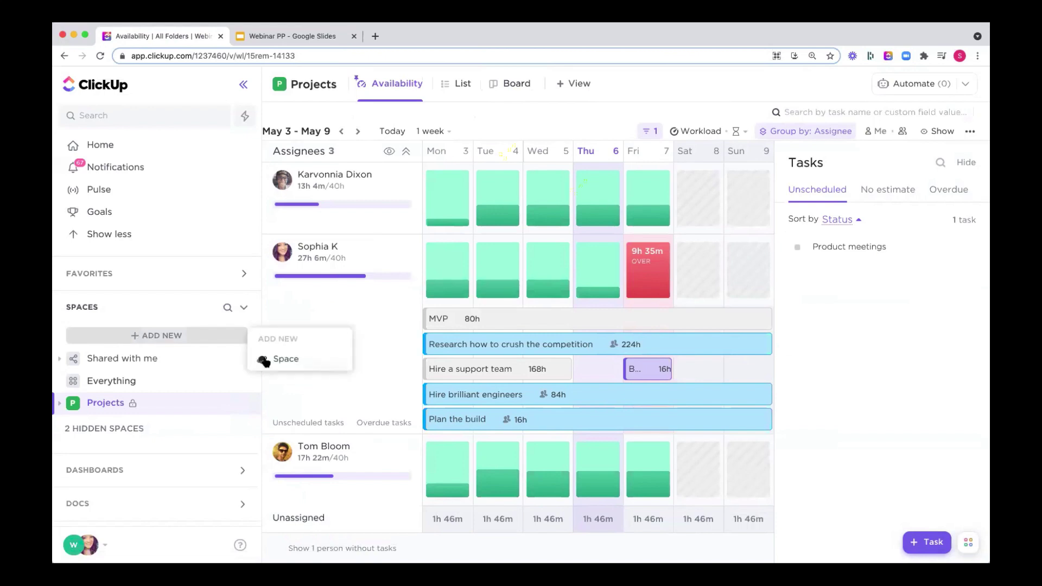
left_click(286, 359)
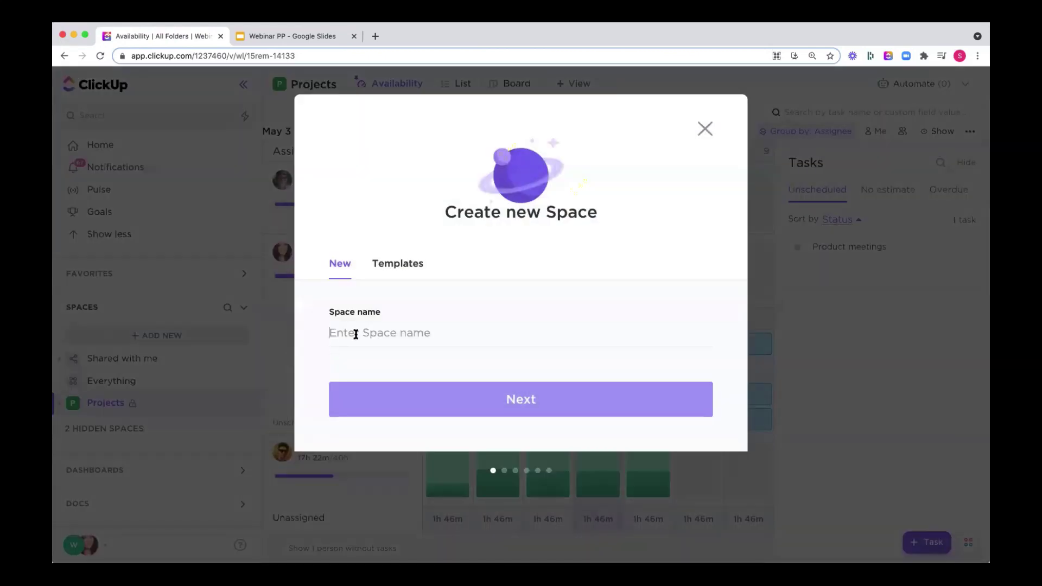
type("Project ")
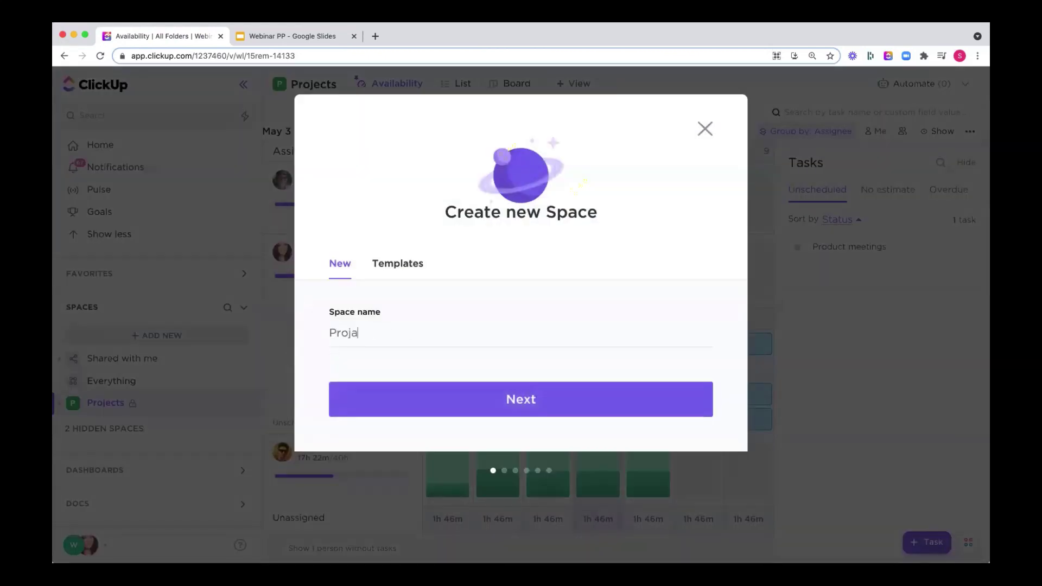
type("Management")
left_click(512, 399)
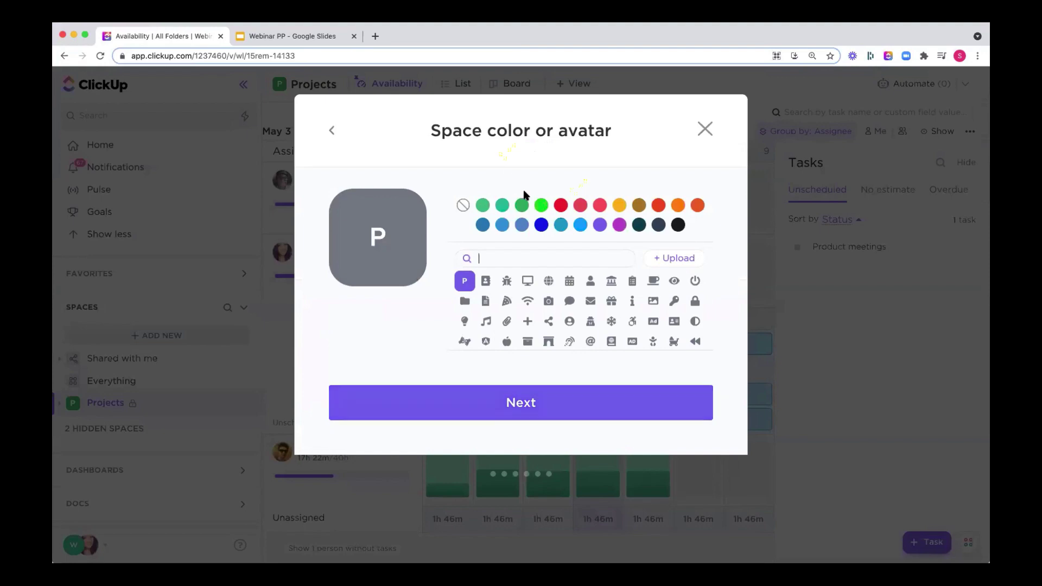
Give the new space a green avatar and accept sharing it with the Webinar Workspace, with admins allowed to manage it.
left_click(523, 207)
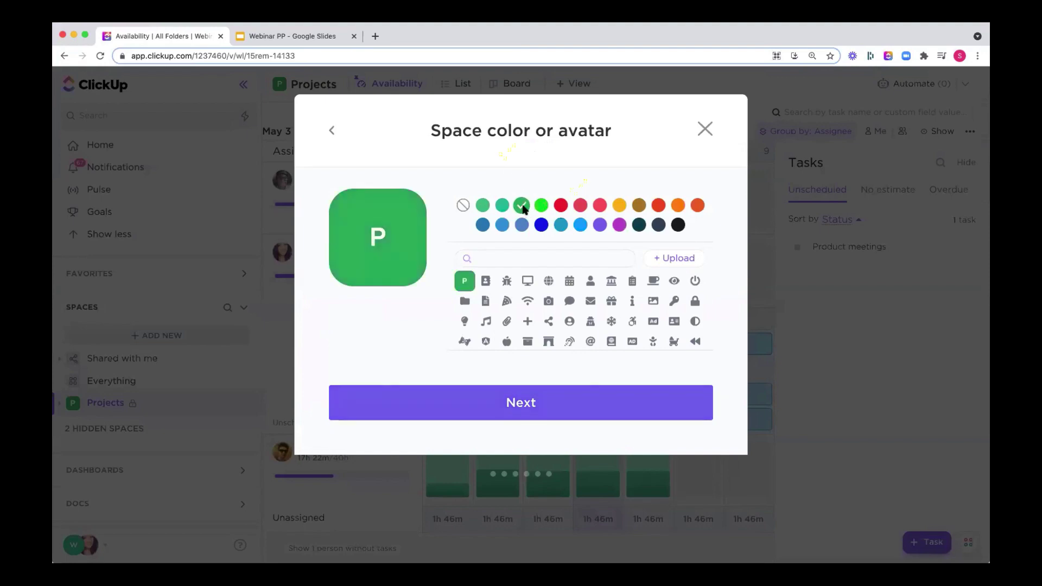
left_click(527, 402)
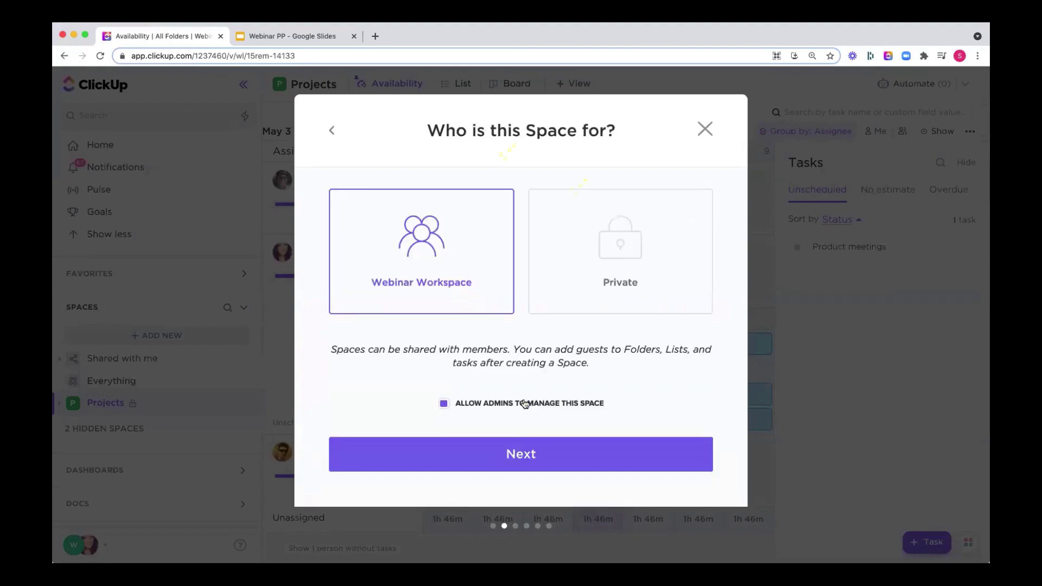
left_click(537, 451)
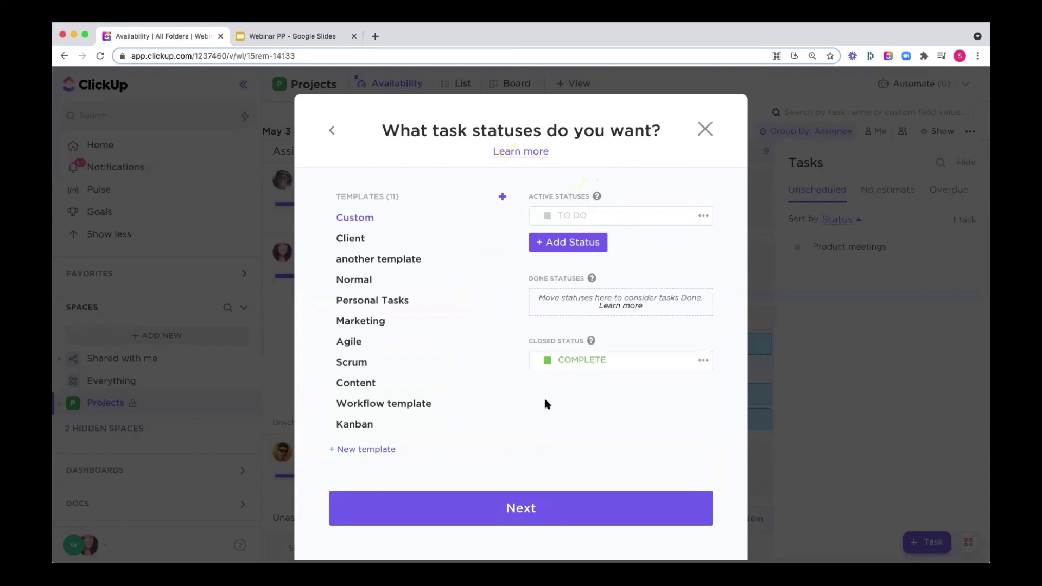
Rename the active TO DO status as NEW REQUEST.
left_click(707, 216)
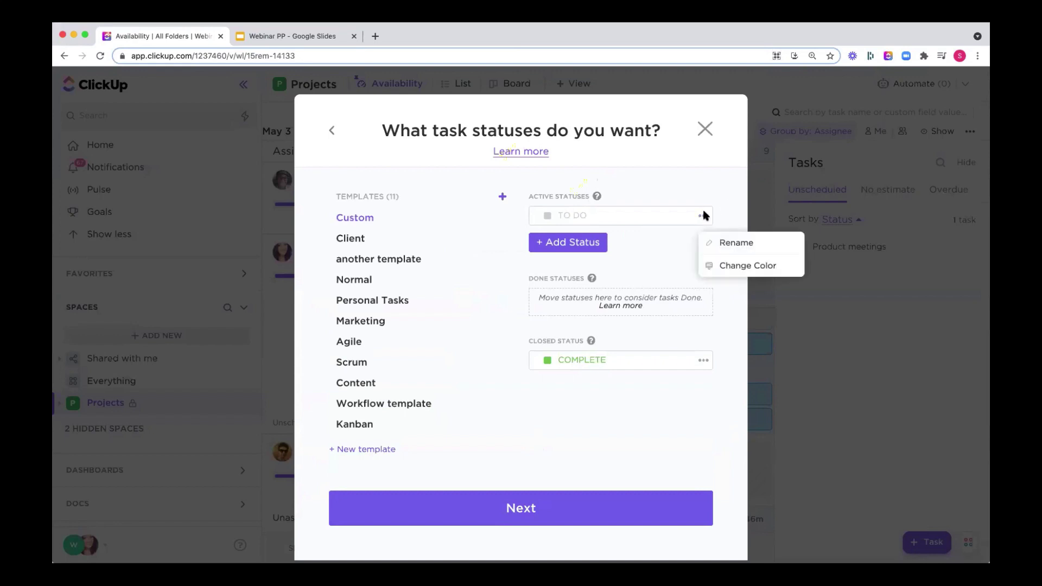
left_click(735, 247)
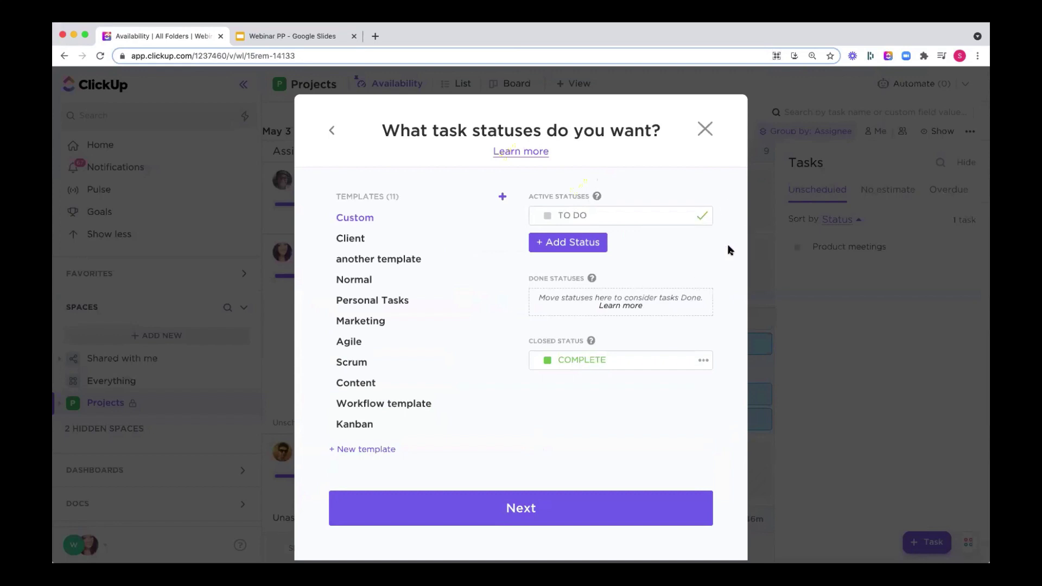
key("BackSpace")
key("BackSpace")
key("BackSpace")
key("BackSpace")
key("BackSpace")
type("NEW REQUEST")
key("Return")
Add an active status named DENIED below NEW REQUEST.
left_click(559, 245)
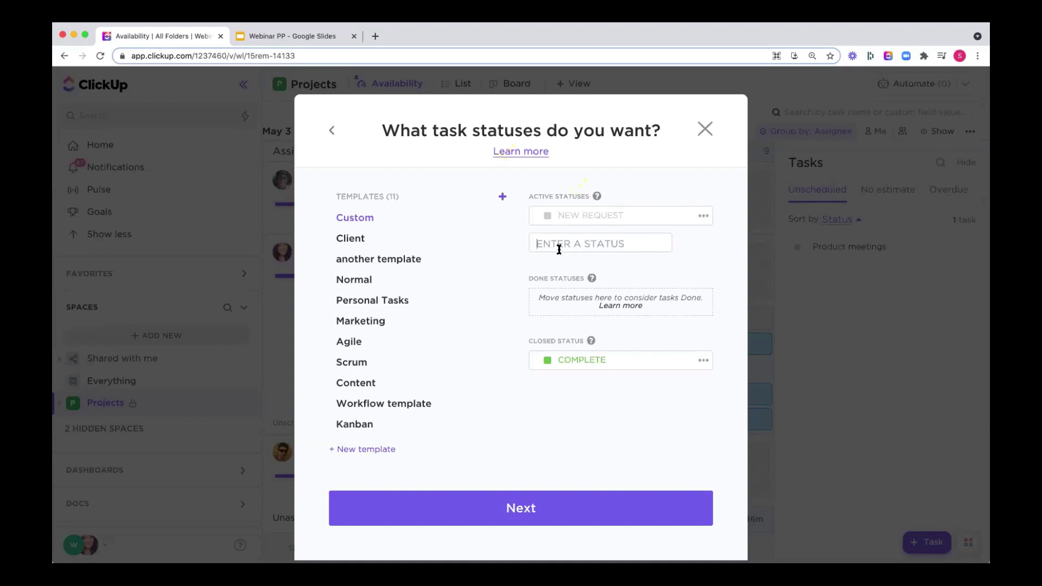
type("DENIED")
key("Return")
Rename the closed COMPLETE status as APPROVED.
left_click(706, 385)
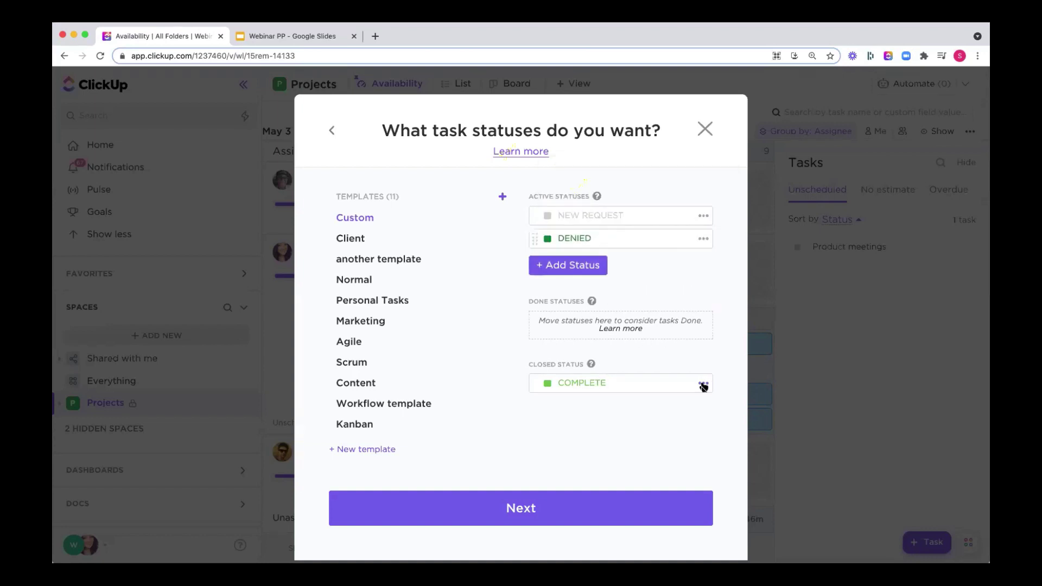
left_click(704, 384)
left_click(713, 411)
key("BackSpace")
key("BackSpace")
key("BackSpace")
key("BackSpace")
key("BackSpace")
key("BackSpace")
key("BackSpace")
key("BackSpace")
type("APPROVED")
key("Return")
Move the DENIED status into the done statuses and colour it red, accepting the status setup.
left_click_drag(531, 237, 545, 337)
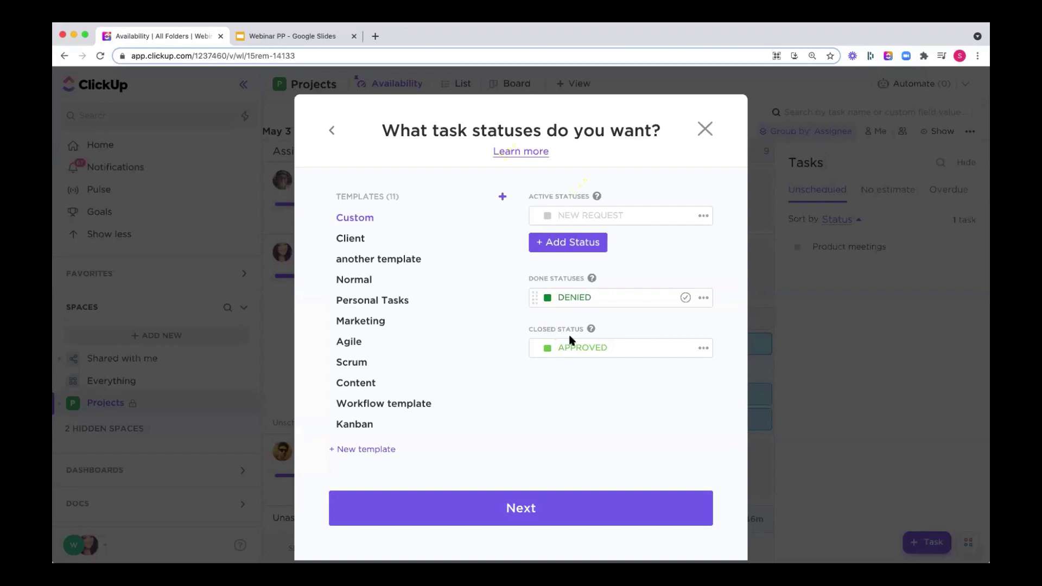
left_click(703, 300)
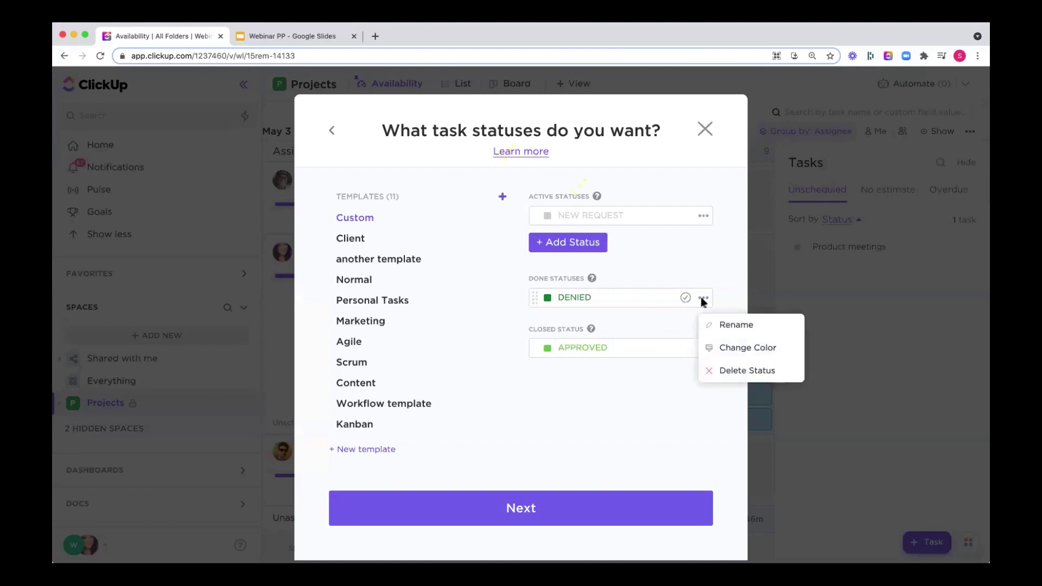
left_click(740, 353)
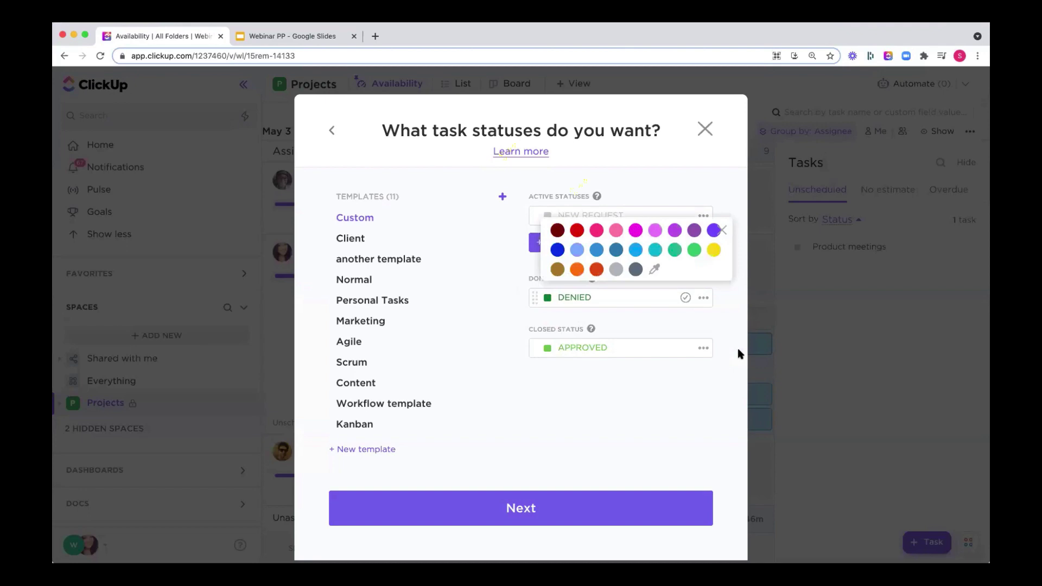
left_click(577, 230)
left_click(627, 321)
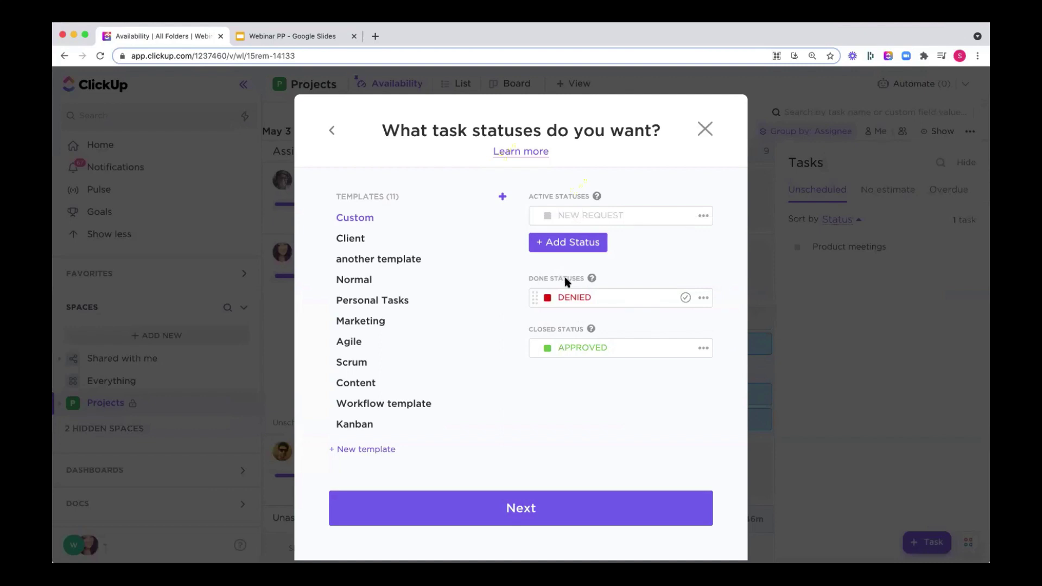
left_click(502, 502)
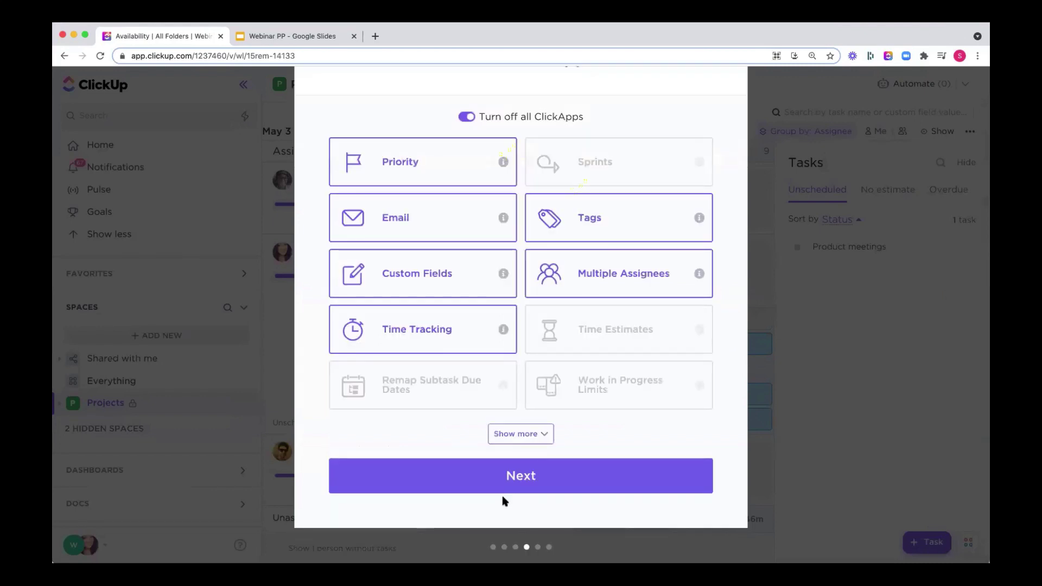
Enable the Time Estimates and Sprint Points ClickApps for the space and accept the selection.
scroll(503, 501, "up", 3)
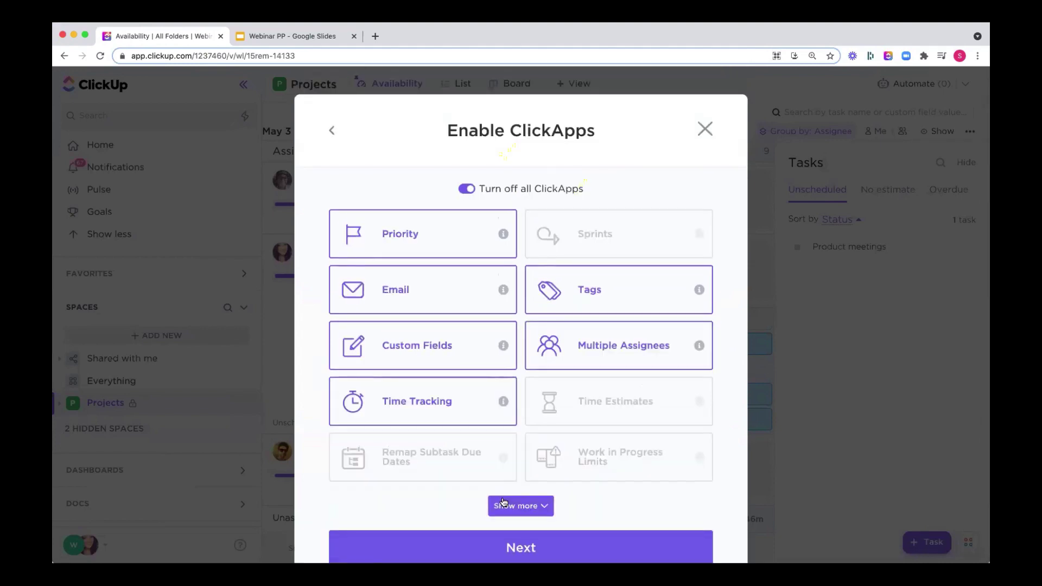
left_click(466, 563)
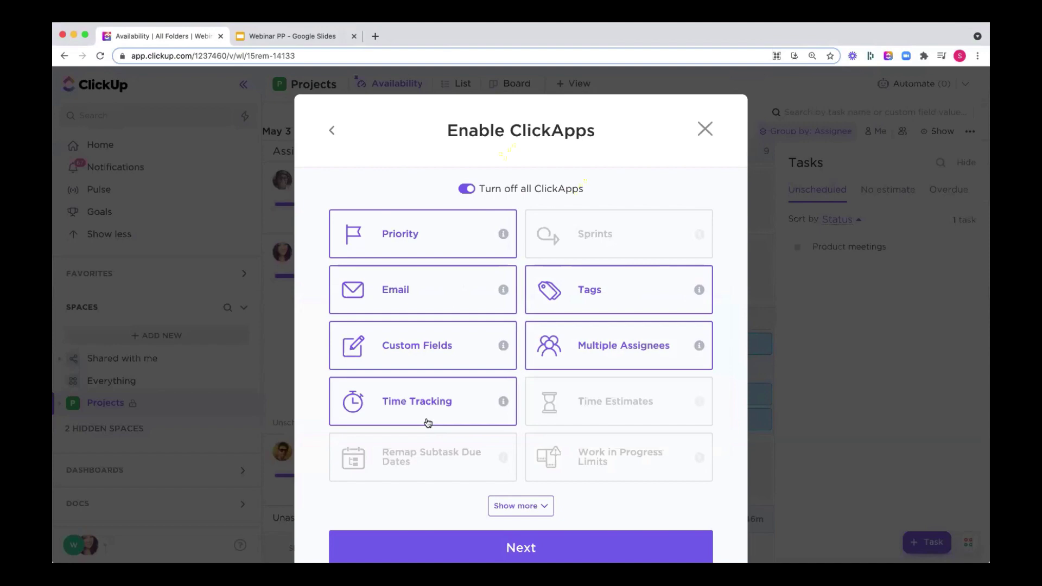
scroll(428, 423, "down", 3)
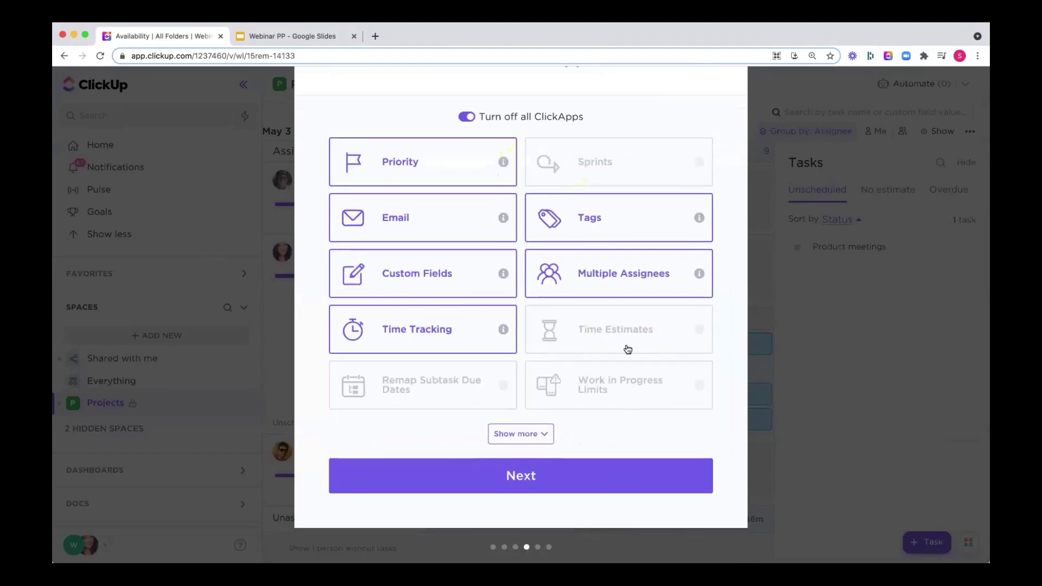
left_click(628, 349)
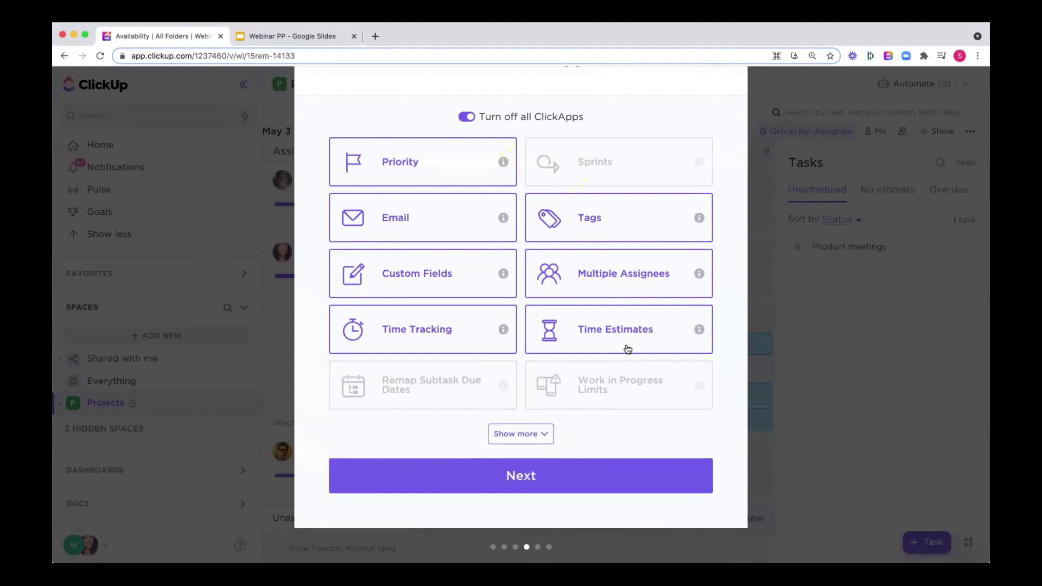
left_click(508, 433)
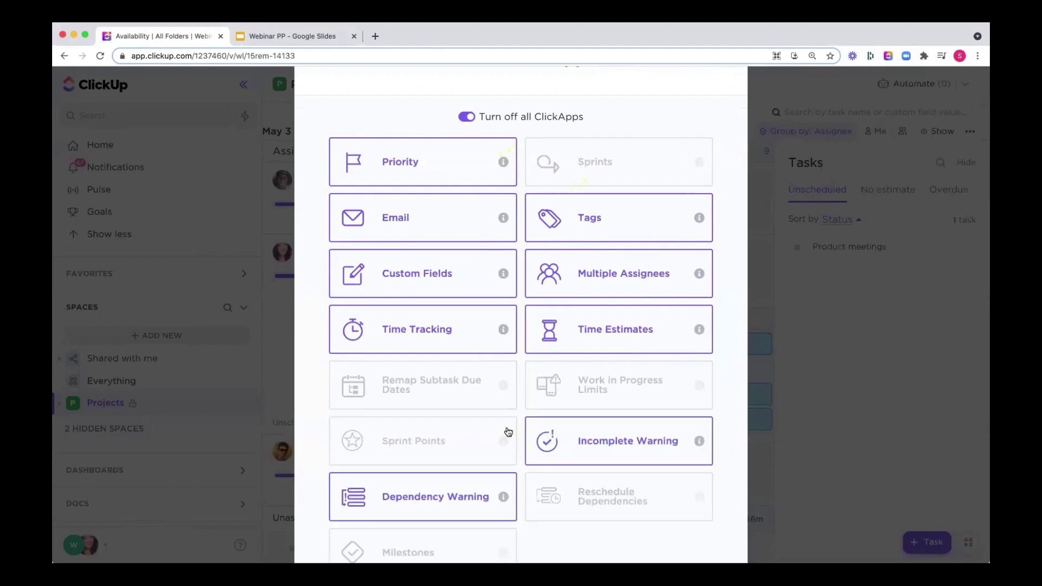
scroll(508, 432, "down", 2)
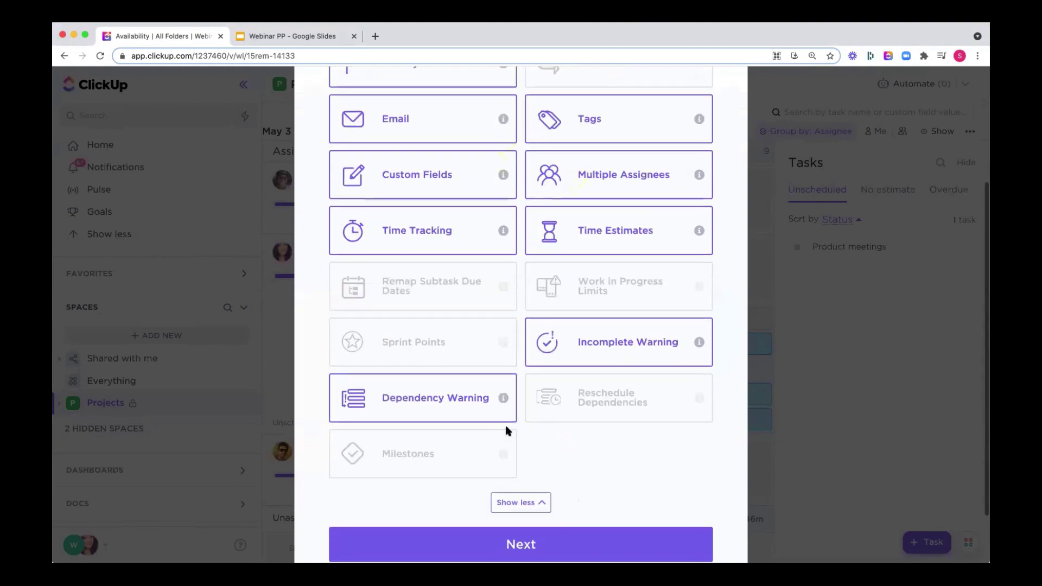
left_click(421, 346)
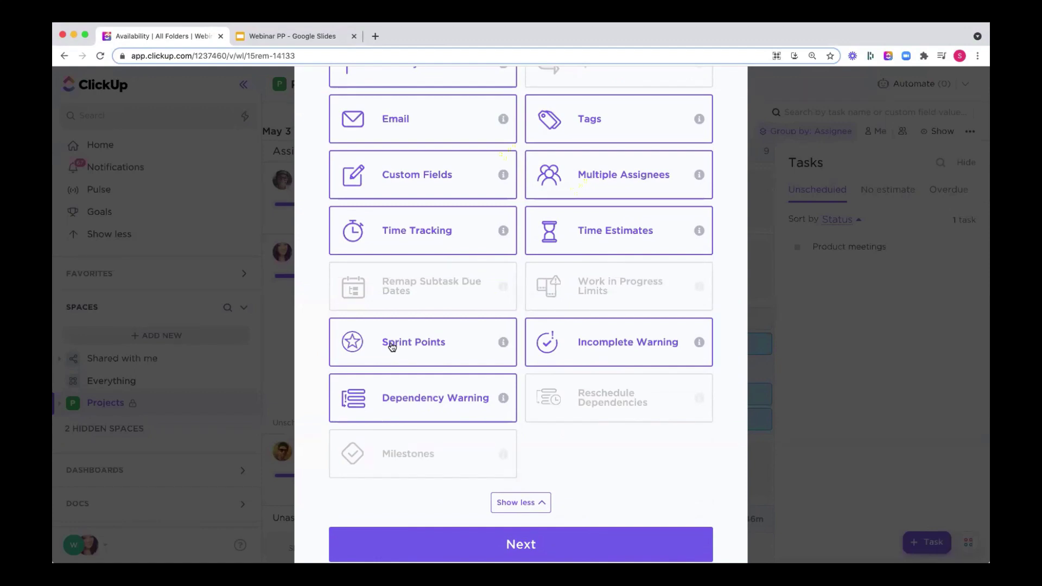
left_click(402, 555)
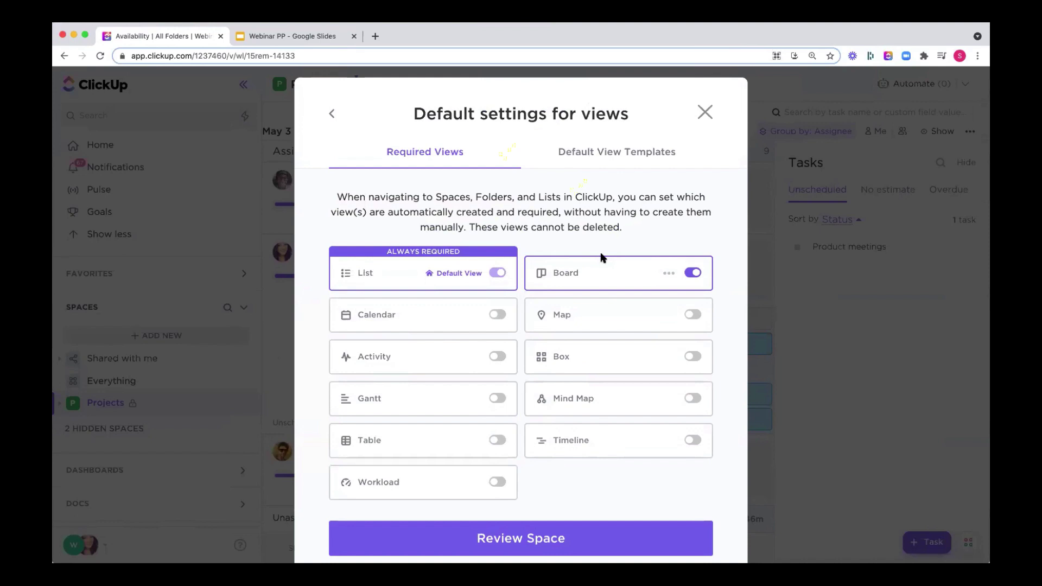
Make Workload and Box required views, turn off Board, and create the space.
left_click(498, 484)
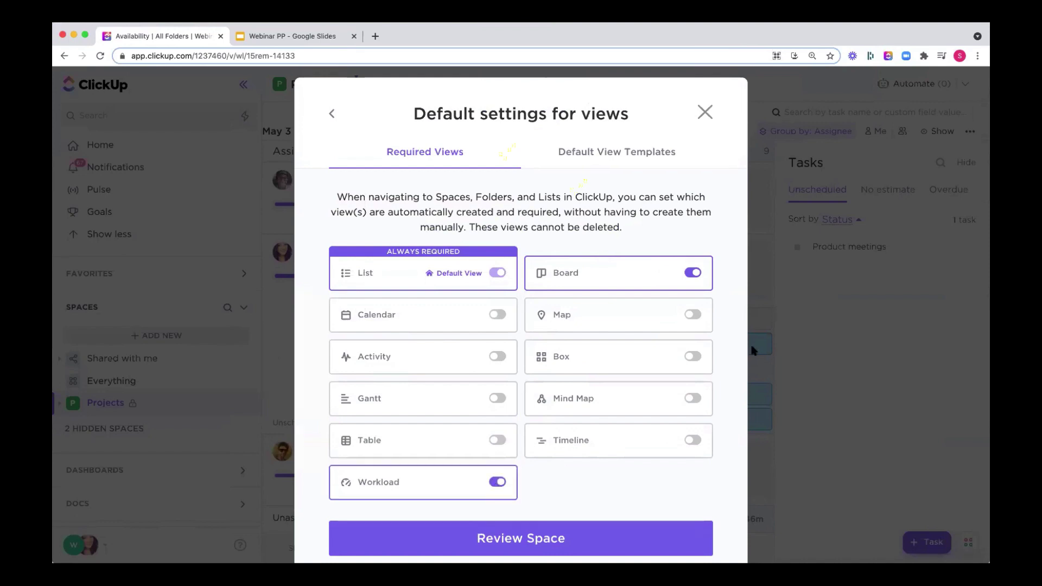
left_click(691, 357)
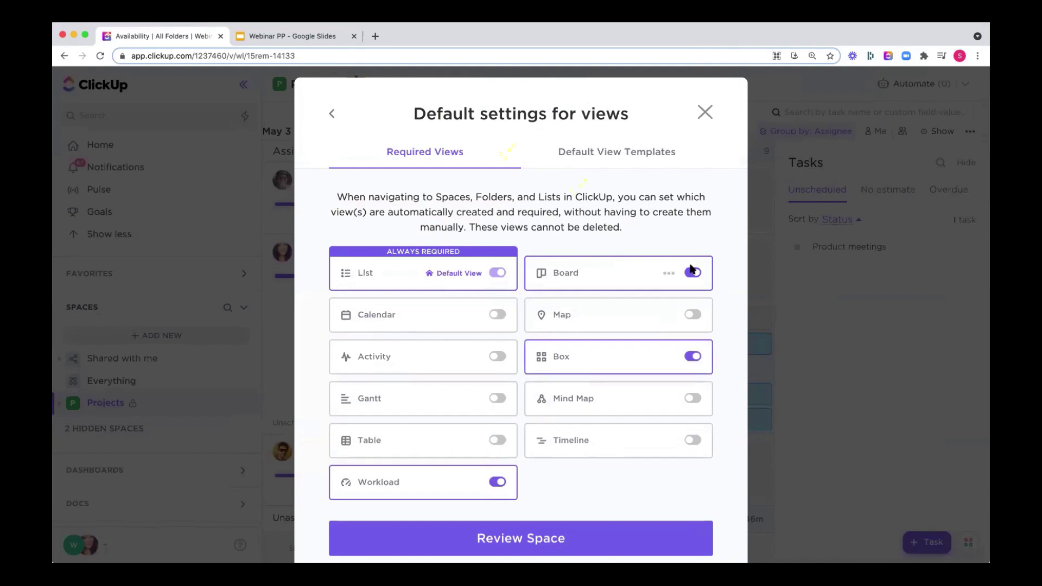
left_click(693, 273)
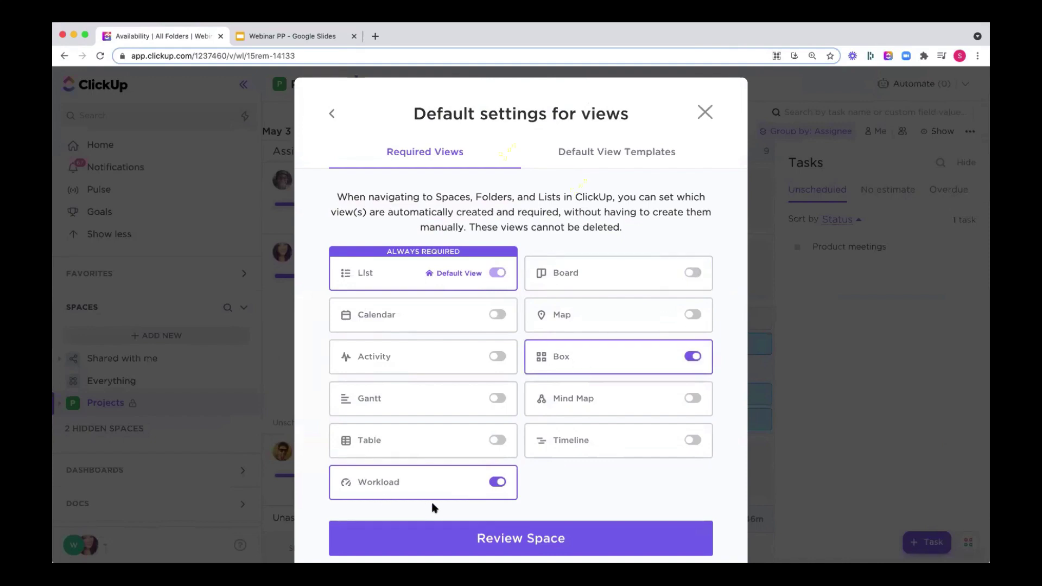
left_click(556, 546)
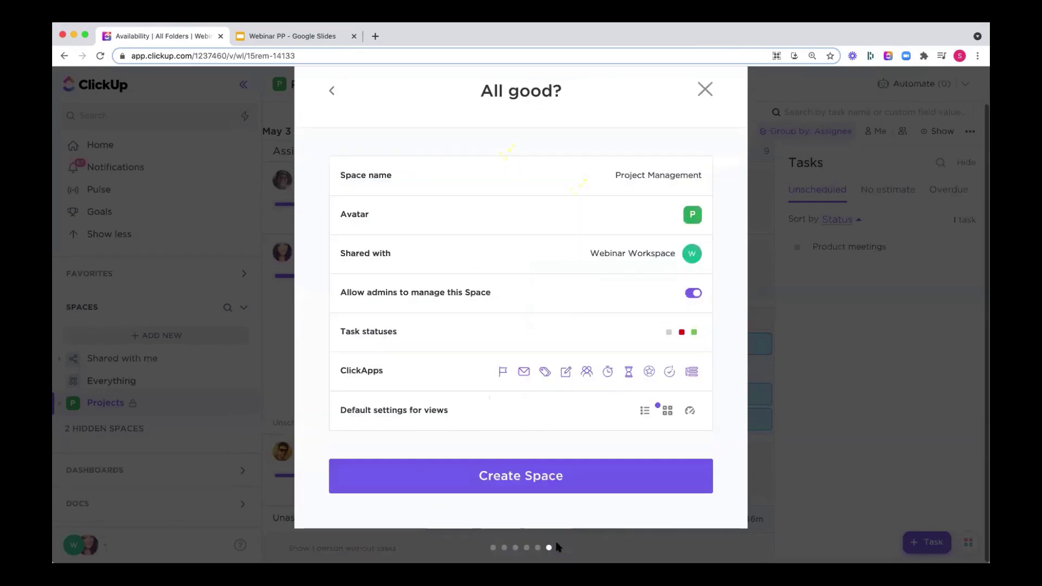
left_click(548, 473)
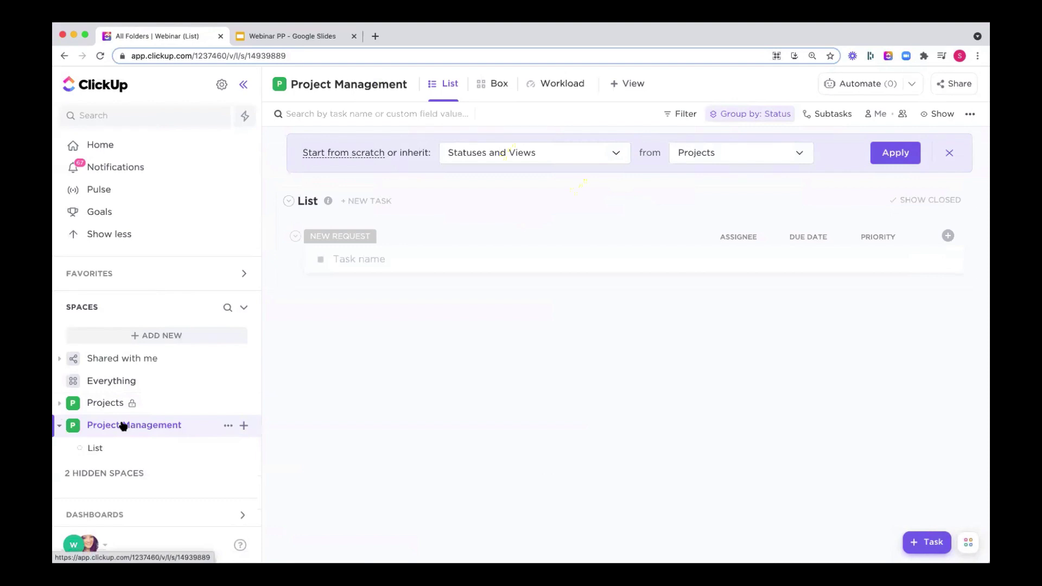
Look up the Time Estimates ClickApp in the workspace's ClickApps settings and try its Display in hours option.
left_click(88, 546)
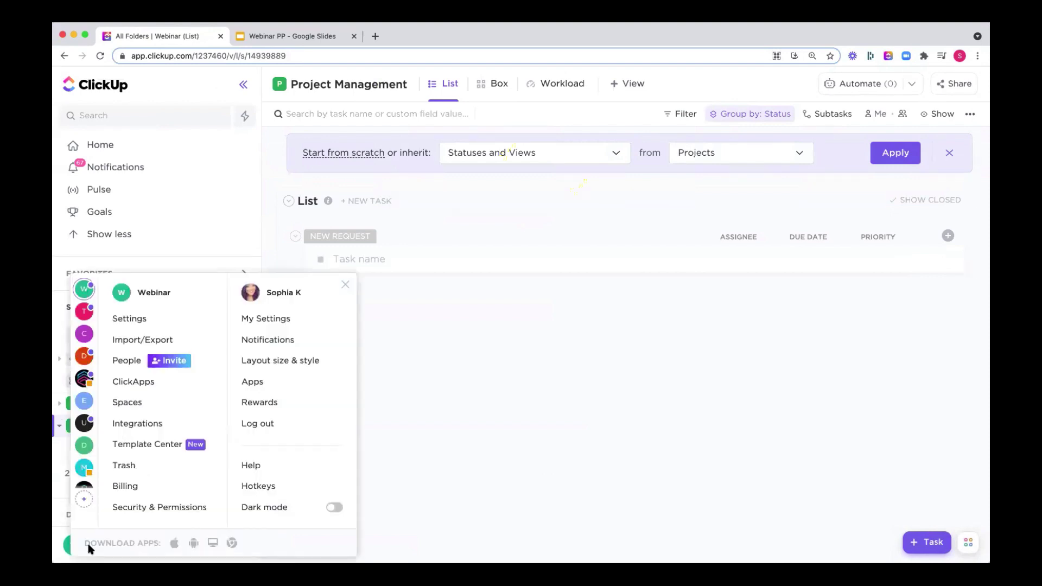
left_click(136, 383)
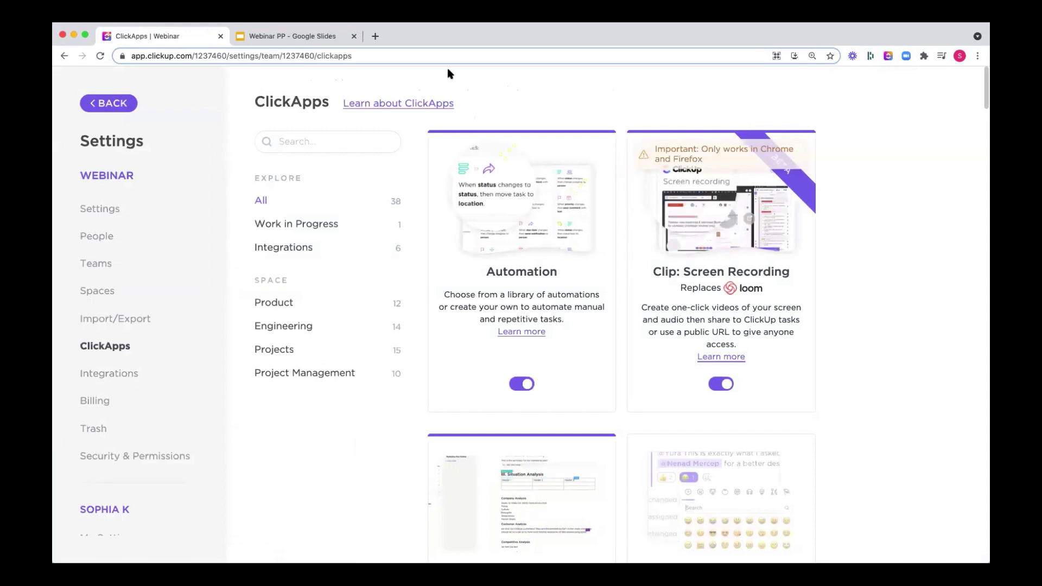
left_click(305, 146)
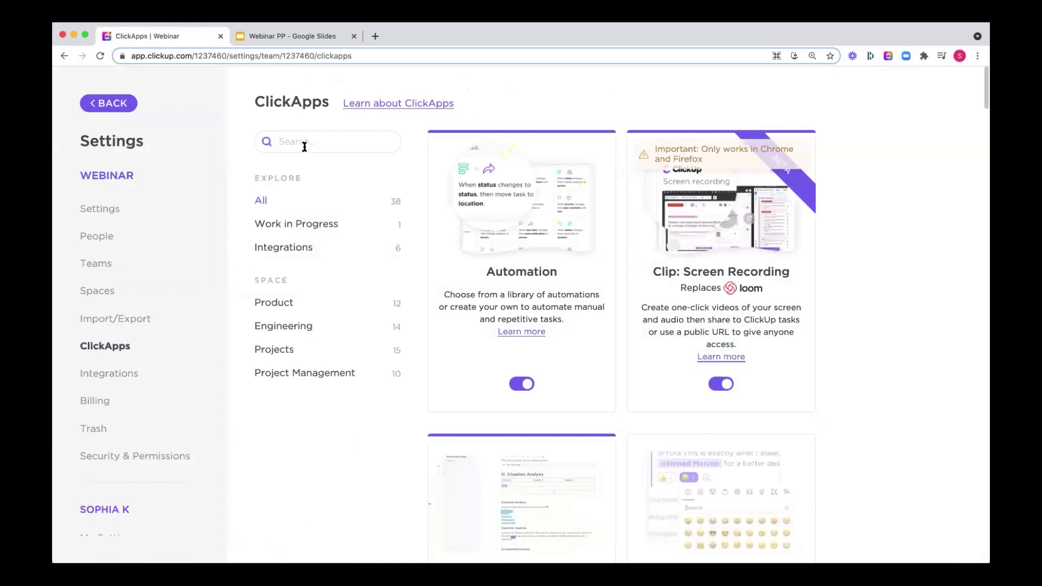
type("t")
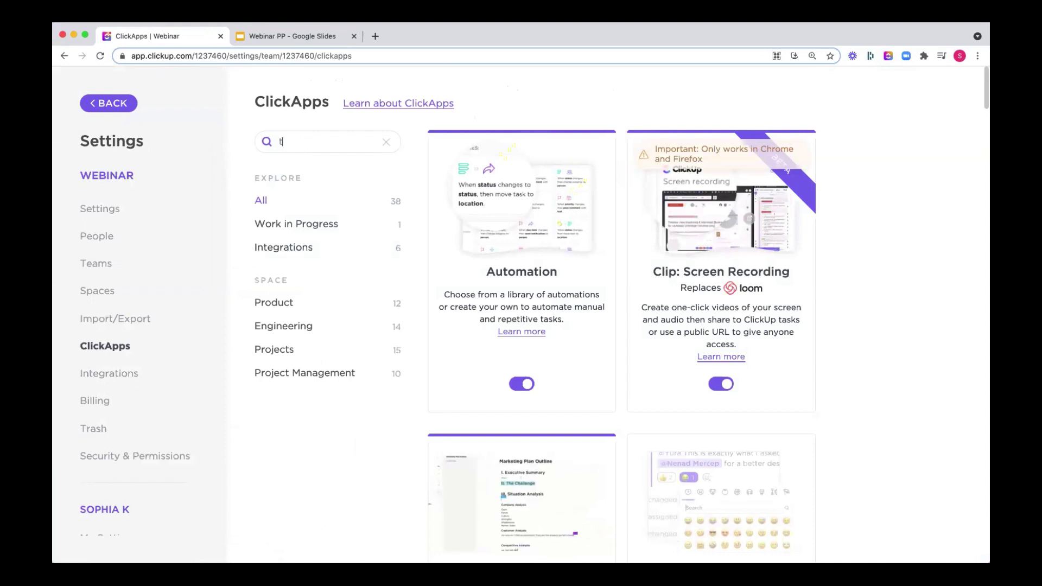
type("ime es")
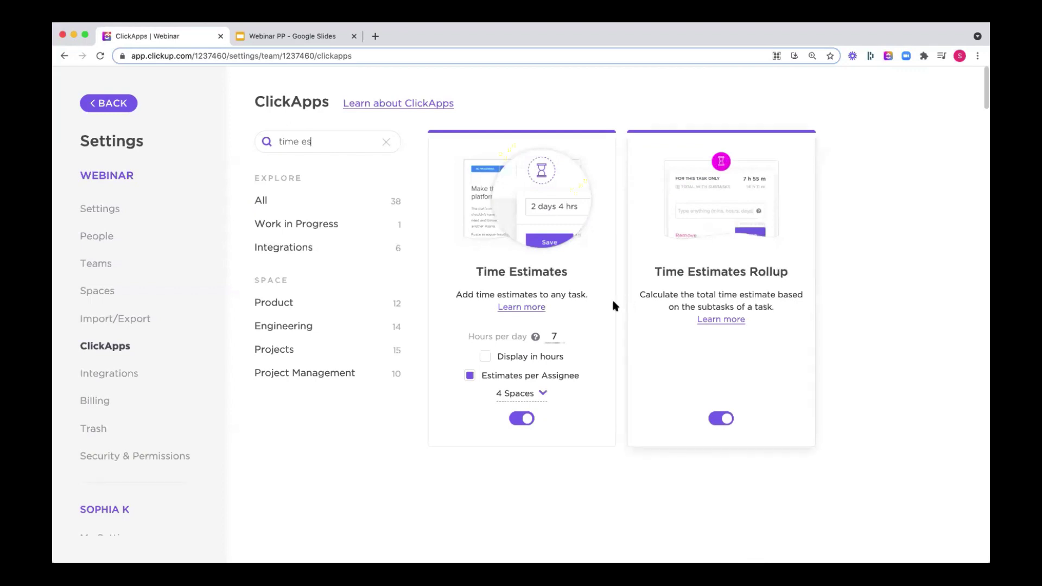
left_click(484, 357)
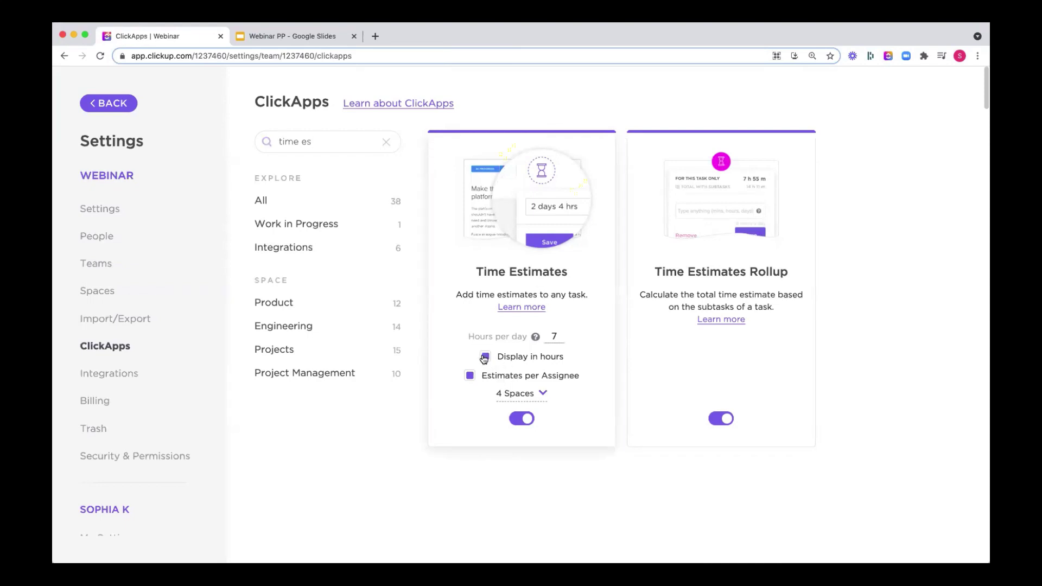
left_click(485, 357)
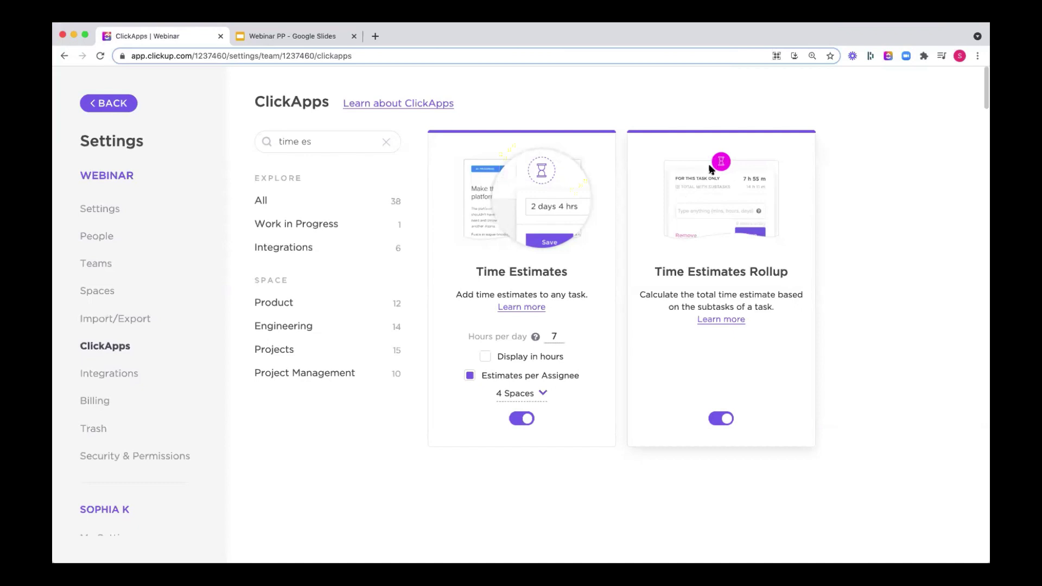
Search the ClickApps for "sprint" and enable Points per Assignee and Rollup Sprint Points for Sprint Points.
left_click(321, 138)
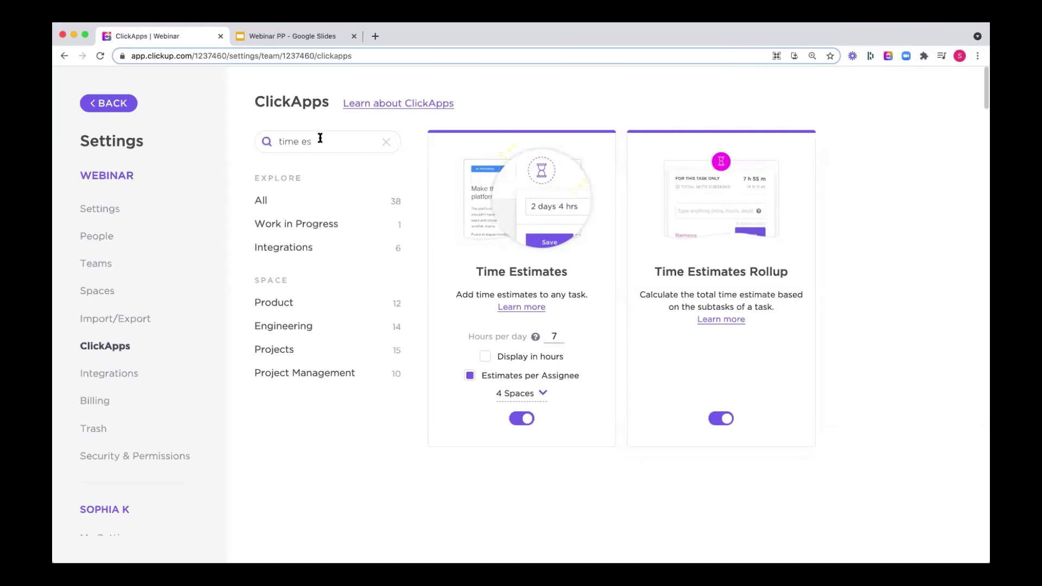
left_click_drag(320, 138, 266, 121)
type("sprint")
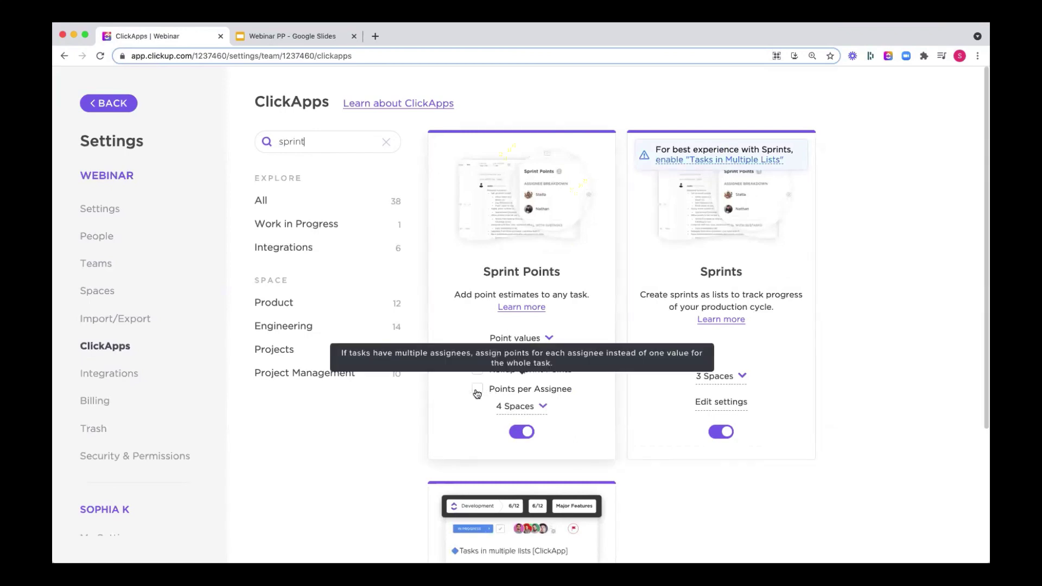
left_click(477, 391)
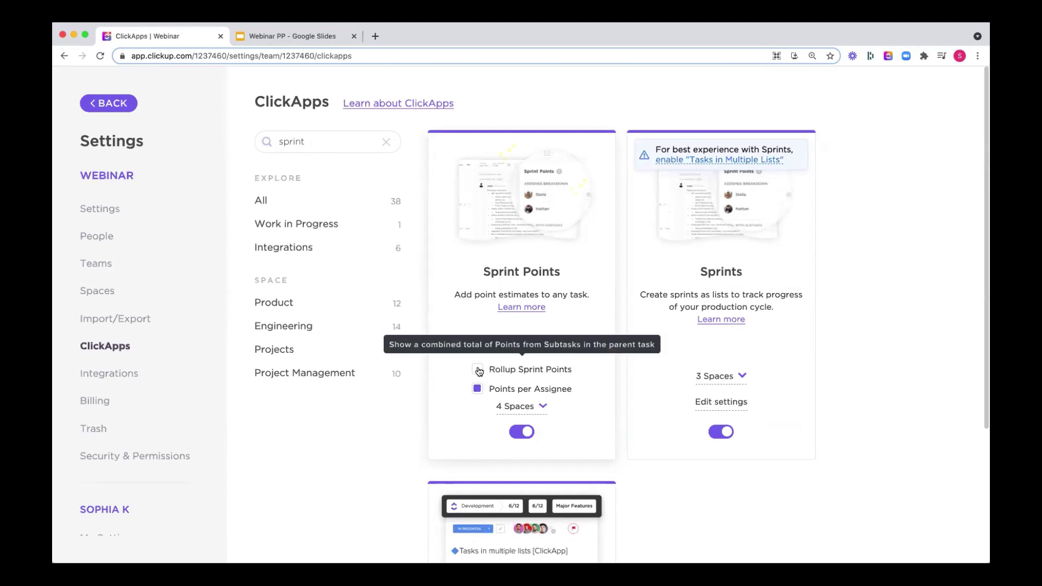
left_click(478, 370)
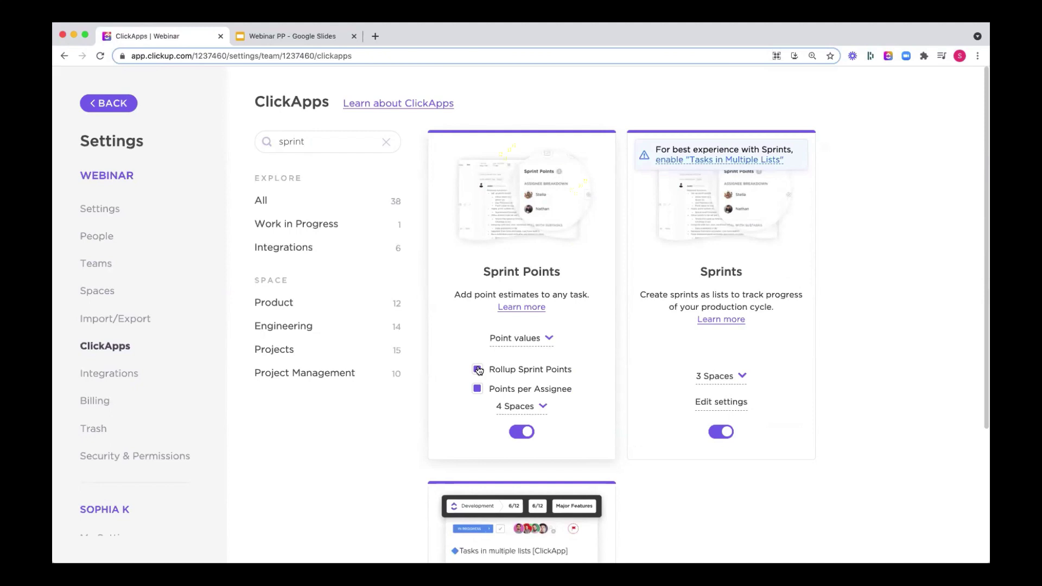
key("super+Tab")
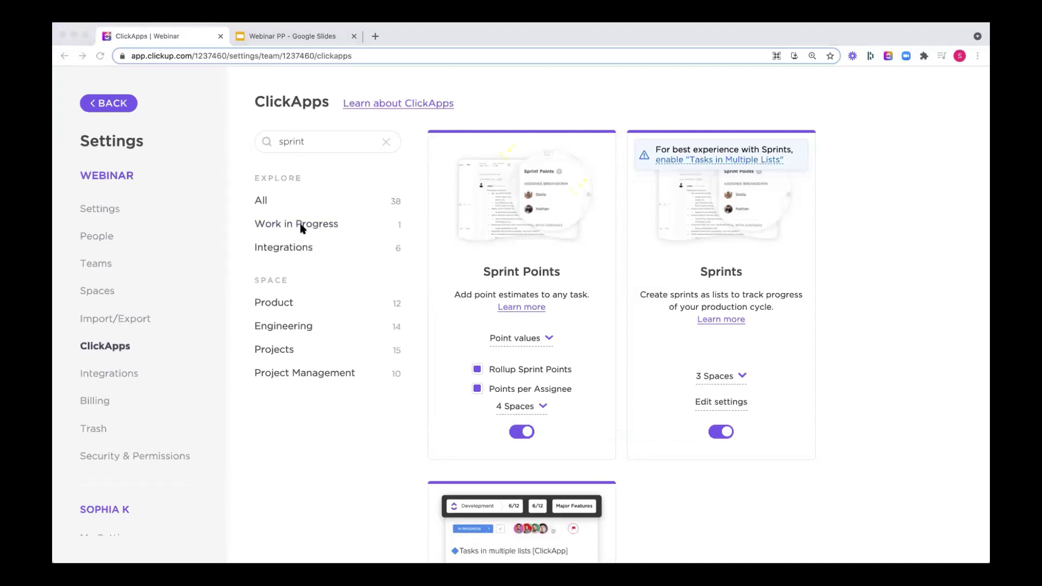
Leave the settings and open the Project folder in the Projects space.
left_click(107, 103)
left_click(109, 106)
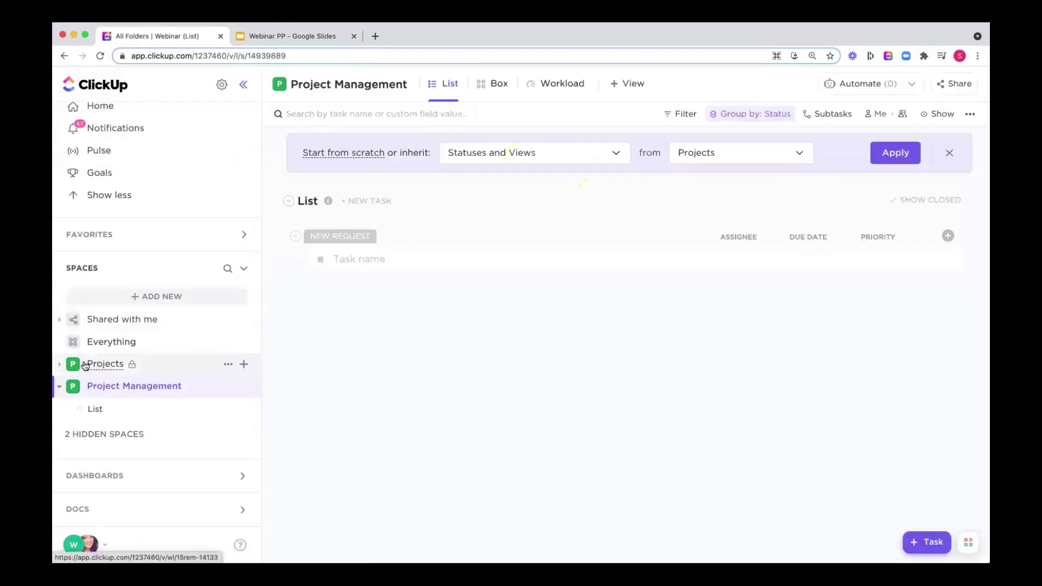
left_click(60, 365)
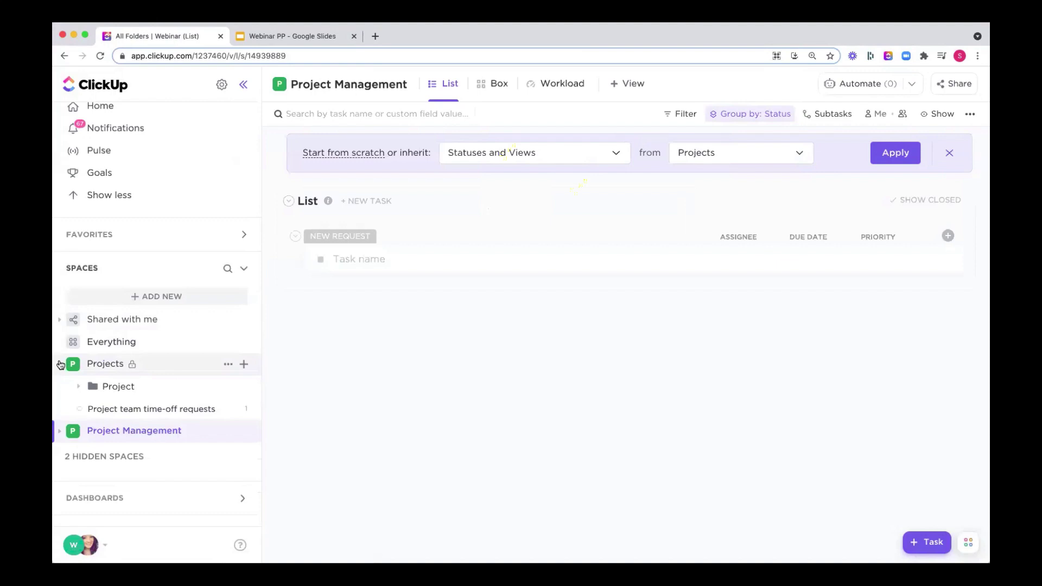
left_click(116, 387)
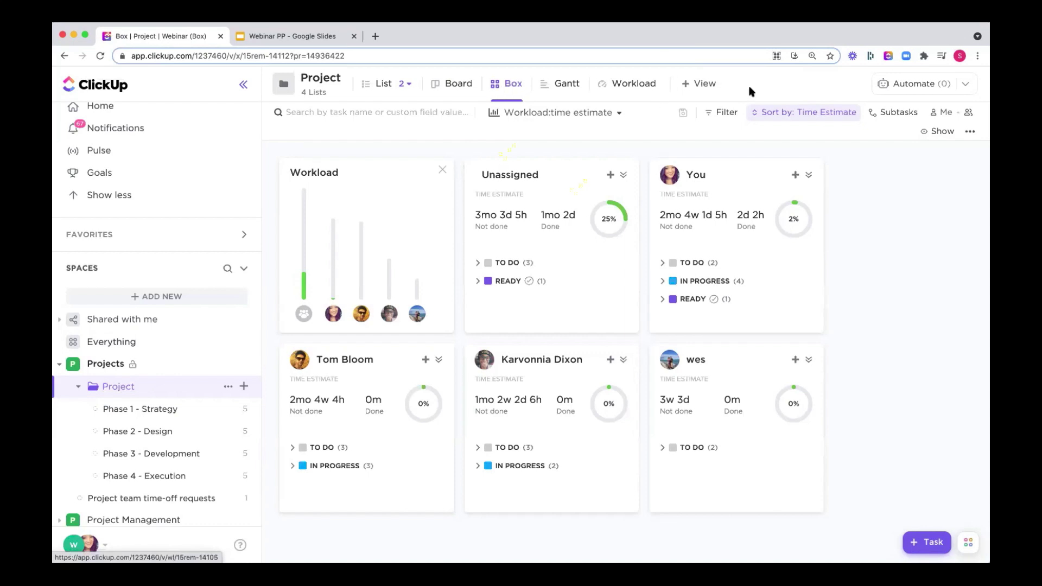
left_click(700, 82)
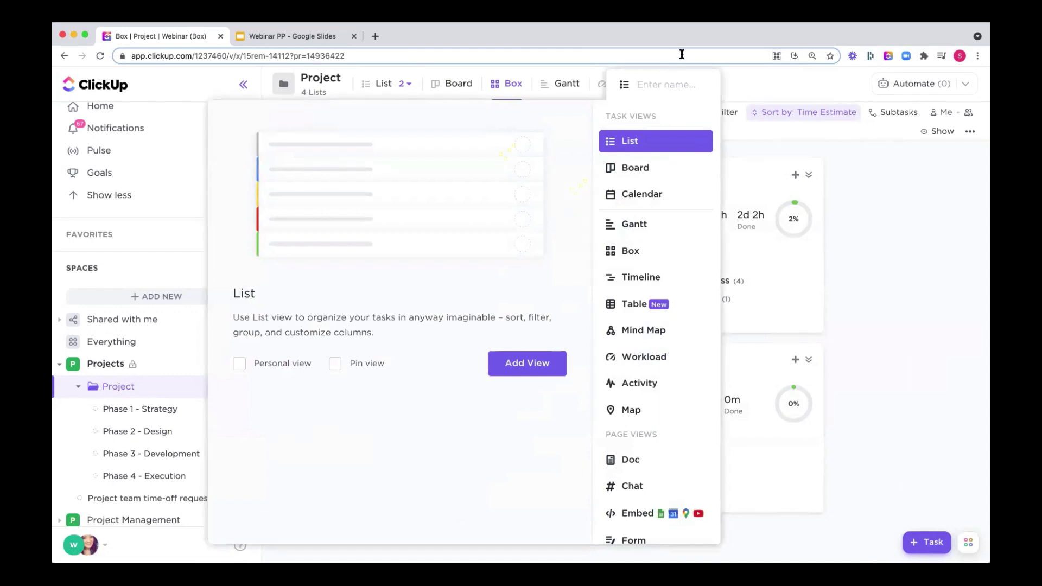
left_click(726, 94)
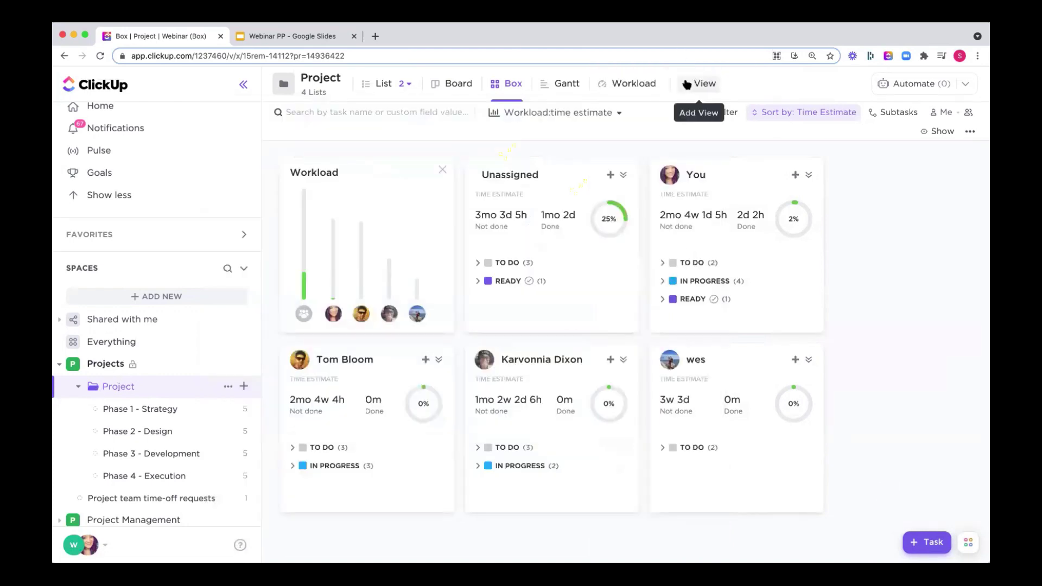
left_click(687, 84)
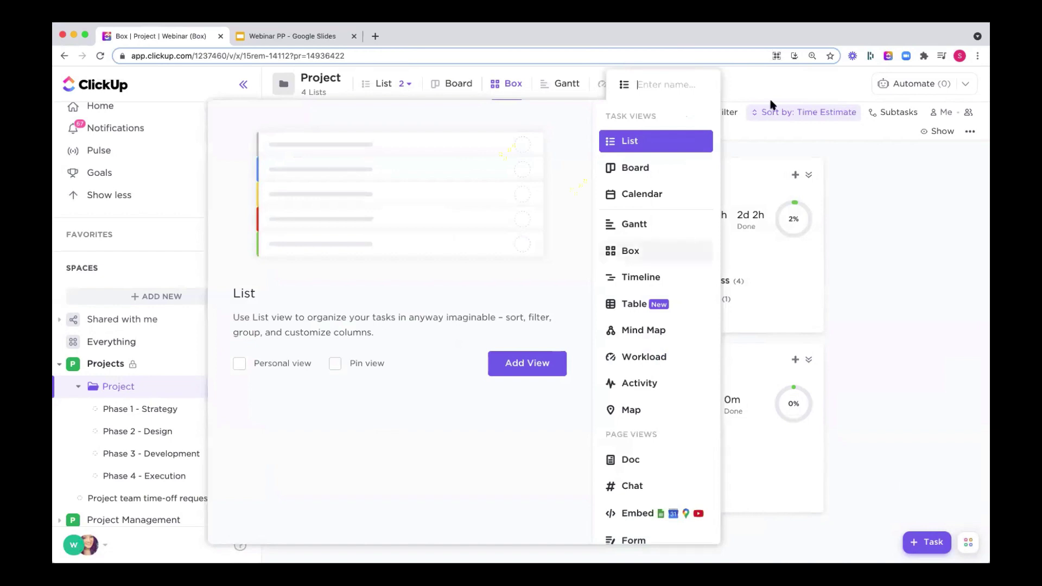
left_click(782, 84)
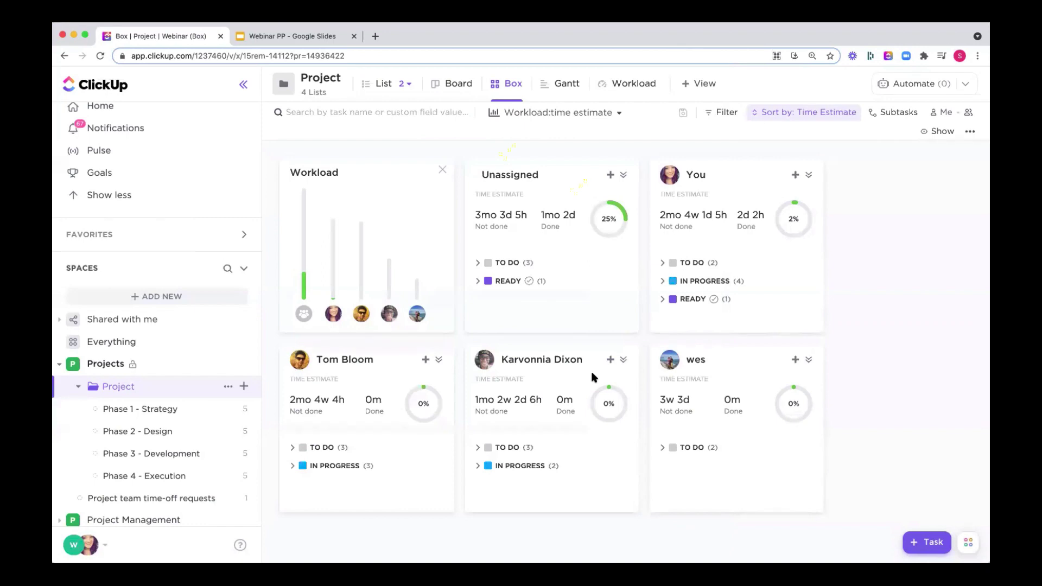
left_click(551, 115)
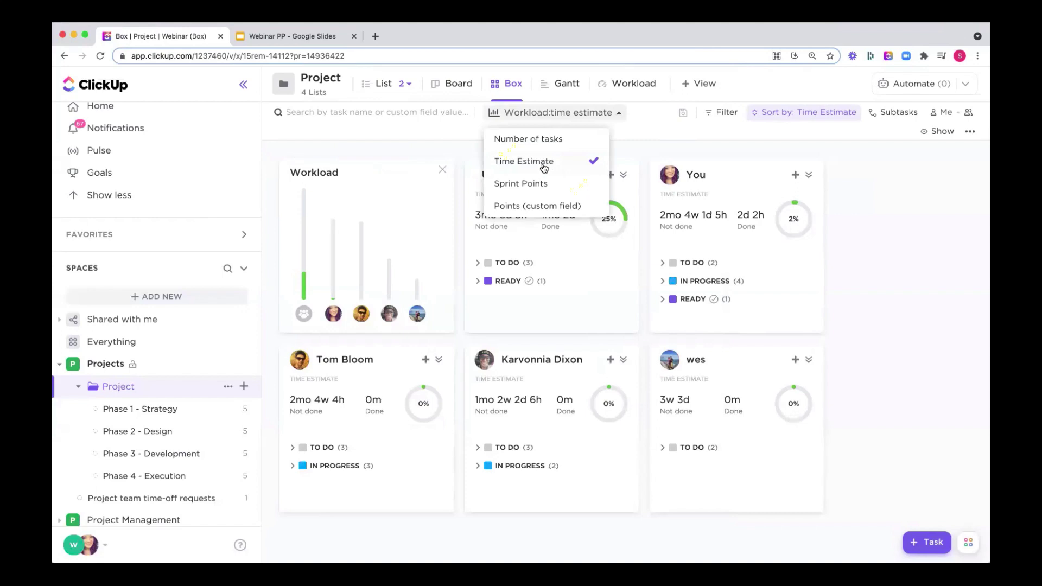
left_click(711, 123)
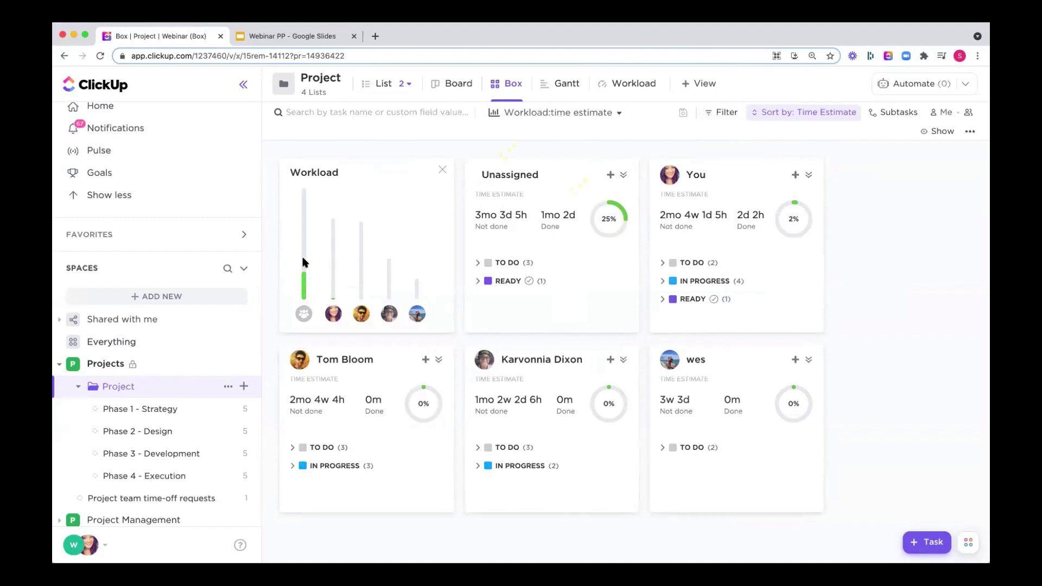
Expand the Unassigned box's task groups and assign Showcase the product to the team member whose box is directly below the Workload chart.
mouse_move(303, 280)
left_click(478, 281)
left_click(478, 262)
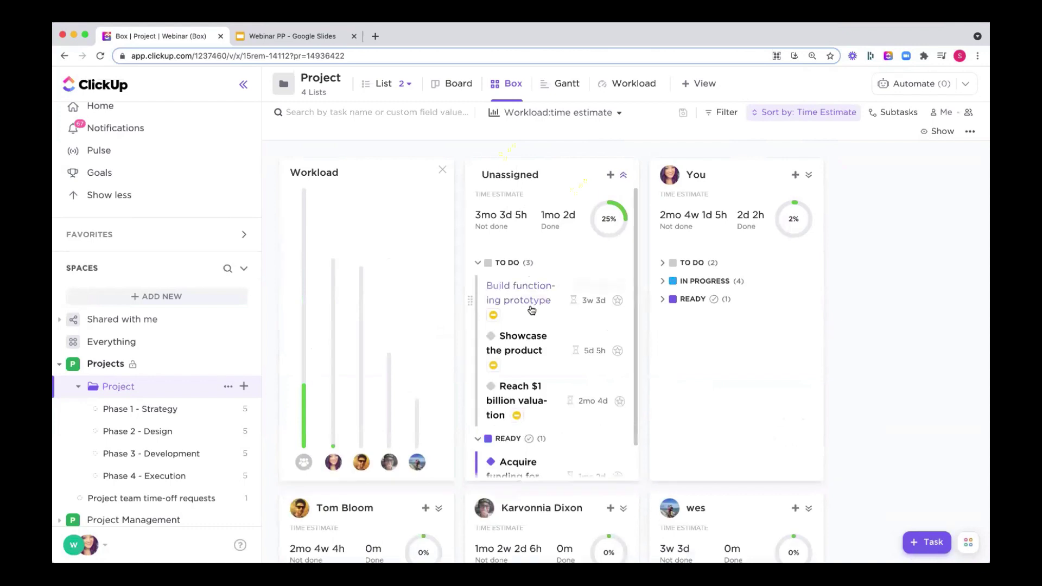
left_click_drag(521, 350, 391, 522)
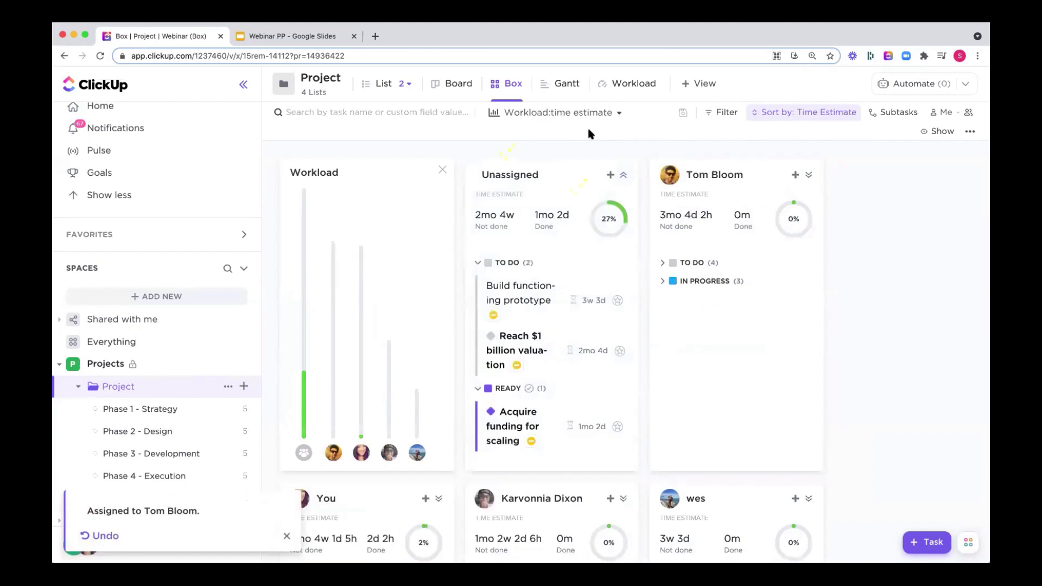
Switch the Box view's workload measure to Sprint Points and look over the team members' boxes.
left_click(578, 114)
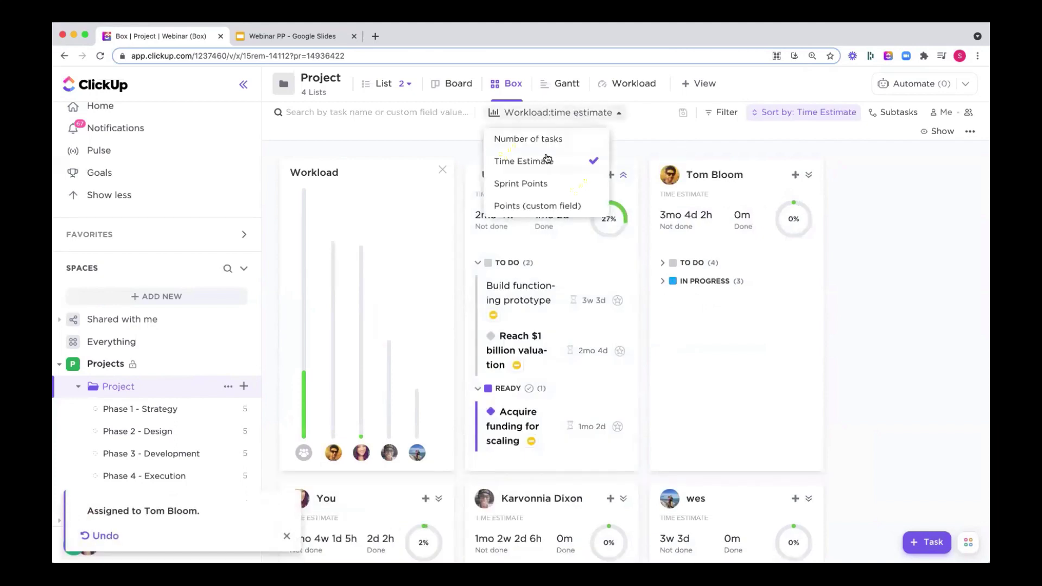
left_click(537, 183)
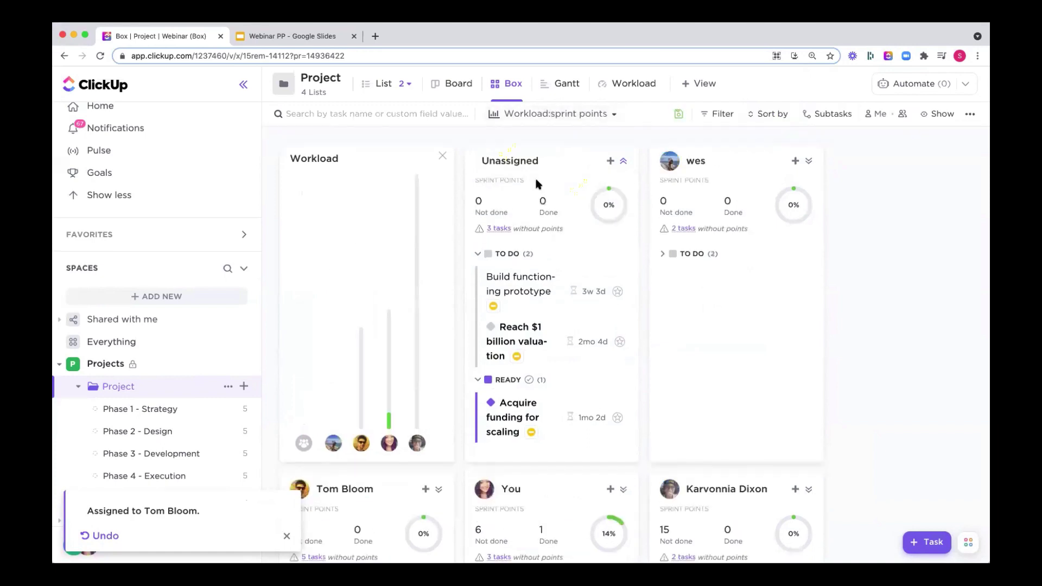
scroll(550, 184, "down", 3)
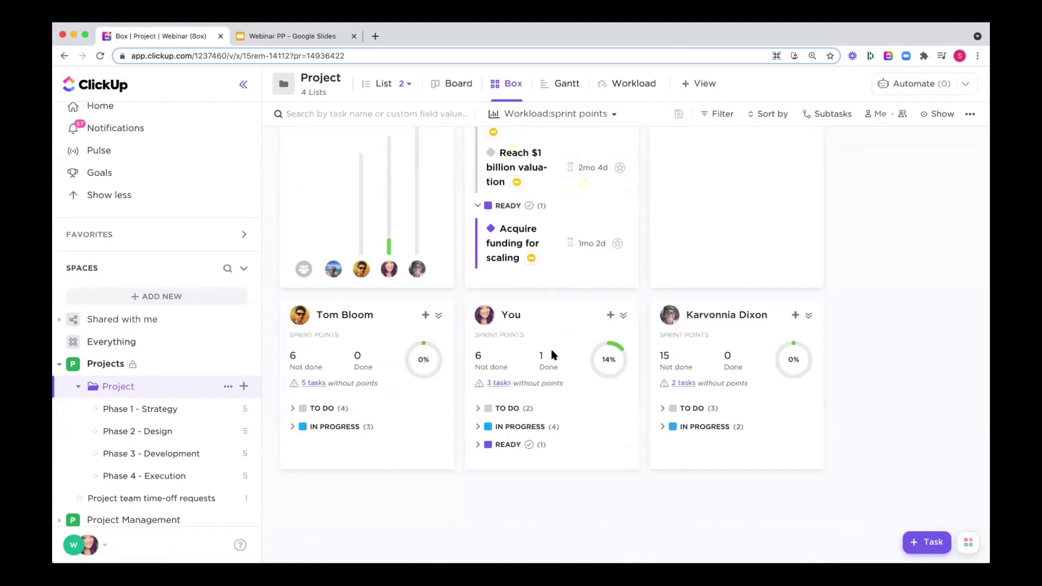
Open the Hire a support team task from your own TO DO group and set its time estimate to 2d.
left_click(478, 409)
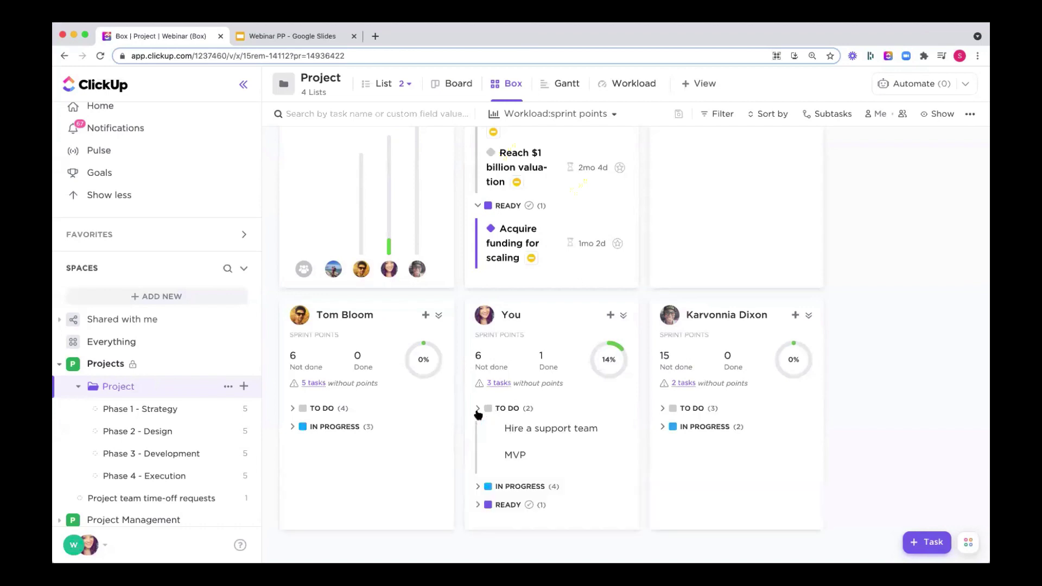
left_click(517, 436)
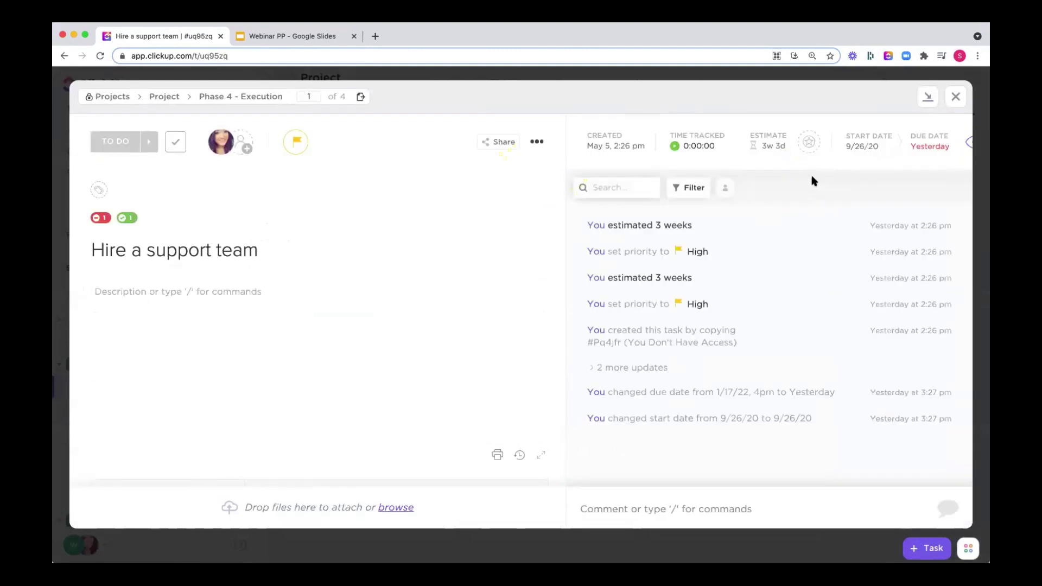
left_click(754, 147)
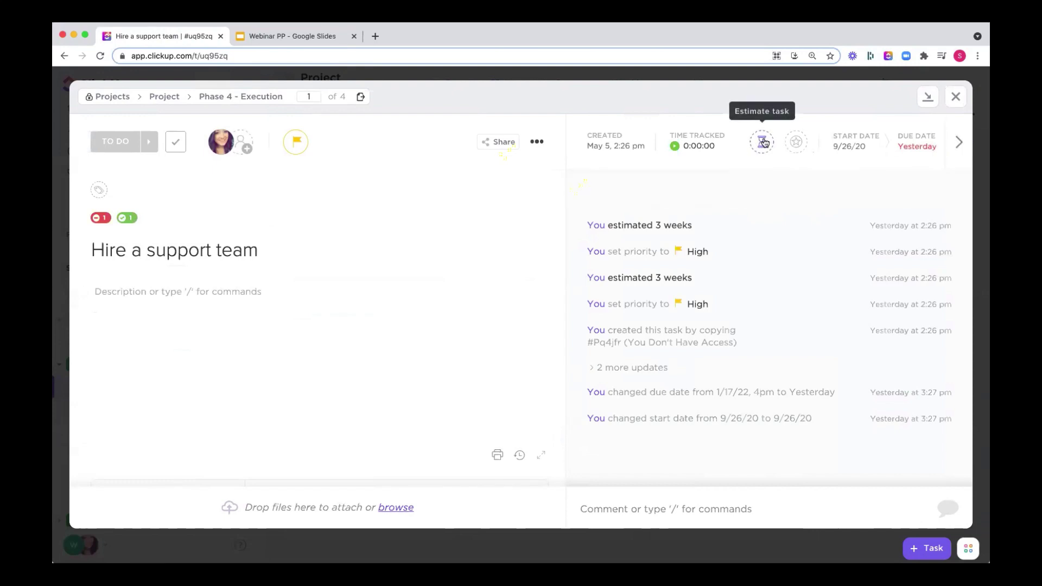
left_click(763, 143)
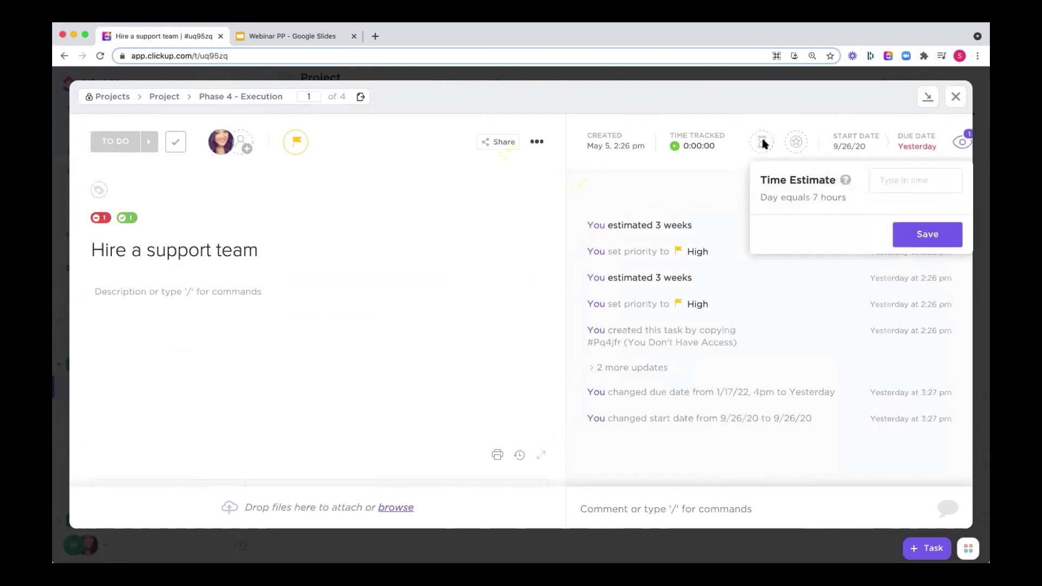
type("14 hr")
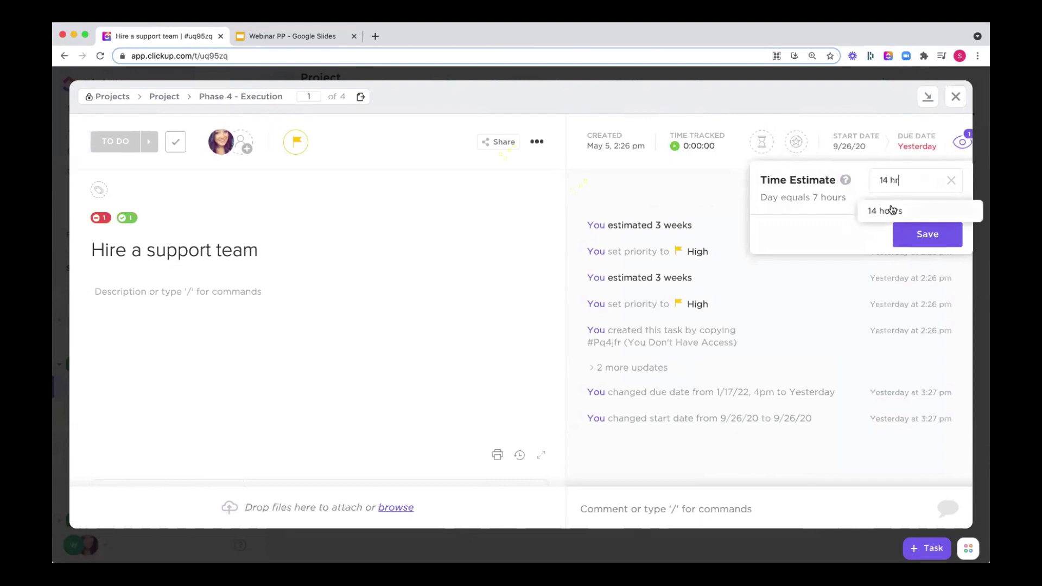
key("BackSpace")
key("BackSpace")
key("BackSpace")
key("BackSpace")
type("2d")
left_click(917, 232)
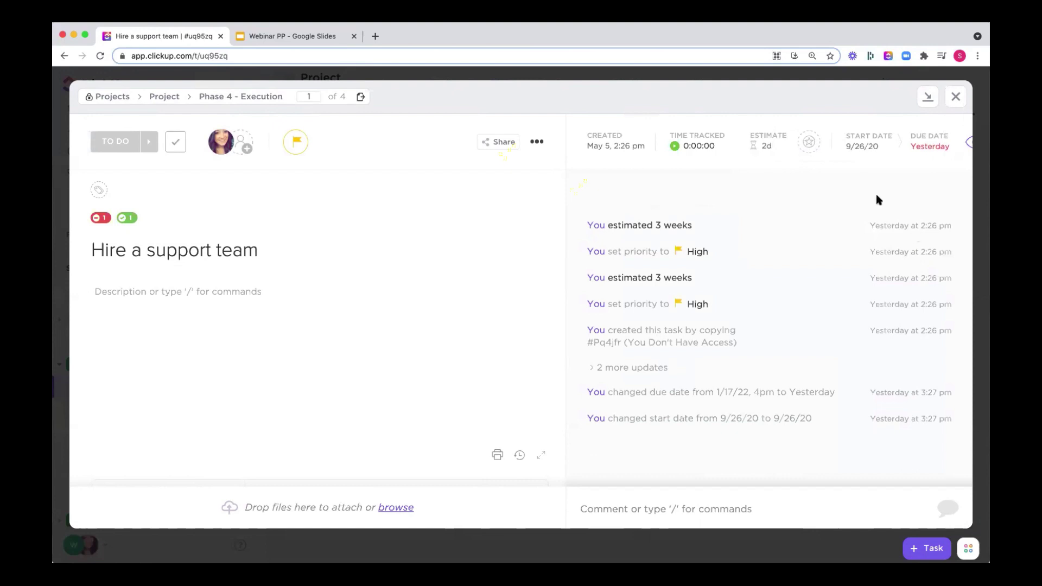
Go from the task's sprint points to the Sprint Point Settings and open the list of point values.
left_click(809, 142)
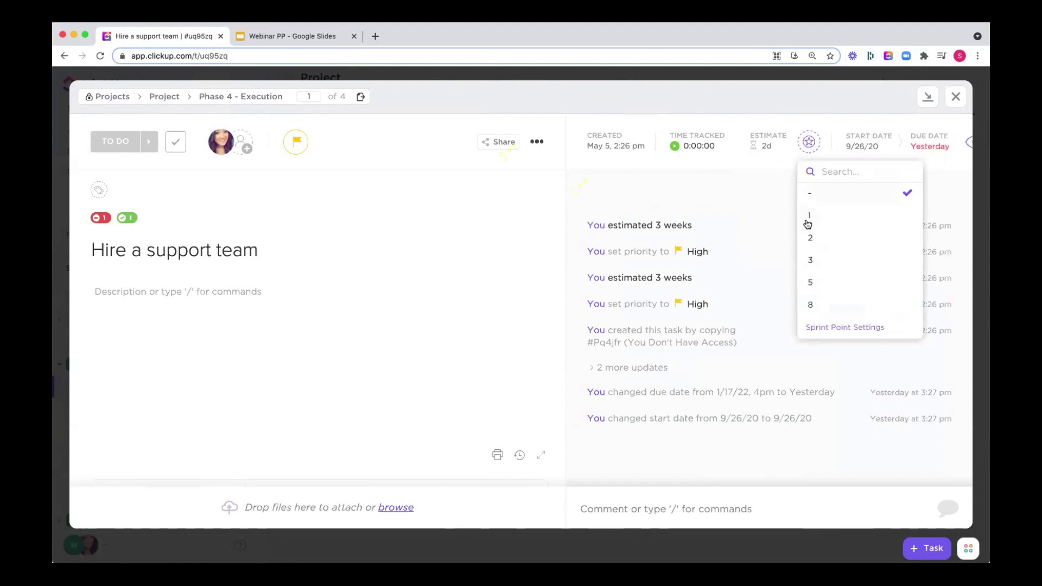
left_click(829, 330)
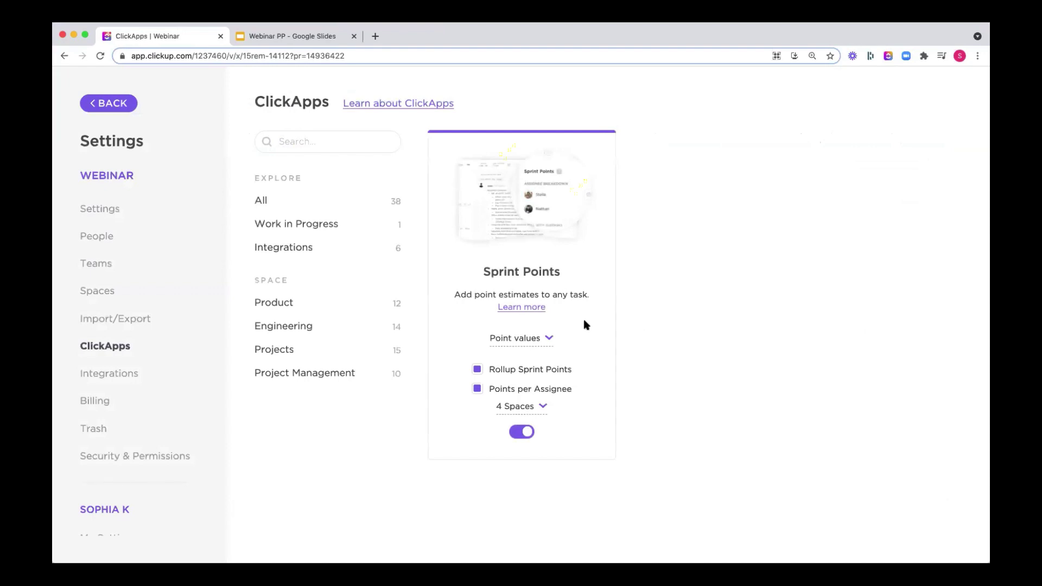
left_click(542, 338)
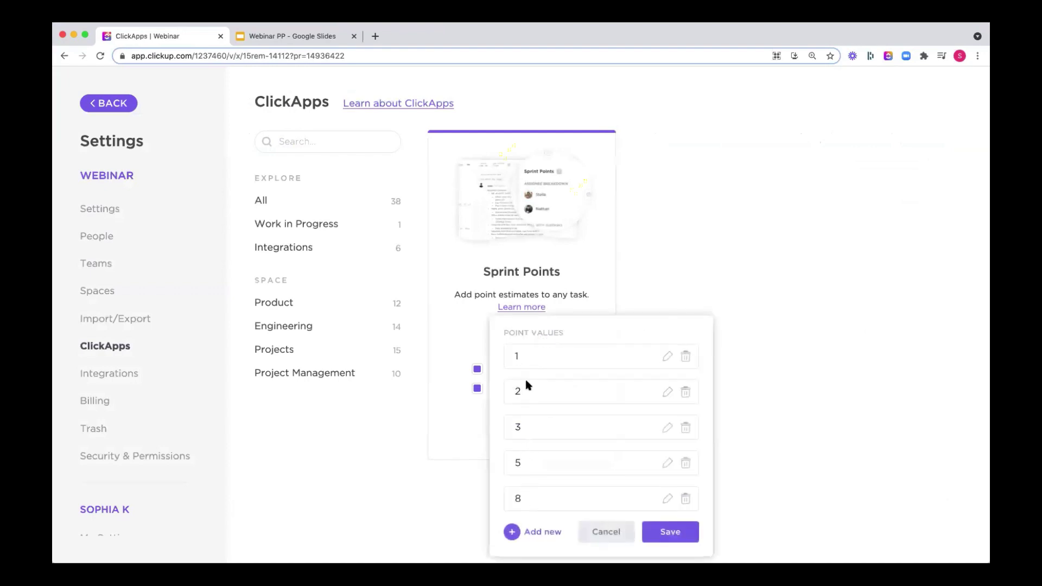
Leave the Sprint Point settings unchanged, return to the Hire a support team task and set its sprint points to 3.
left_click(364, 450)
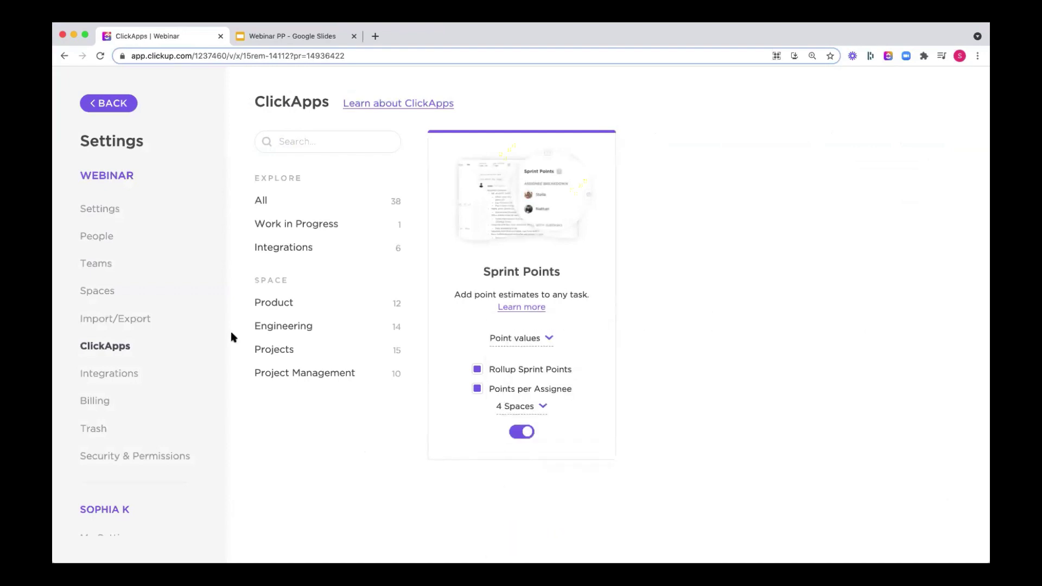
left_click(97, 103)
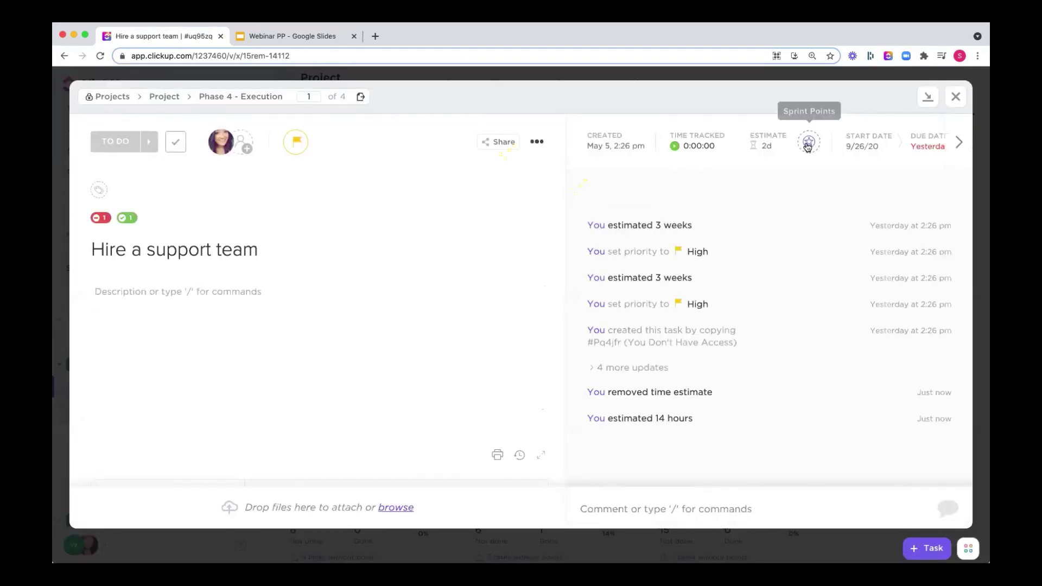
left_click(808, 144)
left_click(813, 262)
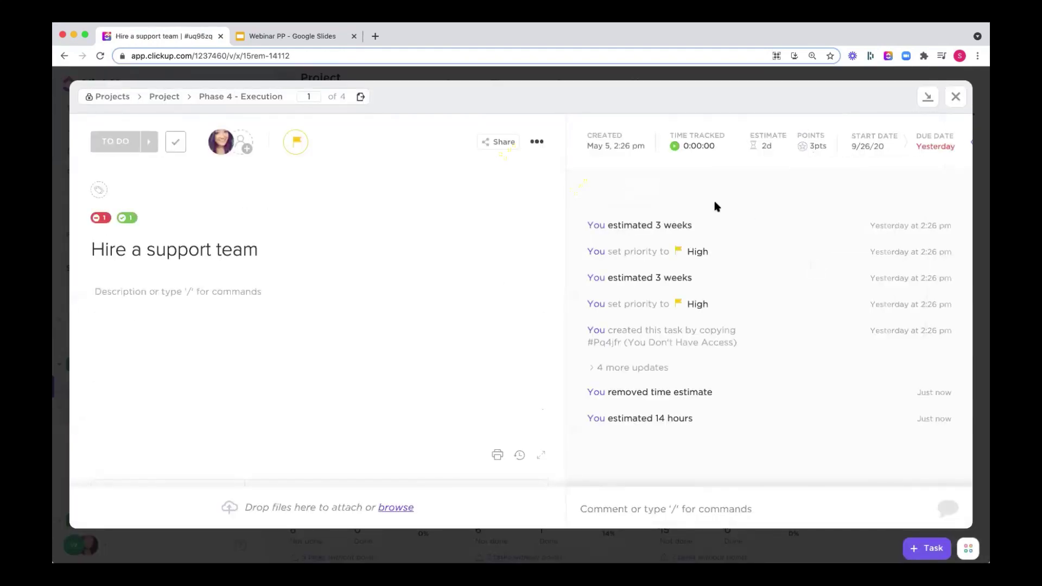
Add the team member listed directly below Me as a second assignee of the Hire a support team task.
left_click(248, 142)
left_click(268, 264)
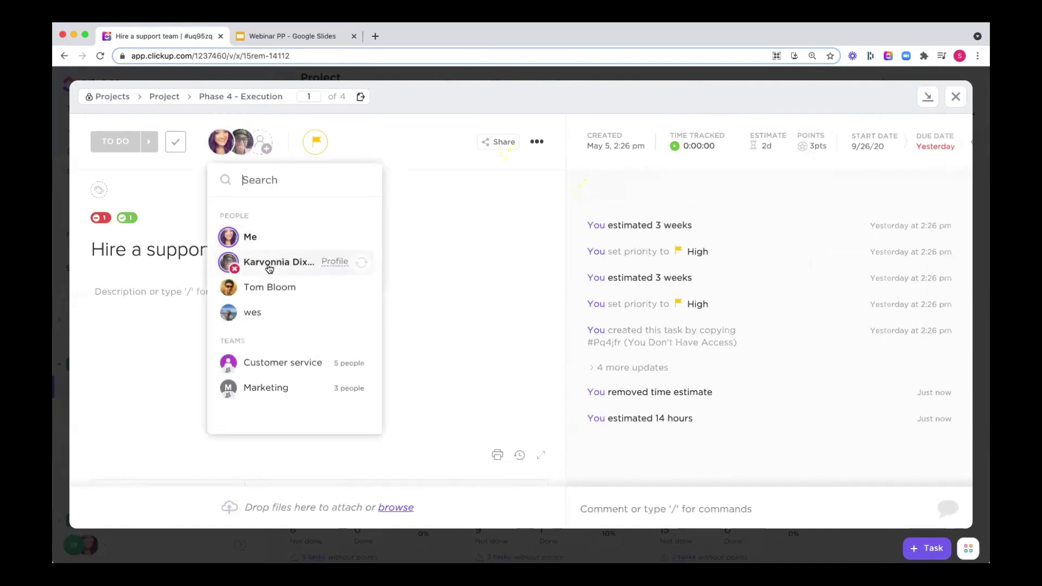
left_click(708, 173)
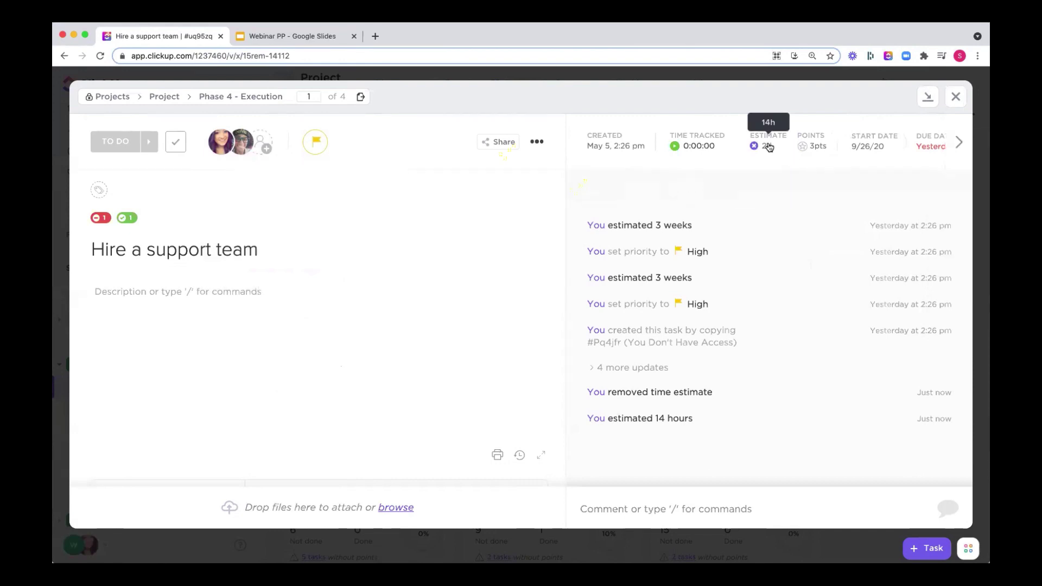
Give the second assignee a time estimate of 4h in the task's assignee breakdown and save it.
left_click(768, 146)
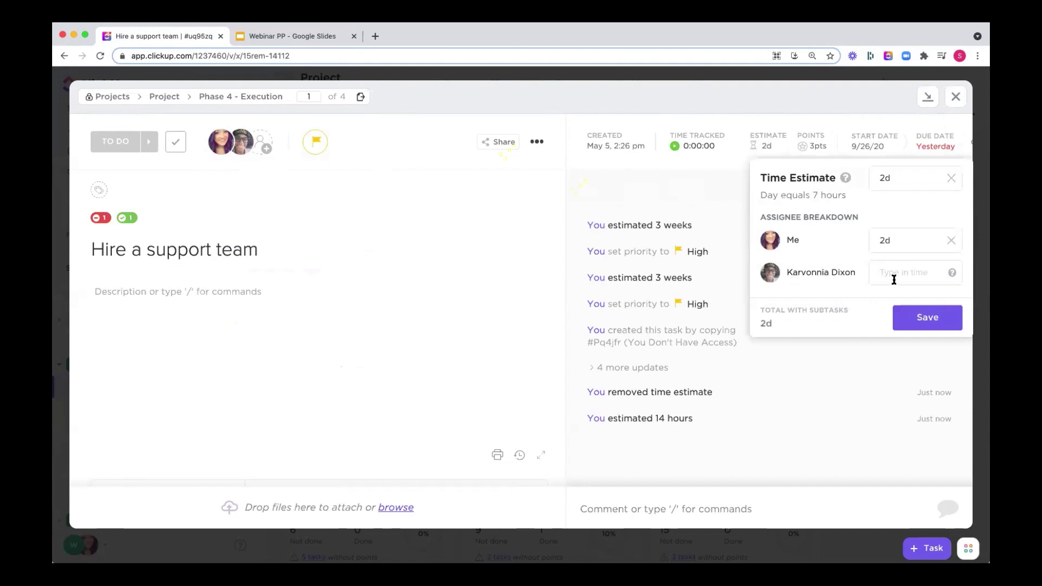
type("4h")
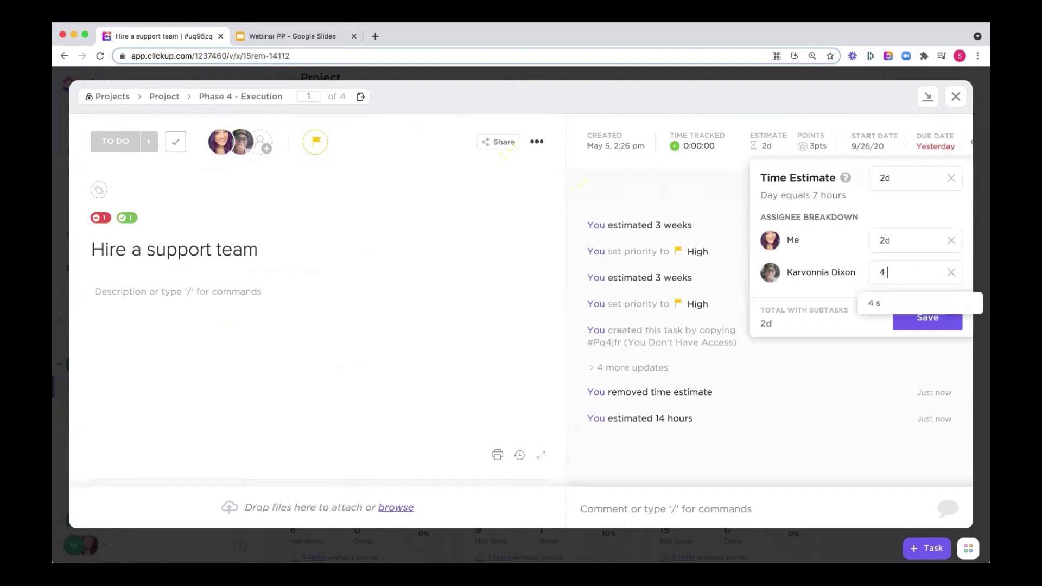
key("Return")
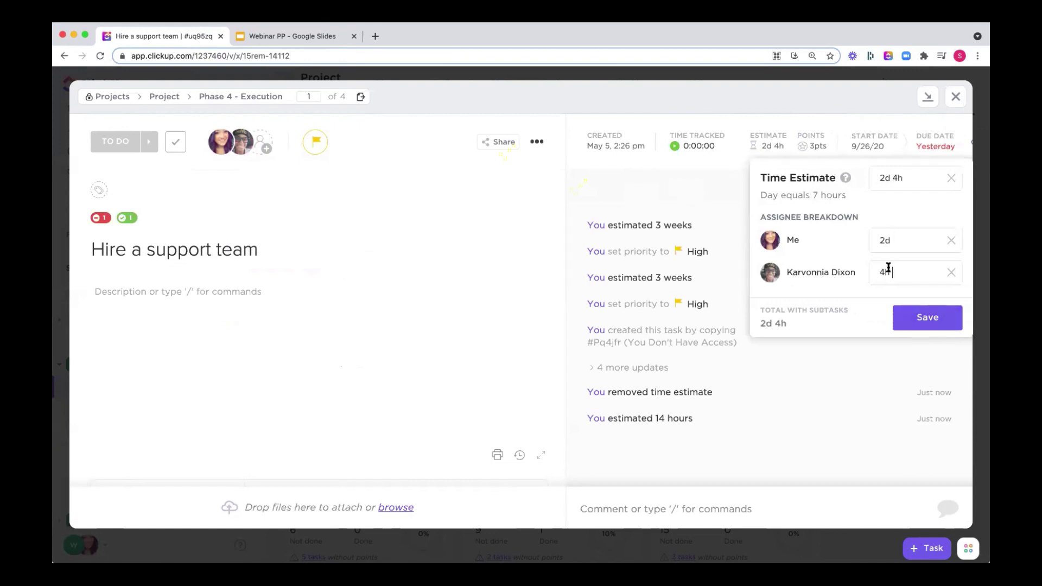
left_click(923, 321)
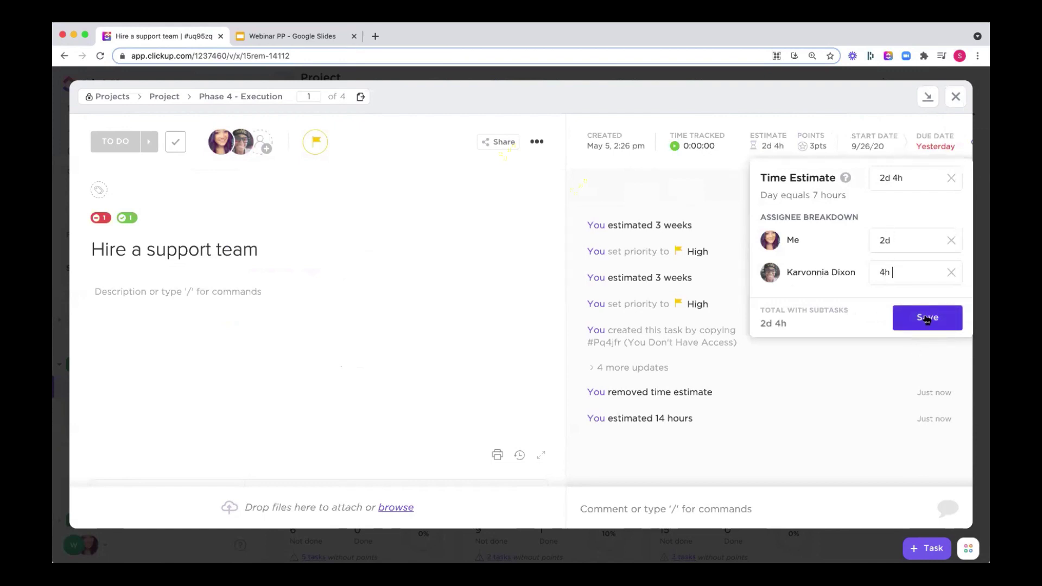
Assign 1 sprint point to the second assignee in the task's Sprint Points breakdown and save it.
left_click(819, 142)
left_click(942, 260)
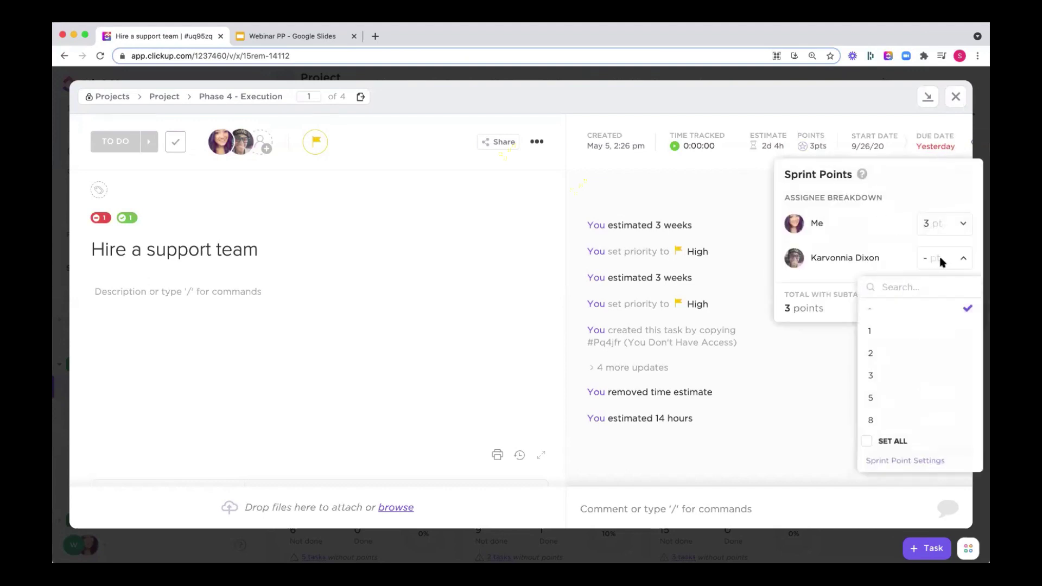
left_click(875, 336)
left_click(853, 216)
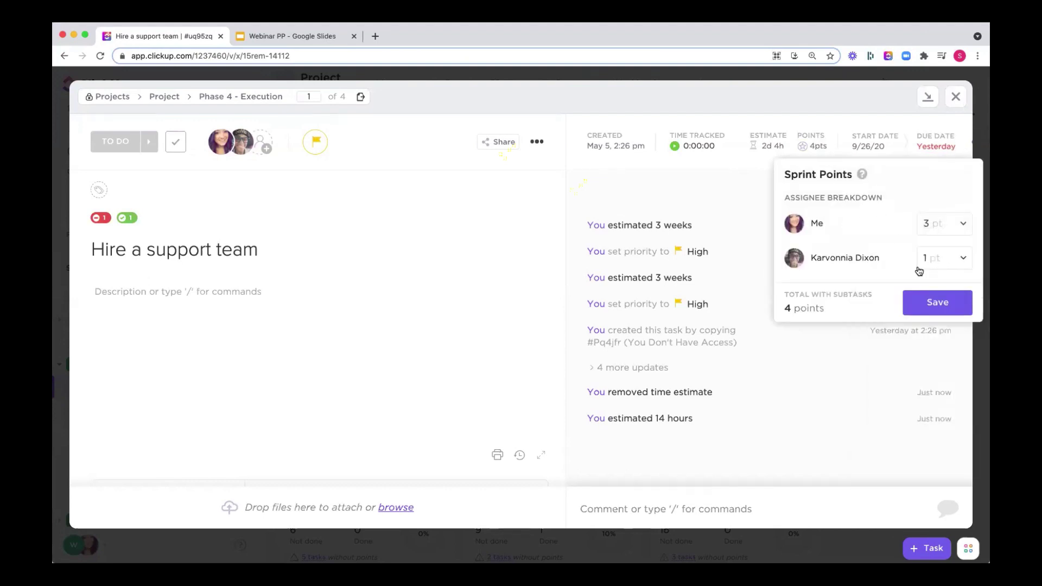
left_click(926, 301)
Add a subtask named Initial interviews to the Hire a support team task.
scroll(297, 433, "down", 10)
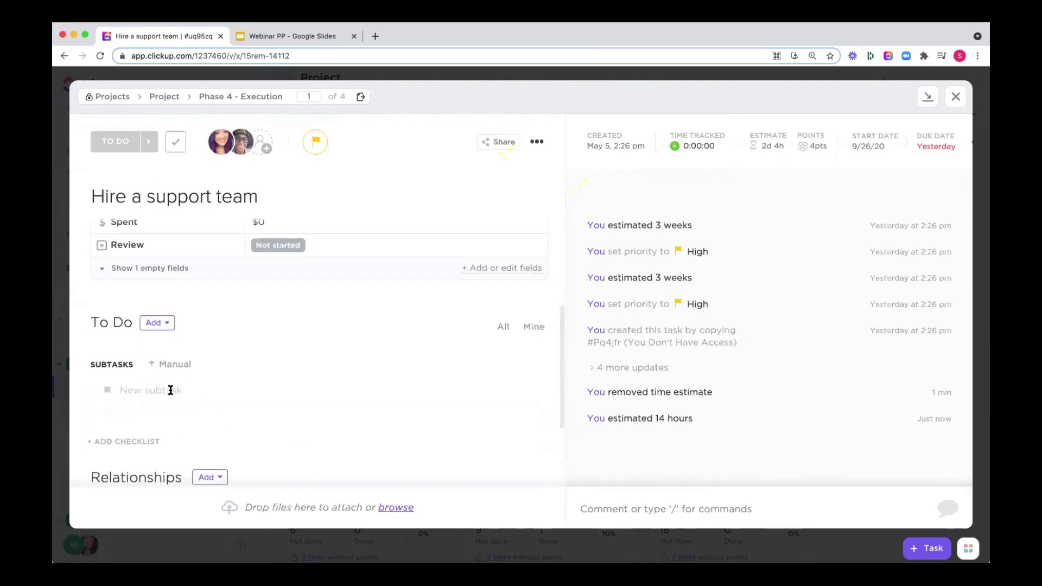
left_click(167, 391)
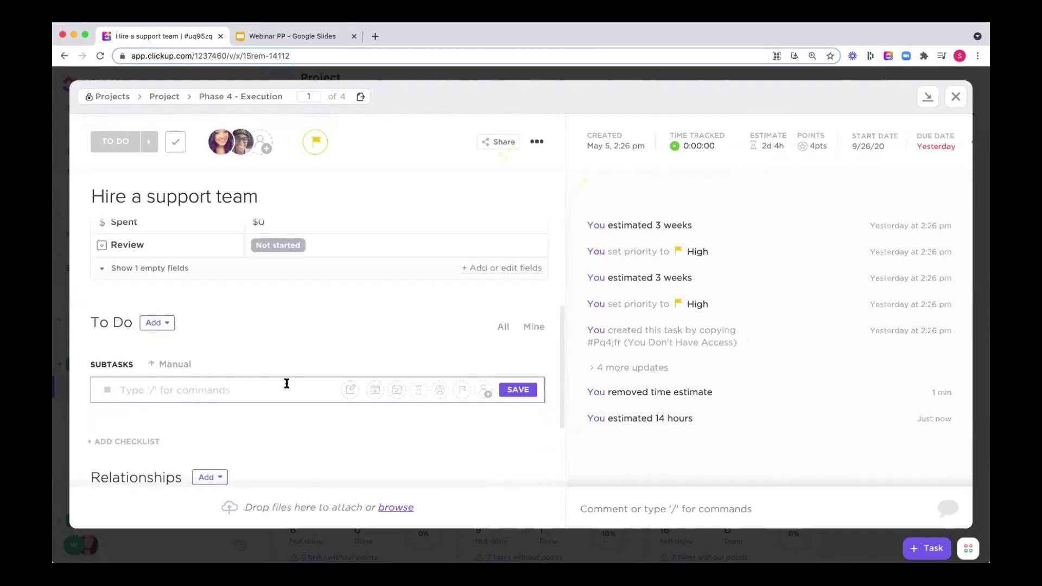
type("Initial interviews")
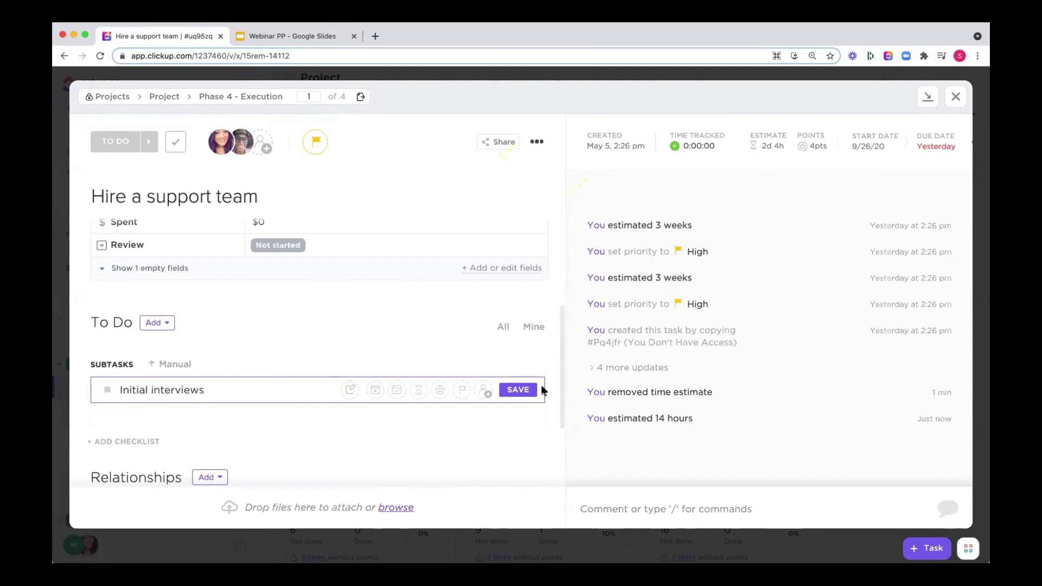
left_click(518, 390)
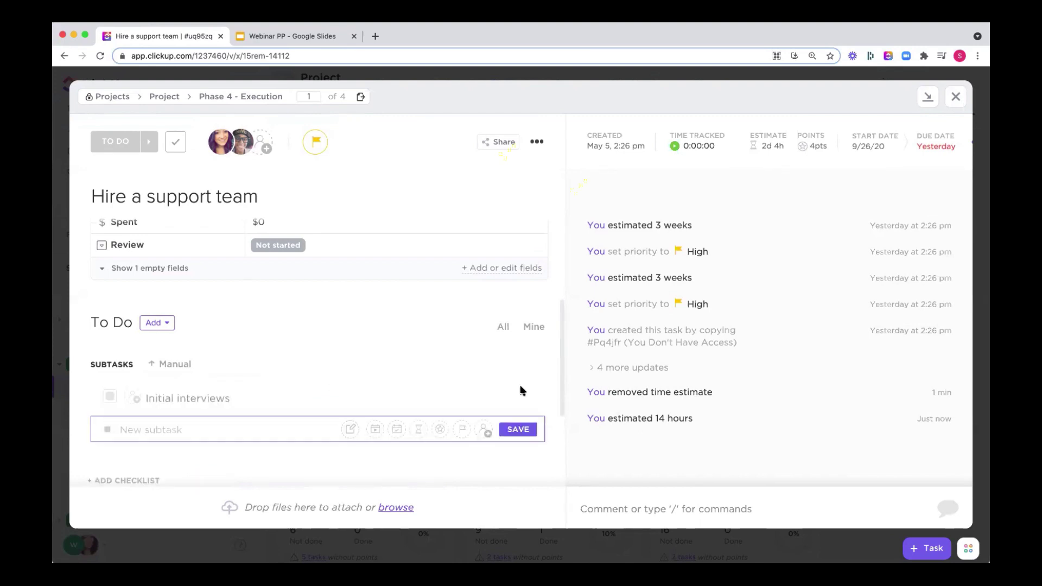
Open the Initial interviews subtask and set its time estimate to 3h and its sprint points to 3.
left_click(203, 397)
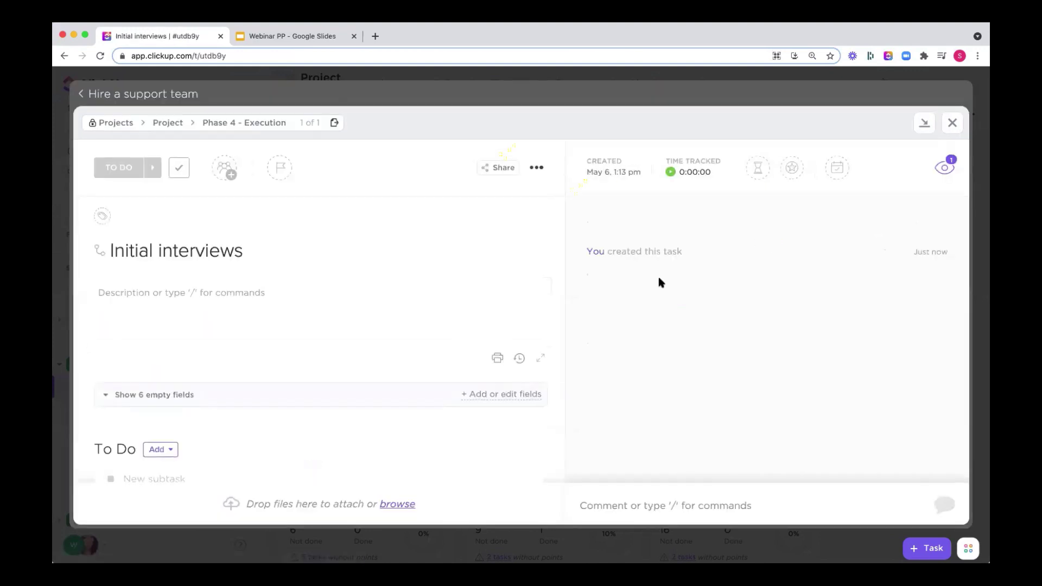
left_click(763, 165)
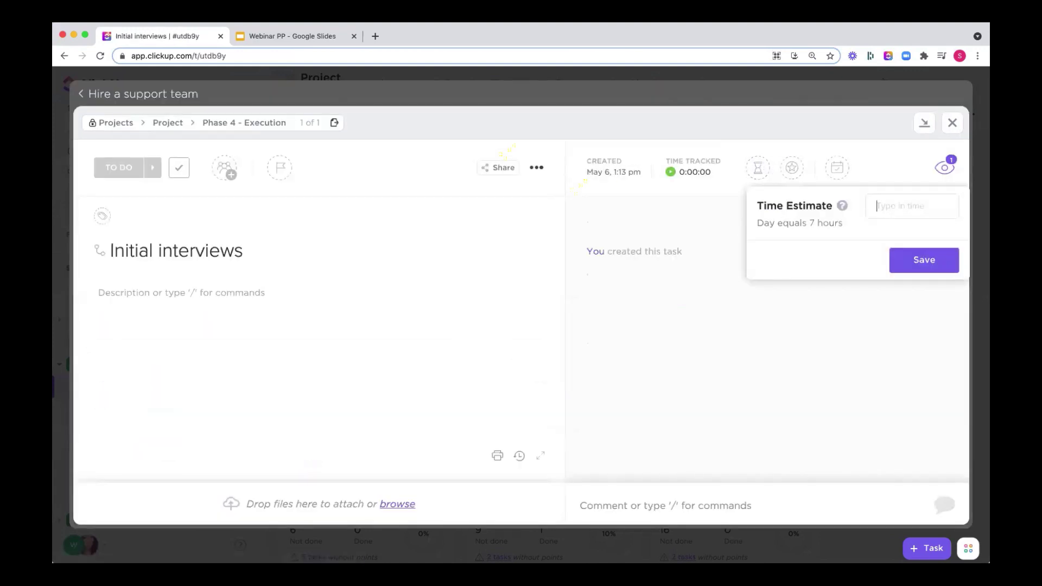
type("3h")
key("Return")
left_click(804, 169)
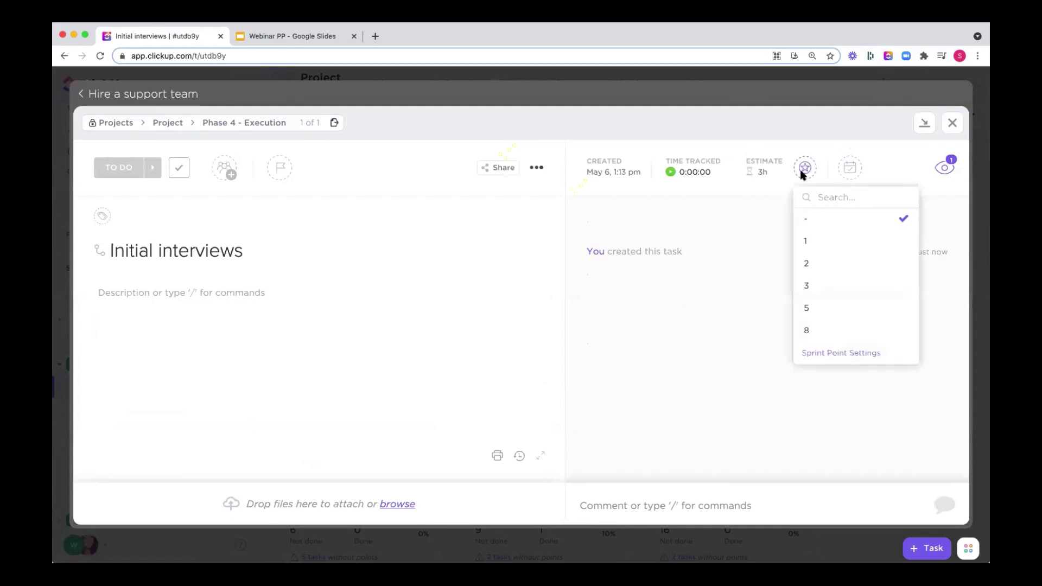
left_click(808, 285)
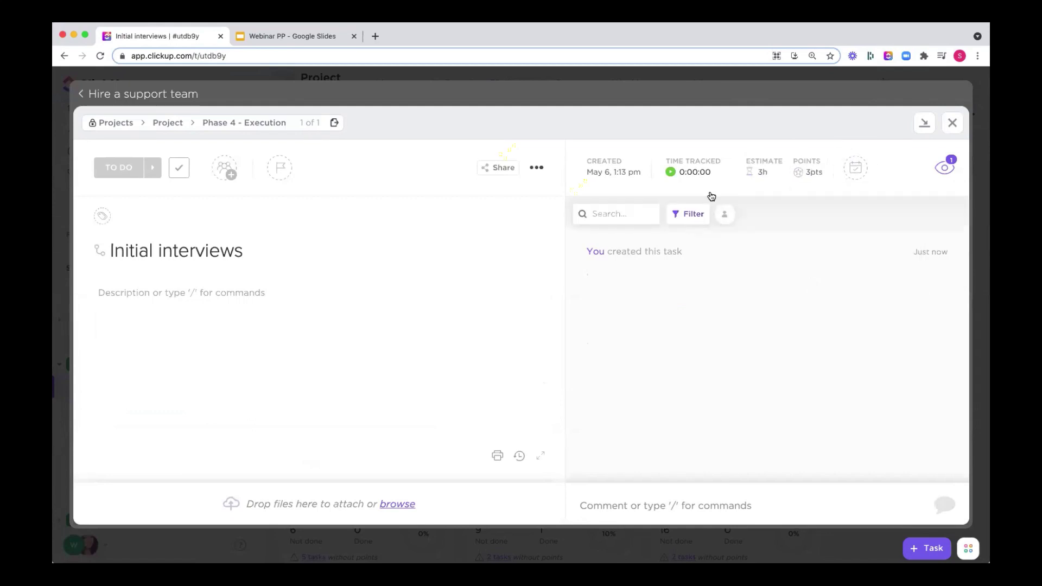
Return to the parent task, check its time estimate and sprint point totals with subtasks, and close the task.
left_click(140, 94)
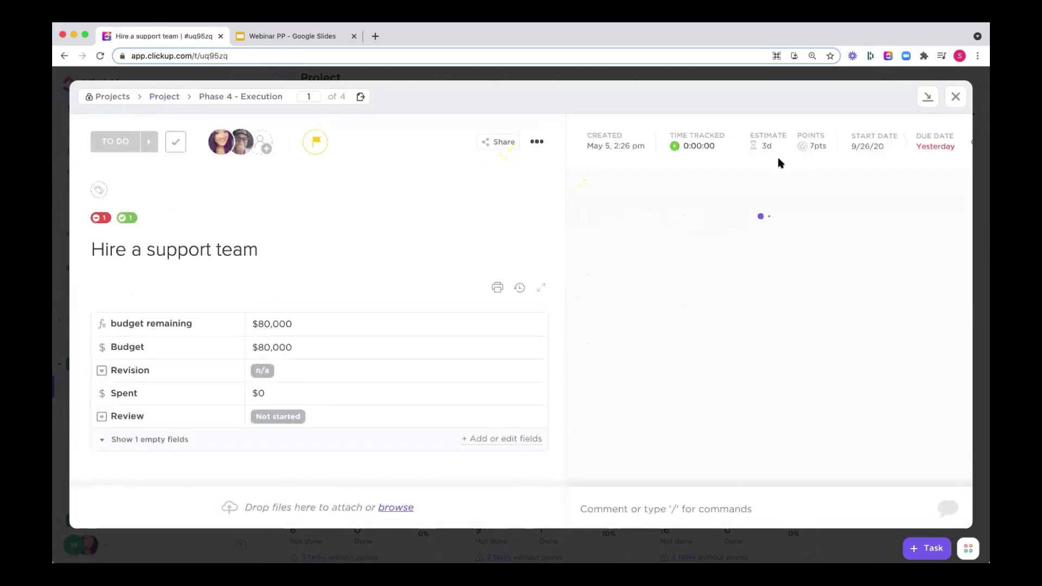
left_click(766, 145)
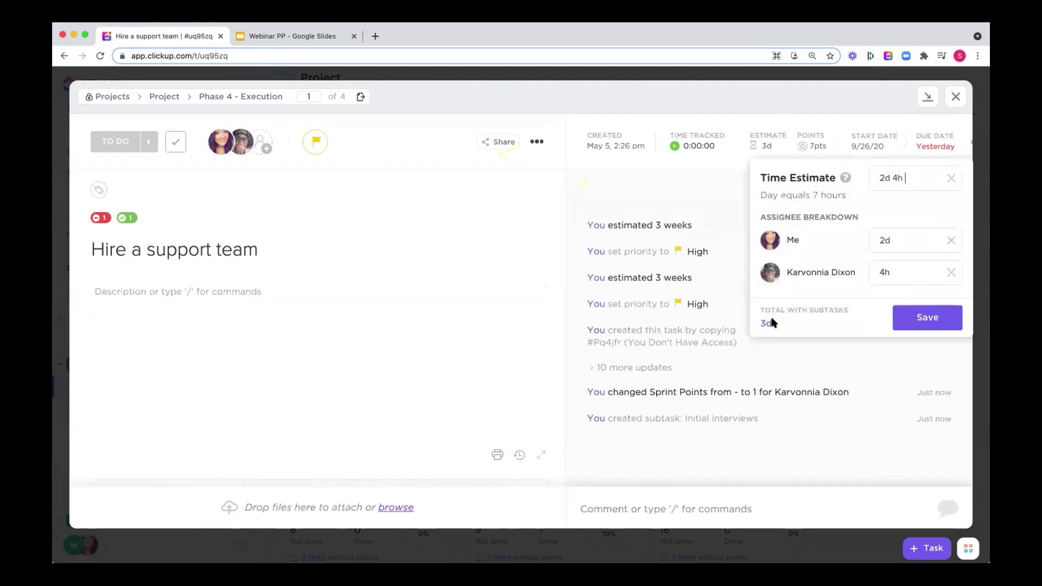
left_click(717, 195)
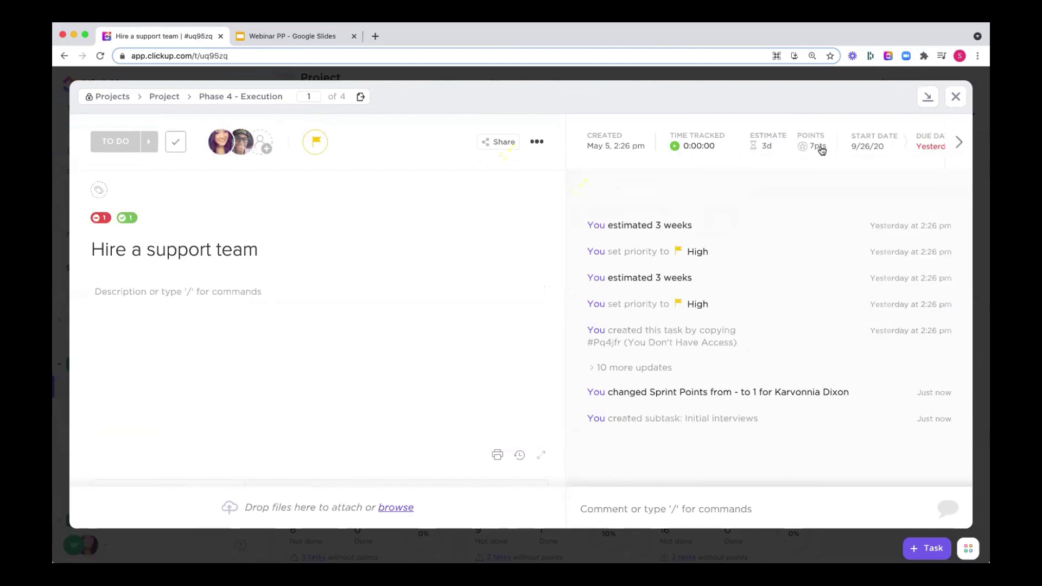
left_click(819, 147)
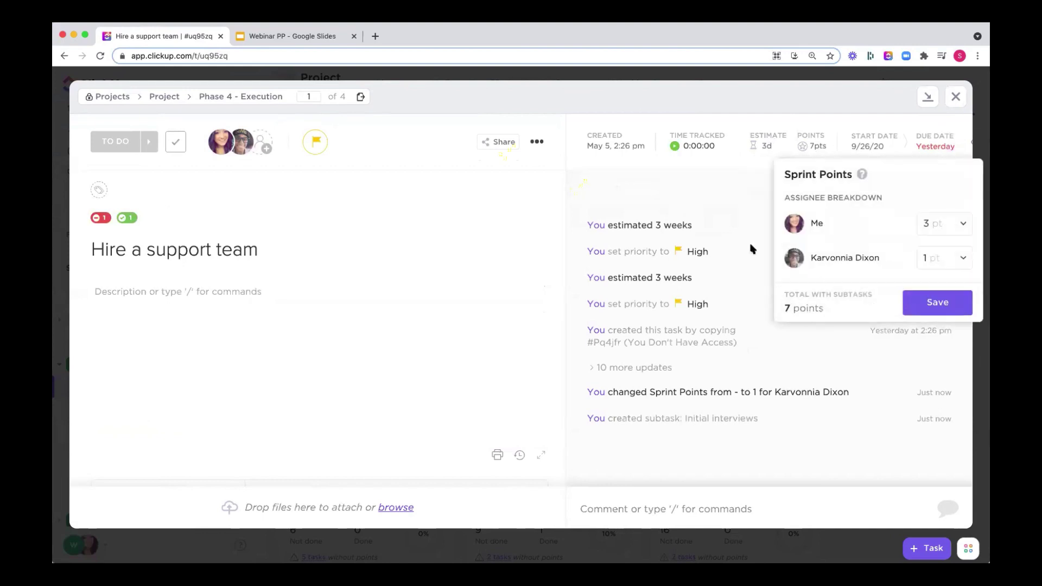
left_click(741, 205)
left_click(955, 97)
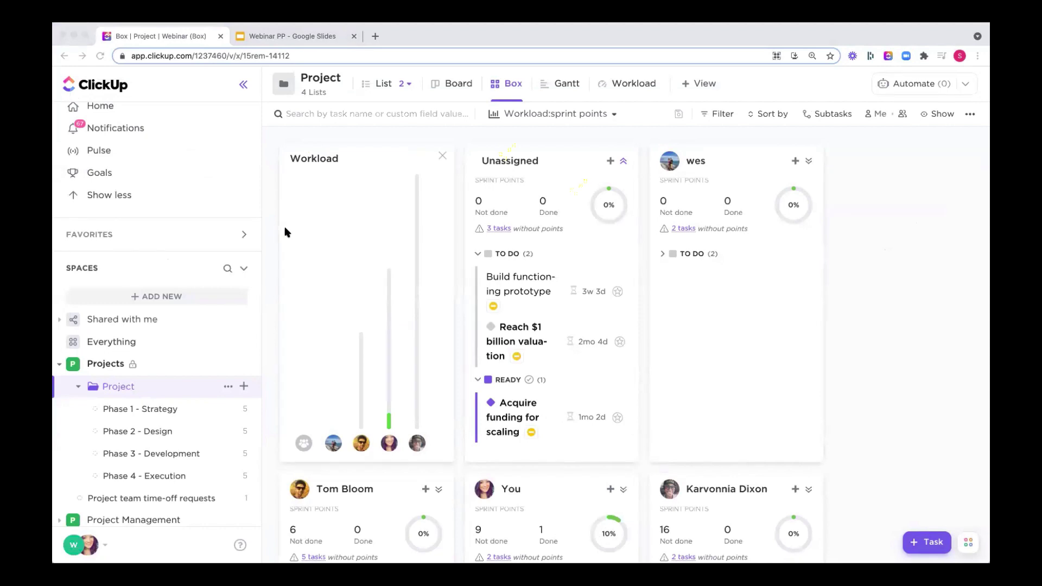
Switch the Project folder to the Workload view and set its time range to 2 weeks.
left_click(635, 86)
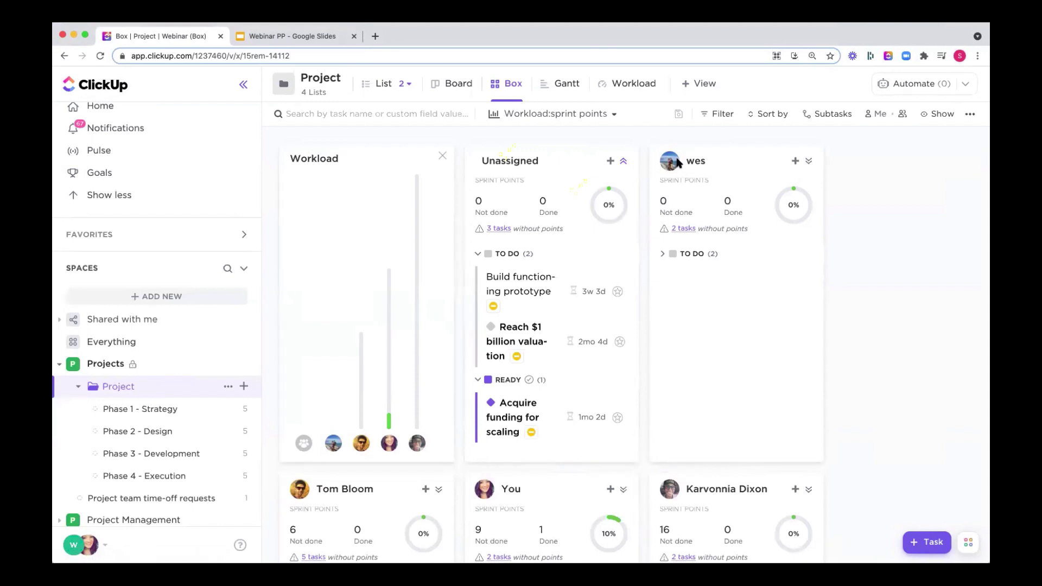
left_click(631, 83)
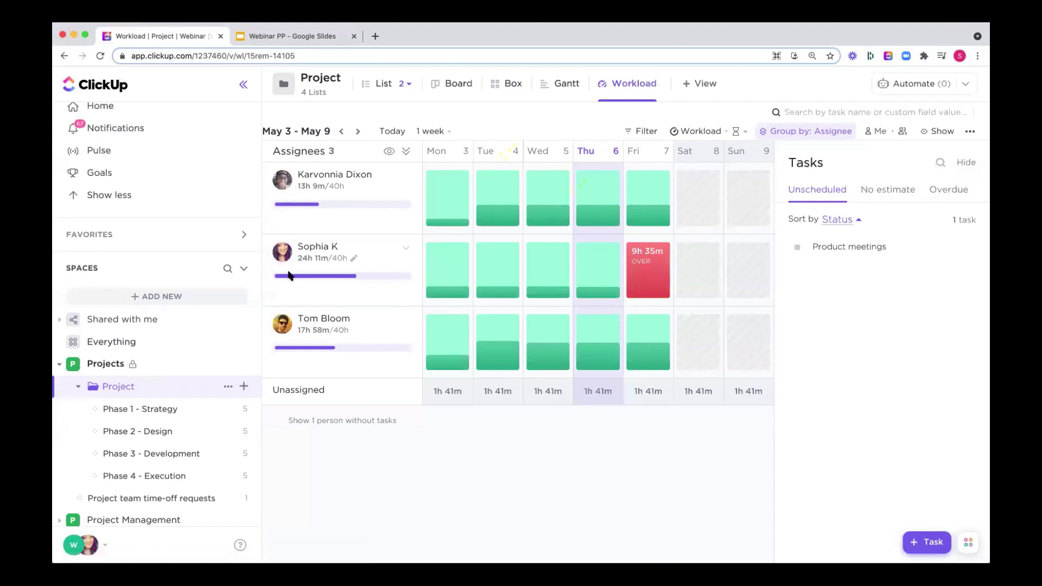
left_click(441, 133)
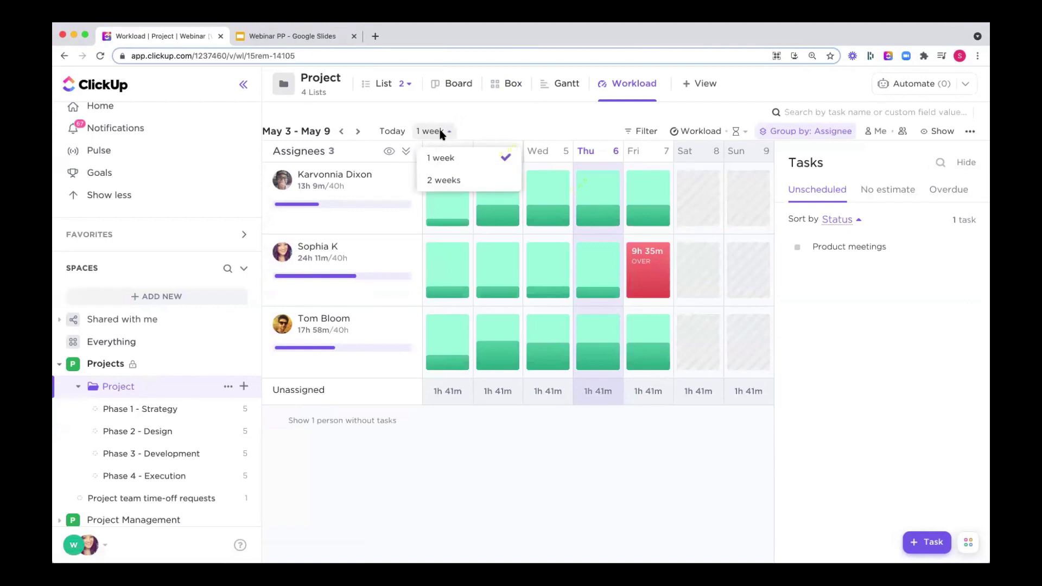
left_click(437, 184)
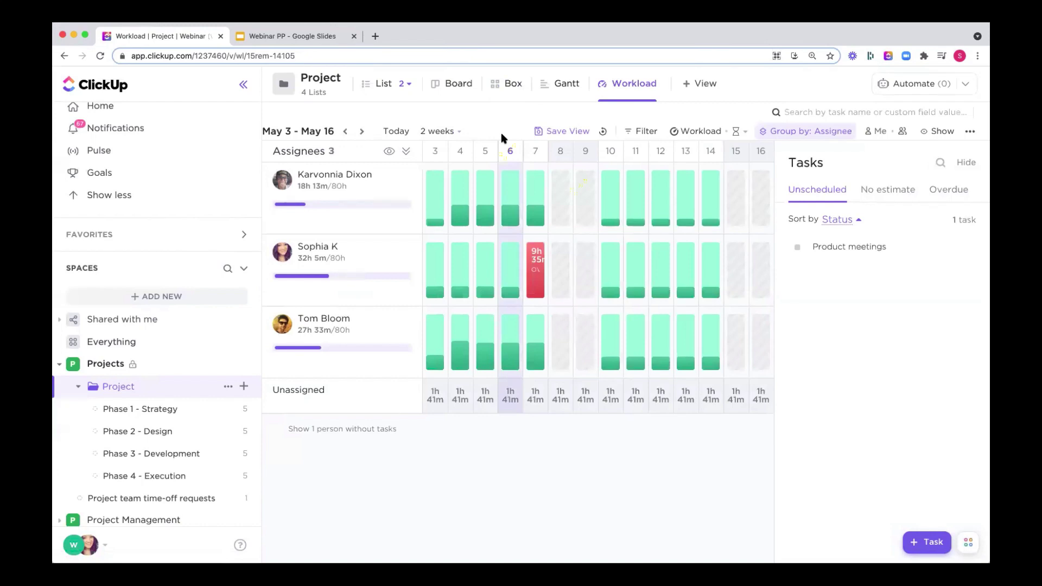
Look over the workload measure options and the first assignee's weekly capacity setting without changing them.
left_click(708, 130)
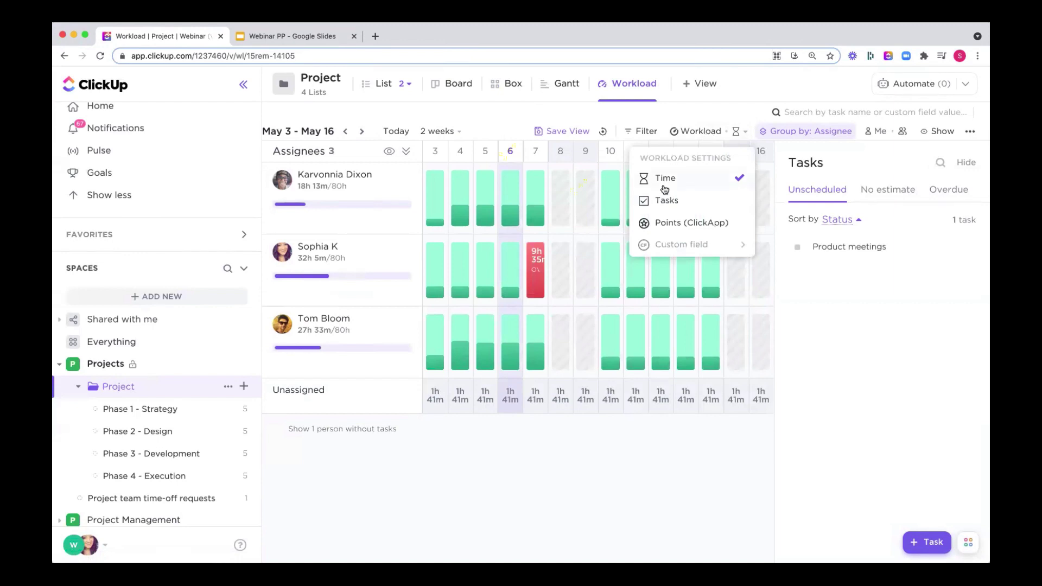
left_click(690, 109)
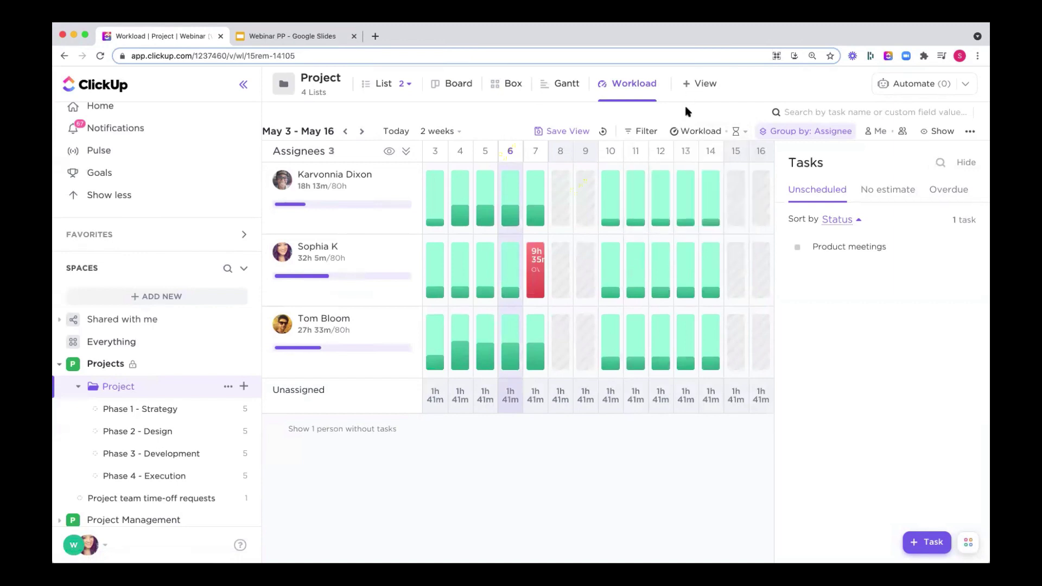
left_click(354, 187)
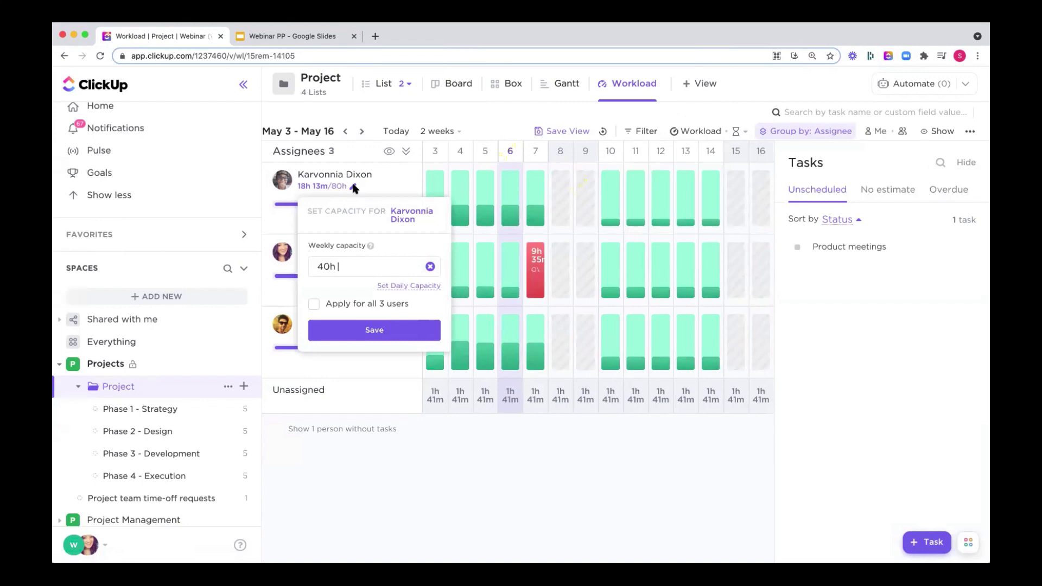
left_click(420, 106)
Set the weekly capacity of the third assignee in the Workload view to 25h and save it.
left_click(356, 330)
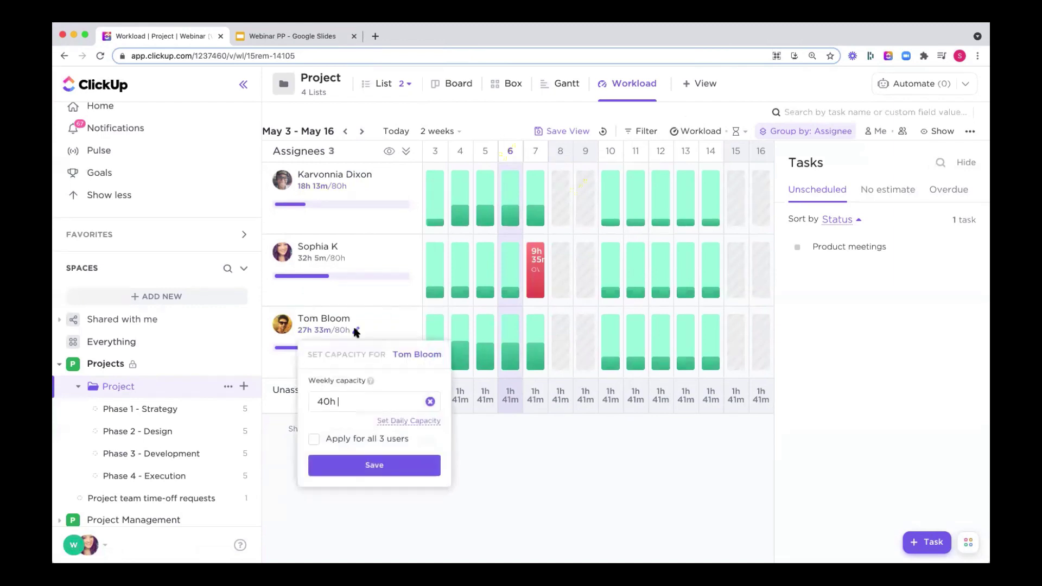
left_click(327, 399)
type("2")
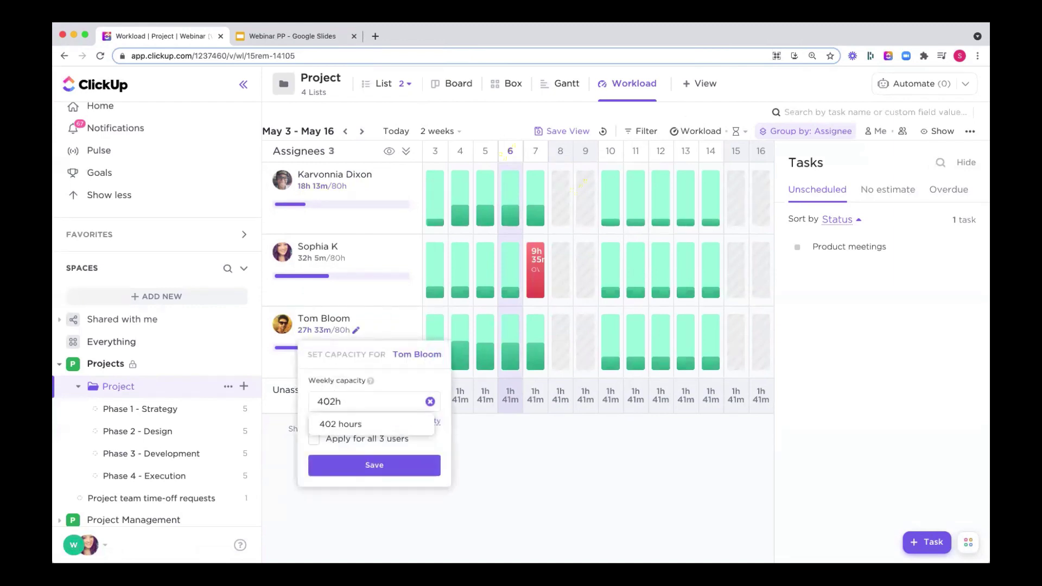
type("5")
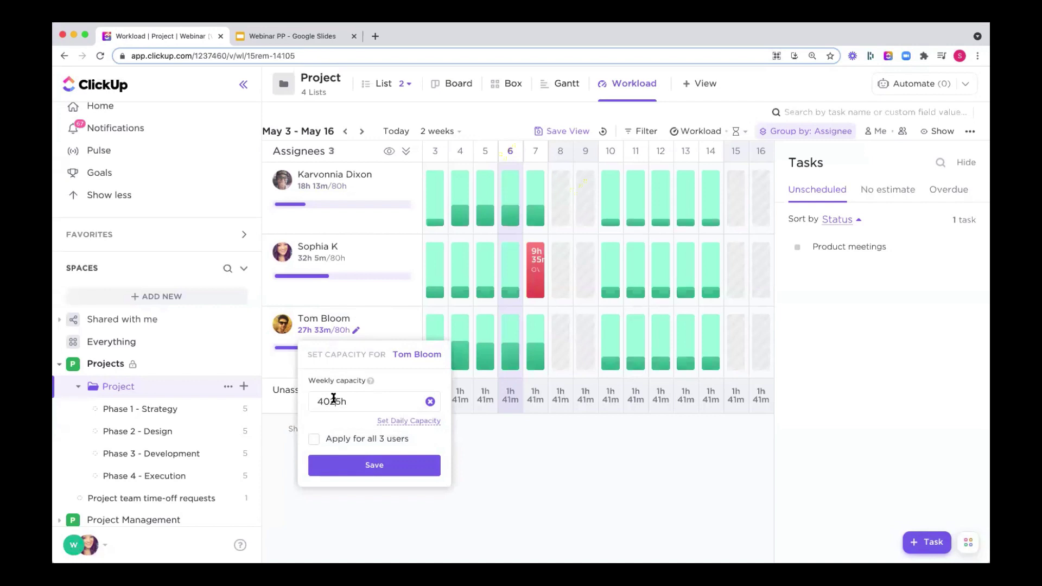
left_click(333, 399)
key("BackSpace")
key("BackSpace")
left_click(370, 466)
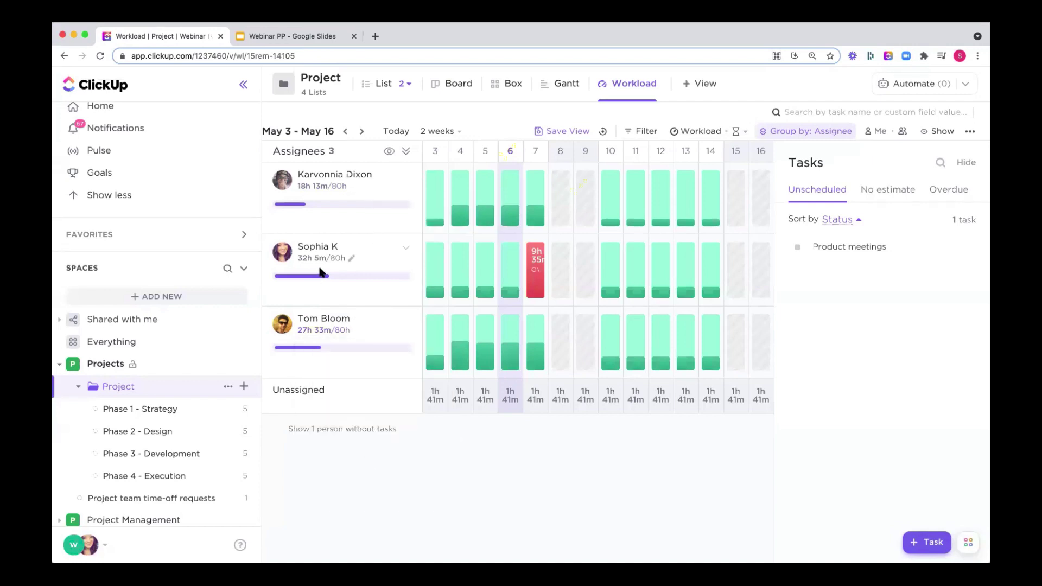
Check the assignees' daily scheduled hours against capacity and expand the second assignee's task list in the Workload view.
mouse_move(537, 272)
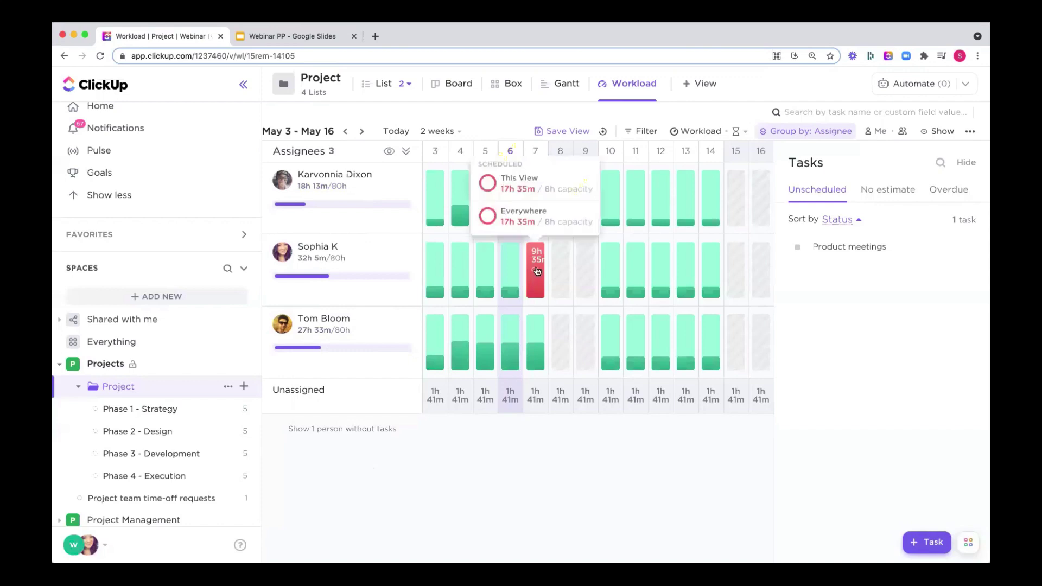
mouse_move(504, 296)
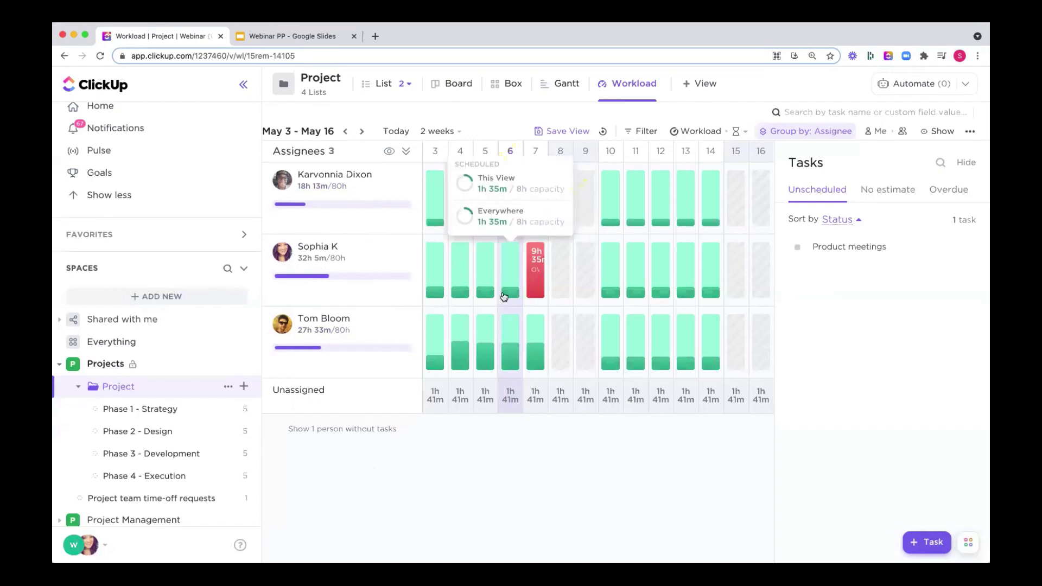
mouse_move(510, 359)
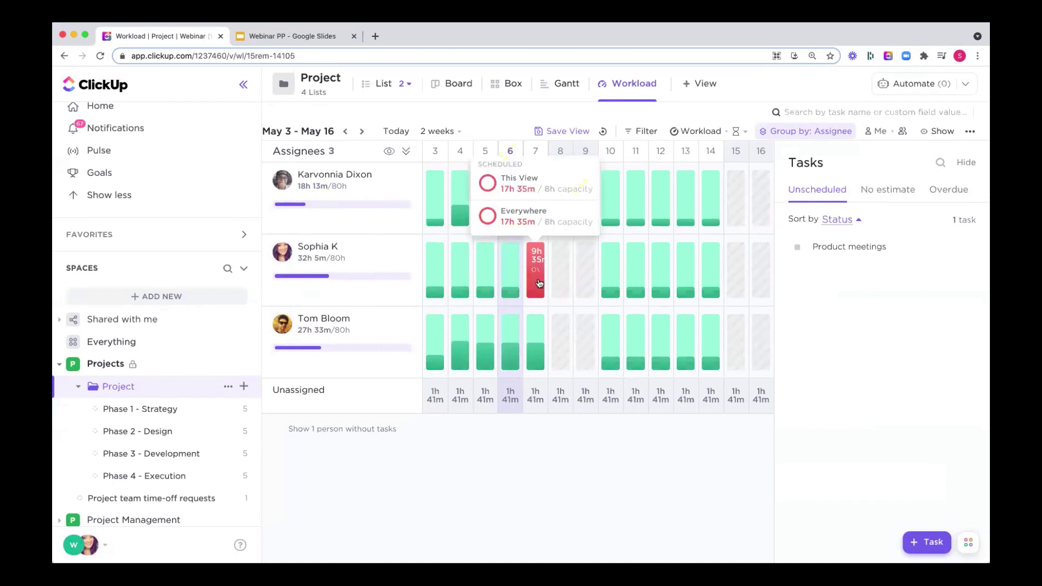
mouse_move(506, 277)
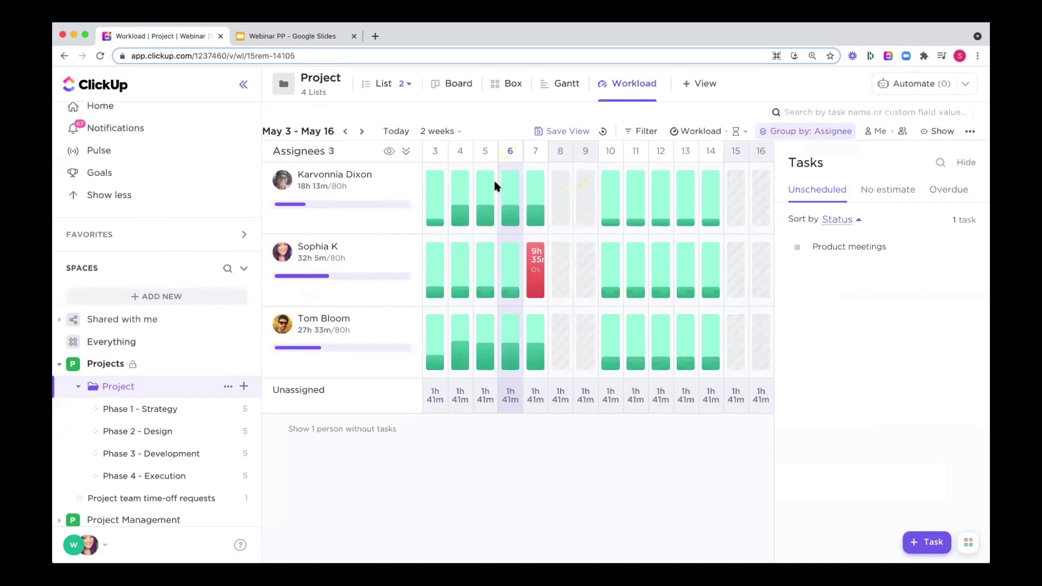
left_click(508, 274)
mouse_move(465, 260)
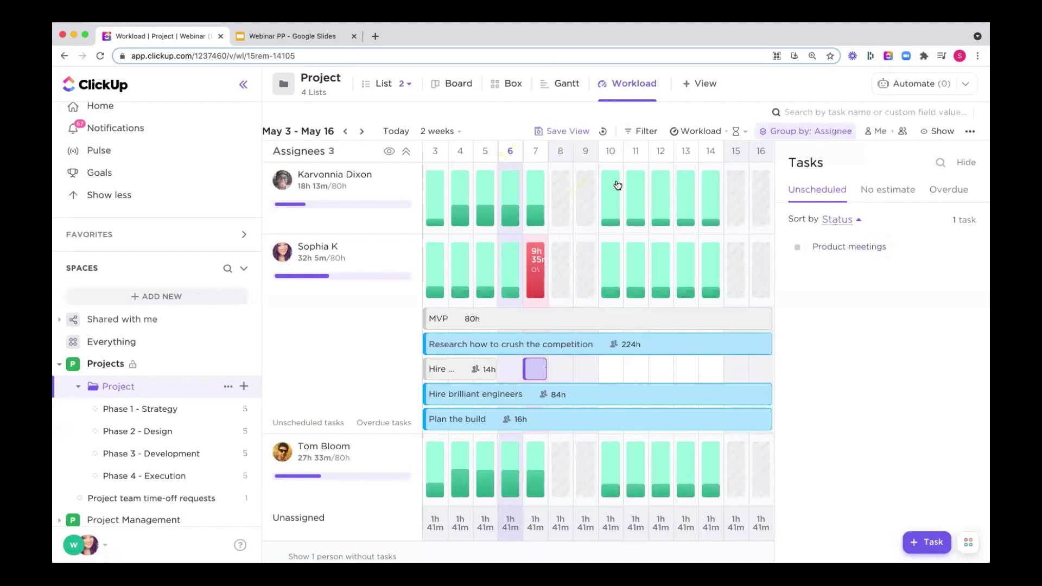
Schedule the unscheduled Product meetings task for the first assignee on May 12 and extend it through May 14.
left_click_drag(863, 253, 665, 218)
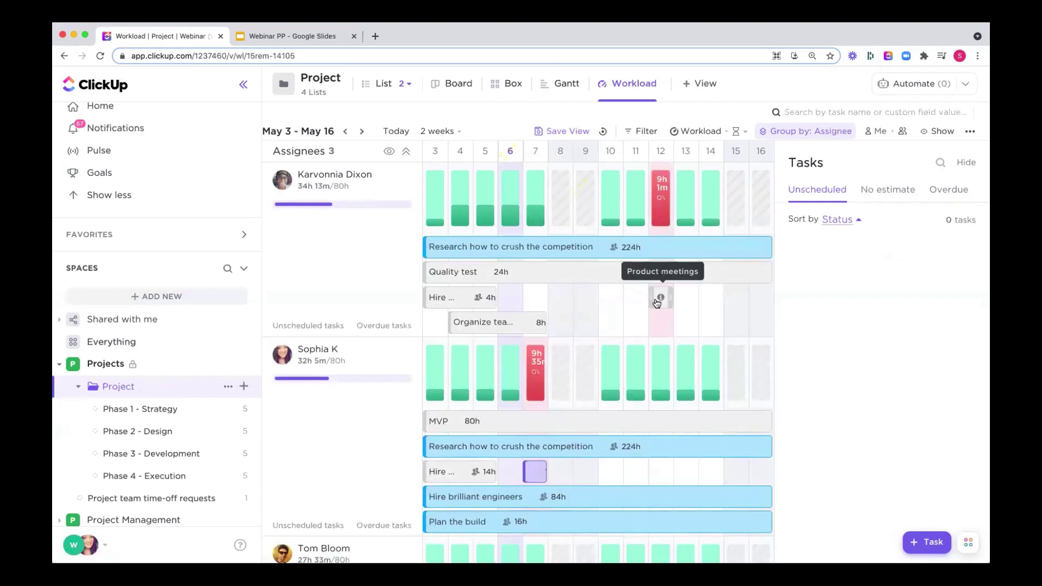
left_click_drag(669, 297, 718, 298)
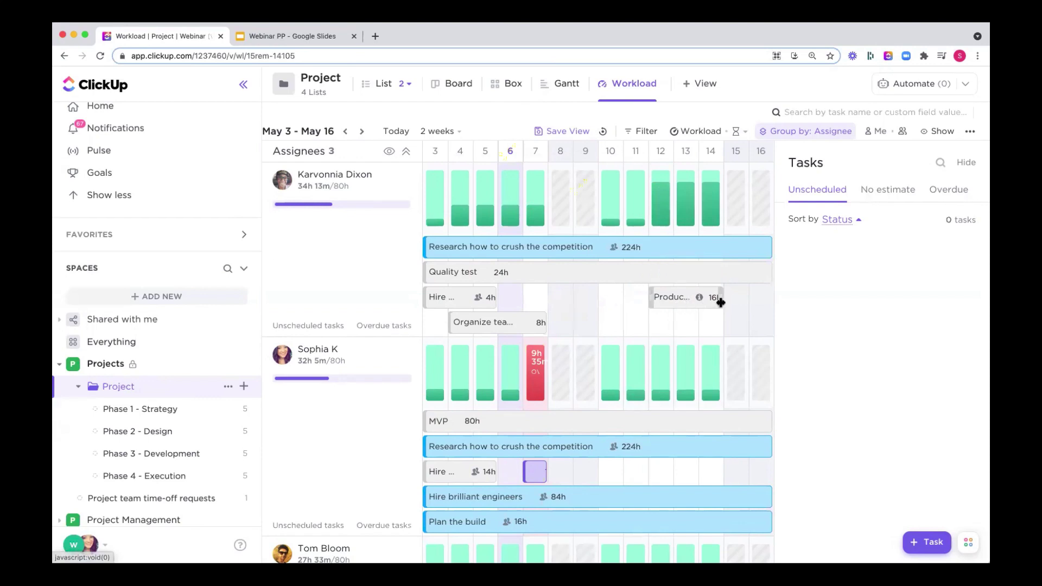
left_click_drag(717, 298, 674, 302)
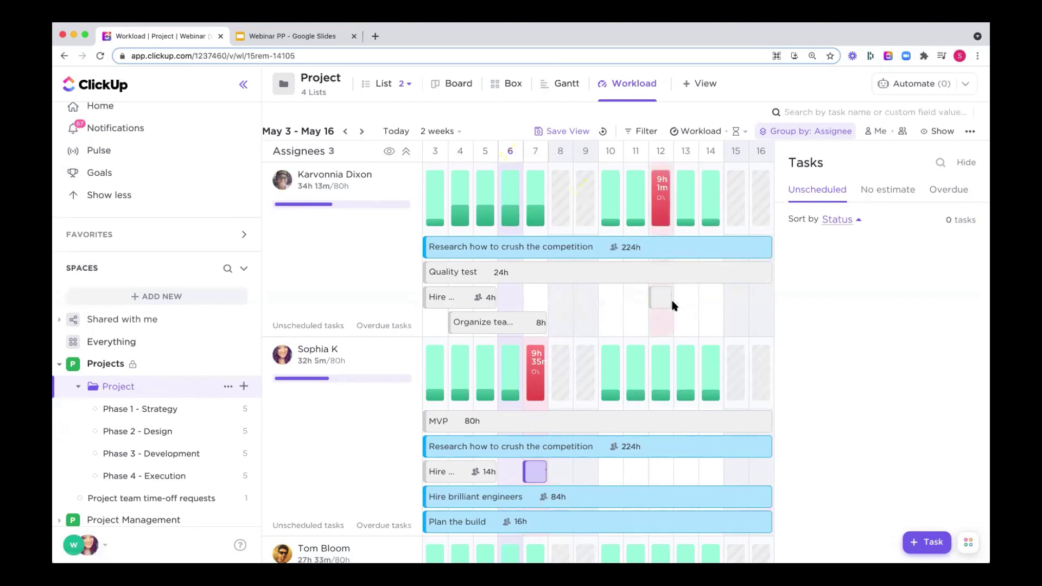
mouse_move(661, 195)
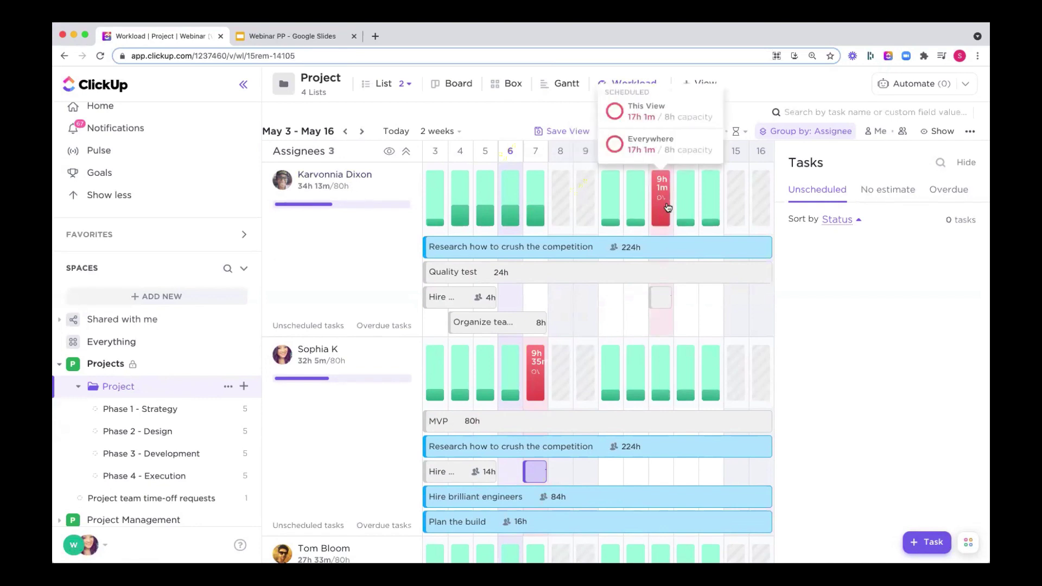
left_click_drag(670, 300, 715, 297)
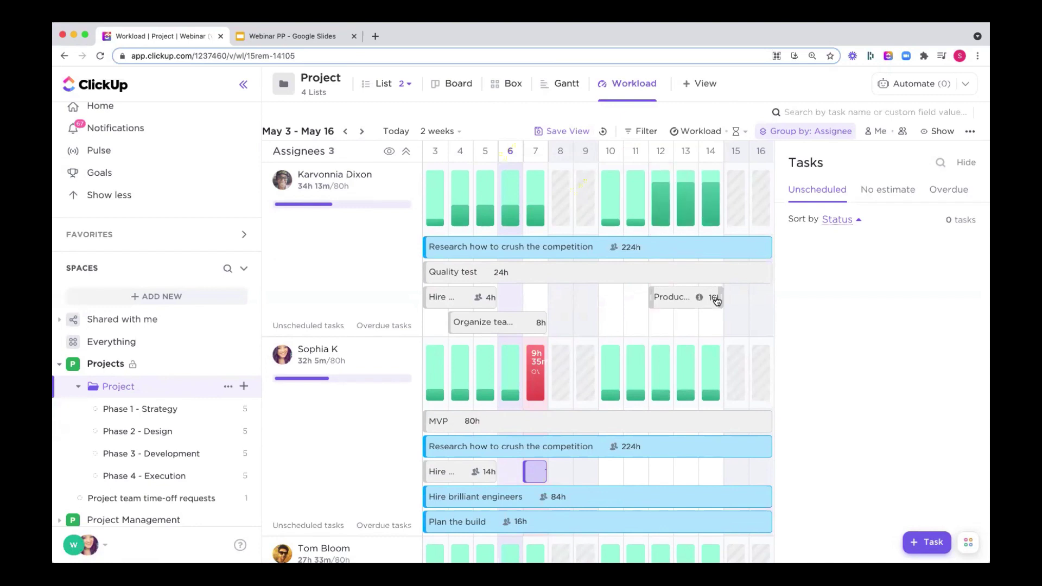
mouse_move(666, 205)
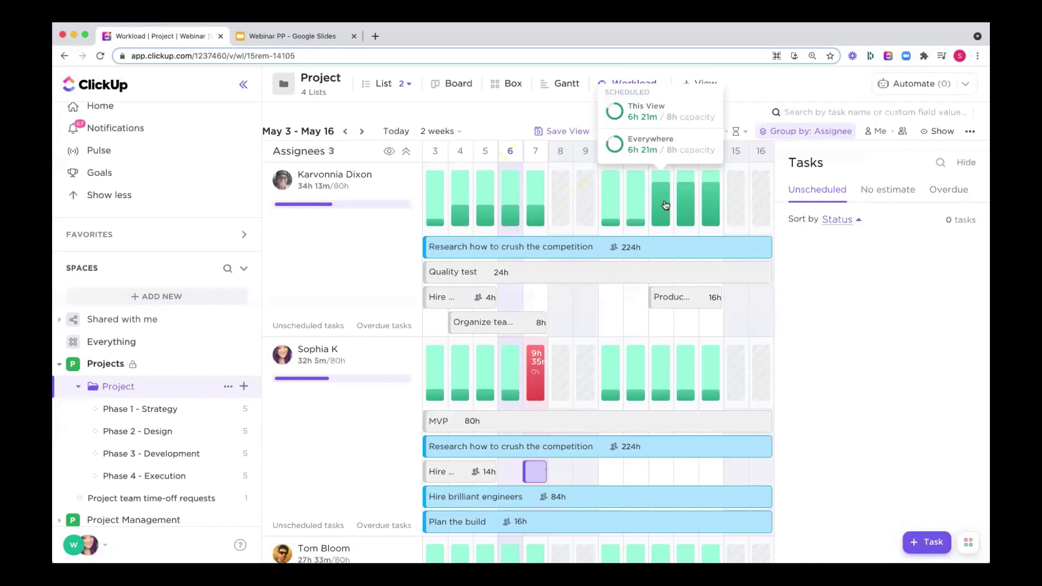
mouse_move(733, 212)
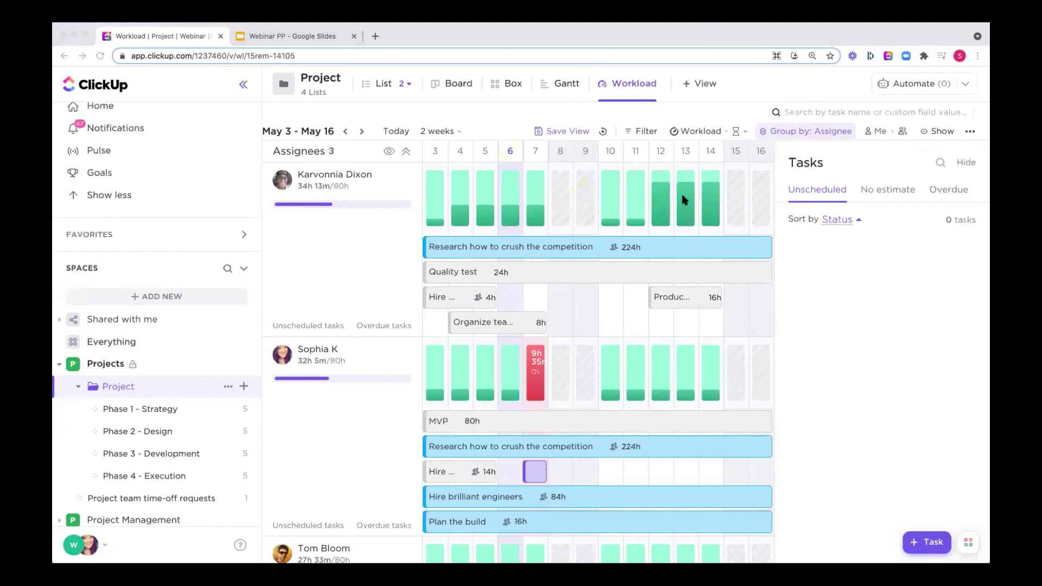
left_click(717, 102)
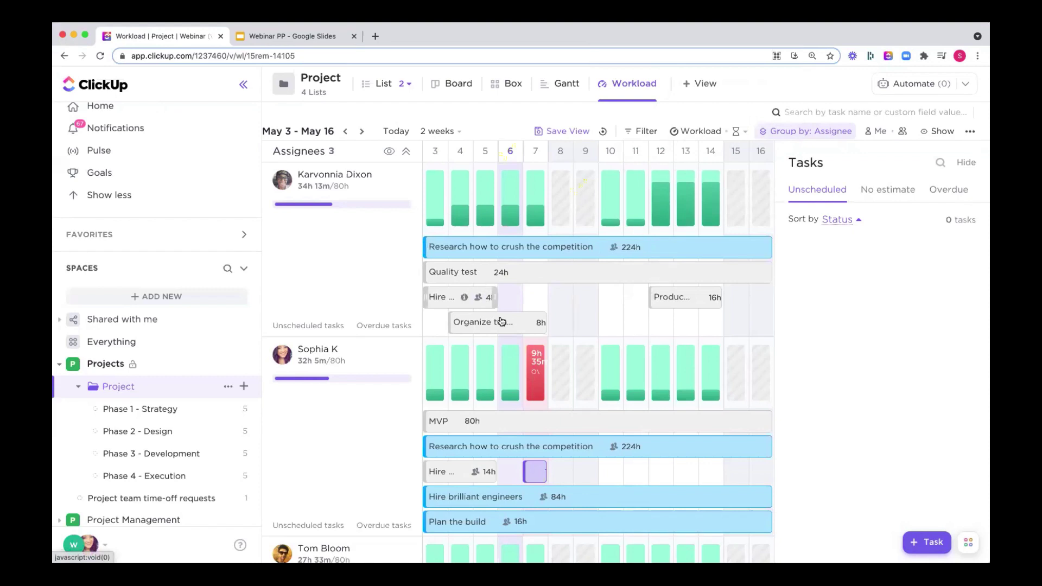
Reassign the Hire a support team task from the second assignee to the third assignee.
scroll(507, 321, "down", 3)
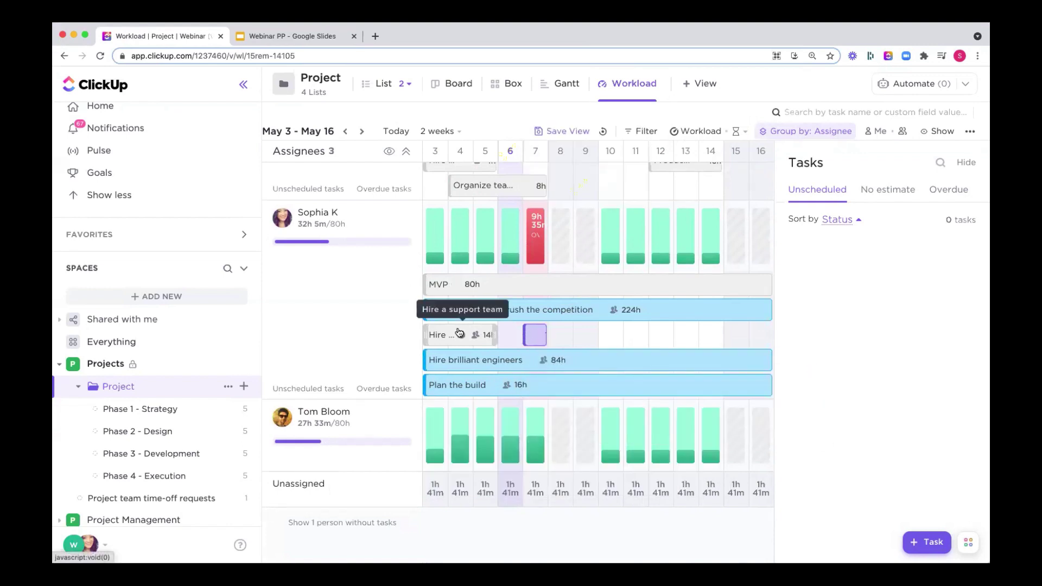
left_click_drag(458, 332, 475, 448)
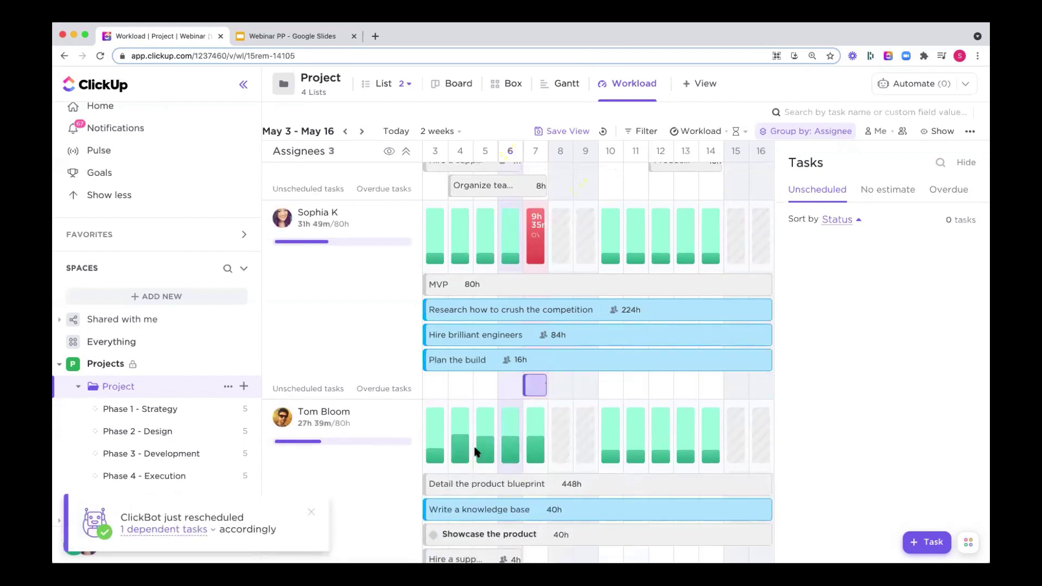
scroll(476, 456, "down", 5)
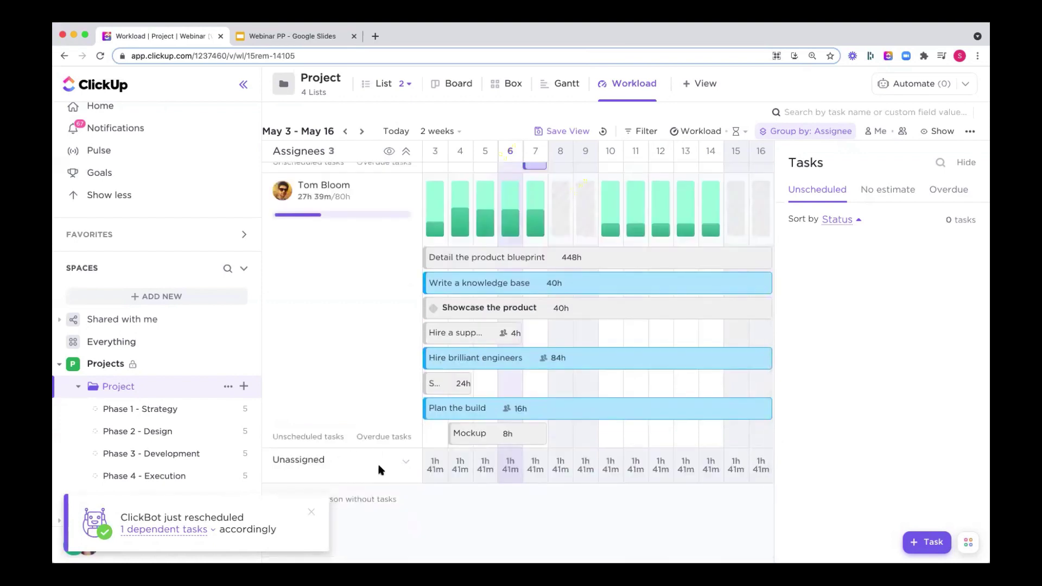
Expand the unassigned tasks and try to assign Build functioning prototype to the third assignee.
left_click(459, 466)
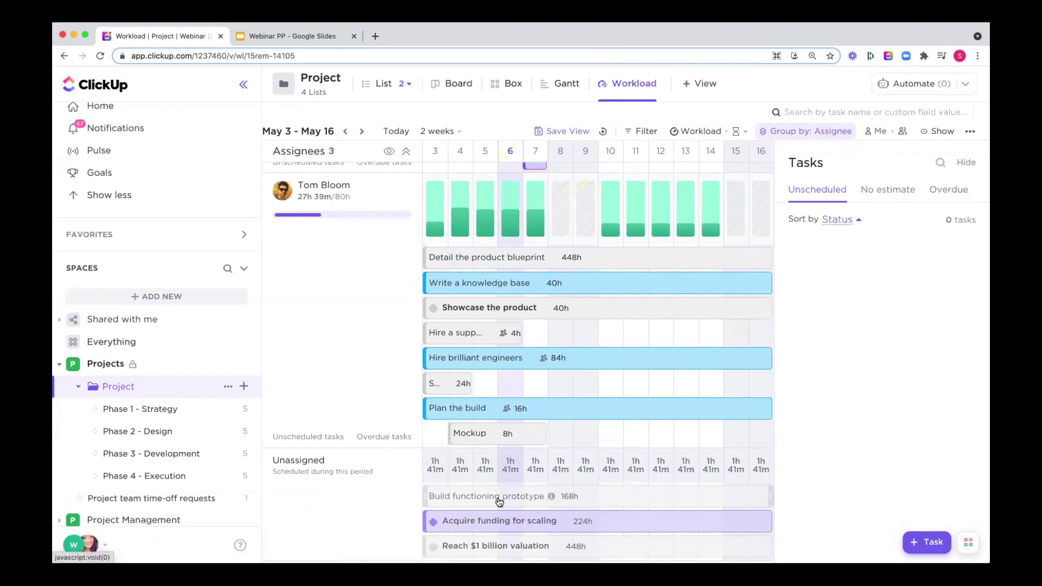
left_click_drag(500, 502, 577, 206)
left_click_drag(502, 465, 475, 495)
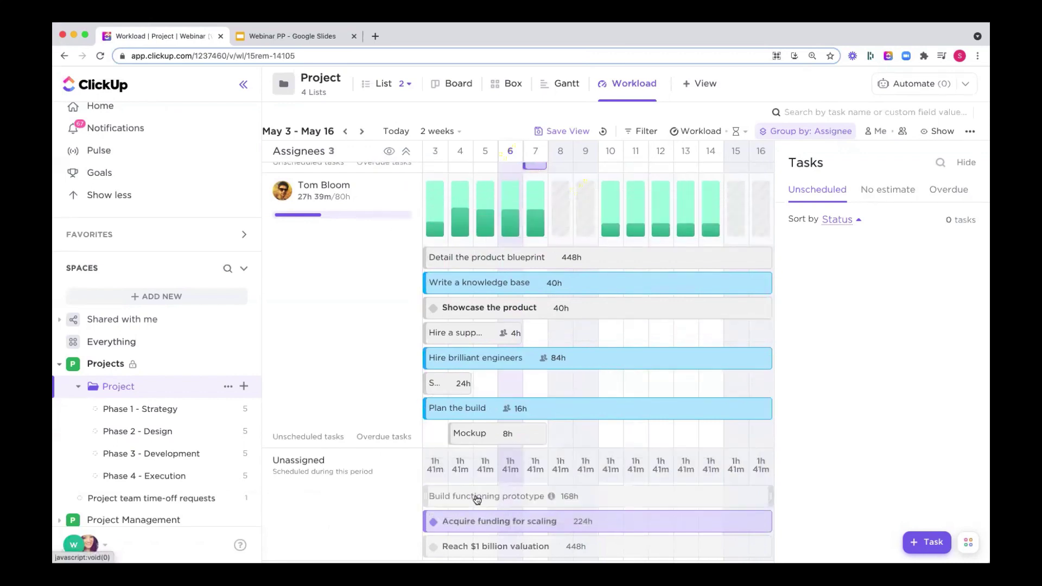
Measure the workload by Points (ClickApp) and view the first assignee's weekly capacity setting without changing it.
scroll(451, 500, "up", 7)
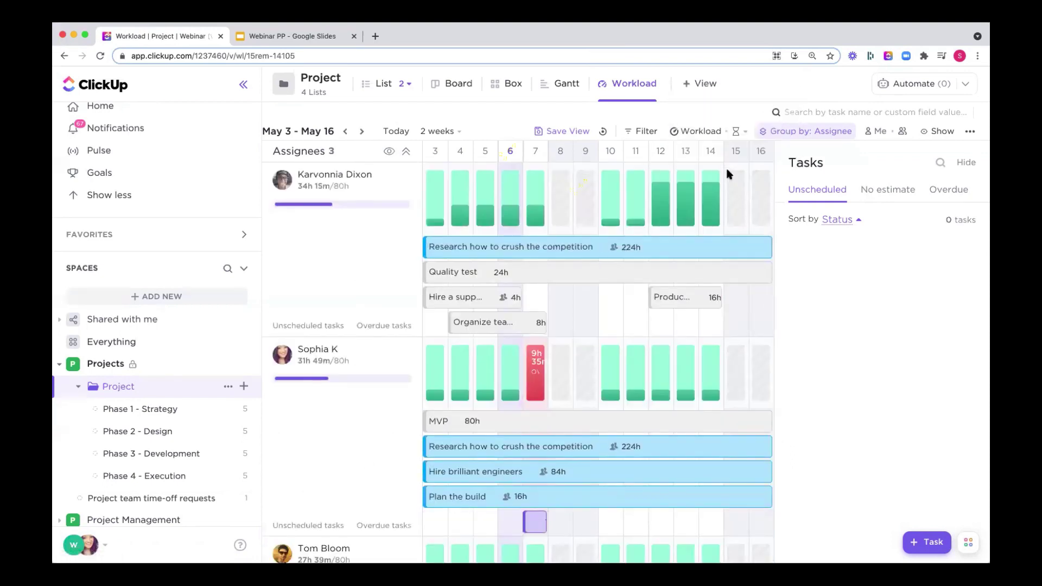
left_click(709, 130)
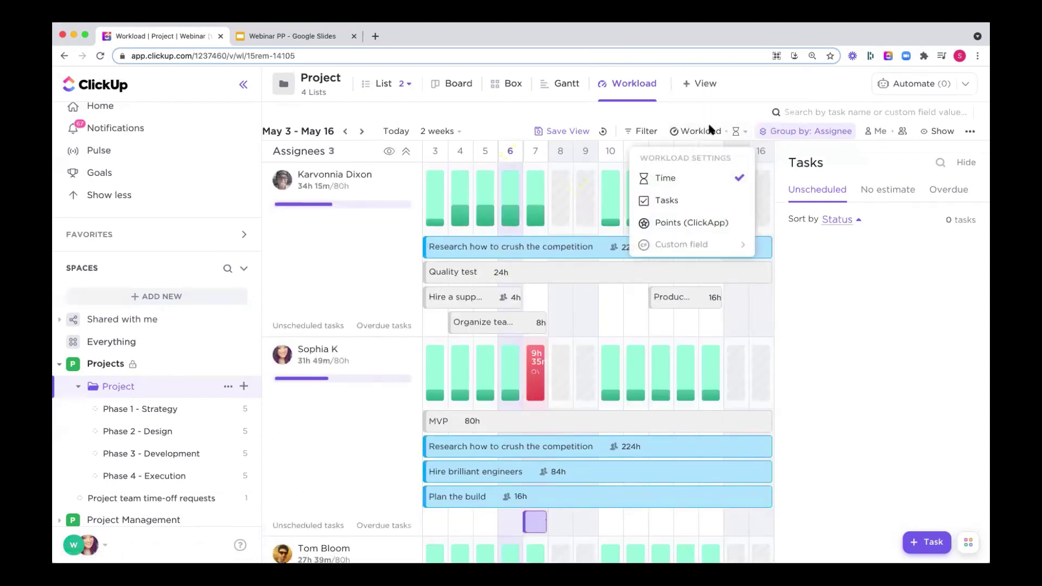
left_click(675, 223)
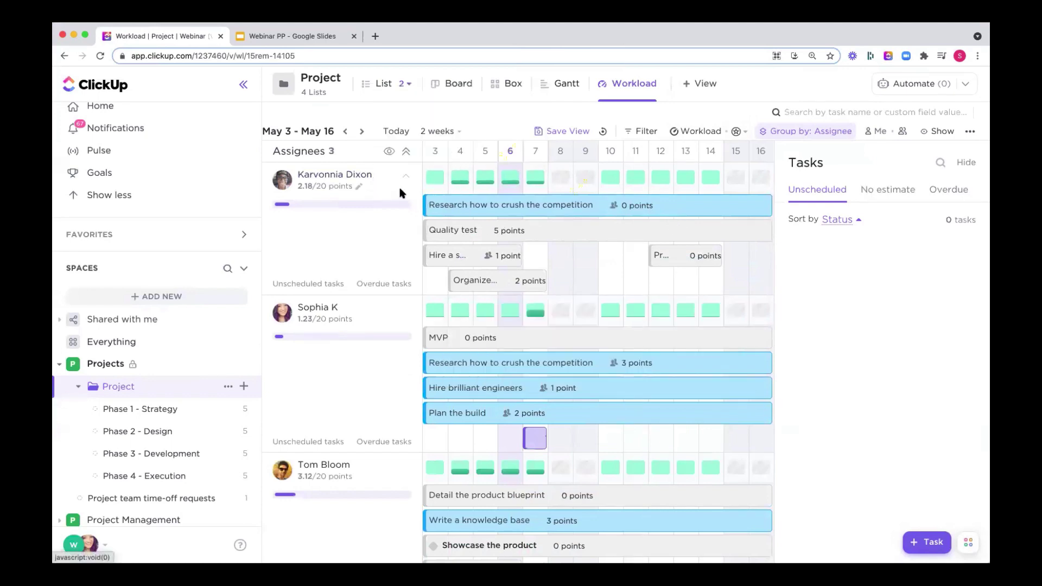
mouse_move(508, 183)
left_click(359, 186)
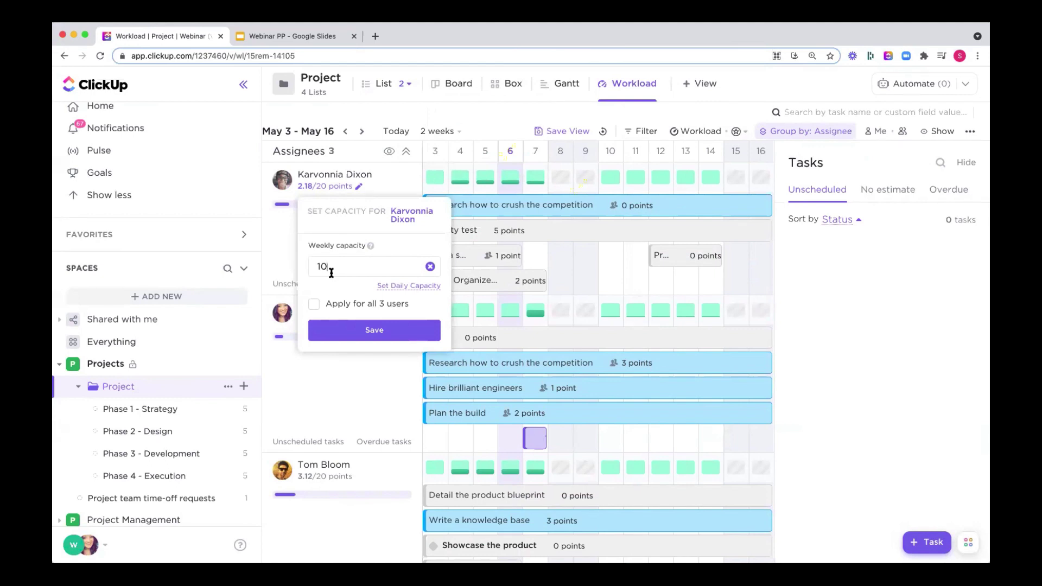
left_click(488, 99)
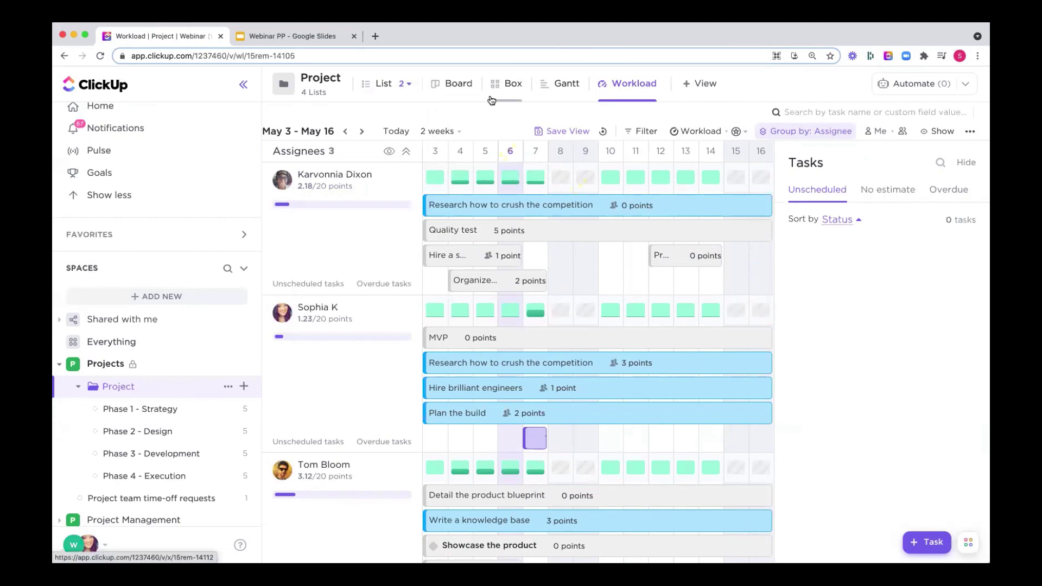
Measure the workload by Tasks and view the first assignee's daily capacity setting without changing it.
left_click(703, 132)
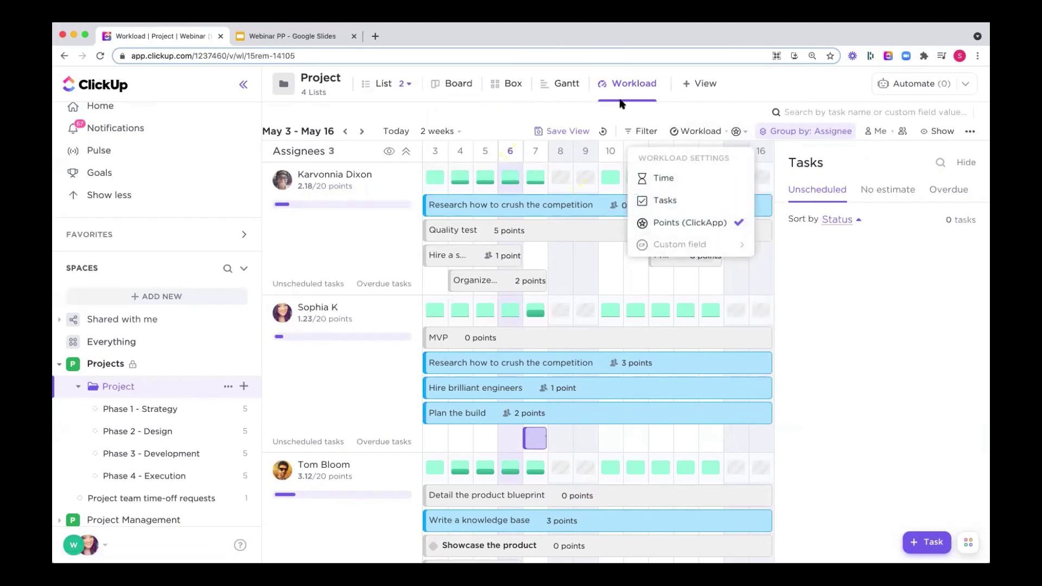
left_click(673, 202)
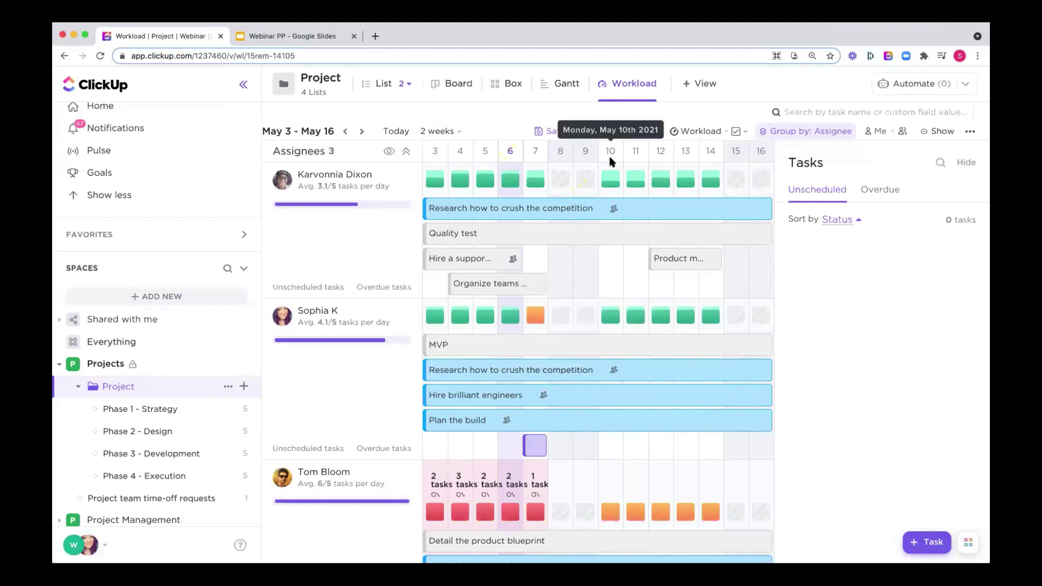
left_click(728, 132)
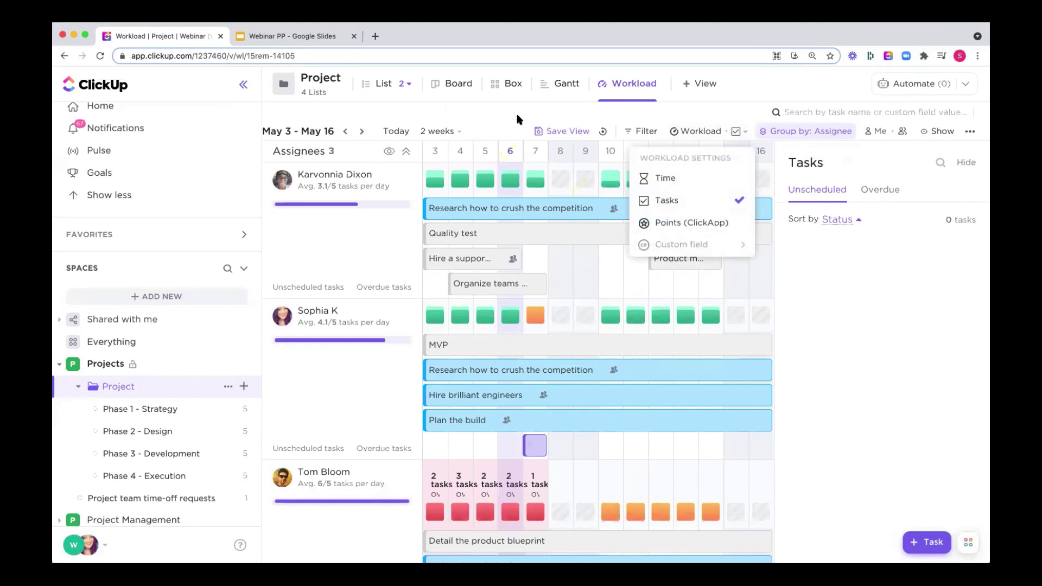
left_click(664, 202)
left_click(394, 187)
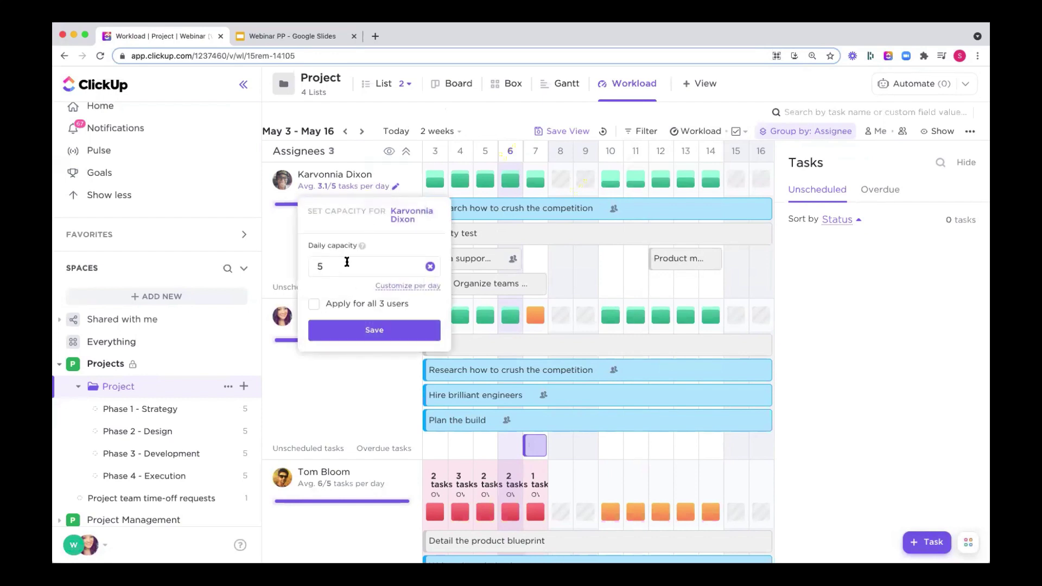
left_click(508, 110)
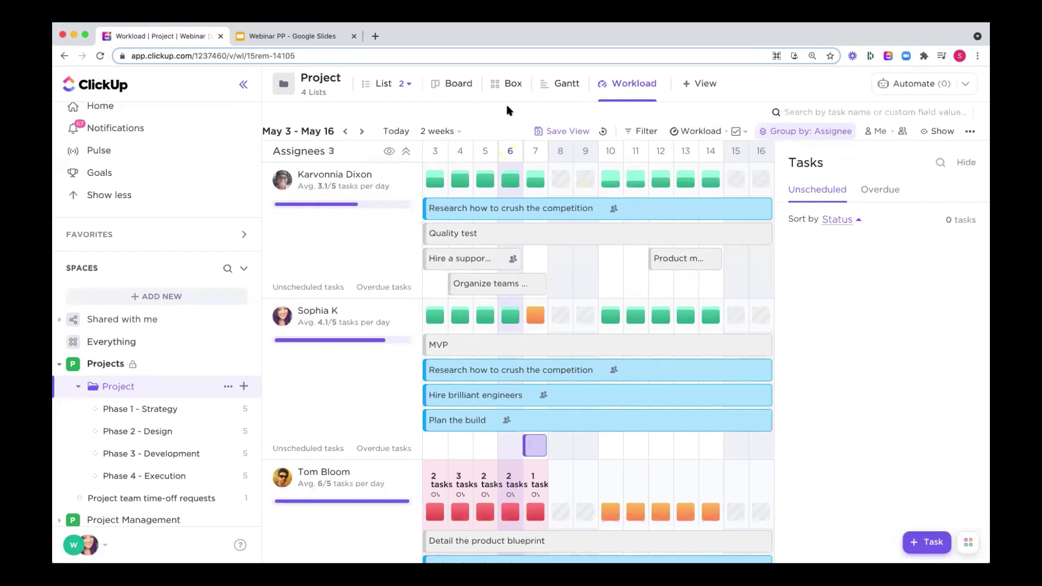
Group the workload by List and look over the tasks in Phase 1 - Strategy and Phase 2 - Design.
left_click(822, 132)
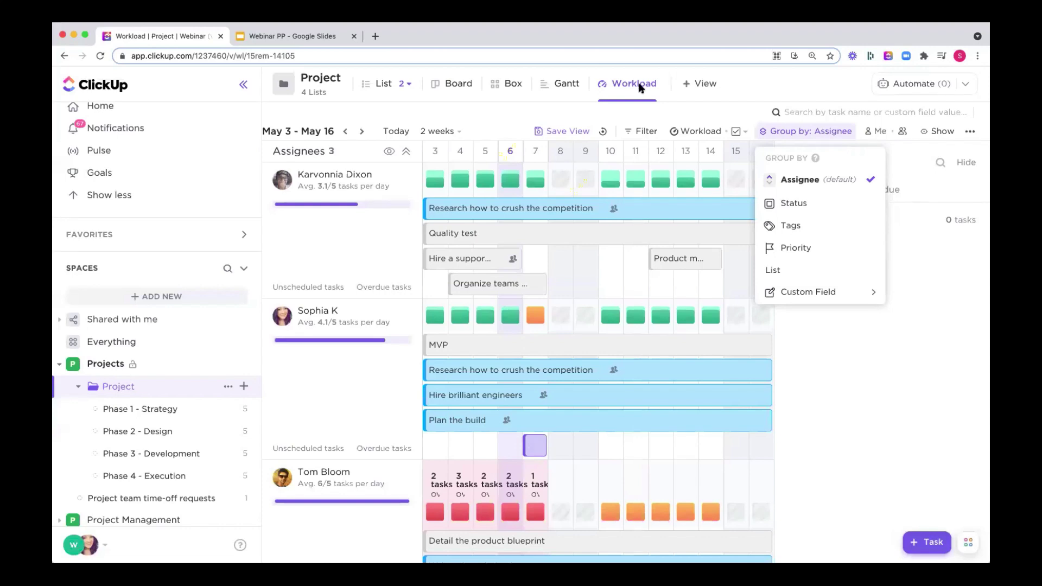
left_click(776, 268)
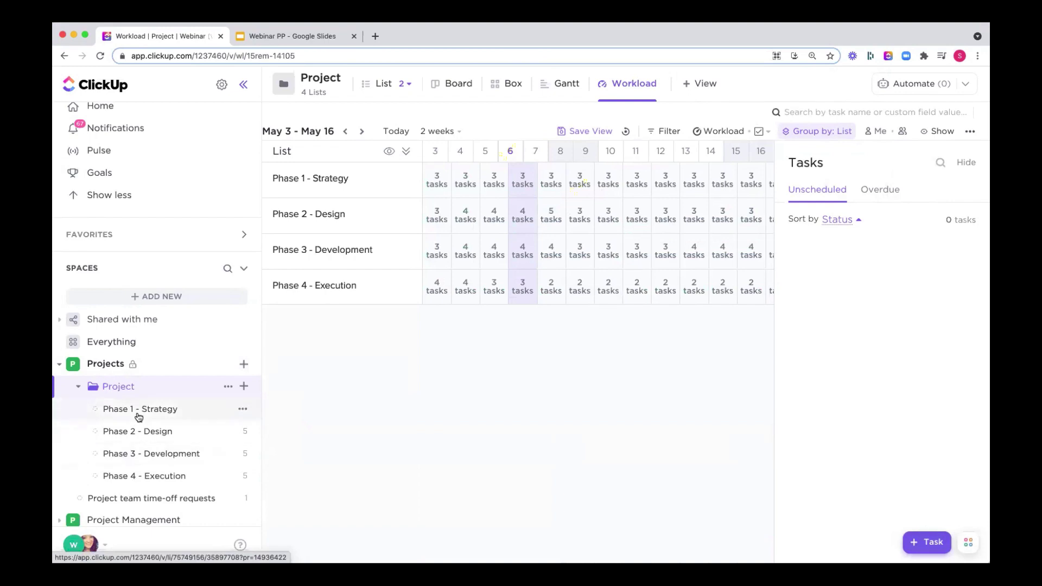
left_click(433, 184)
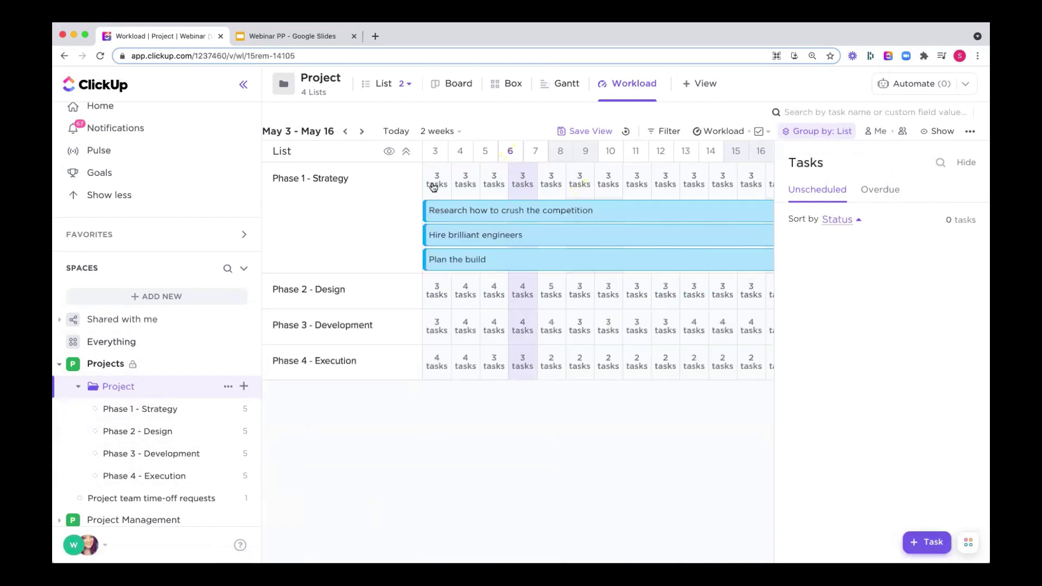
left_click(461, 299)
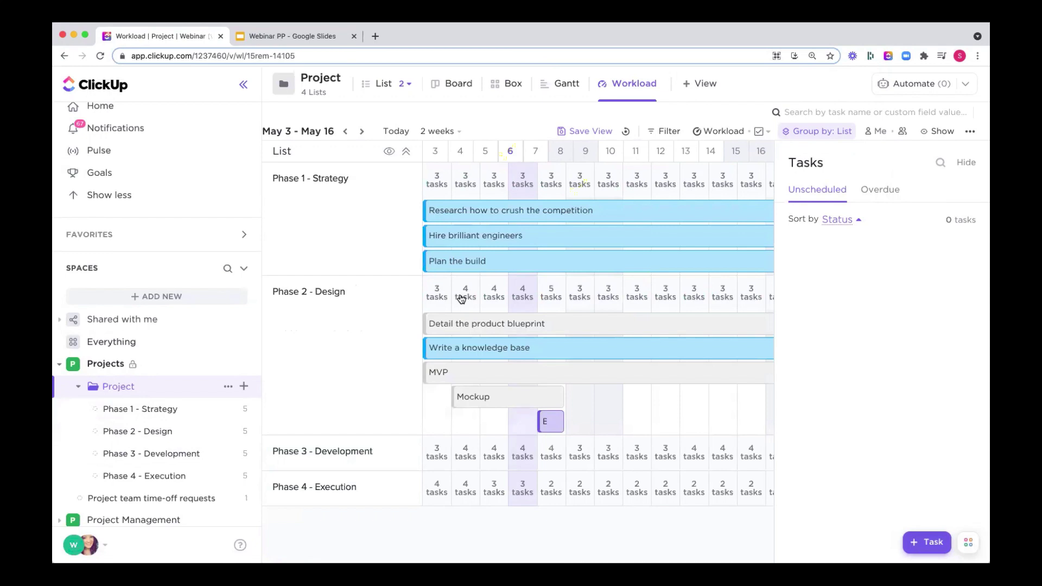
left_click(461, 298)
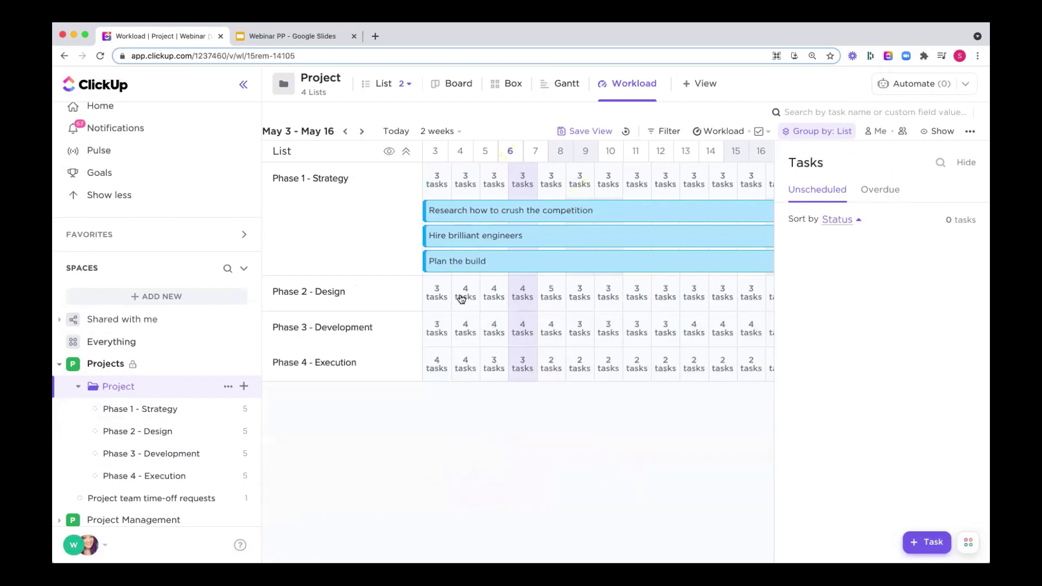
Group the workload by the Review custom field.
left_click(836, 134)
mouse_move(839, 300)
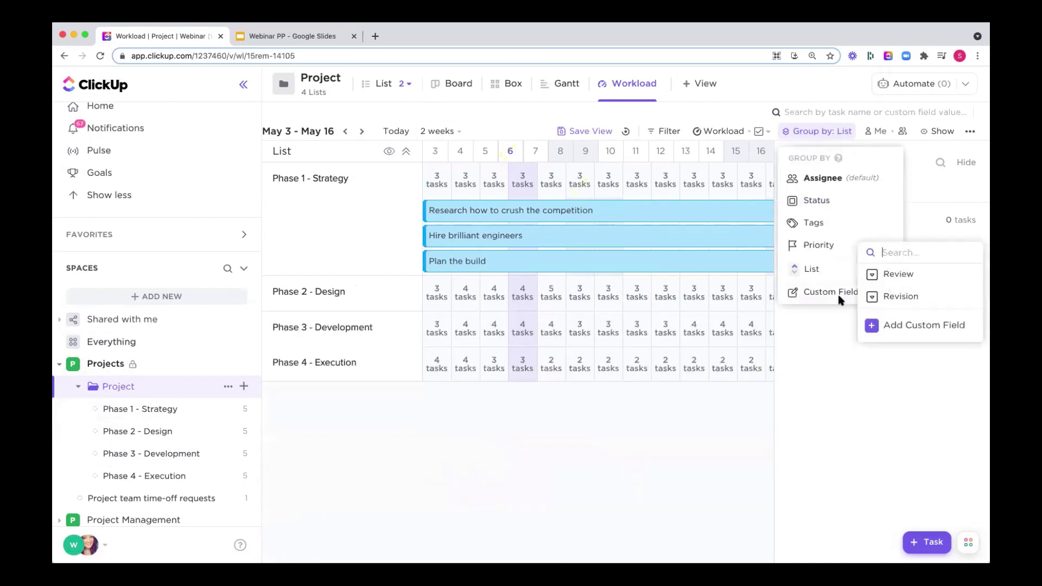
left_click(897, 274)
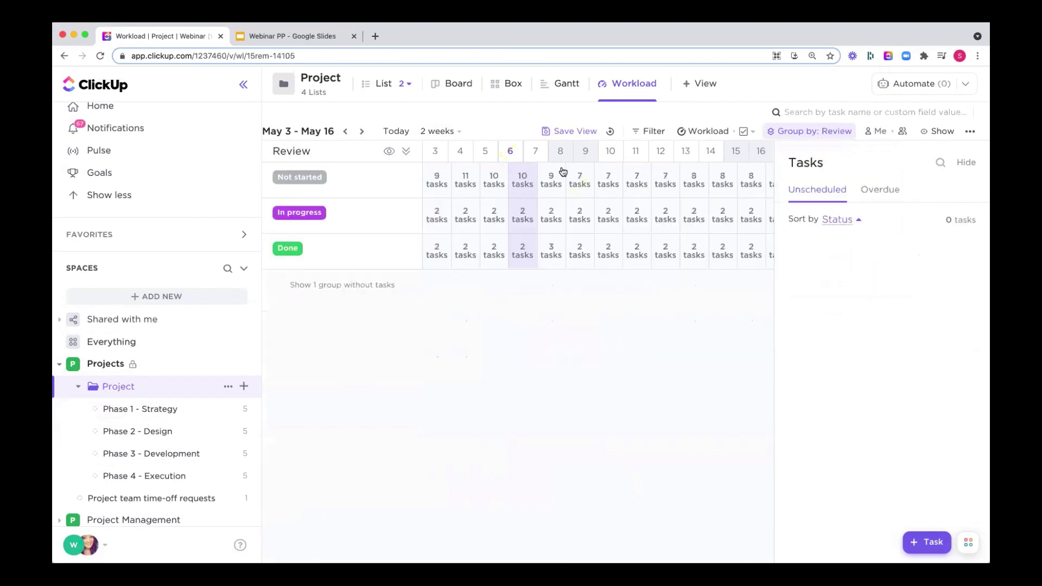
Look over the tasks in the Not started, In progress and Done review groups of the workload.
left_click(534, 184)
left_click(311, 187)
left_click(517, 219)
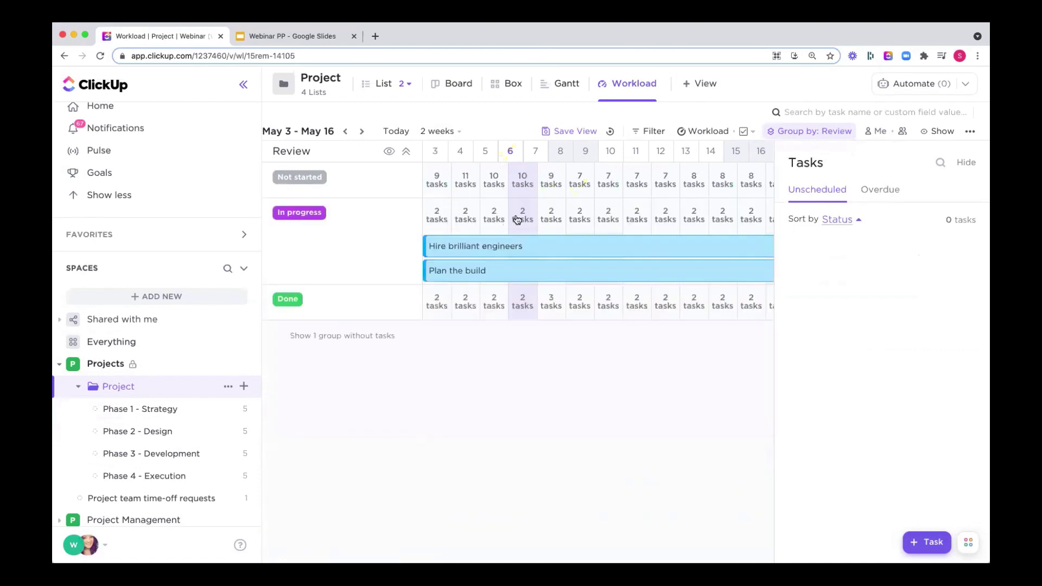
left_click(517, 219)
left_click(516, 253)
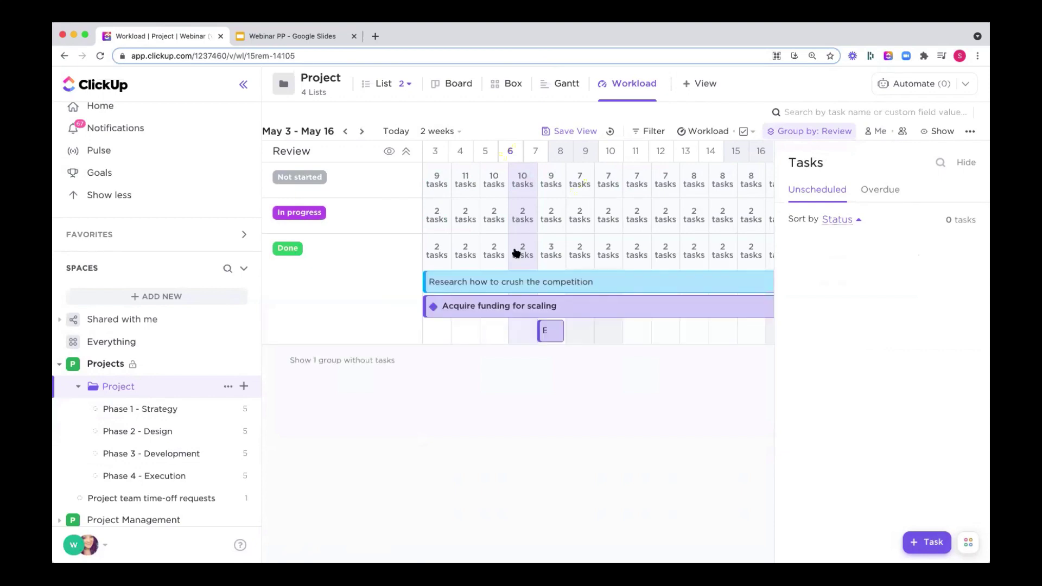
left_click(516, 252)
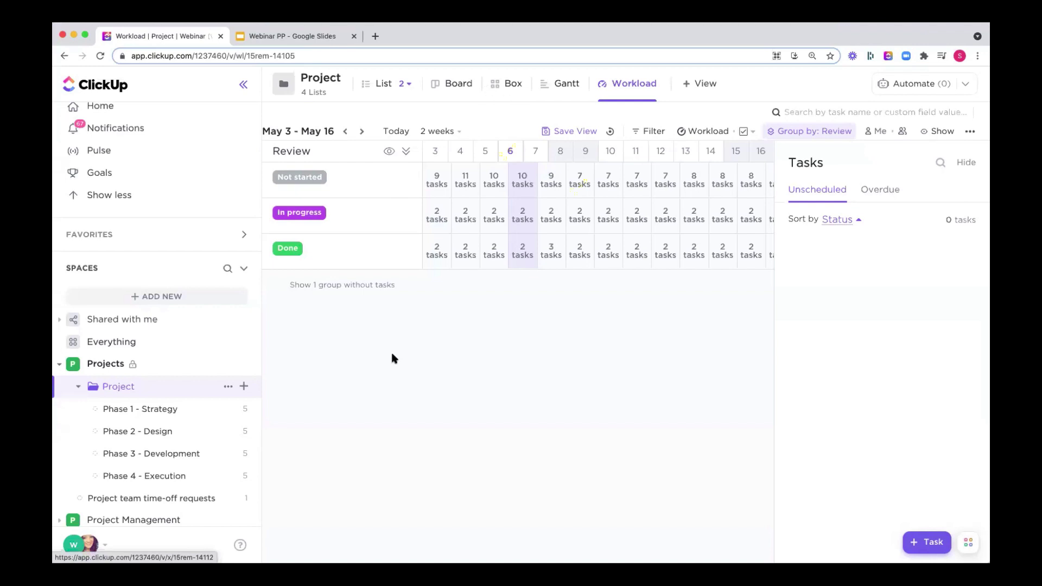
Open the Project team time-off requests list and view the Projects space's creation options and the Vacation task's status choices.
left_click(141, 499)
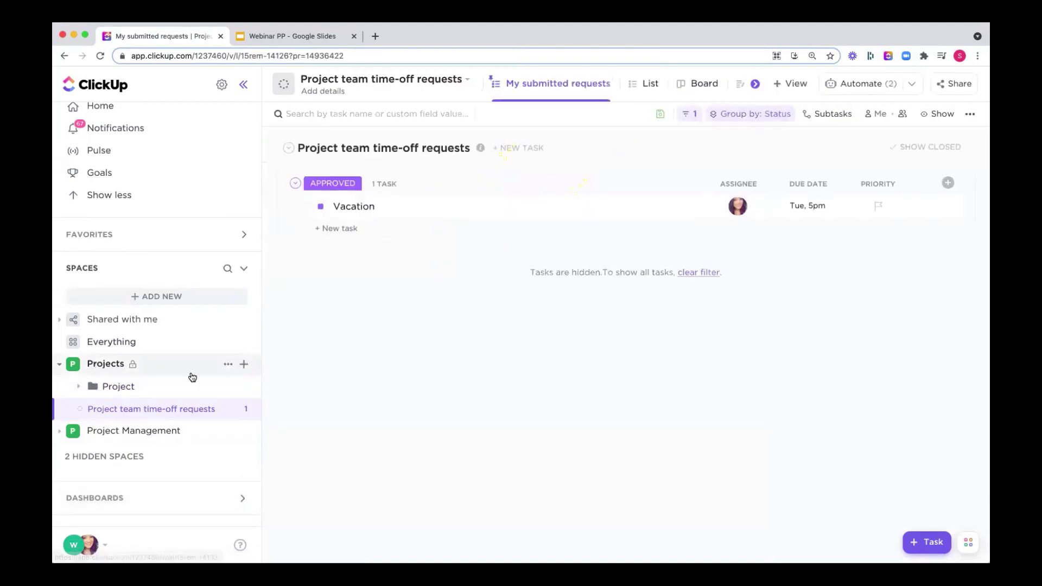
left_click(244, 365)
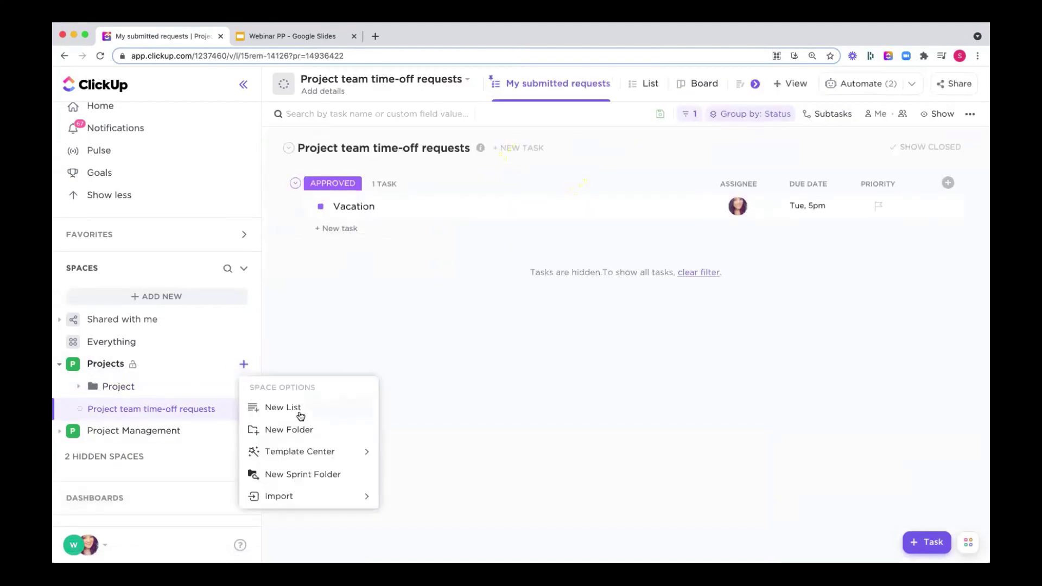
left_click(343, 319)
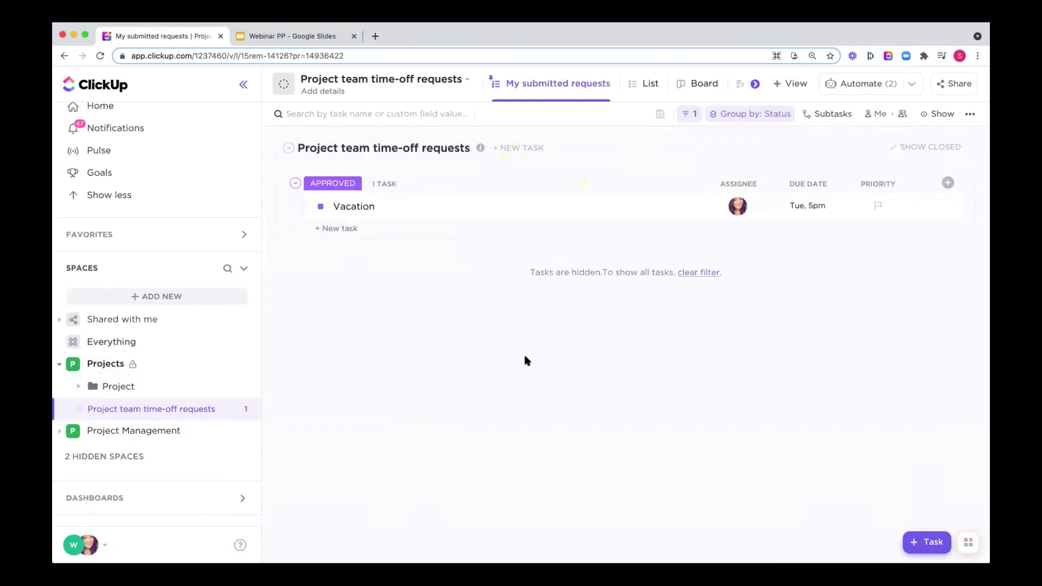
left_click(321, 206)
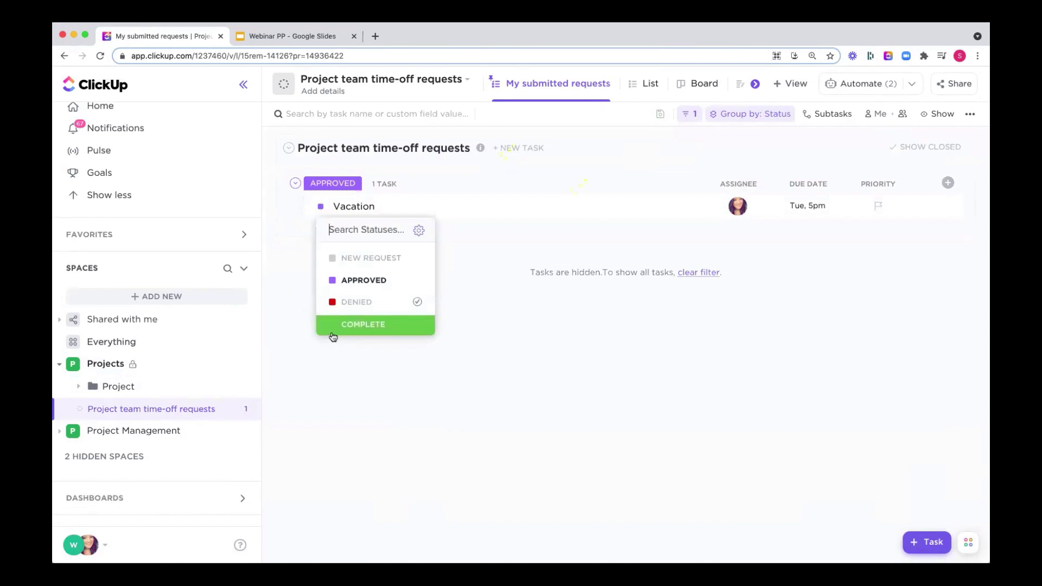
left_click(314, 405)
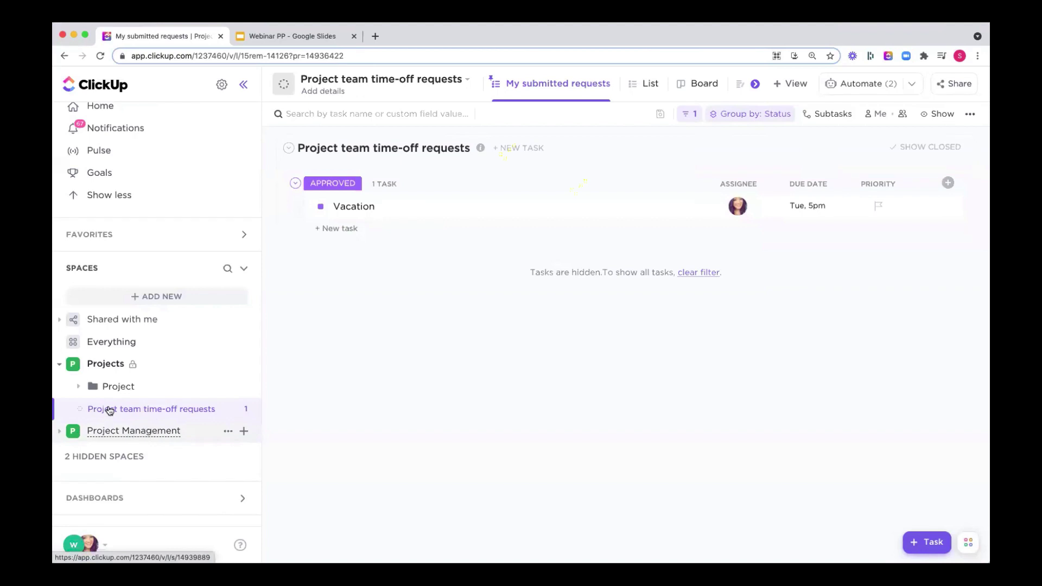
View the Project folder's Workload and return to the Project team time-off requests list.
left_click(79, 388)
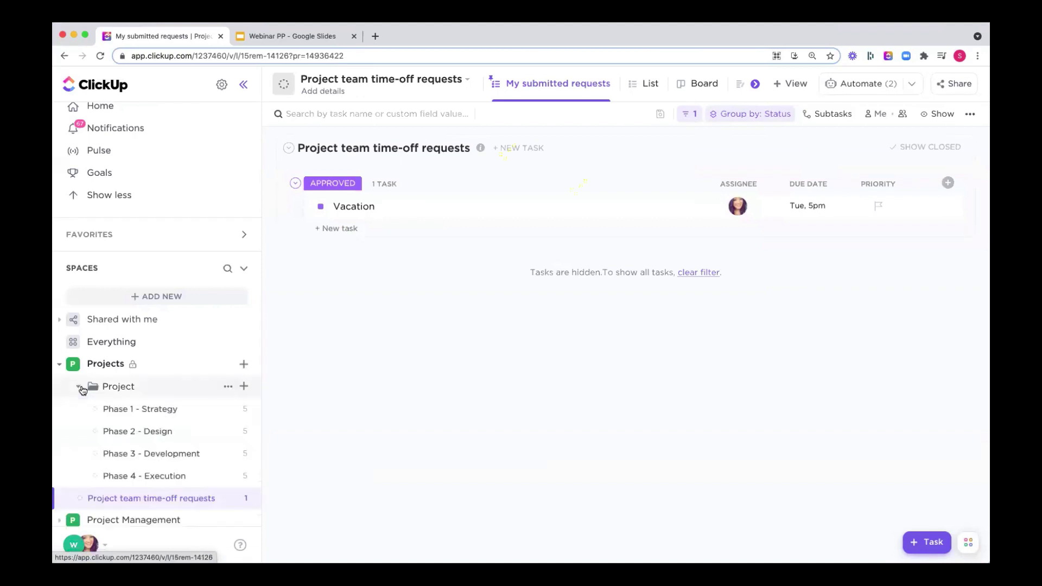
left_click(117, 385)
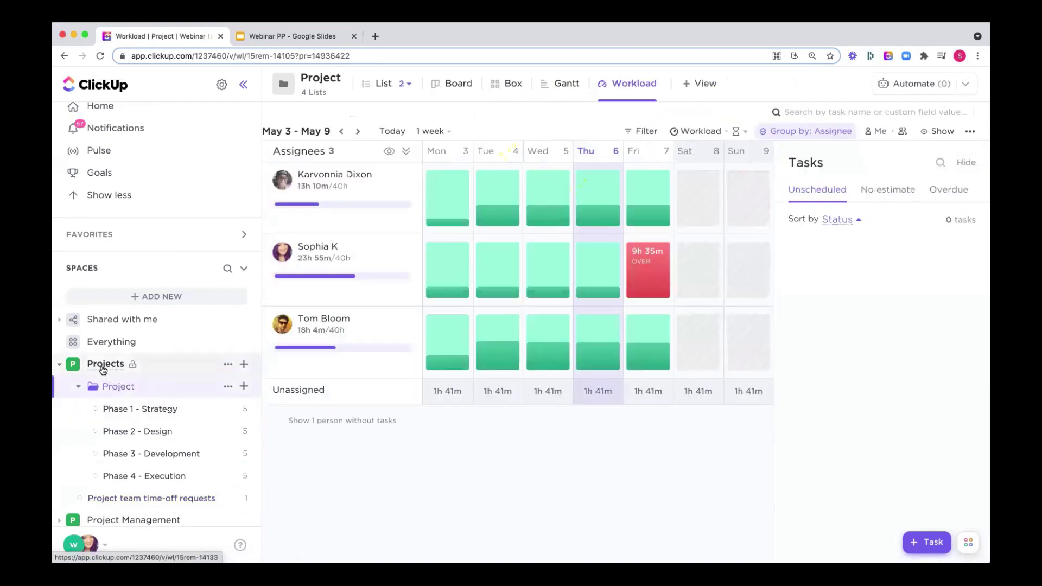
left_click(181, 498)
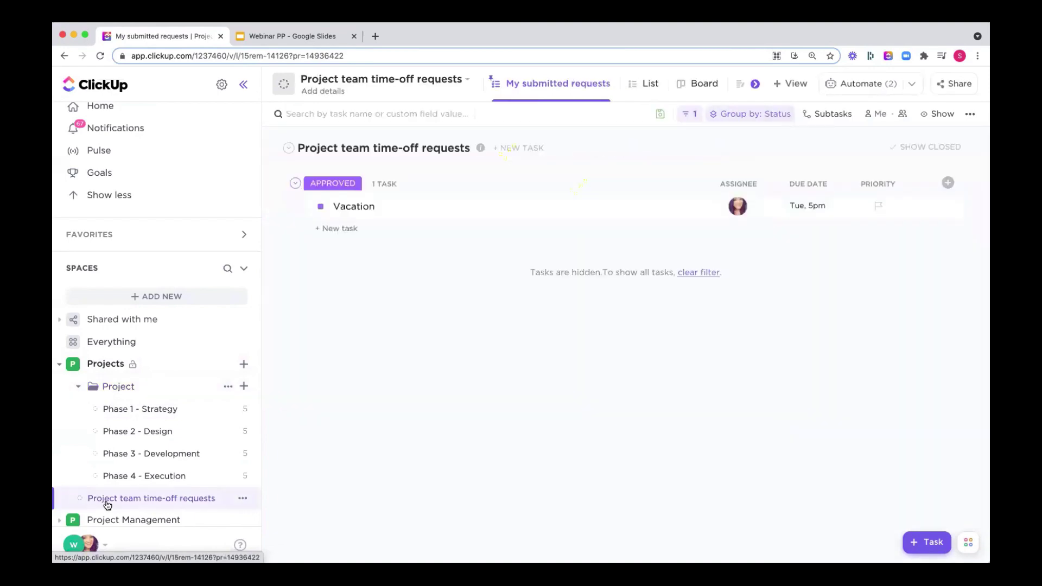
View the status settings of the Project team time-off requests list, comparing Space and Custom statuses, without saving changes.
left_click(243, 499)
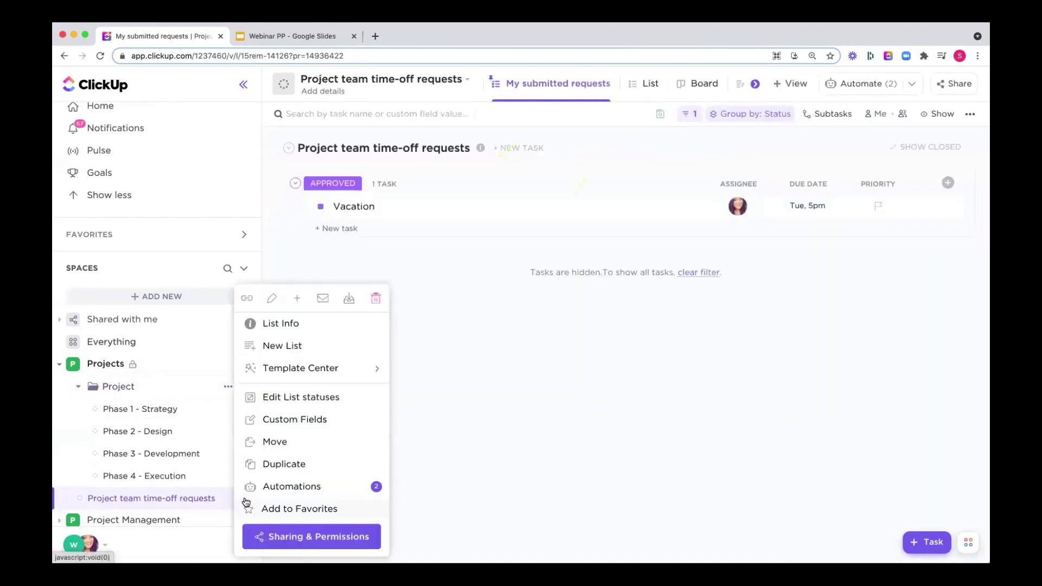
left_click(329, 401)
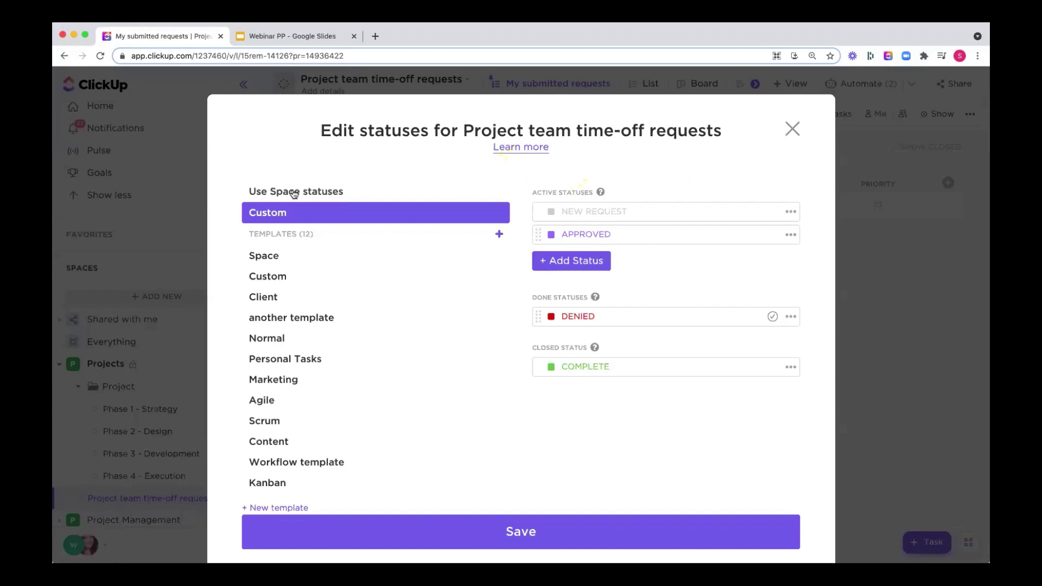
left_click(295, 193)
left_click(263, 213)
left_click(793, 129)
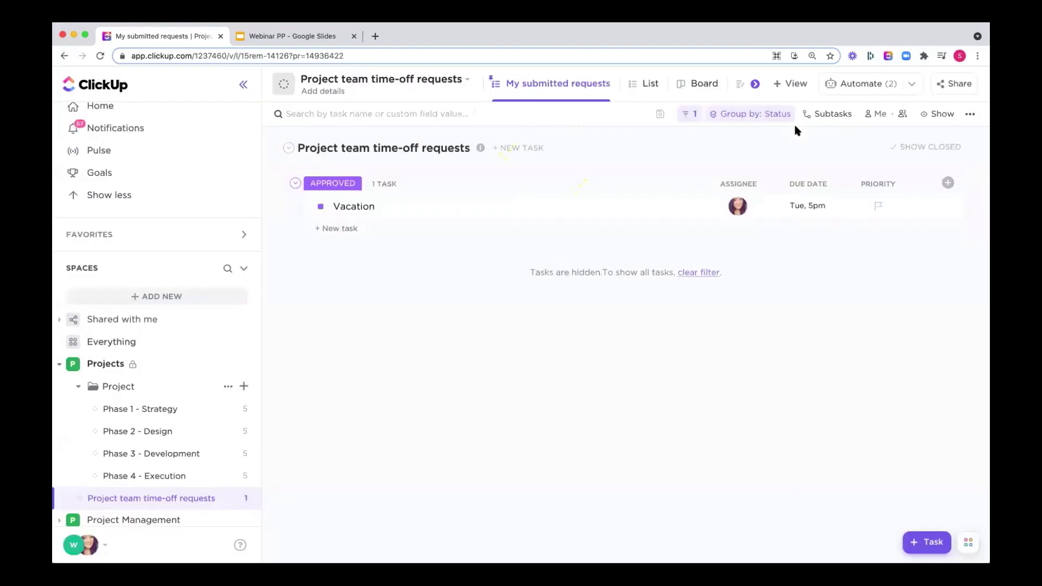
Look through the view types available for the time-off list down to Form, without adding one.
left_click(755, 83)
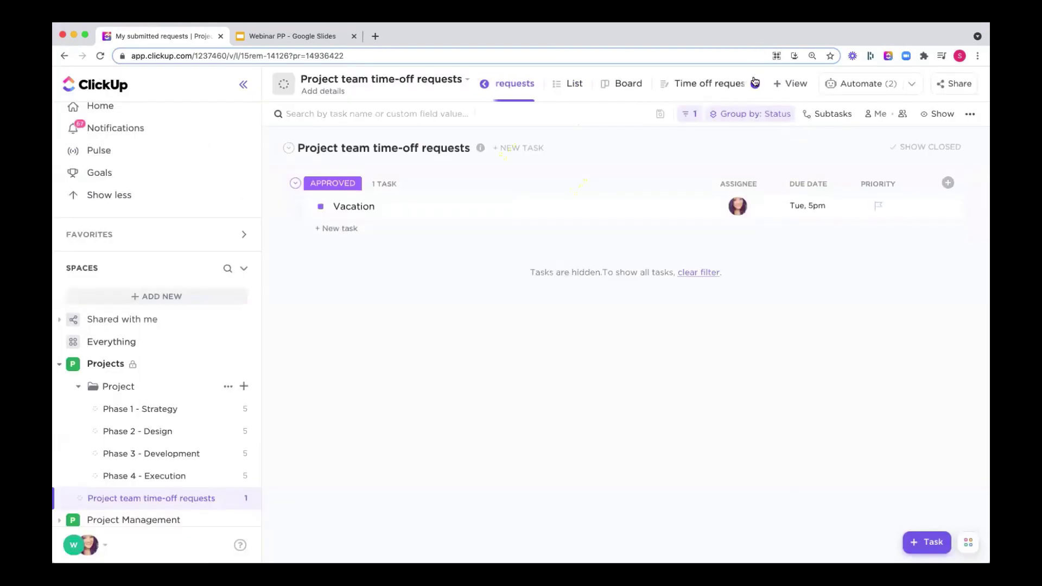
left_click(793, 83)
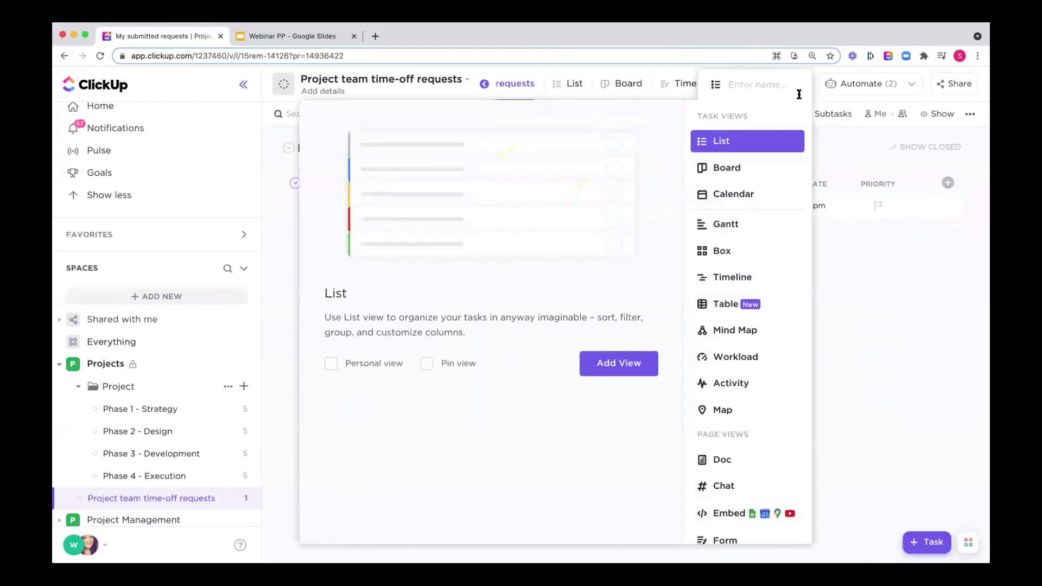
scroll(771, 467, "down", 1)
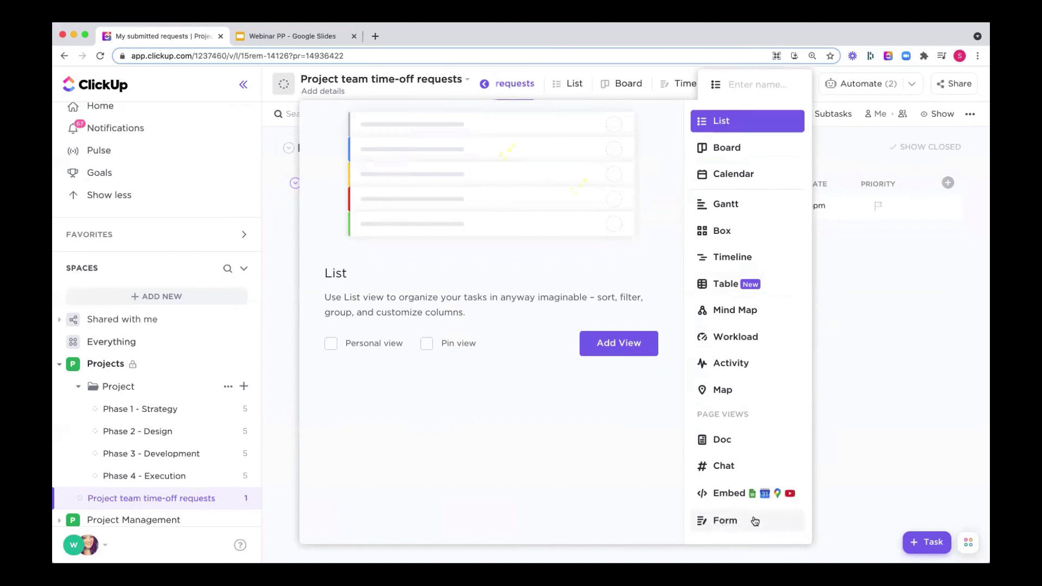
left_click(877, 426)
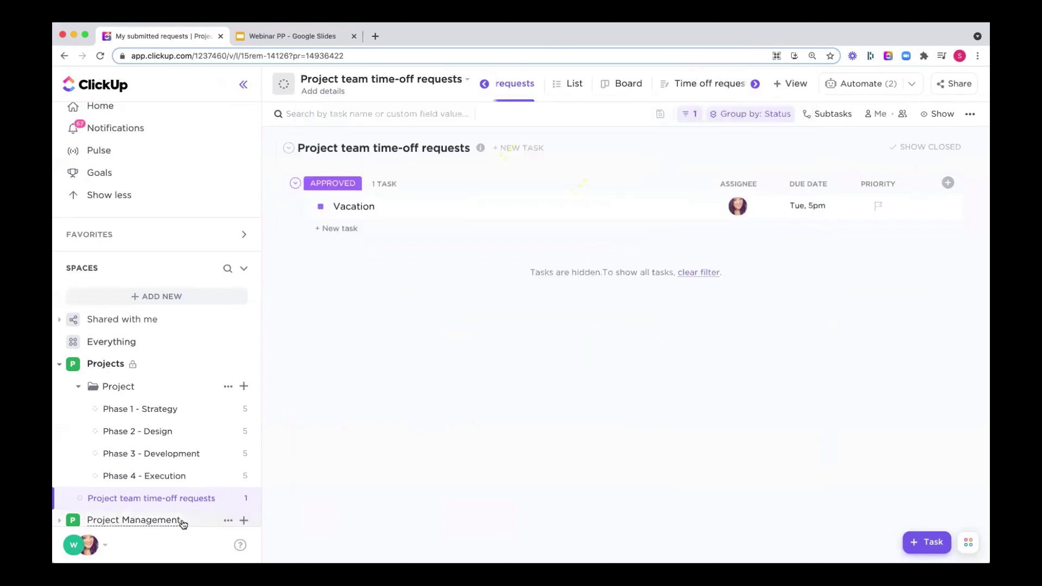
Open the existing Time off requests form for editing and look over its sharing options and fields.
left_click(707, 89)
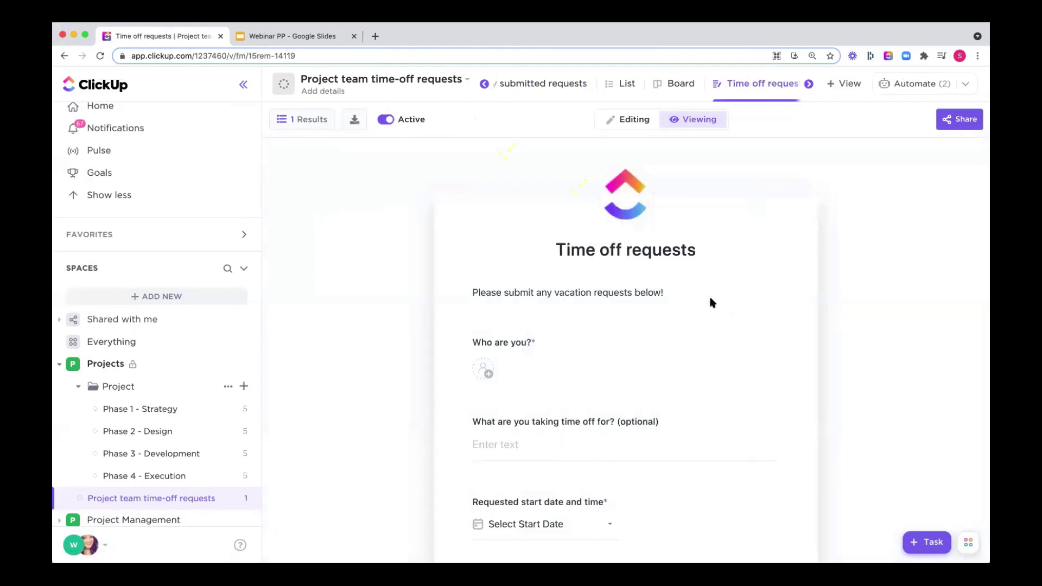
left_click(646, 119)
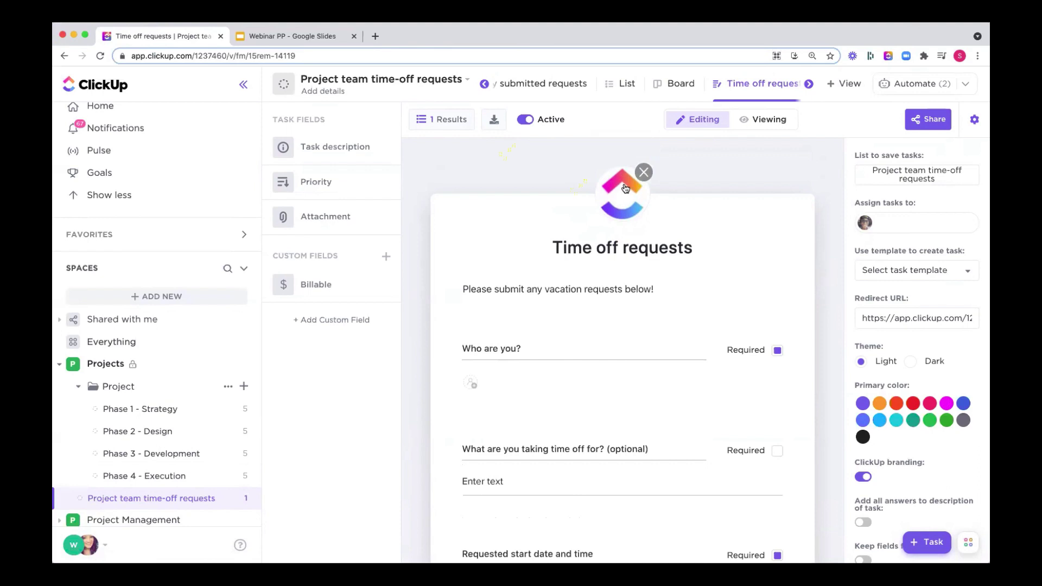
left_click(928, 119)
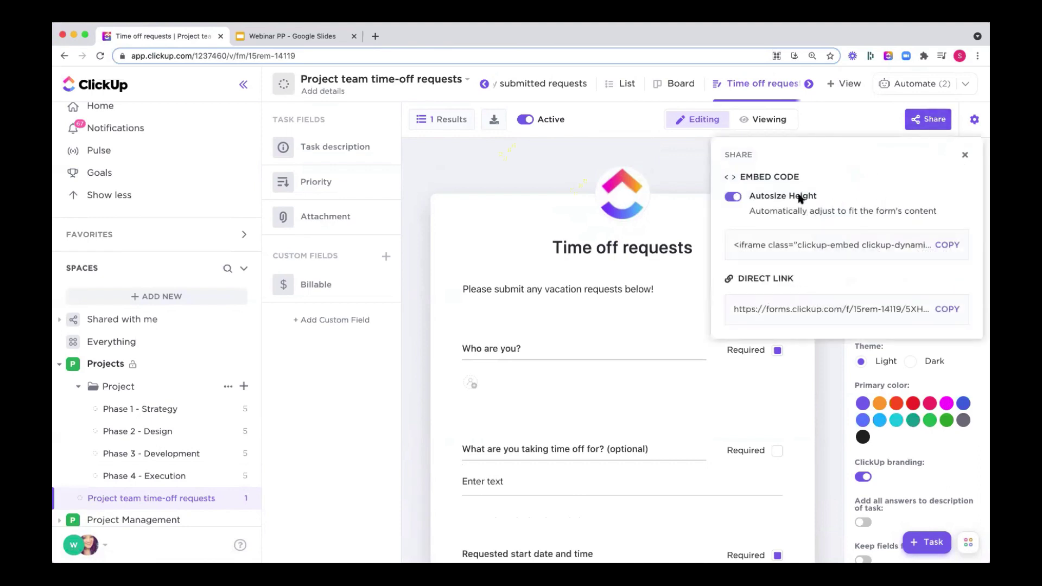
left_click(661, 159)
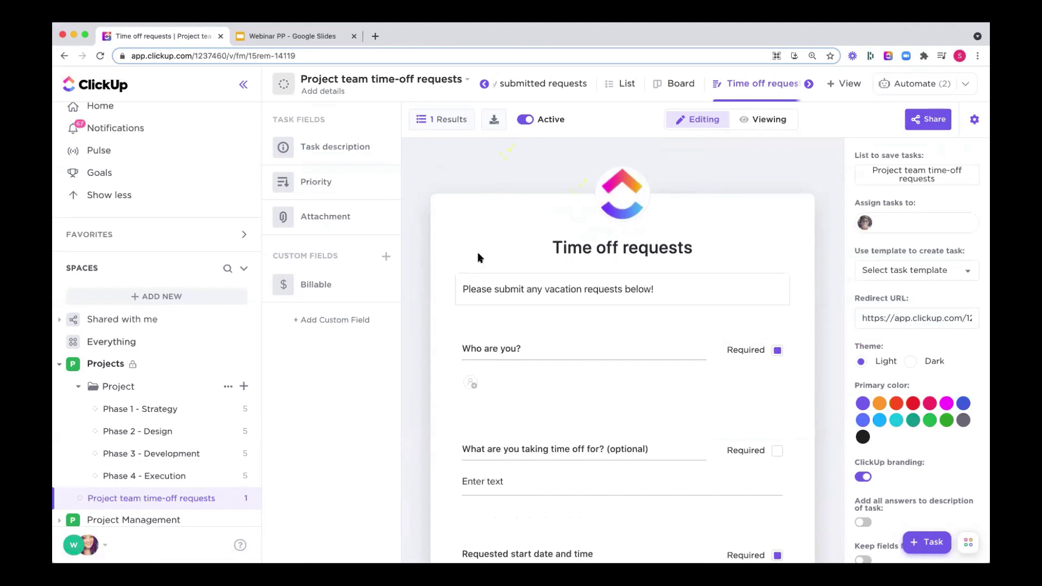
scroll(554, 293, "down", 2)
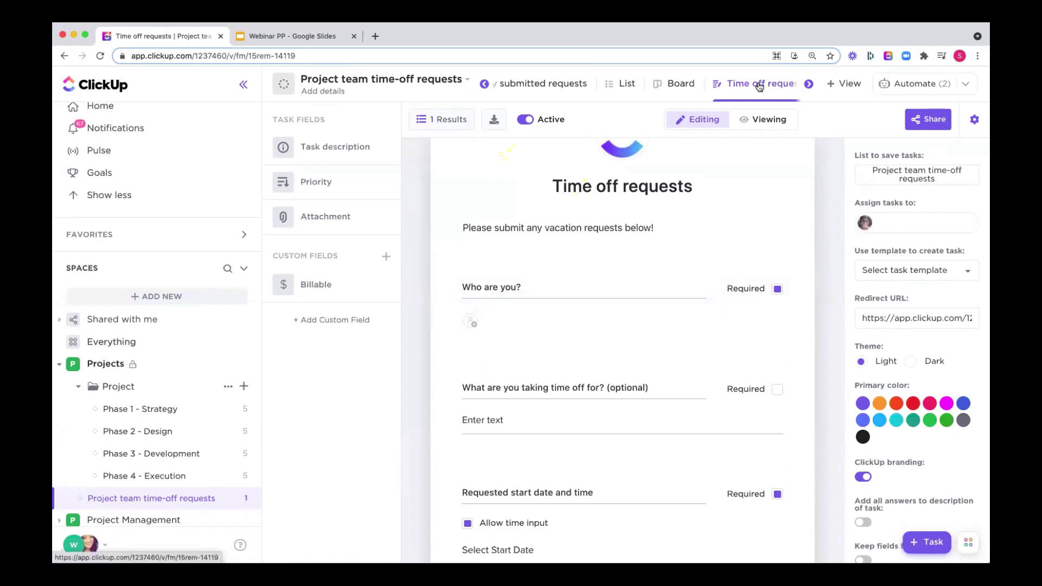
Add a Form view named "PTO request" to the Project team time-off requests list.
left_click(855, 85)
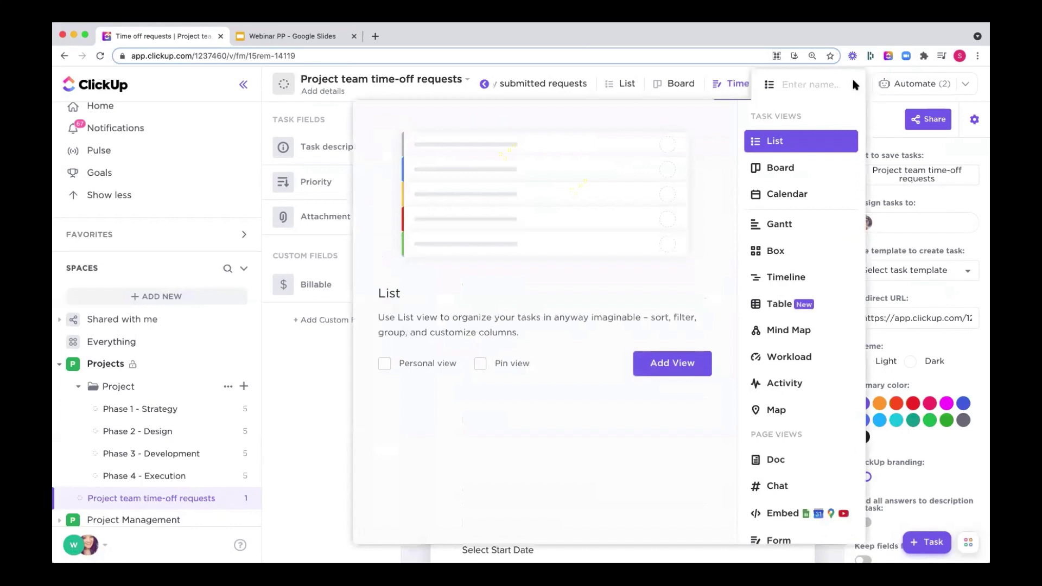
left_click(774, 539)
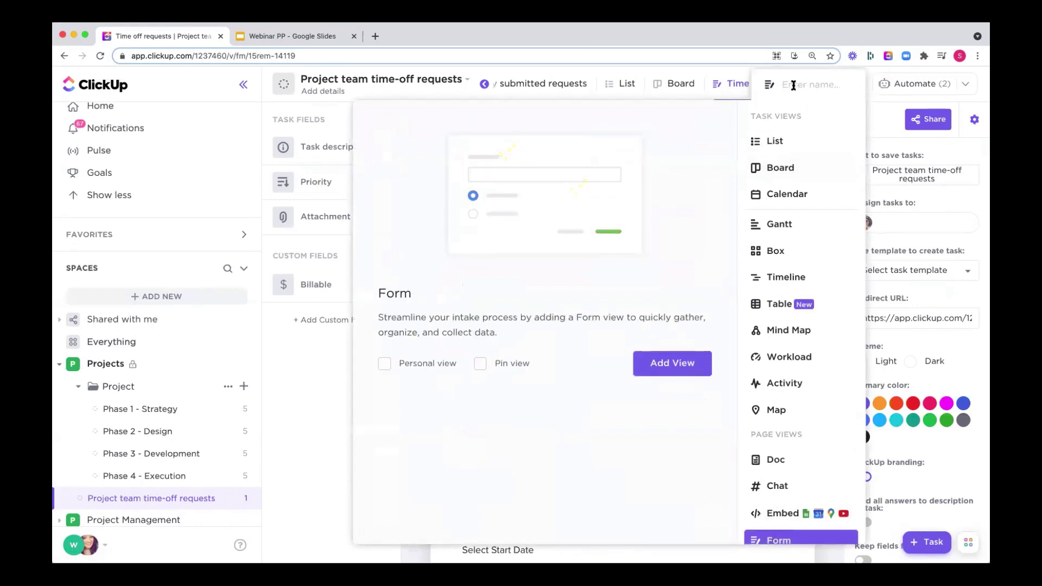
type("PTO request")
left_click(677, 363)
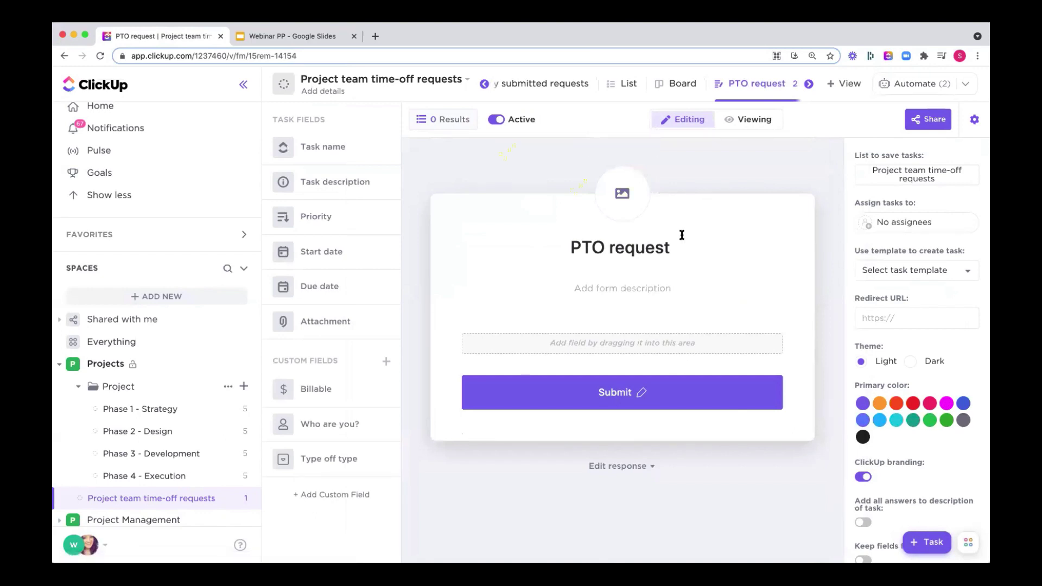
Set the PTO request form's description to "Please submit PTO here!".
left_click(616, 299)
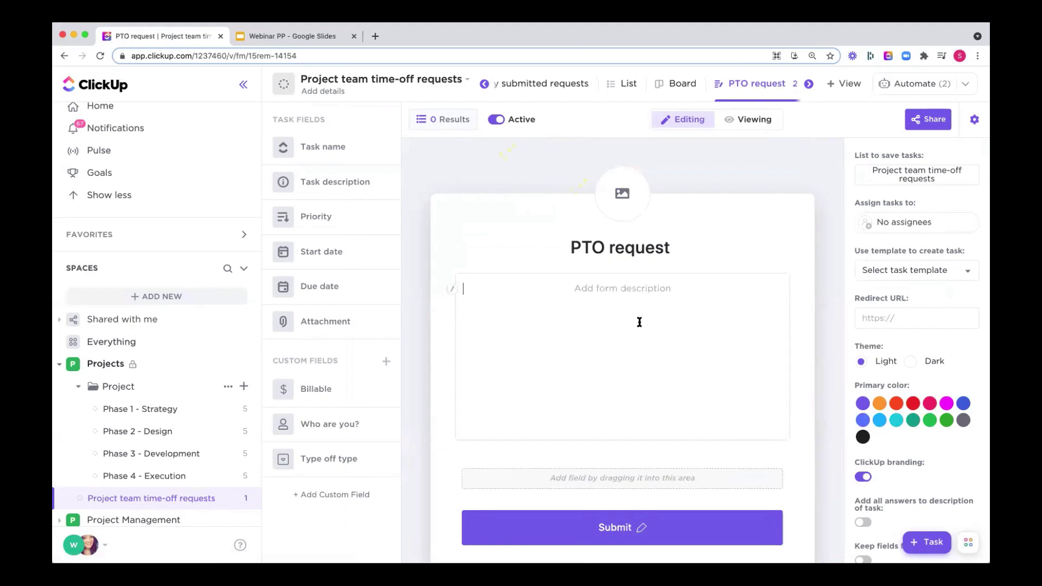
type("Please subm")
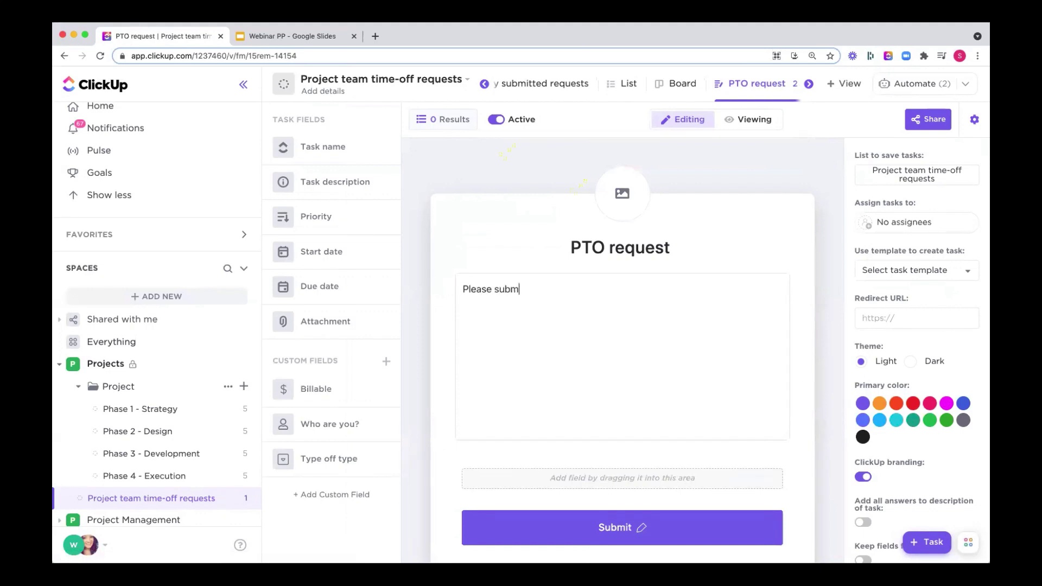
type("it PTO here!")
left_click(505, 157)
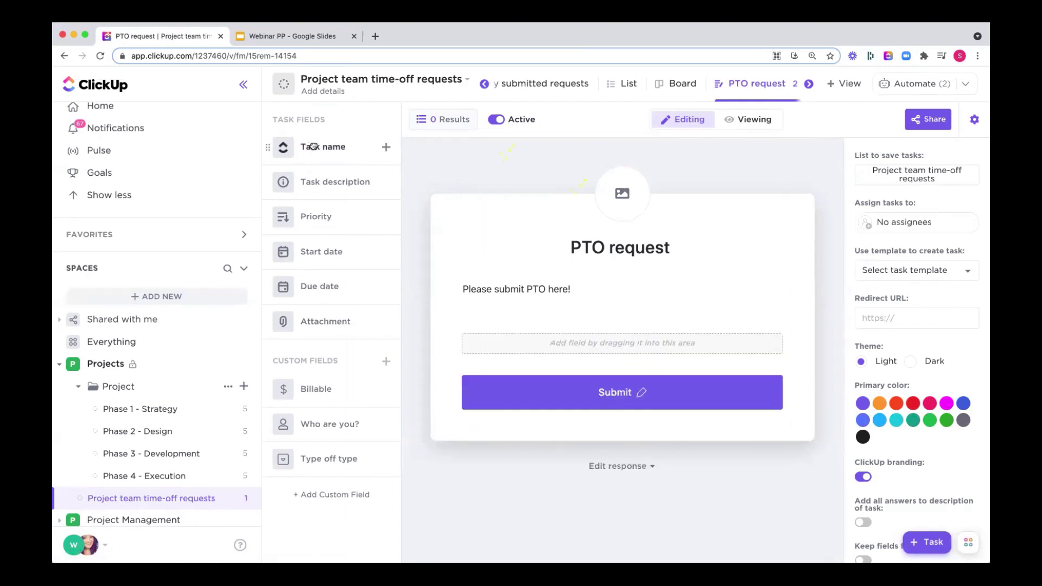
Add the Task name field to the form and title it "Please indicate your name".
left_click_drag(308, 147, 602, 359)
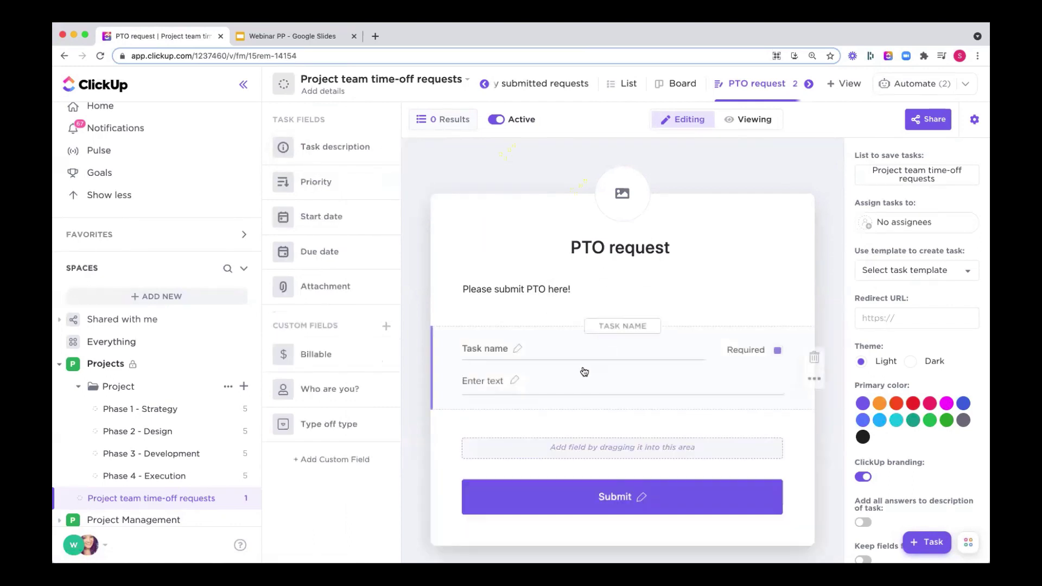
left_click(513, 352)
type("P")
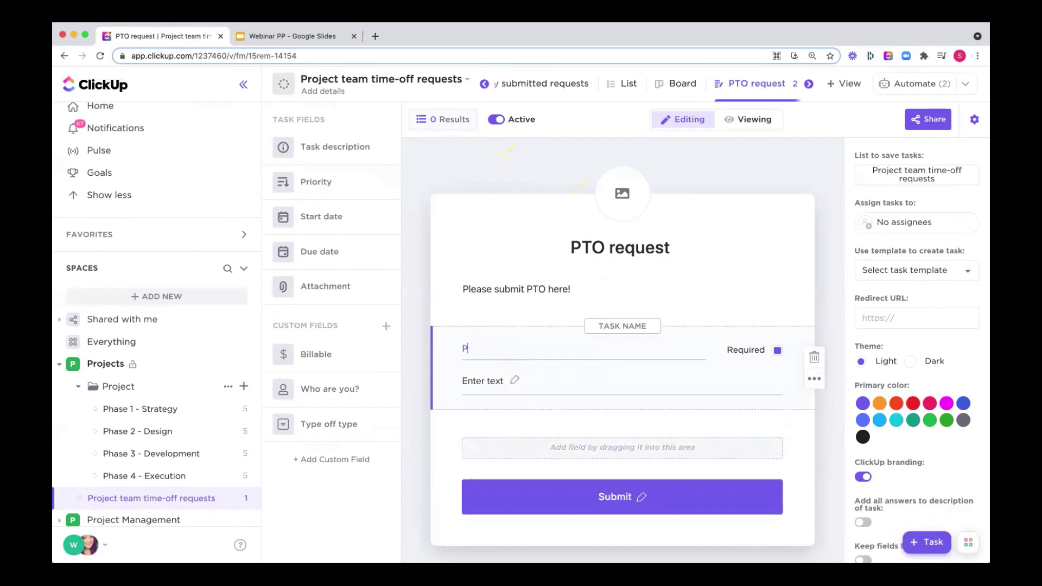
type("lease indicate your name")
left_click(492, 159)
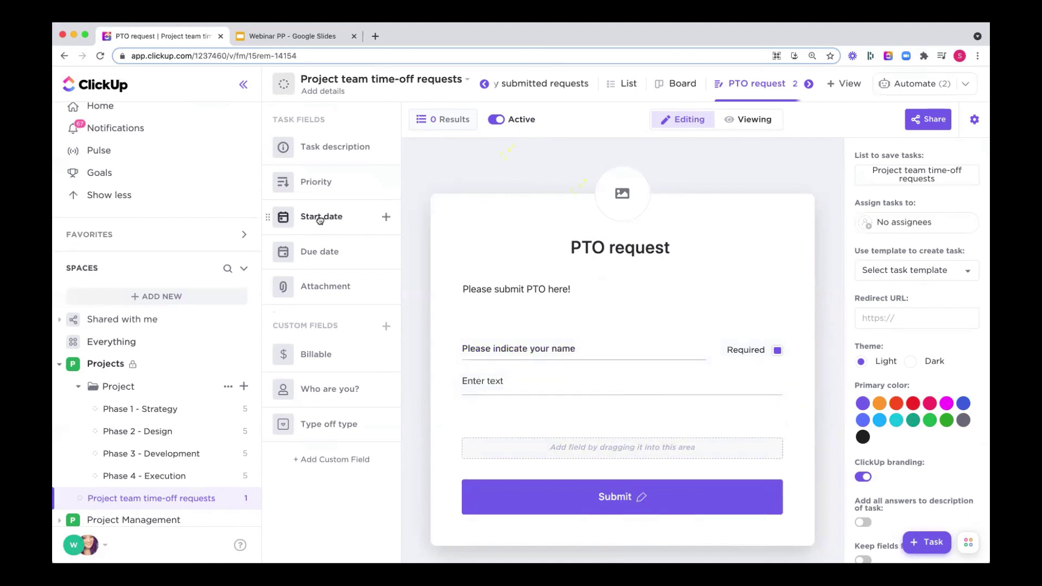
Add the Start date field below the name question and title it "Desired start vacation time and date".
left_click_drag(320, 219, 542, 450)
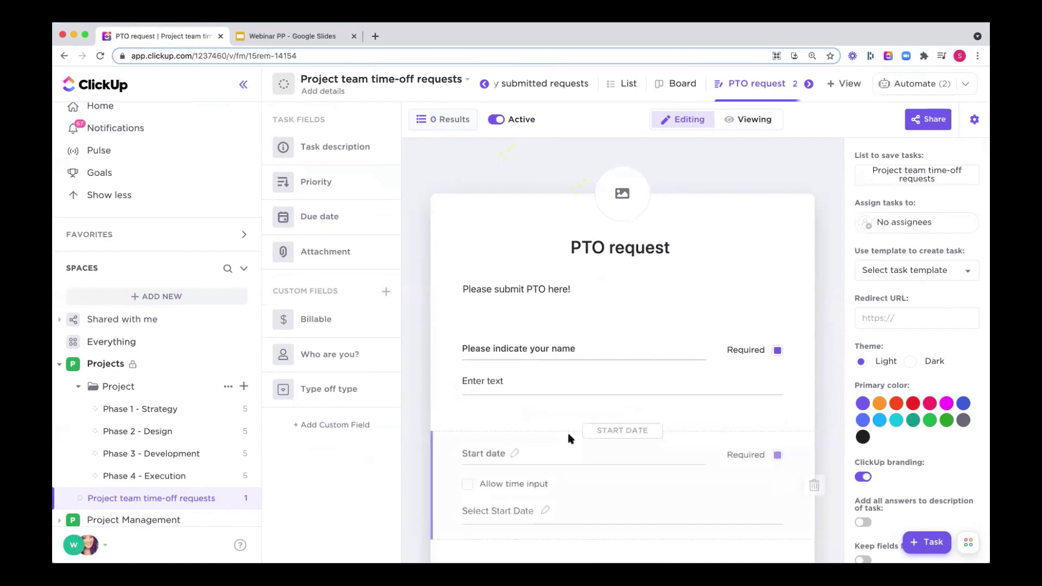
left_click(513, 455)
type("De")
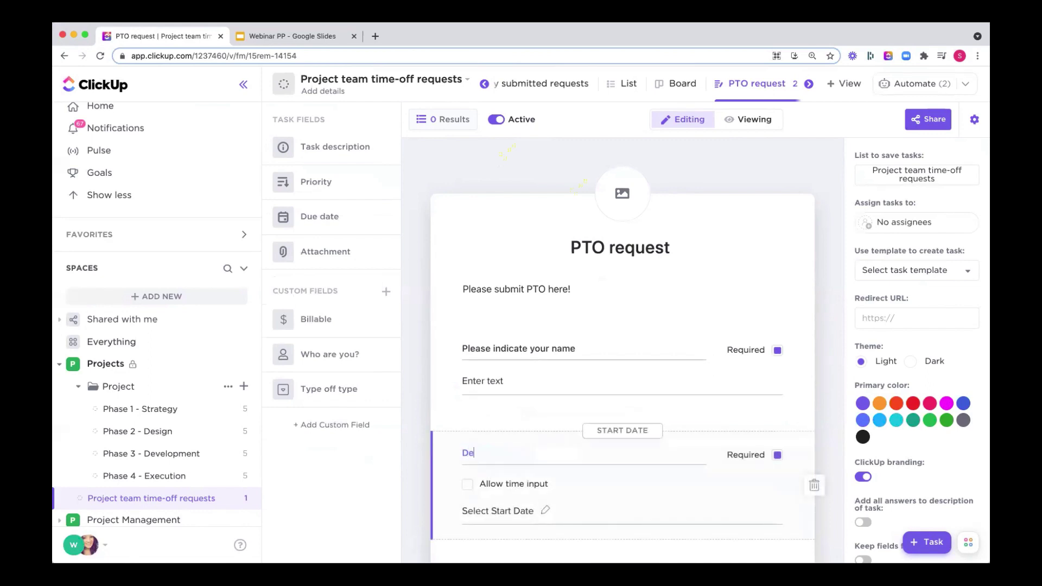
type("sired start vacation time and date")
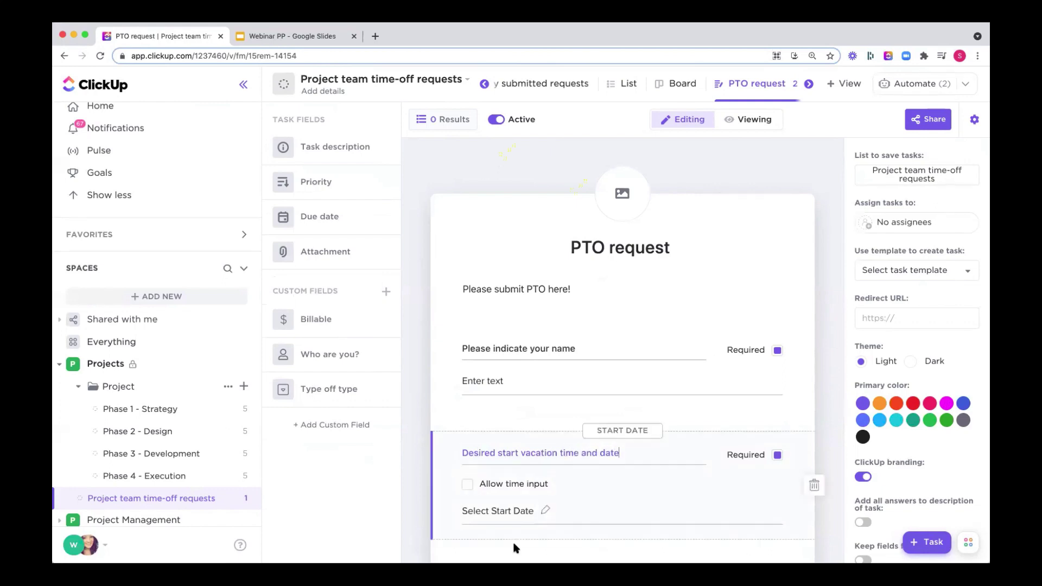
Allow time input for the desired start vacation date question and keep the question required.
left_click(467, 487)
left_click(467, 485)
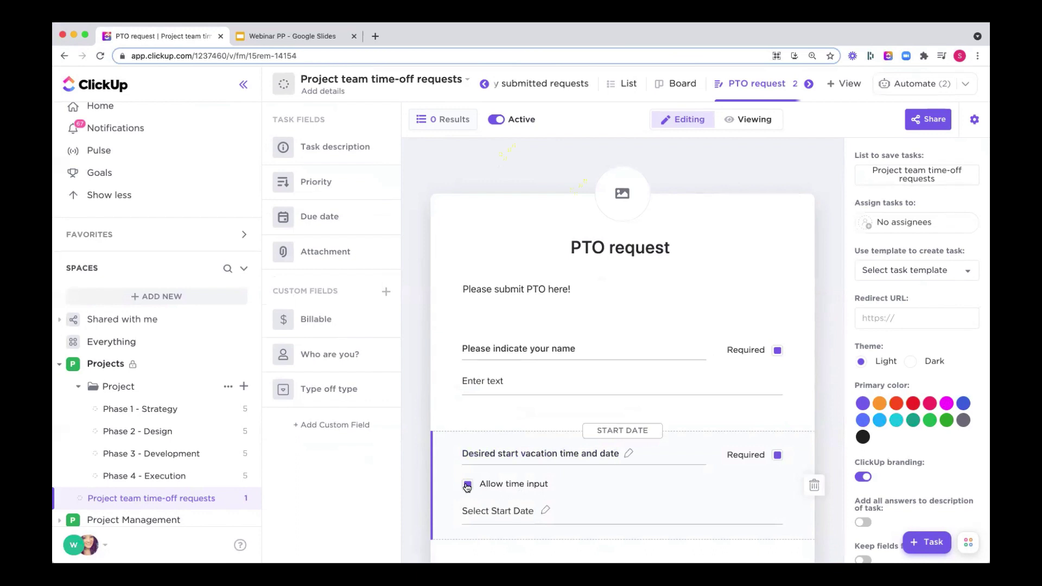
left_click(777, 456)
left_click(777, 456)
Set up a new dropdown custom field named "What request type is this?" with the options Vacation and Sick leave.
scroll(777, 458, "down", 3)
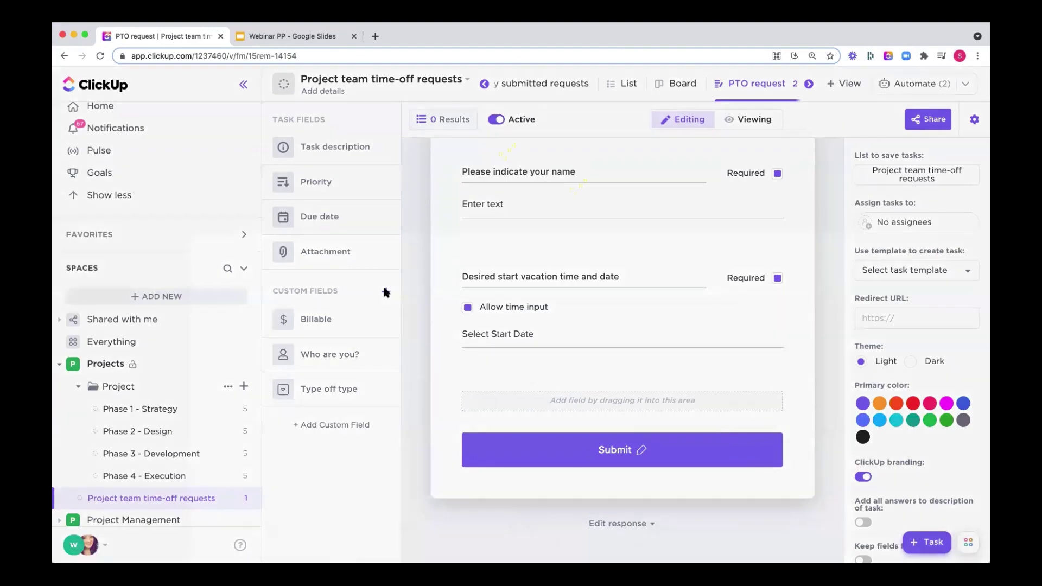
left_click(385, 292)
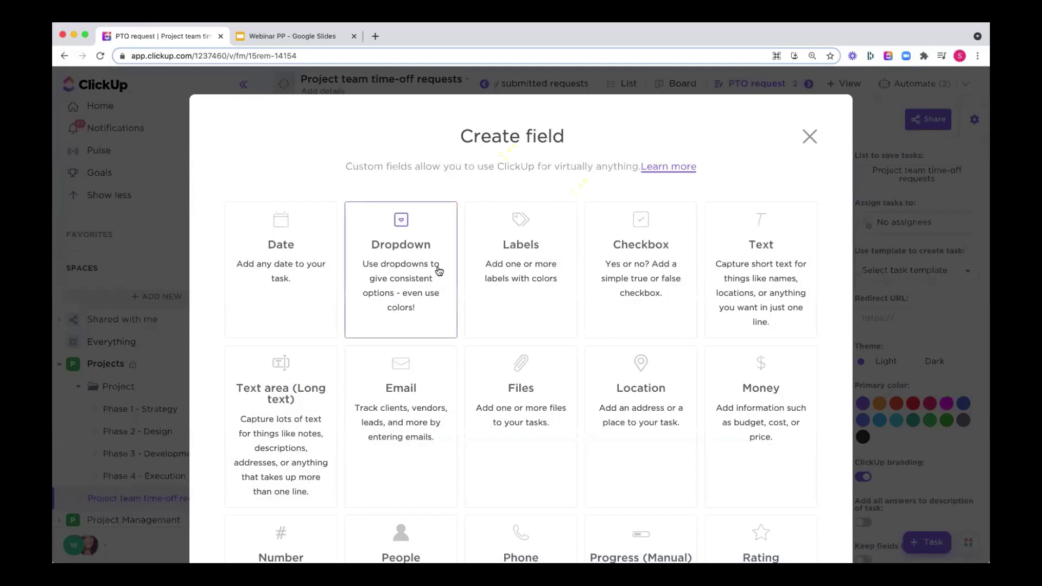
left_click(438, 271)
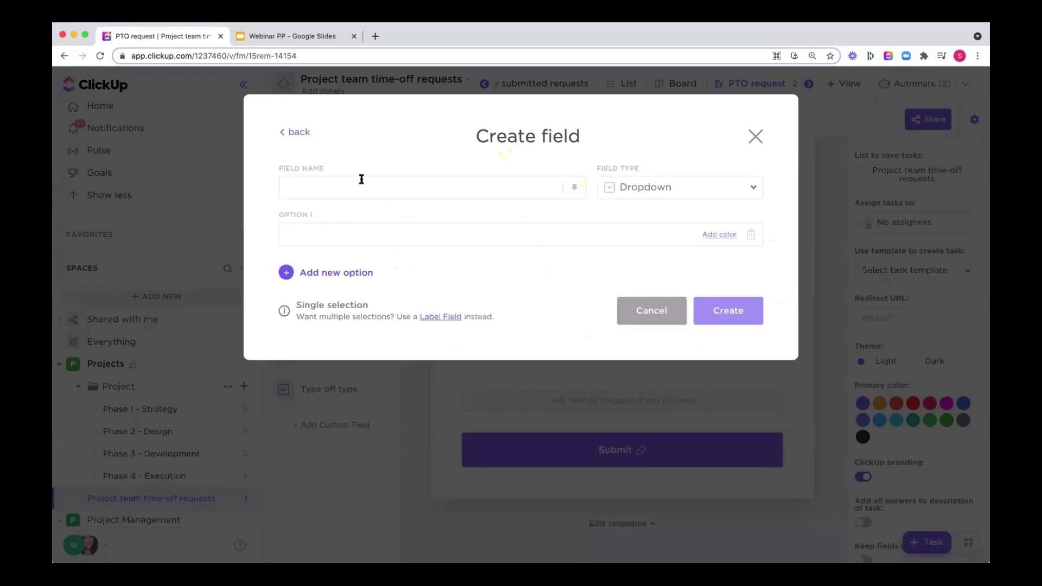
type("What request type is this?")
left_click(339, 234)
type("Vac")
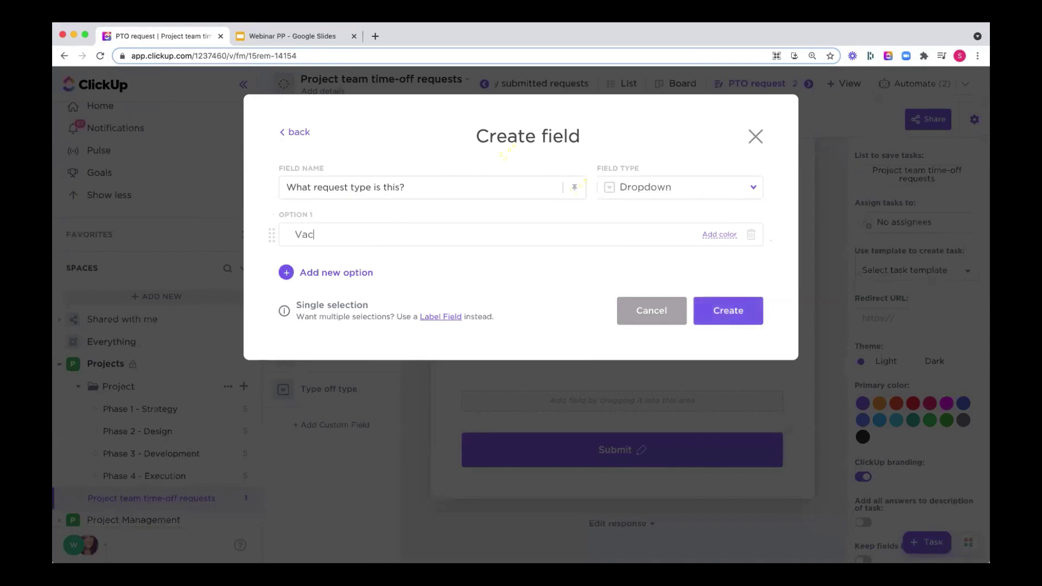
type("ation")
key("Return")
type("Sick")
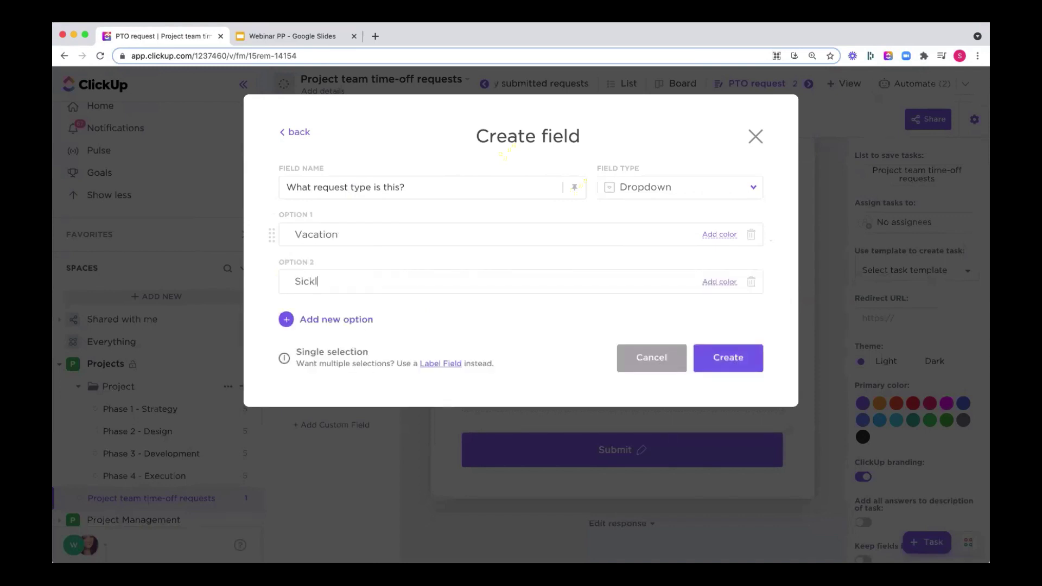
type(" leave")
Color Vacation purple and Sick leave turquoise, and add the created dropdown field below the form's start date question.
left_click(715, 237)
left_click(729, 277)
left_click(719, 282)
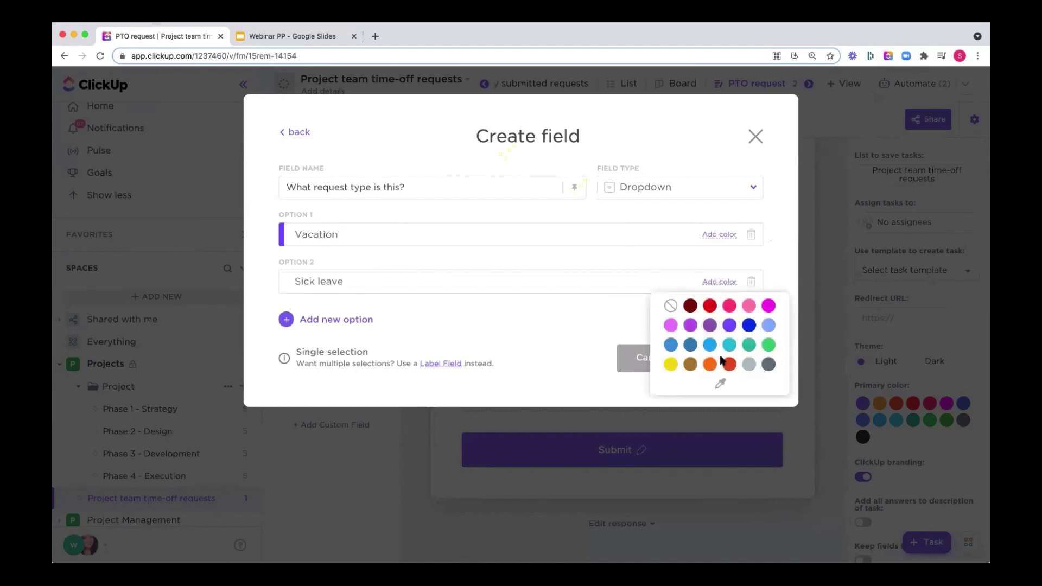
left_click(729, 344)
left_click(727, 357)
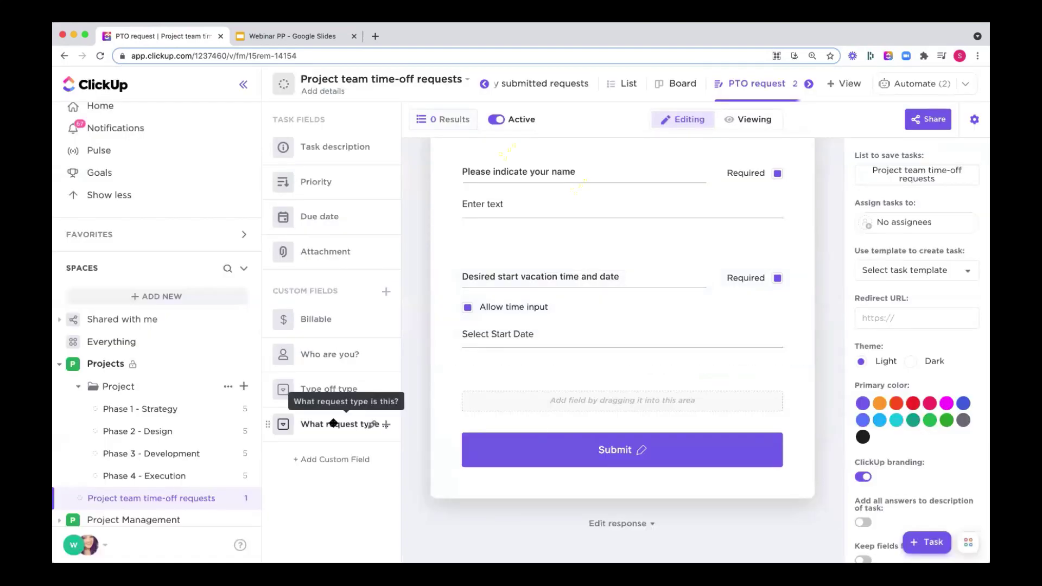
left_click_drag(333, 423, 616, 400)
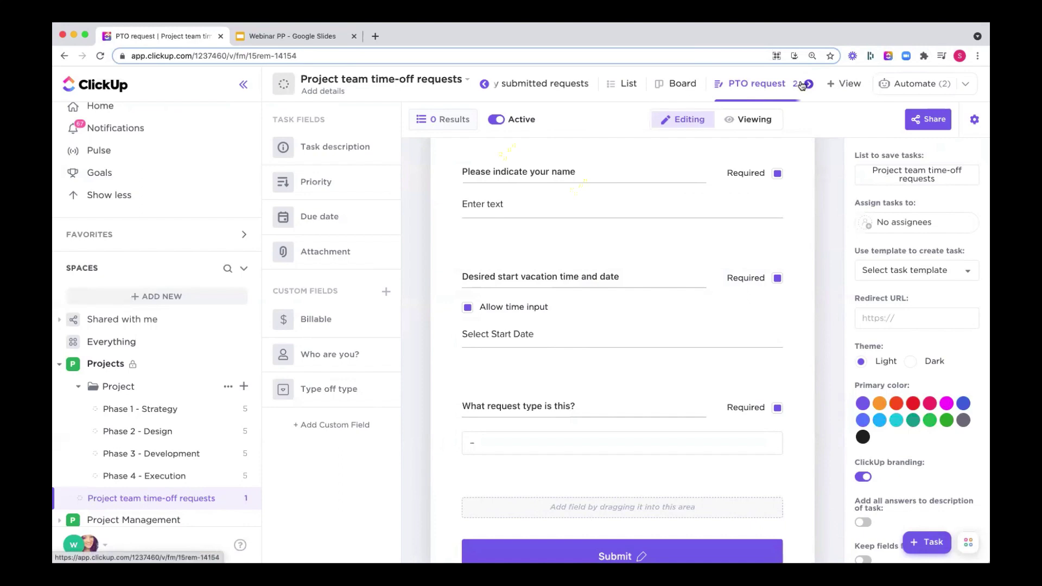
Jump to the existing Time off requests form by searching for "time o" and open it in editing mode.
left_click(770, 91)
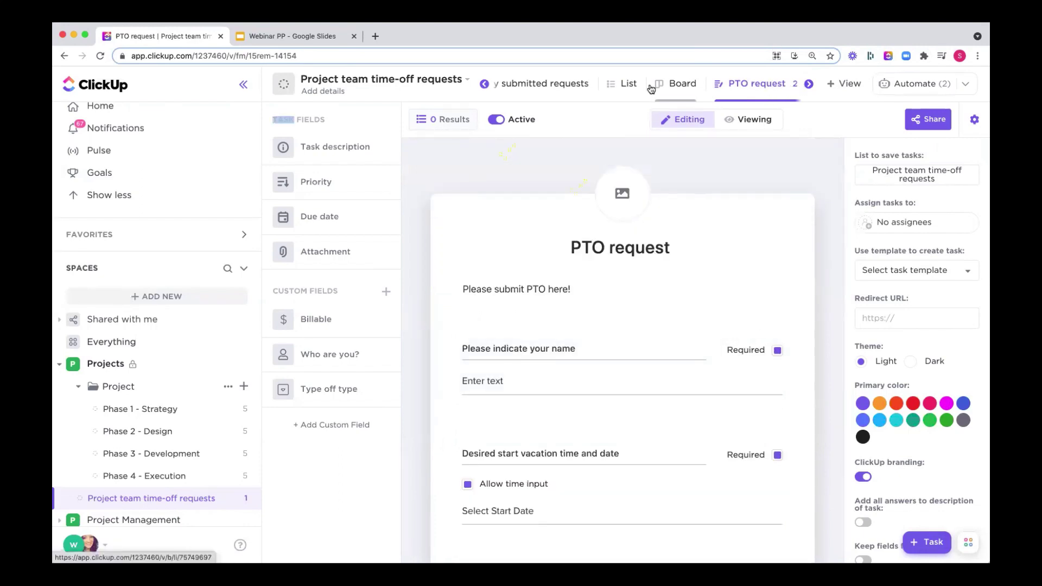
key("super+k")
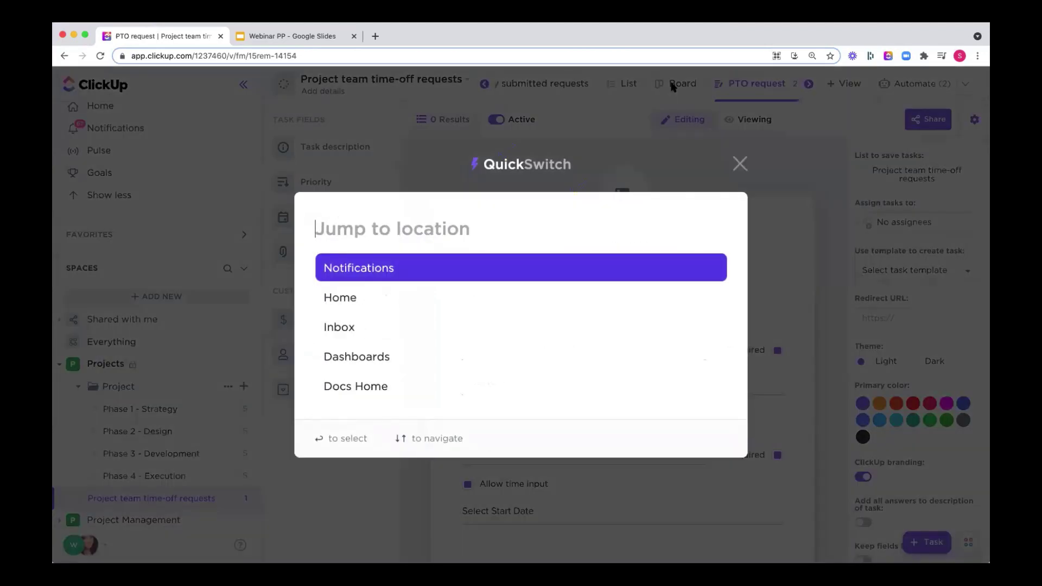
type("time o")
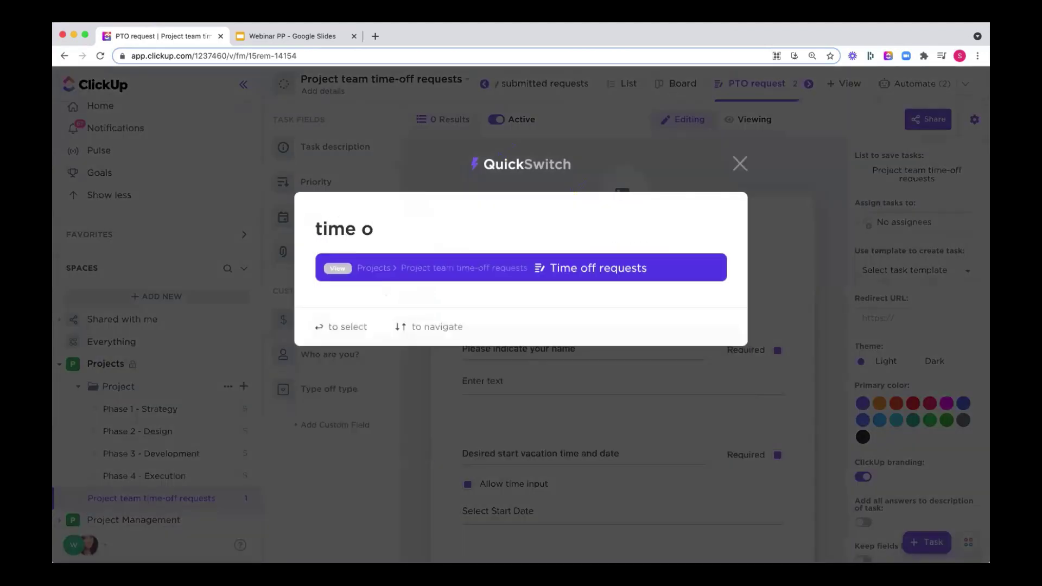
left_click(603, 279)
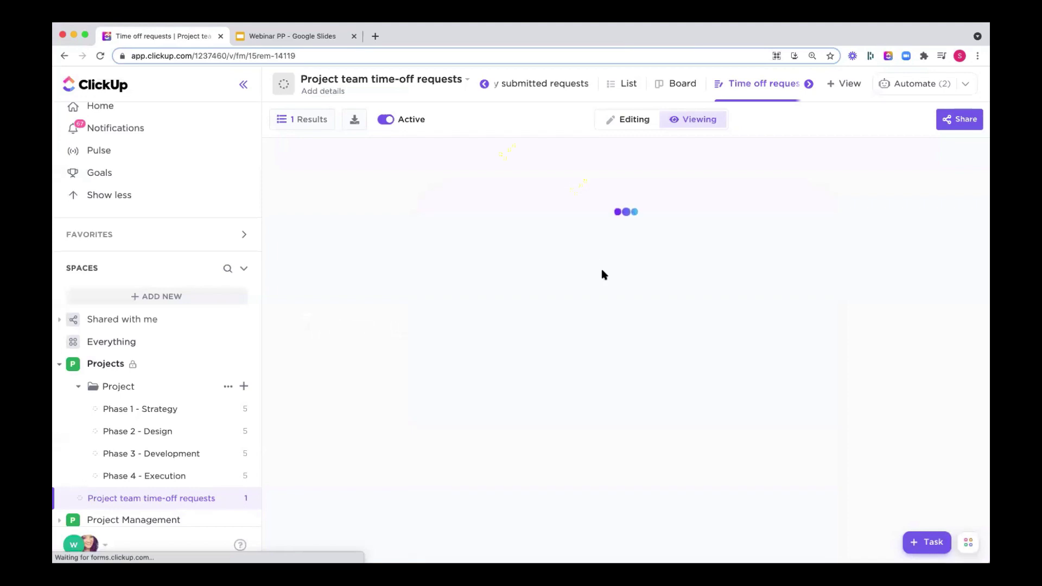
left_click(631, 120)
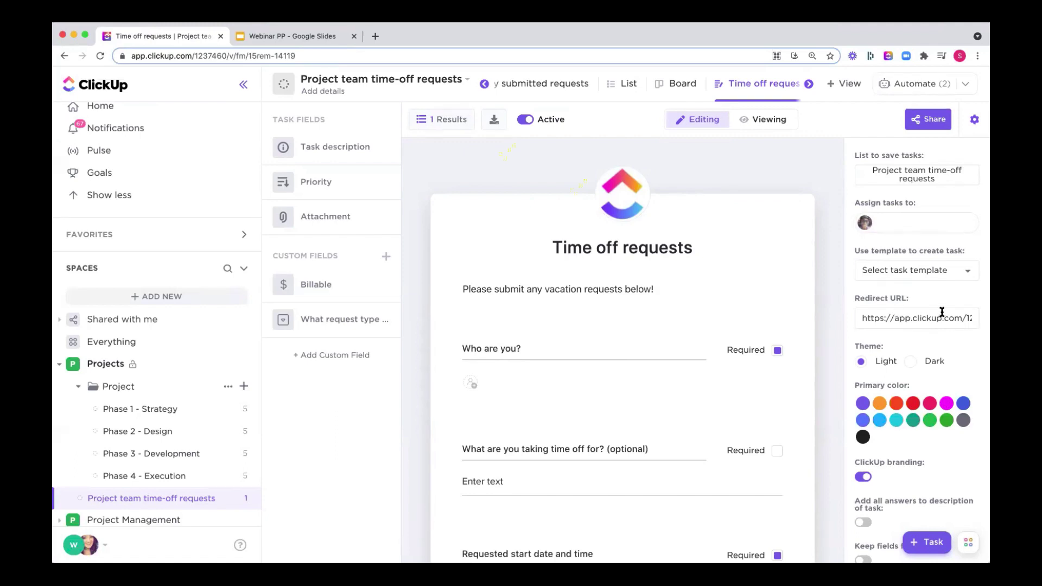
Open the My submitted requests view and examine its active filter on the "Who are you?" field.
left_click(534, 90)
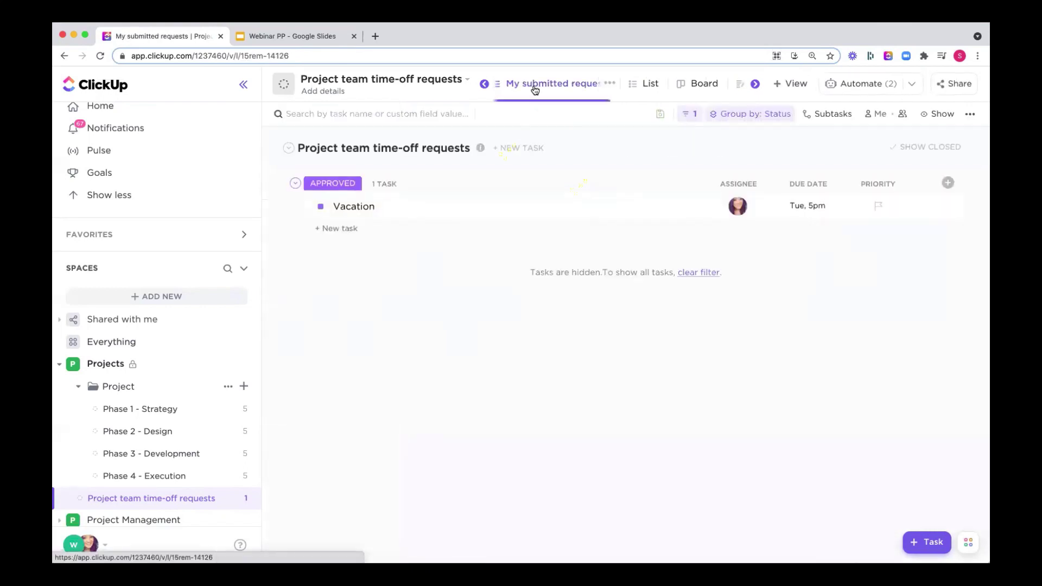
left_click(691, 117)
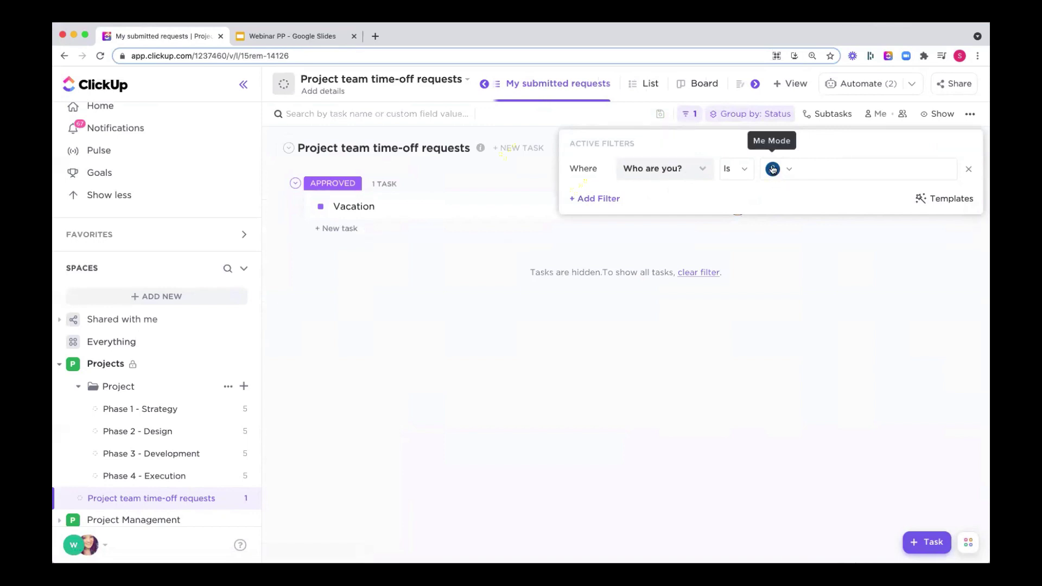
left_click(776, 282)
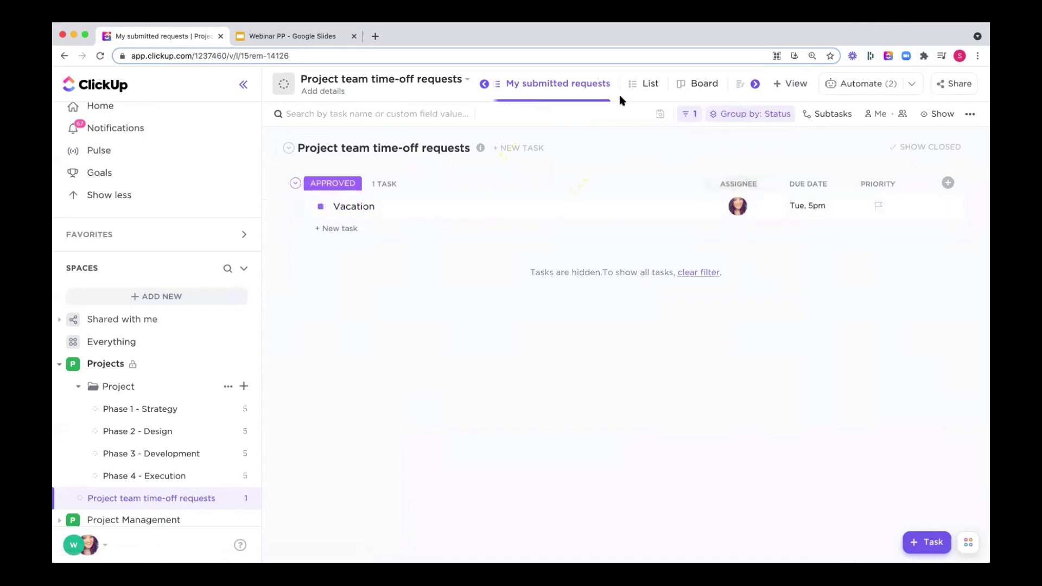
Return to the Time off requests form and view its sharing options for embed code and direct link.
left_click(737, 86)
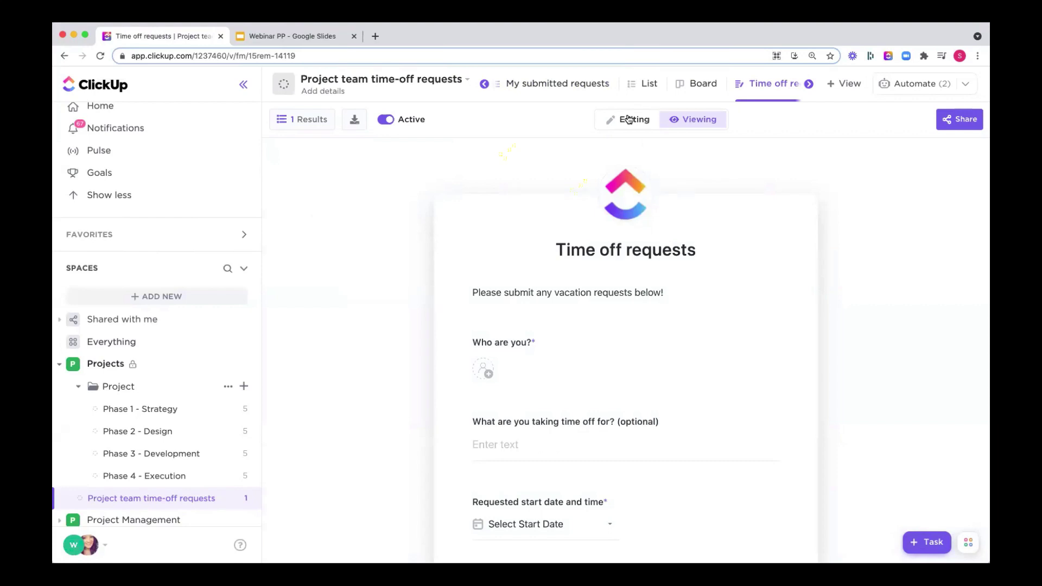
left_click(958, 120)
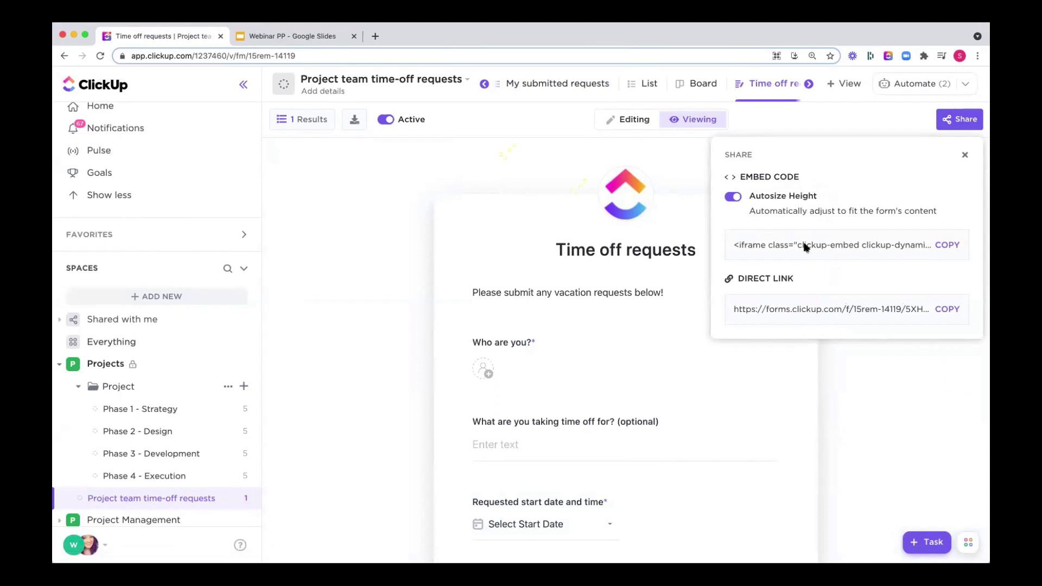
left_click(478, 142)
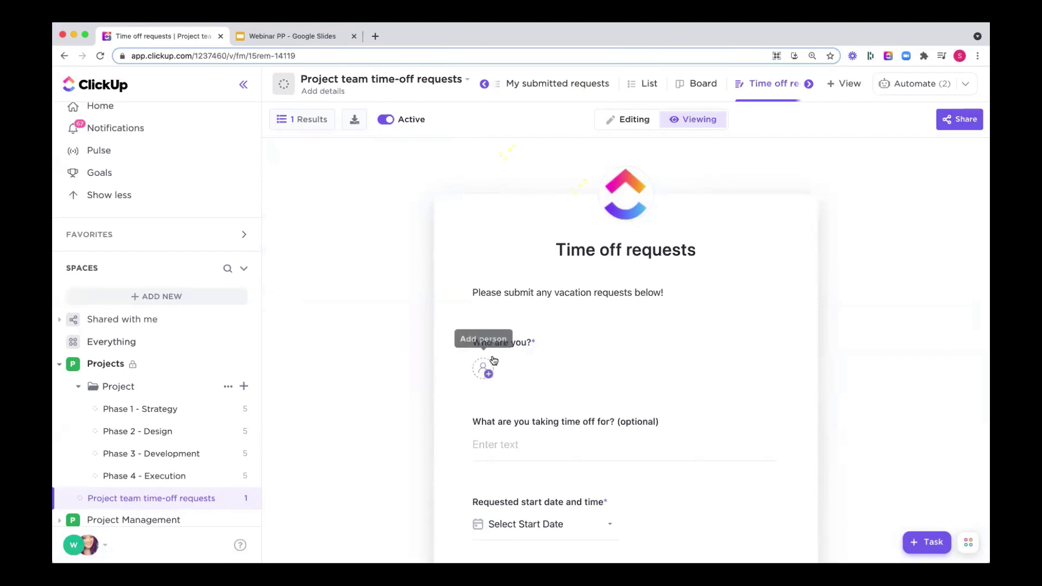
left_click(631, 121)
left_click(705, 124)
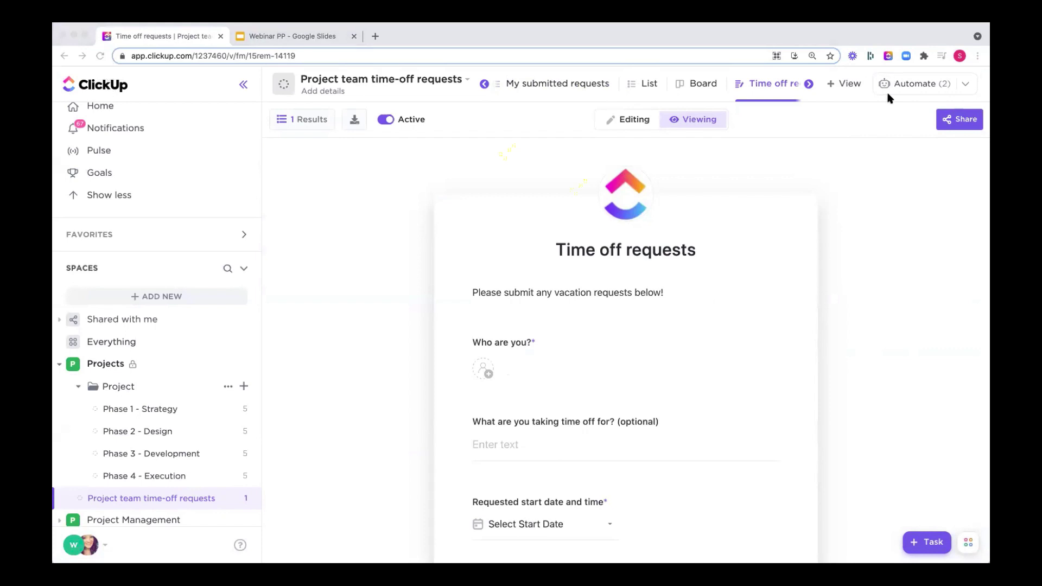
left_click(837, 122)
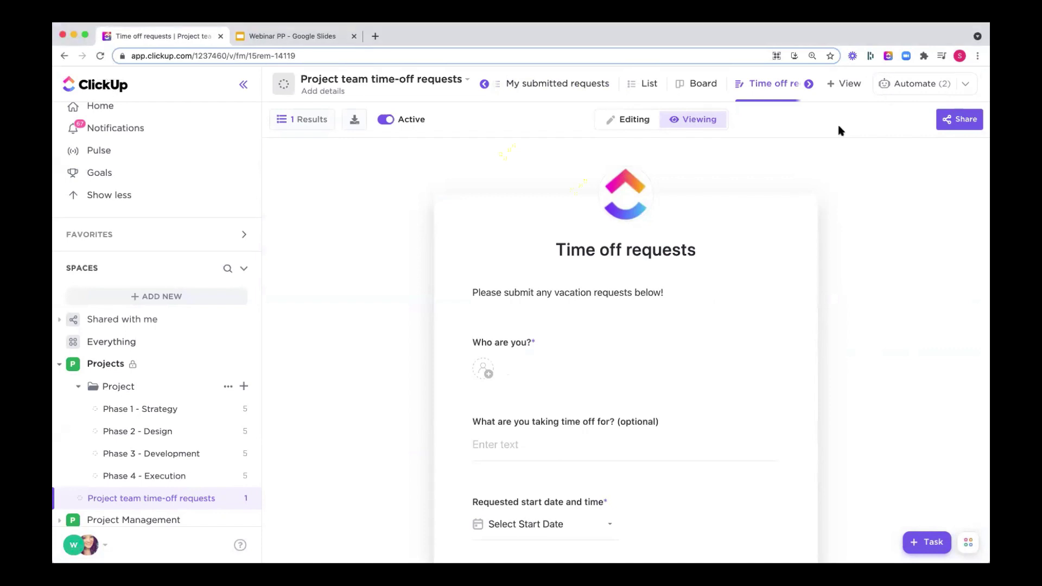
Review the list's active automations, inspecting the Task Created comment rule and the Due date arrives status rule.
left_click(921, 83)
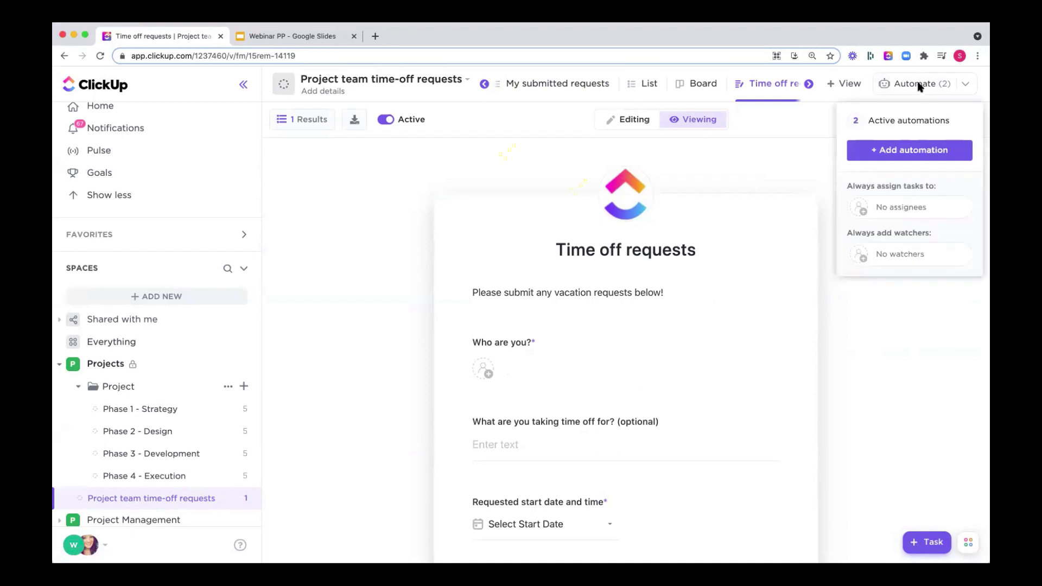
left_click(895, 123)
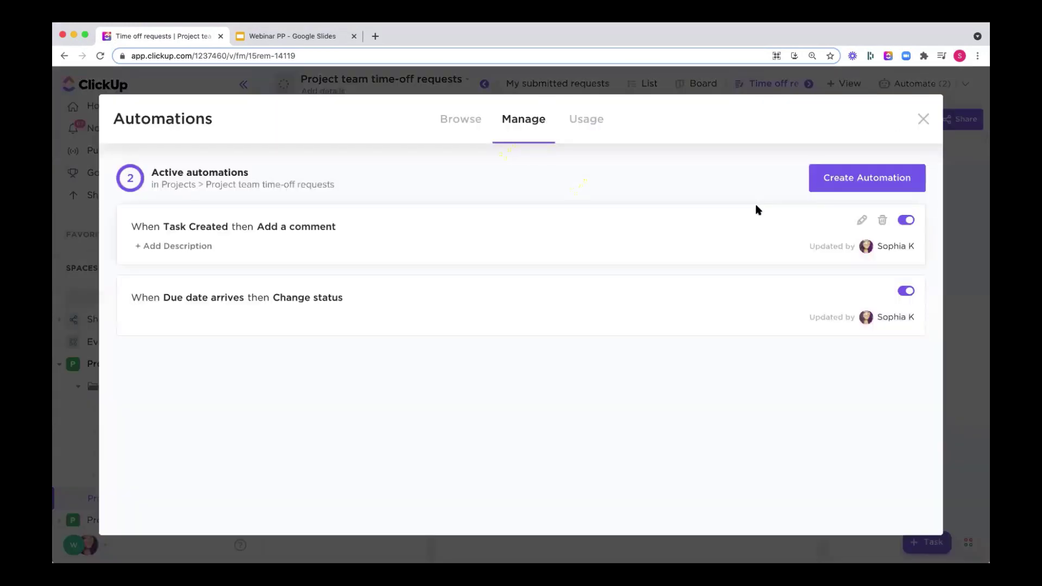
left_click(862, 220)
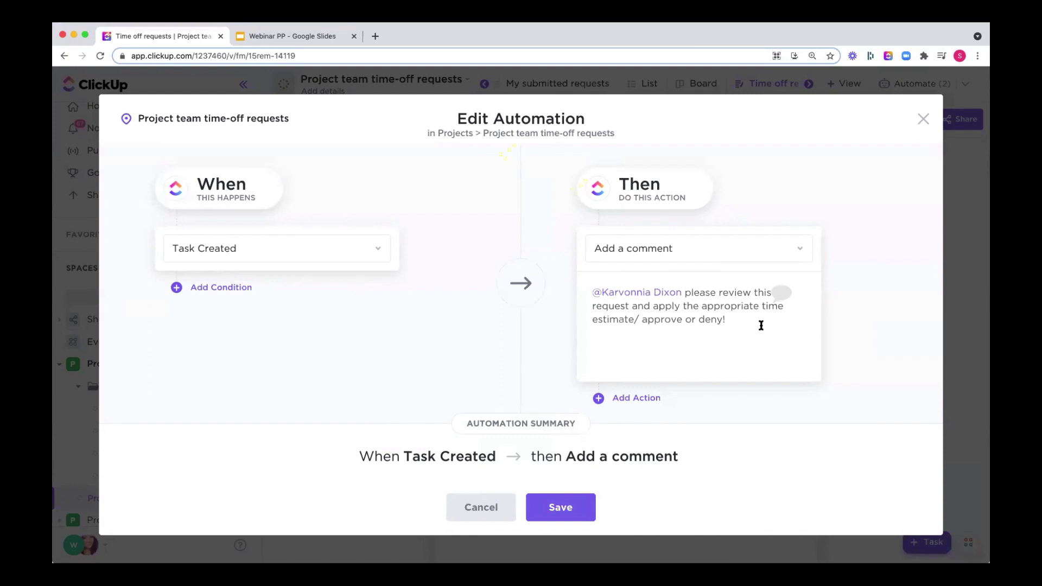
left_click(481, 507)
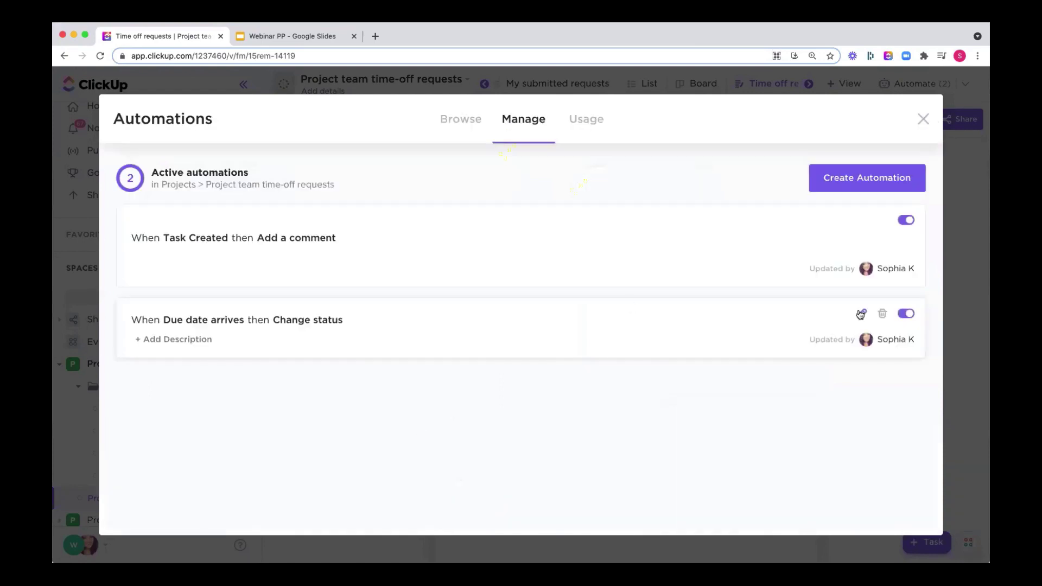
left_click(860, 314)
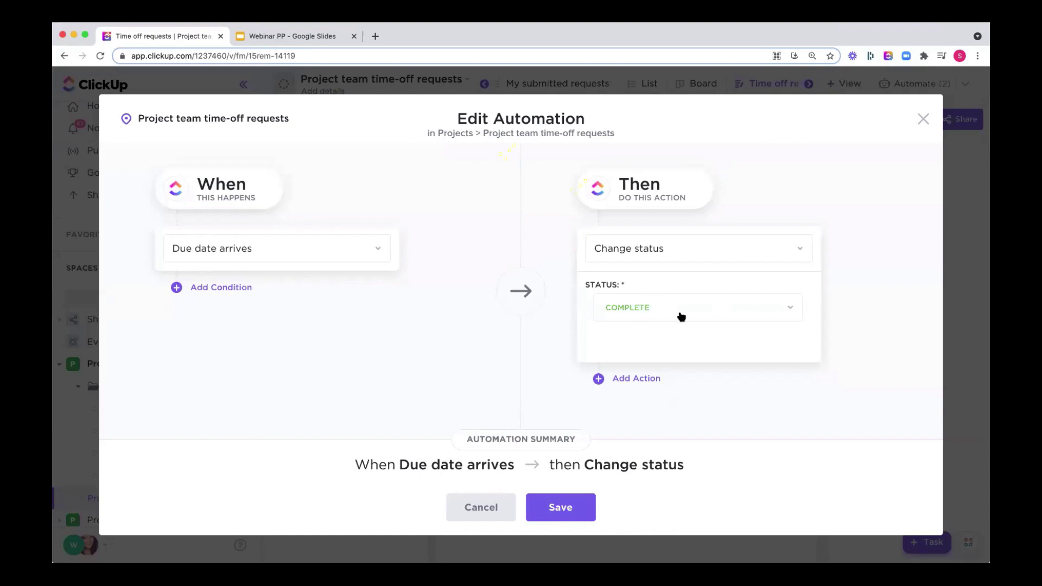
left_click(923, 119)
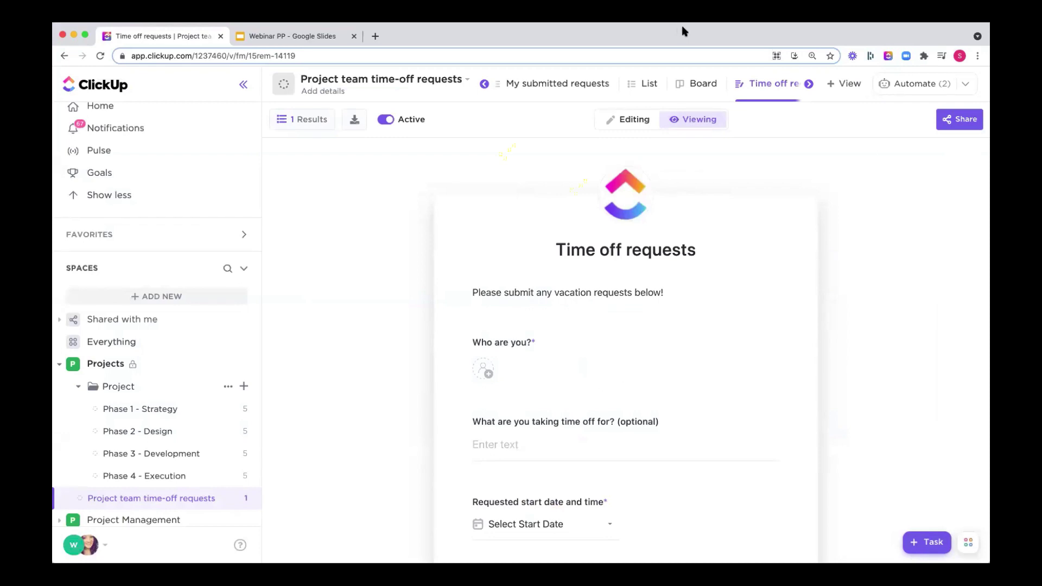
Select the requester under "Who are you?" and enter "Vacation" as the reason for taking time off.
left_click(481, 371)
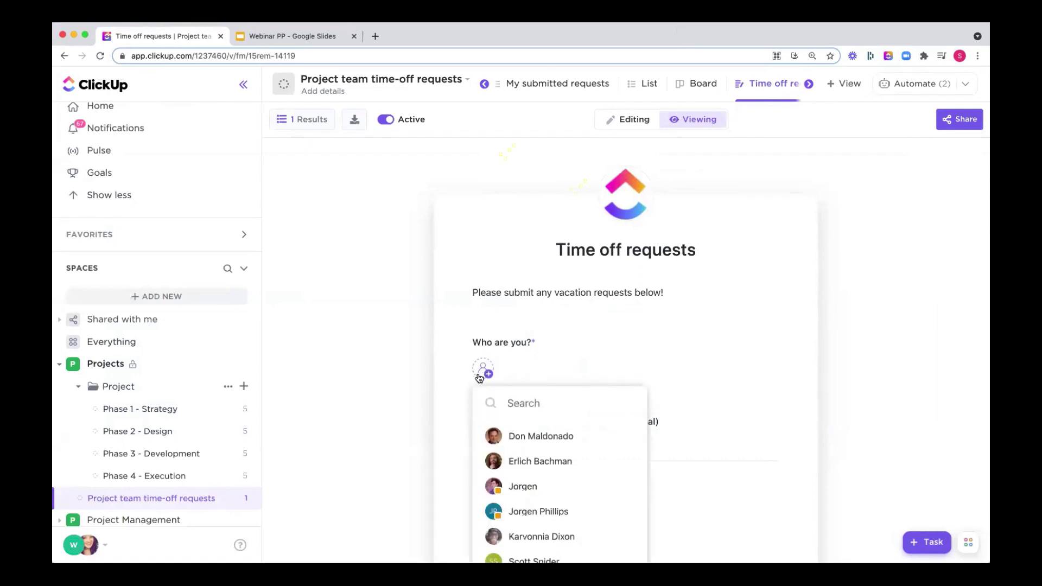
type("to")
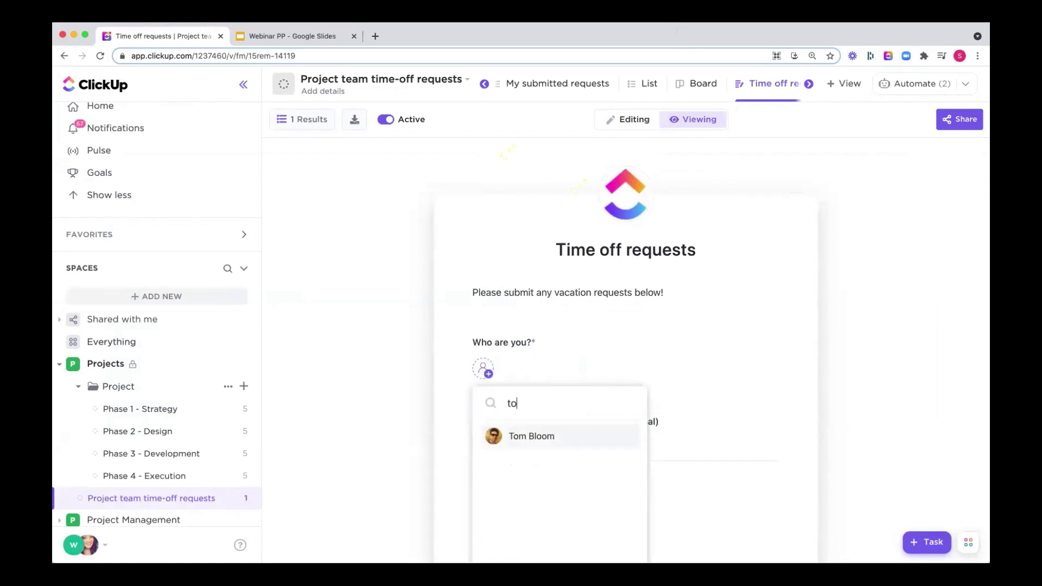
left_click(550, 438)
left_click(449, 421)
scroll(545, 318, "down", 3)
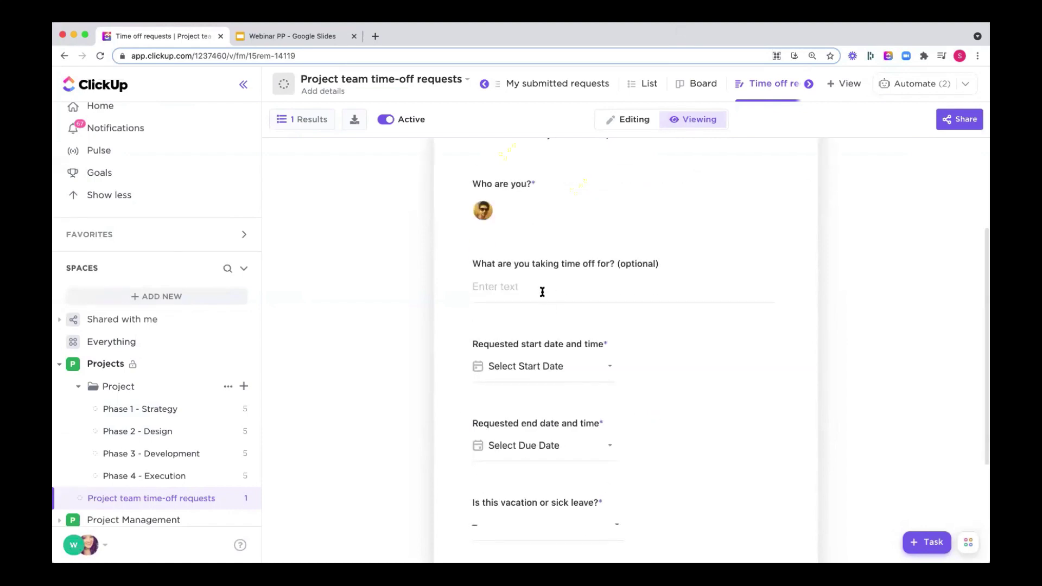
type("Vacation")
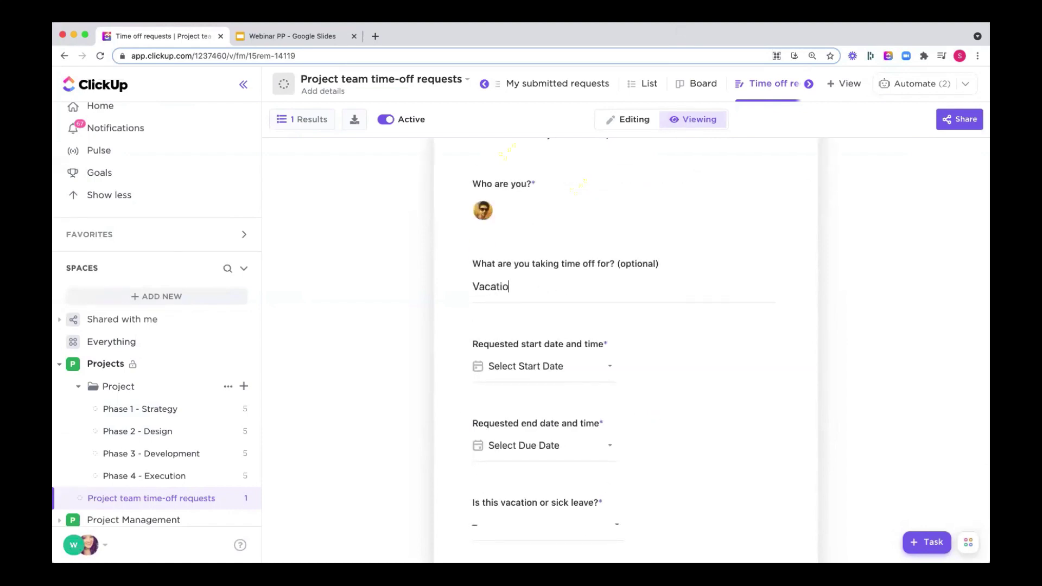
Set the requested start date to May 12, 2021 and try to change its hour to 8.
left_click(539, 368)
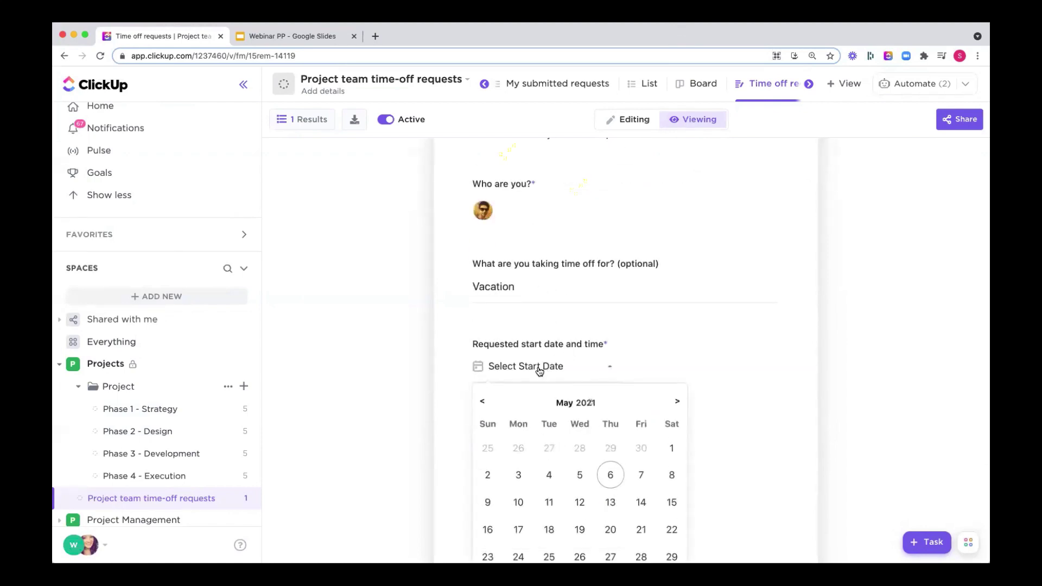
left_click(580, 502)
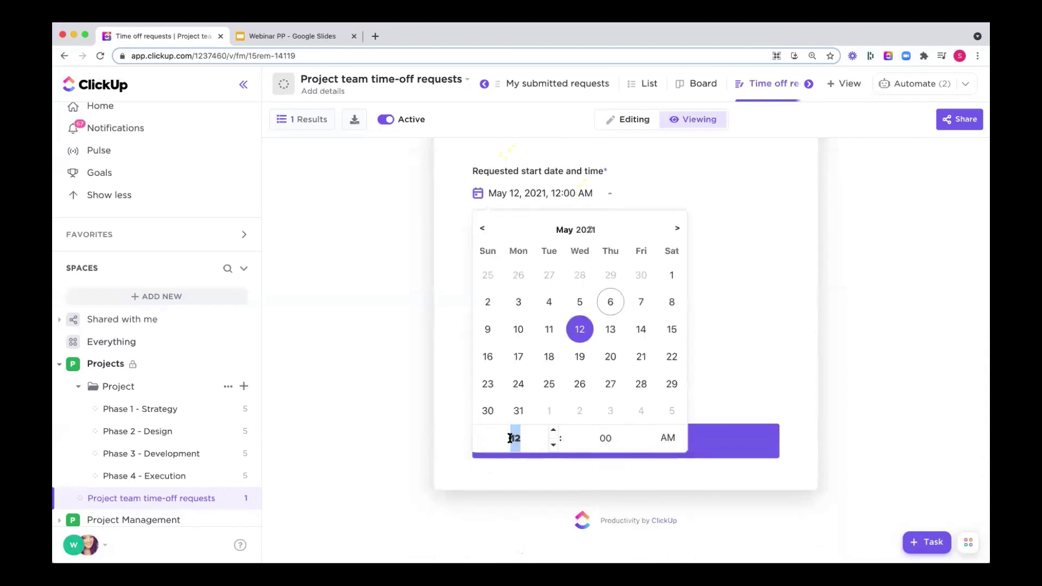
type("8")
left_click(717, 374)
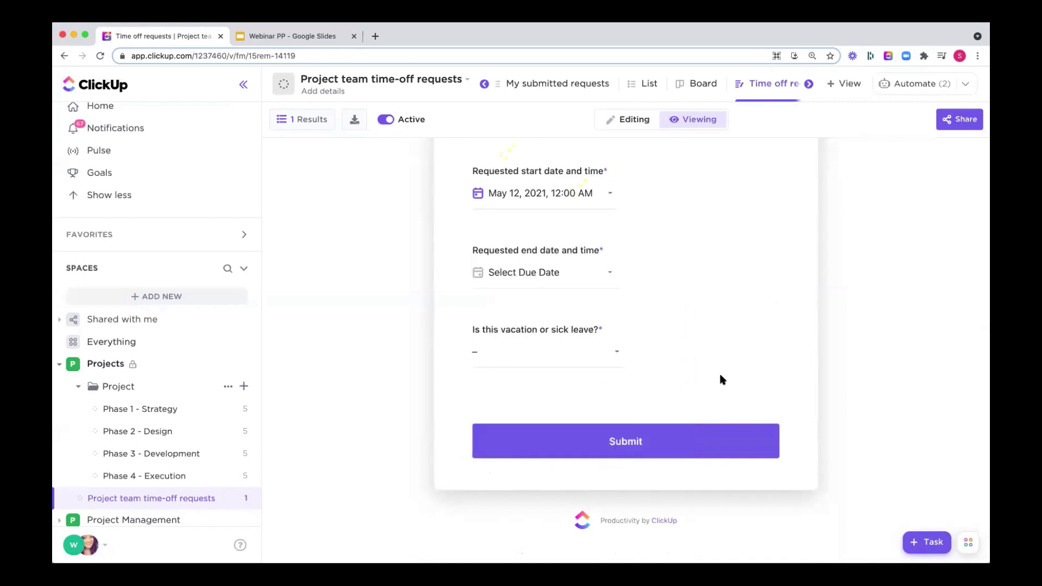
Set the requested end date and time to May 14, 2021, 5:00 PM.
left_click(551, 275)
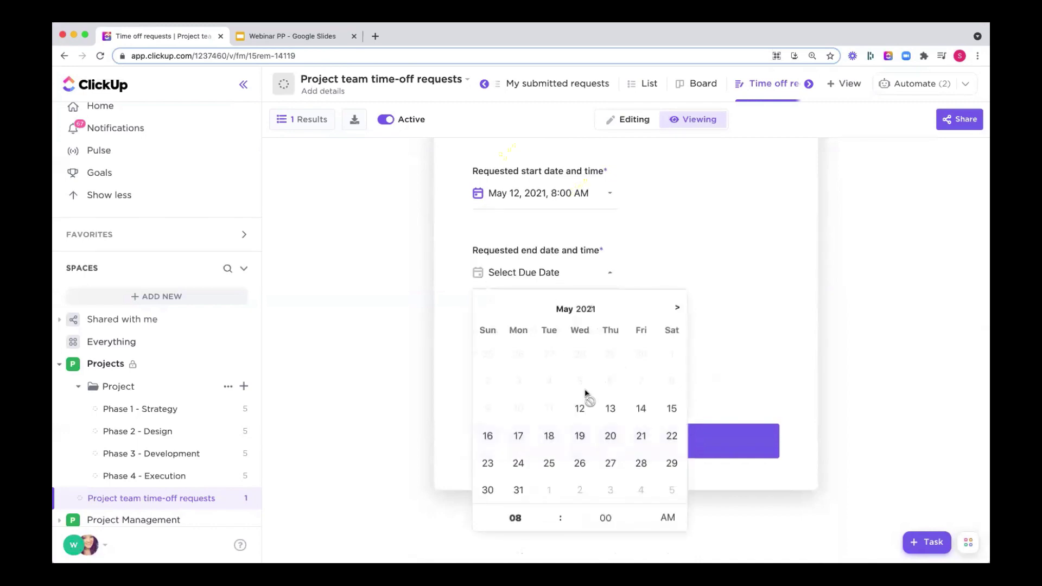
left_click(641, 407)
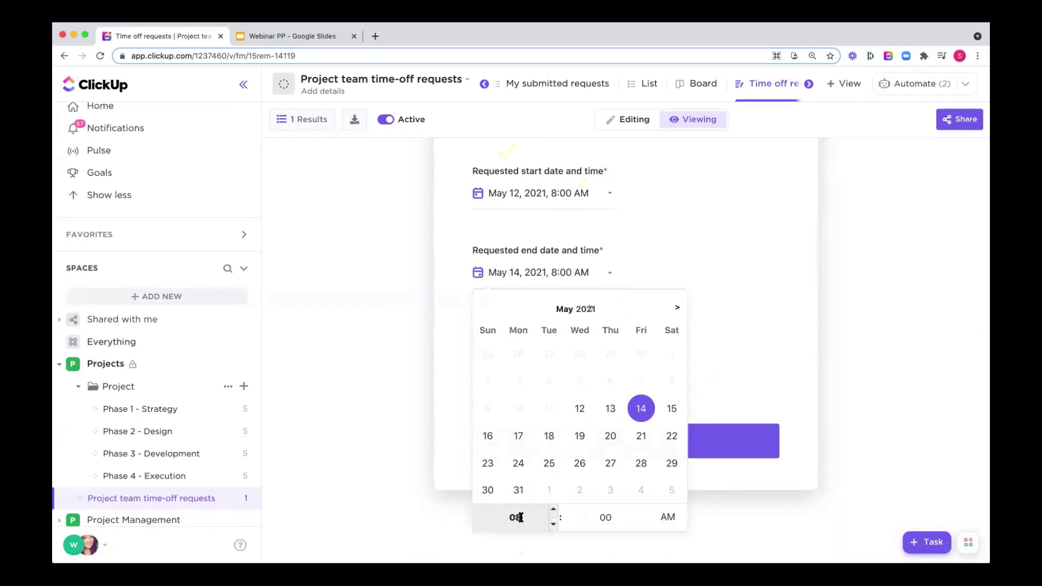
left_click(549, 516)
type("5")
left_click(675, 526)
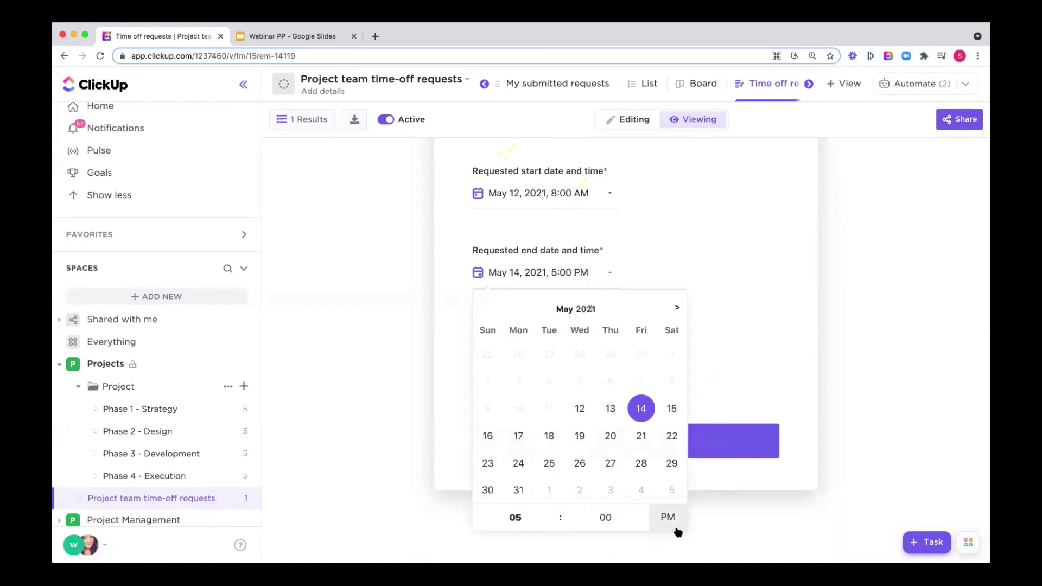
left_click(794, 342)
Choose Vacation as the leave type and submit the time-off request form.
left_click(581, 352)
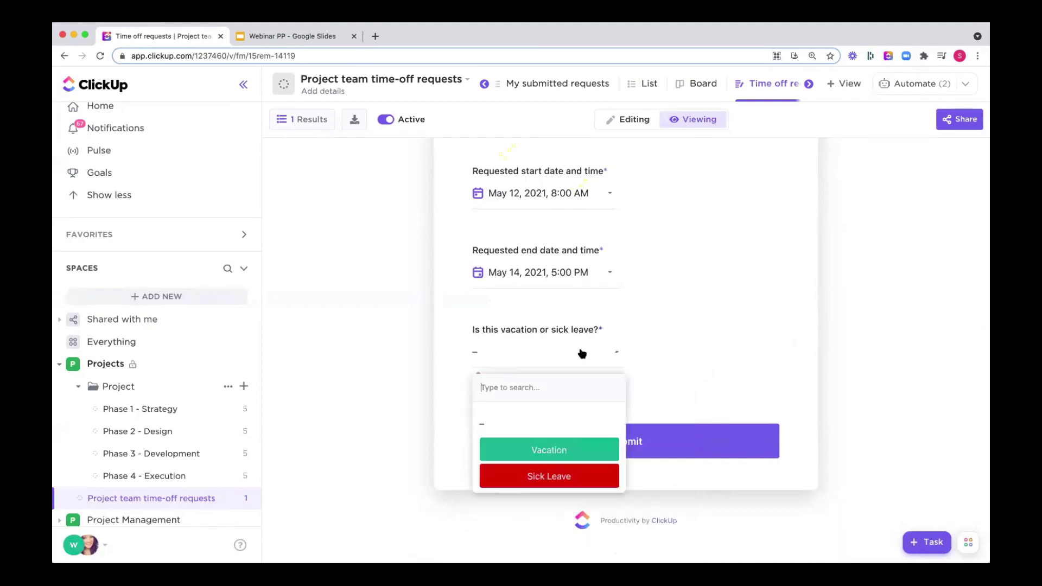
left_click(556, 446)
left_click(645, 456)
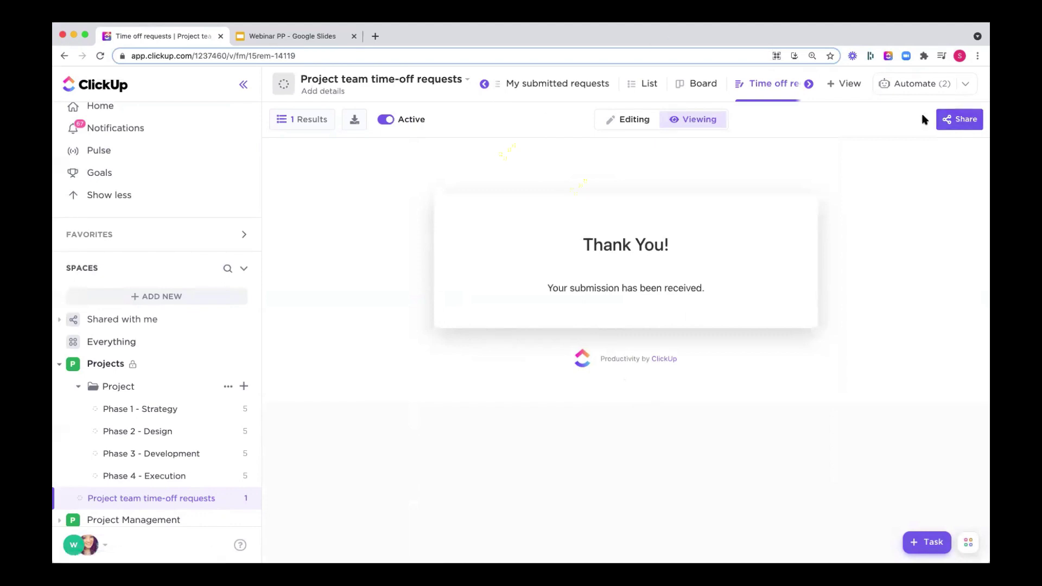
Check the form's sharing options and review the submitted requests in the My submitted requests and List views.
left_click(959, 120)
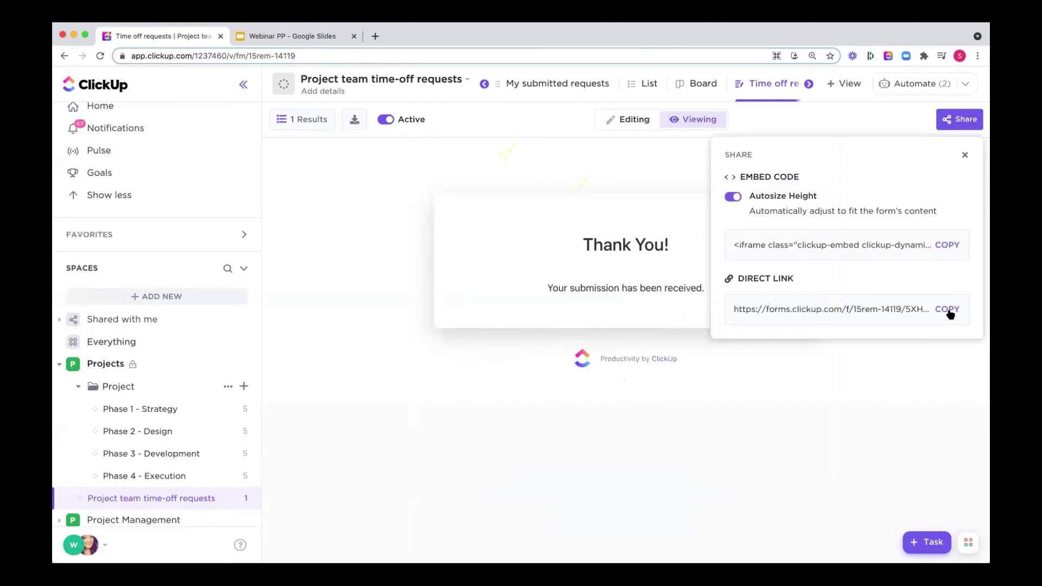
left_click(576, 175)
left_click(565, 83)
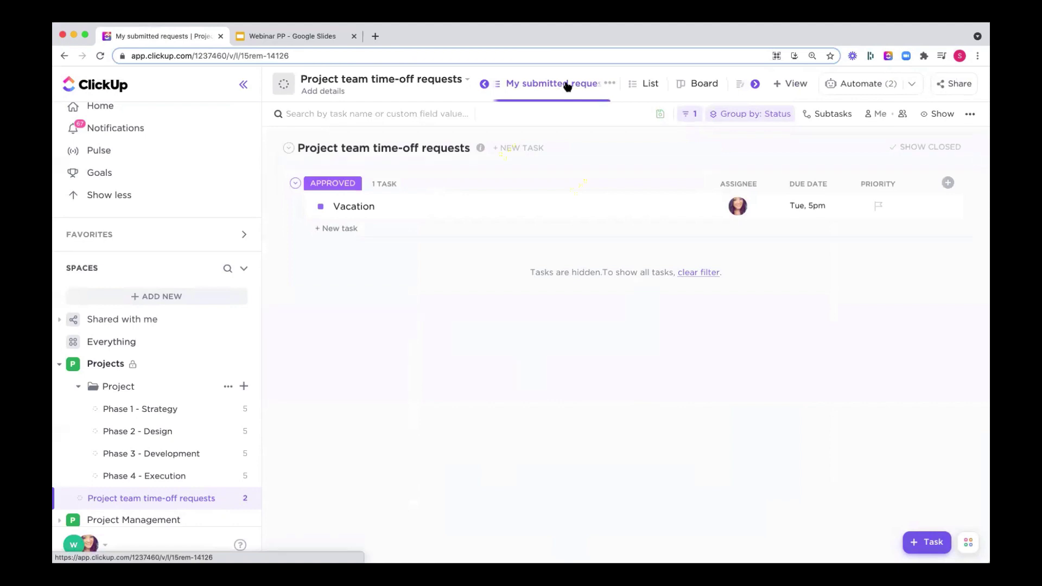
left_click(644, 84)
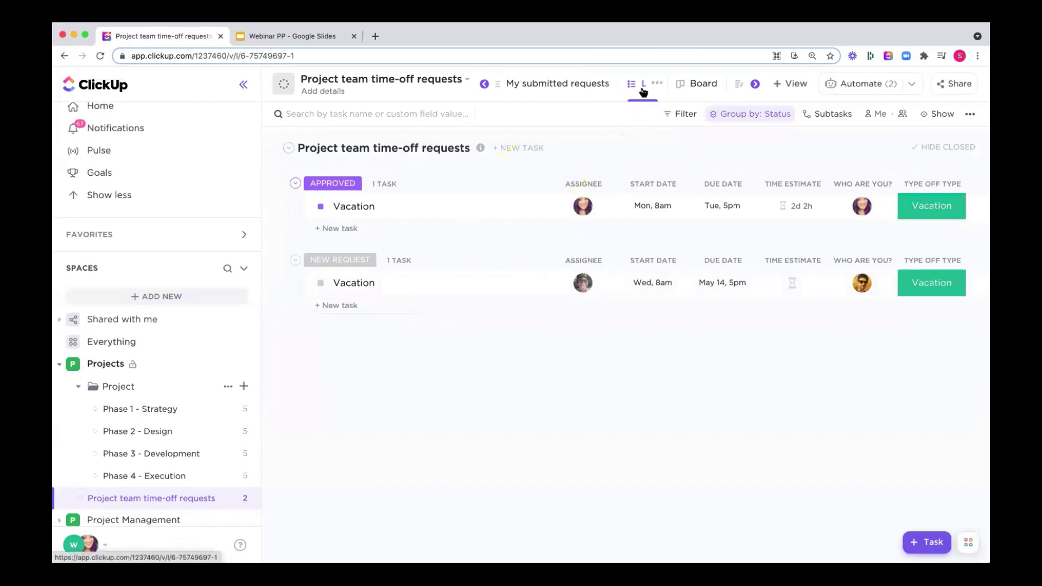
Open the Vacation task under New Request and resolve the automated comment asking for its review.
left_click(357, 282)
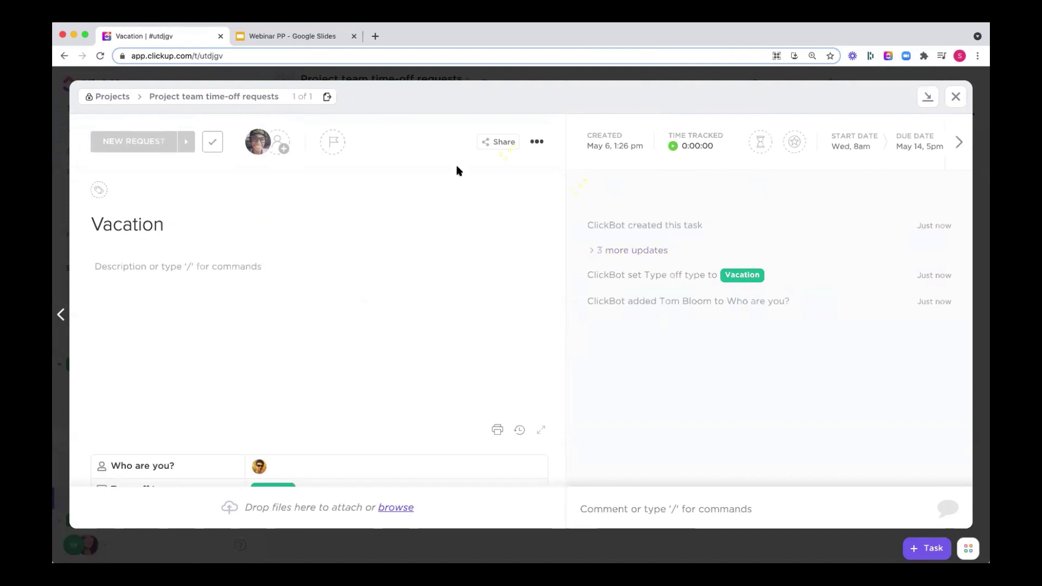
left_click(101, 57)
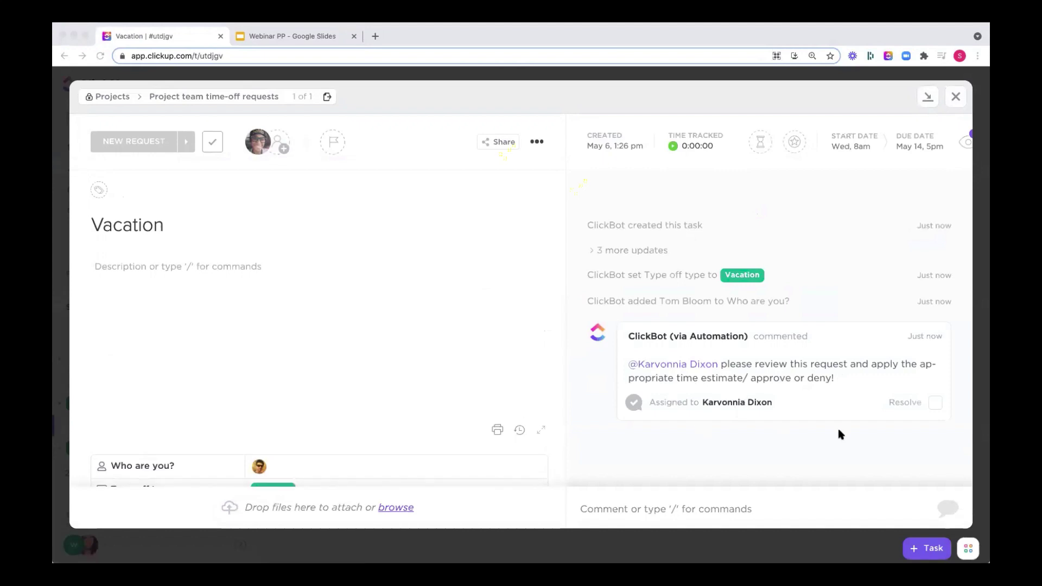
left_click(842, 400)
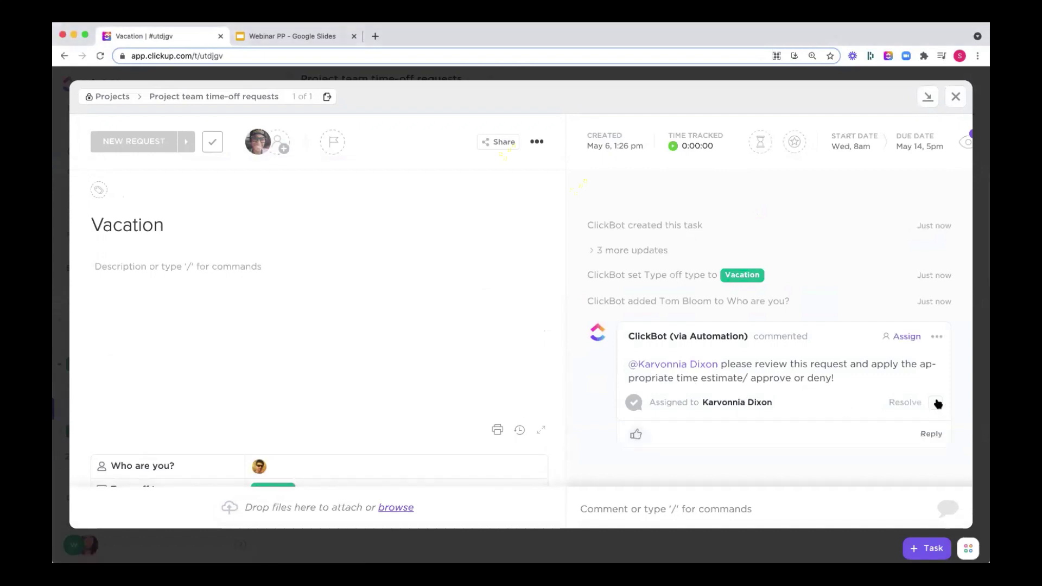
left_click(937, 403)
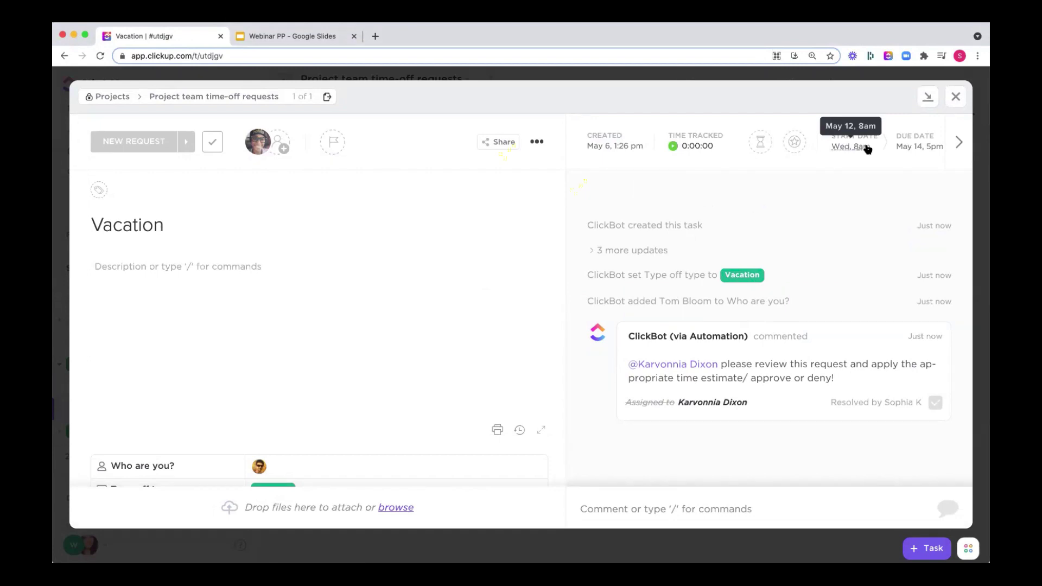
Set the new vacation request's time estimate to 3 days.
left_click(754, 142)
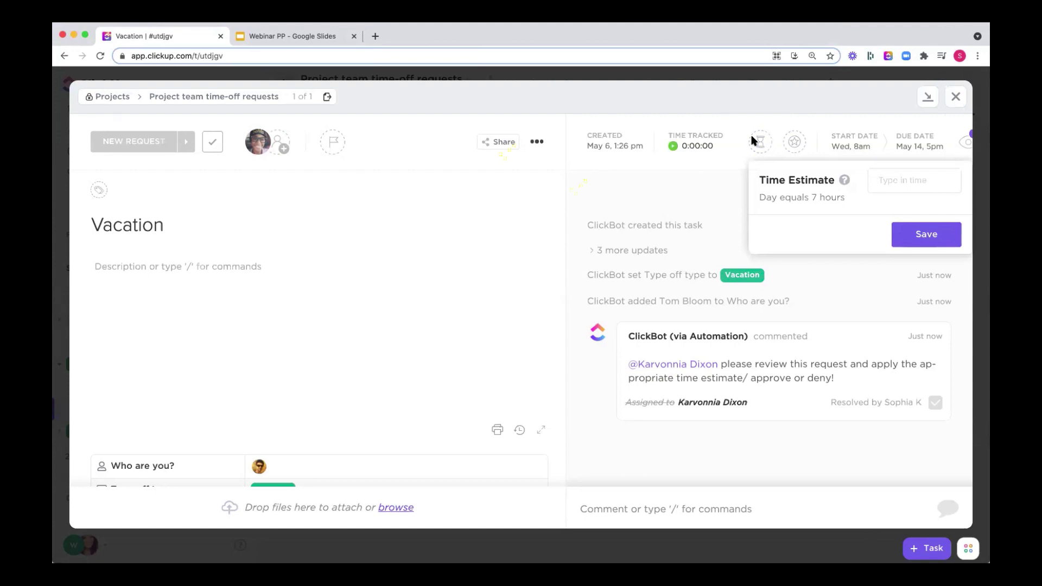
type("3 day")
left_click(902, 204)
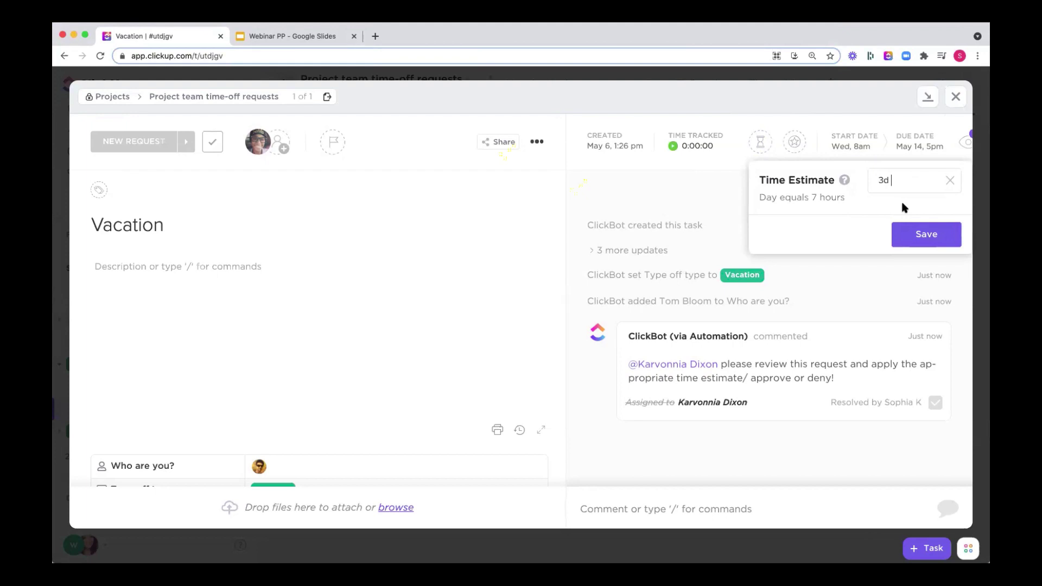
left_click(929, 236)
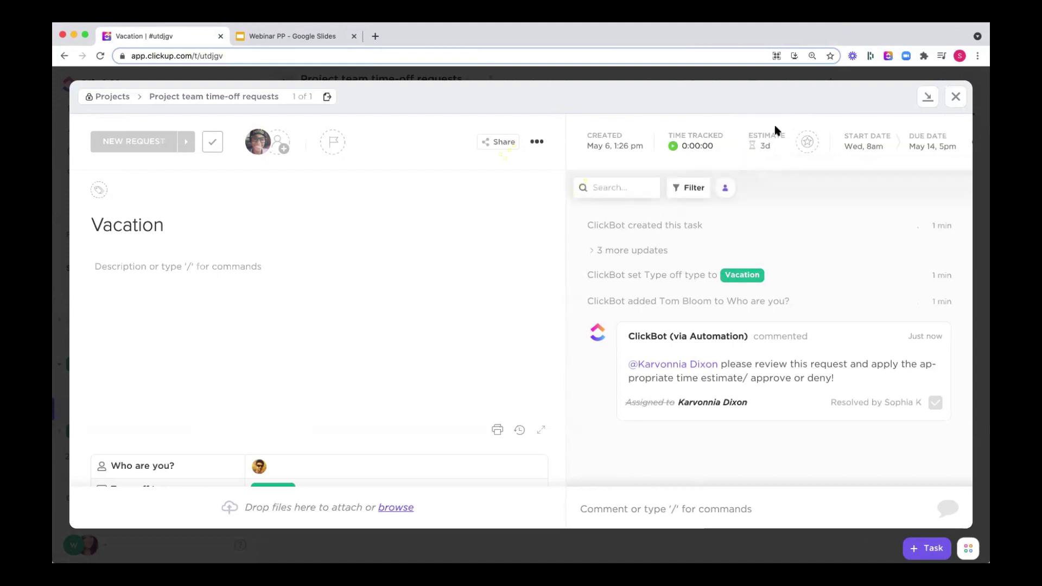
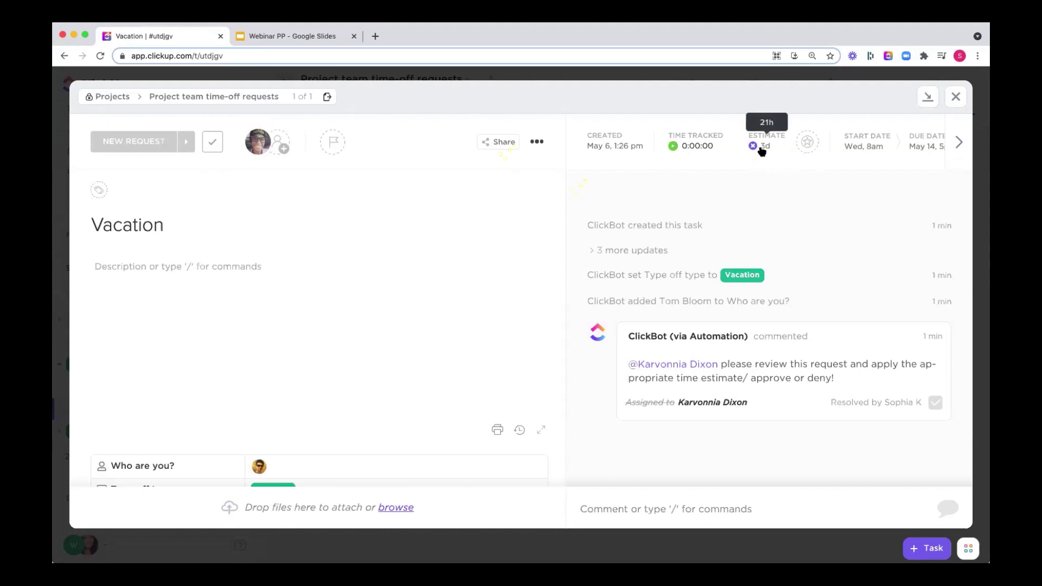
Set the vacation request's status to Approved, replace its assignee with the requester, and close the task.
left_click(140, 140)
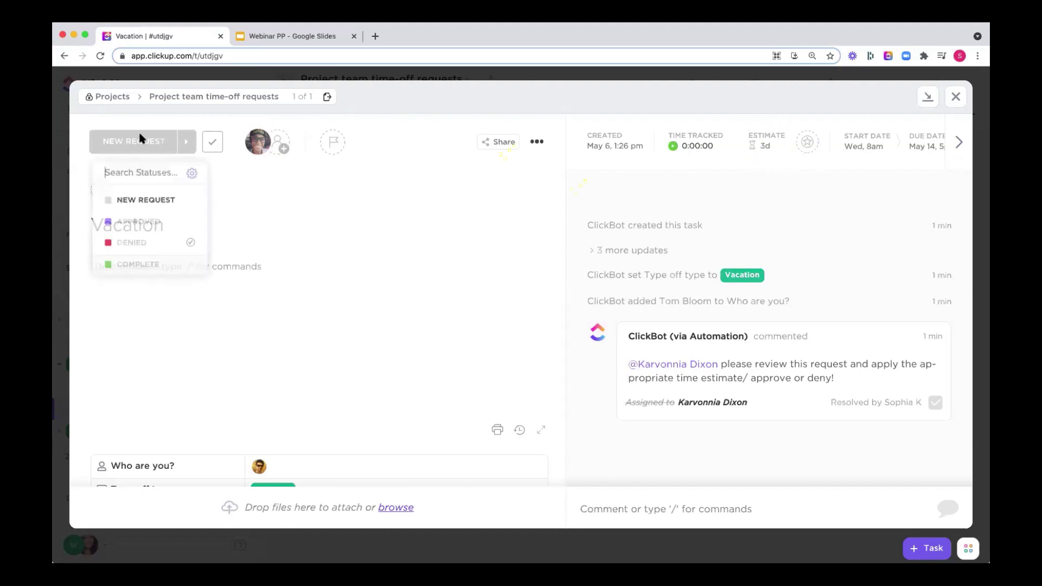
left_click(132, 222)
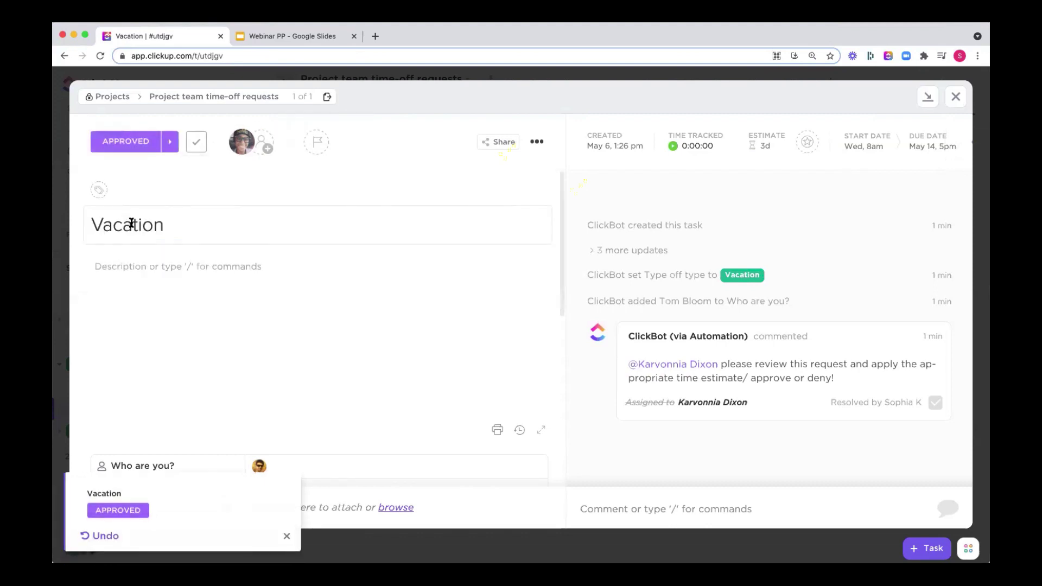
left_click(262, 146)
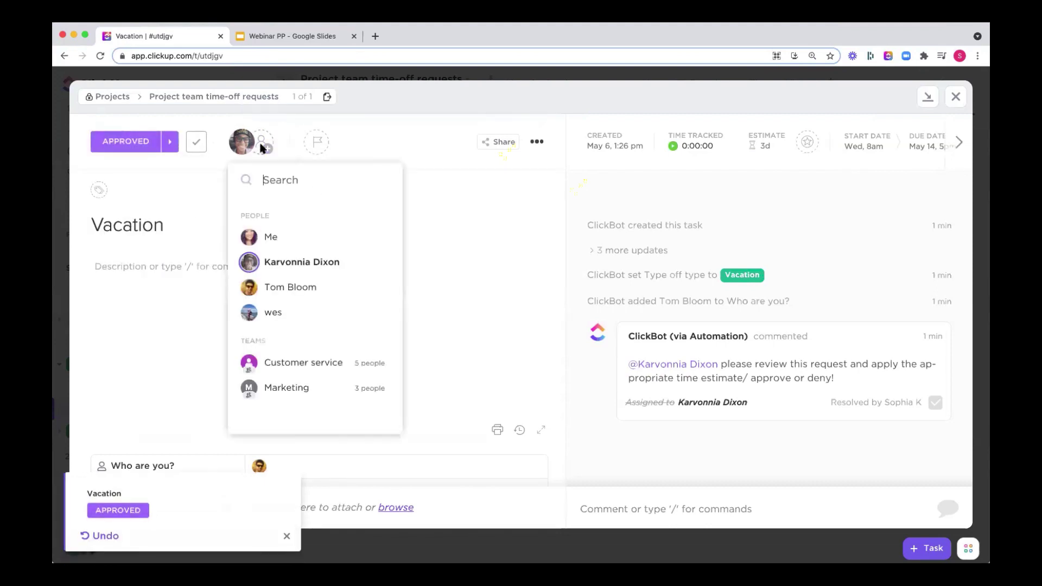
left_click(288, 287)
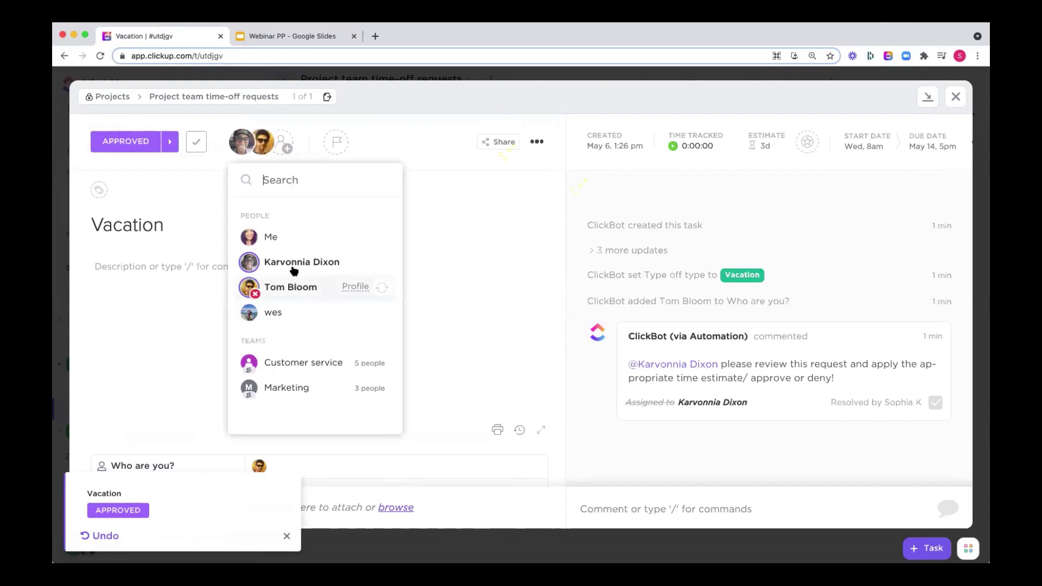
left_click(260, 124)
left_click(252, 132)
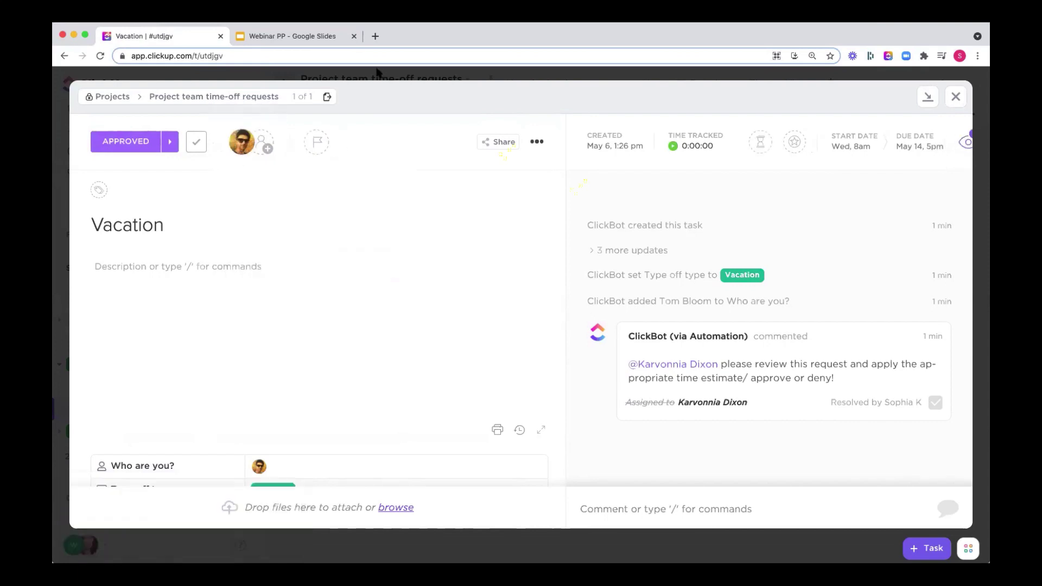
scroll(347, 274, "down", 5)
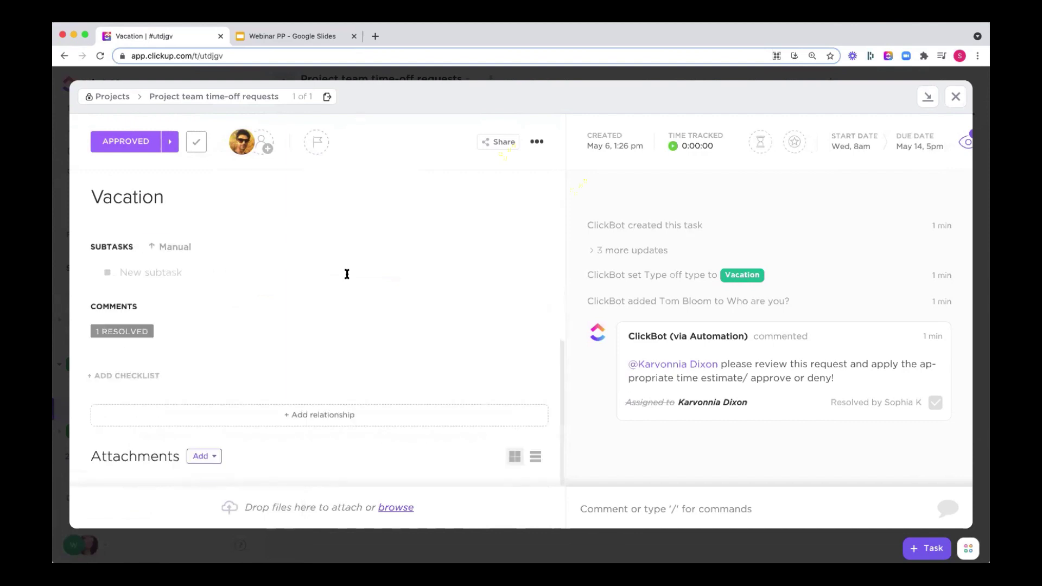
scroll(347, 274, "up", 5)
left_click(683, 75)
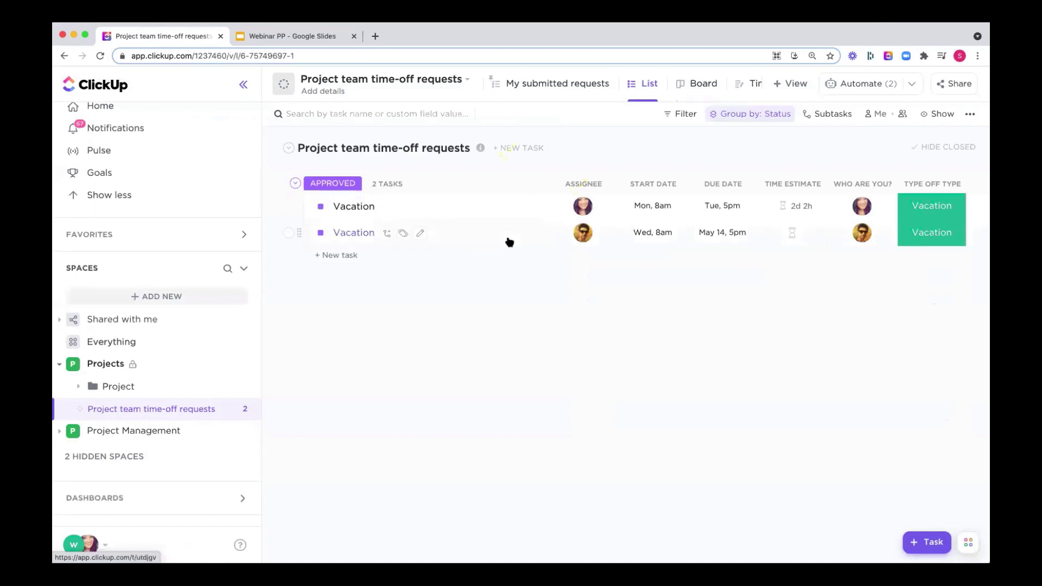
In the Projects space's Availability workload, examine May 10 - May 16 and expand the requester's scheduled tasks.
left_click(106, 366)
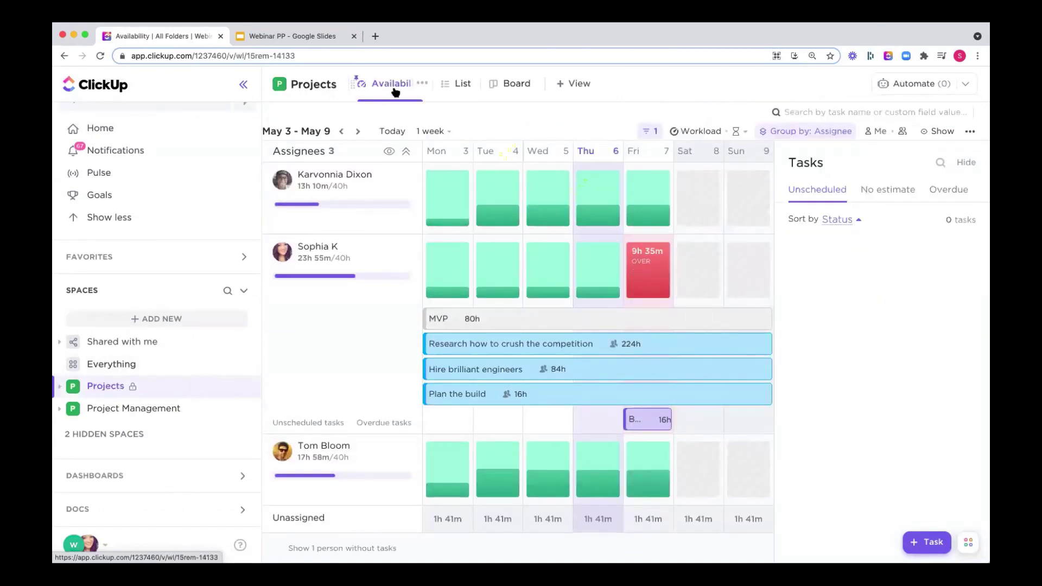
left_click(588, 83)
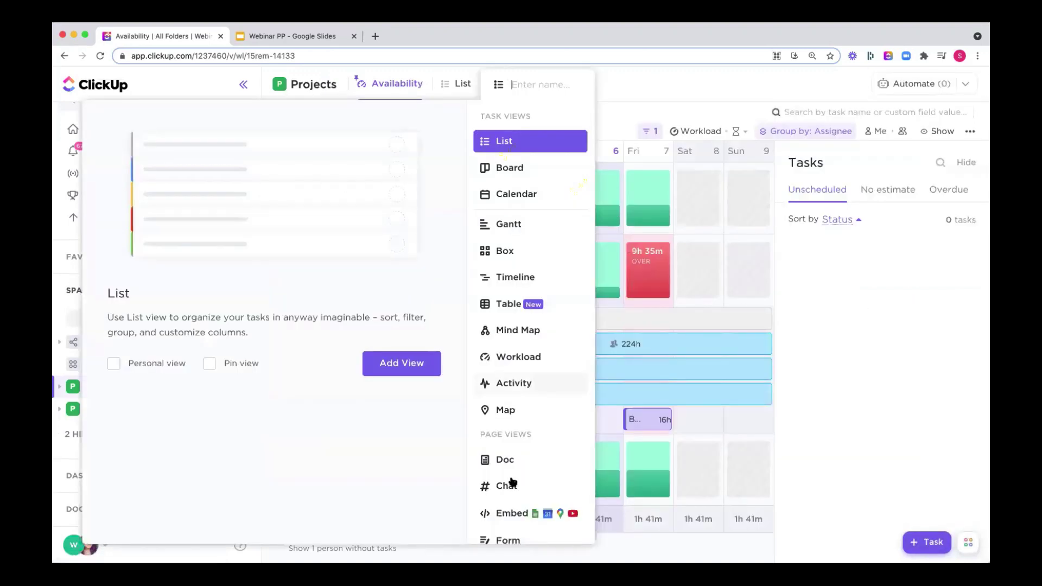
left_click(695, 115)
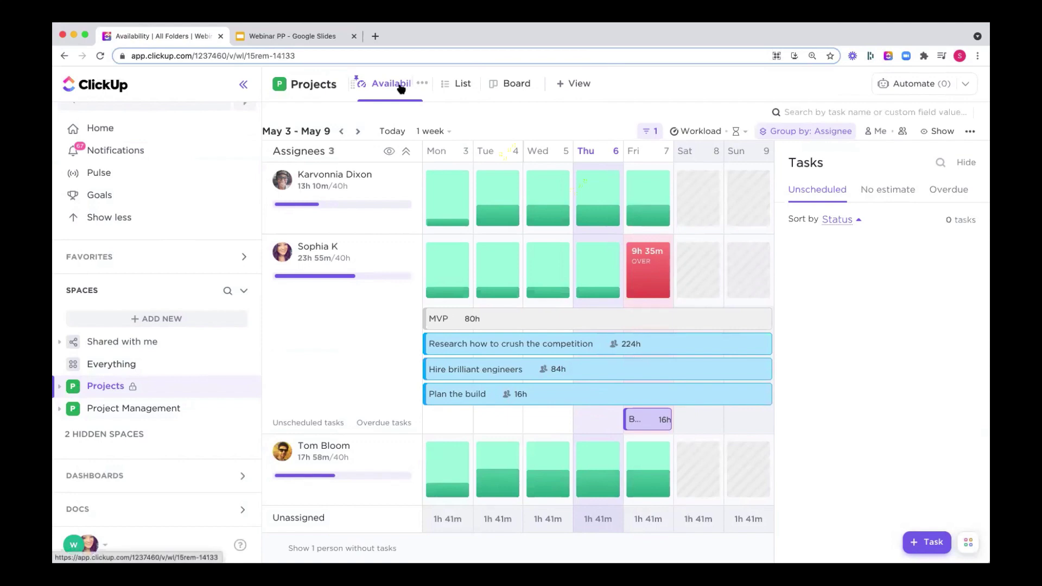
left_click(359, 132)
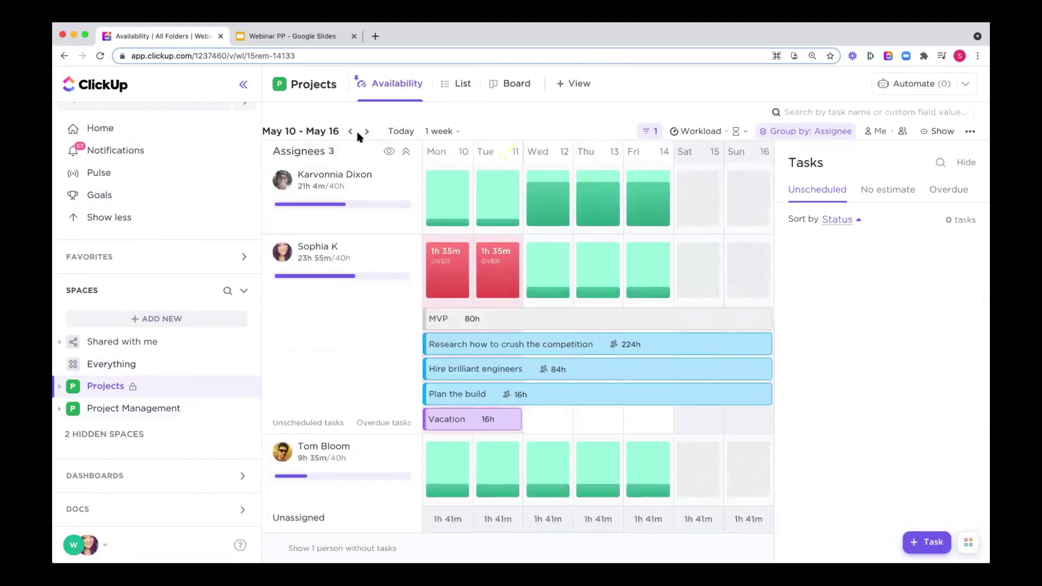
left_click(598, 462)
scroll(598, 461, "down", 5)
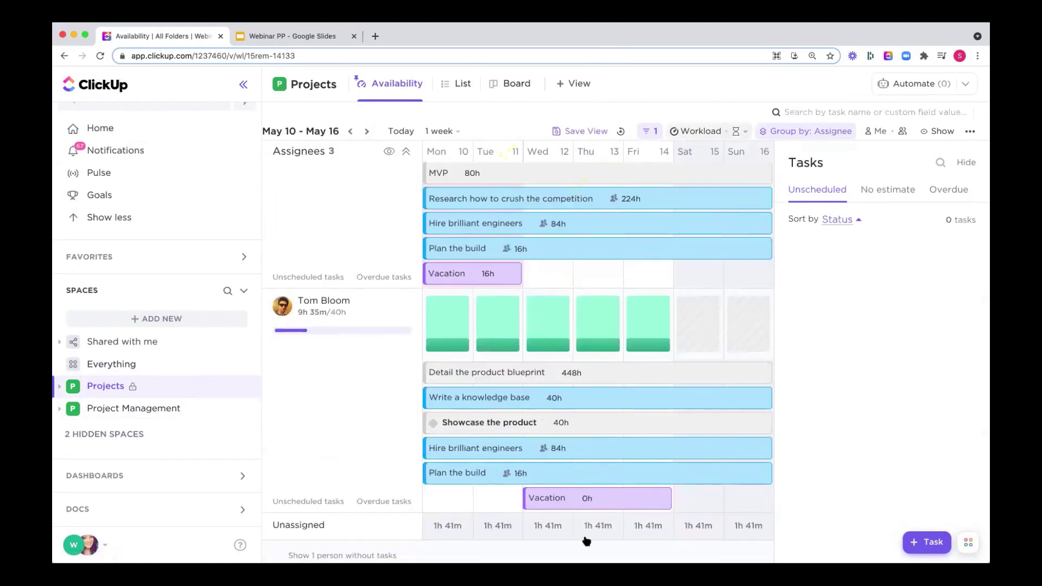
Open the requester's May 12–14 Vacation task from the workload and set its time estimate to 72 hours.
left_click(613, 491)
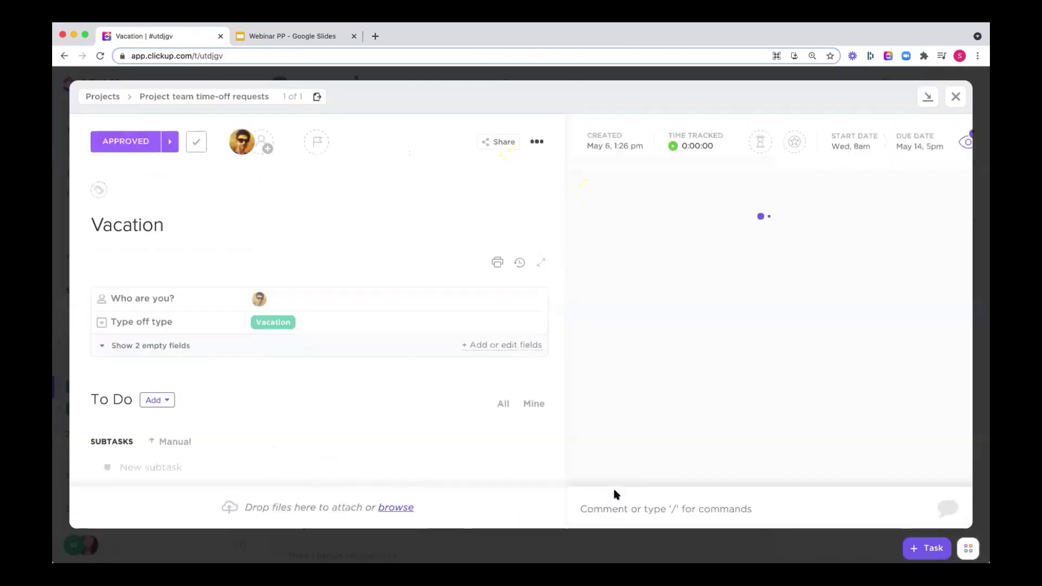
left_click(762, 145)
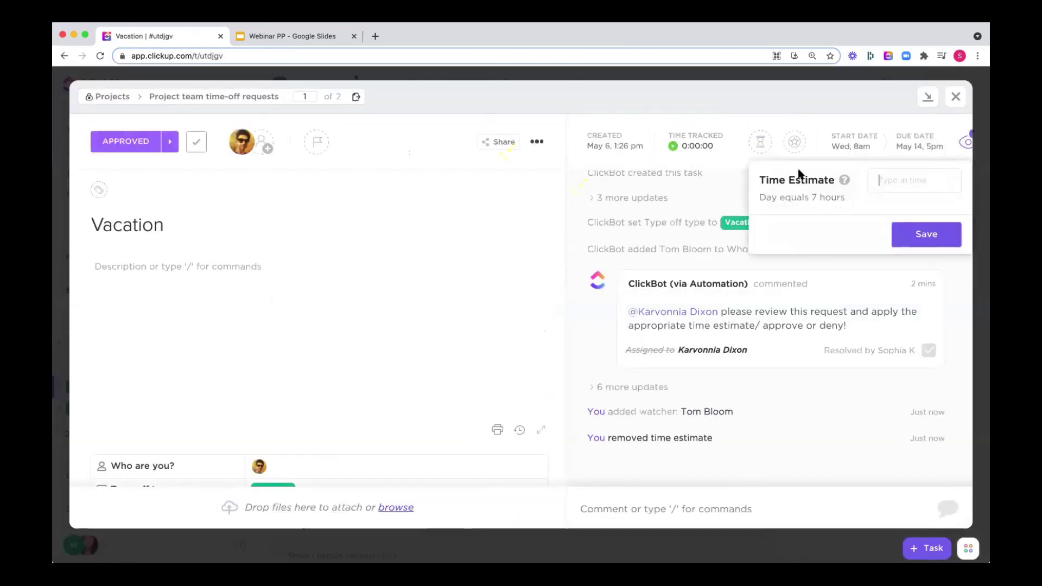
type("72 hr")
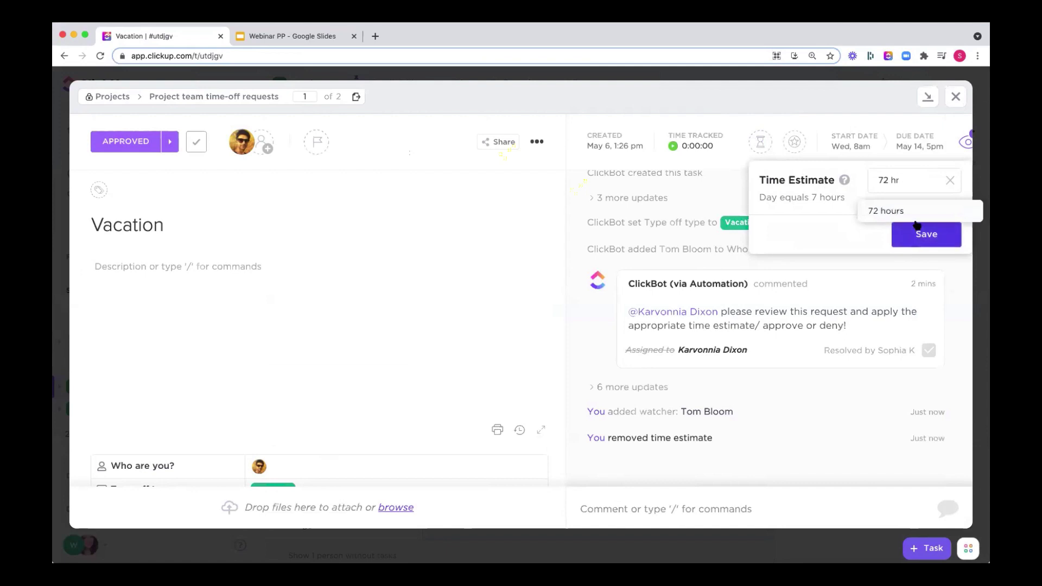
left_click(912, 211)
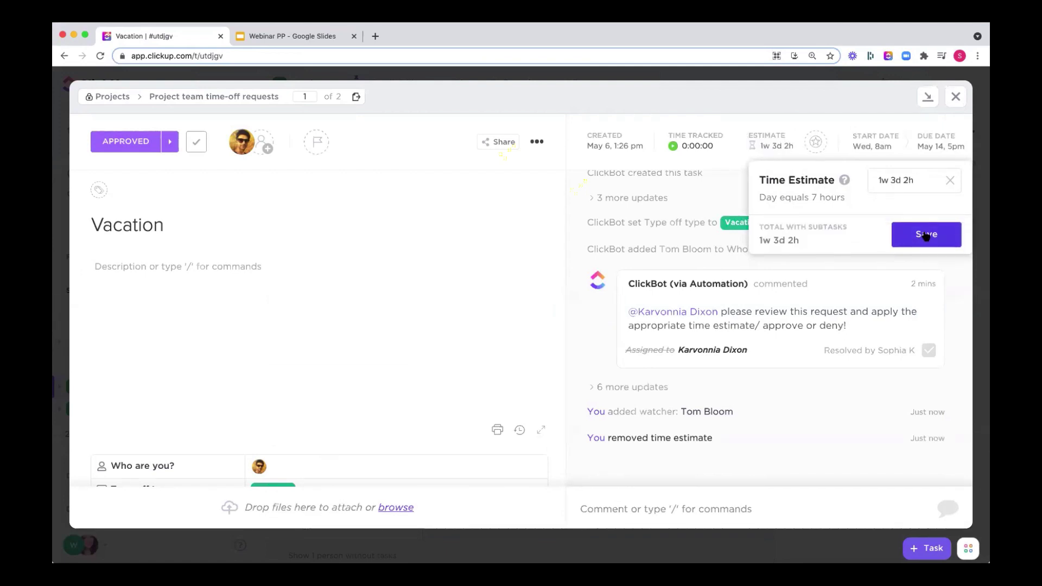
Change the Vacation task's time estimate to 3 days, save it, and reopen the estimate to check it.
left_click_drag(917, 180, 877, 180)
type("3 days")
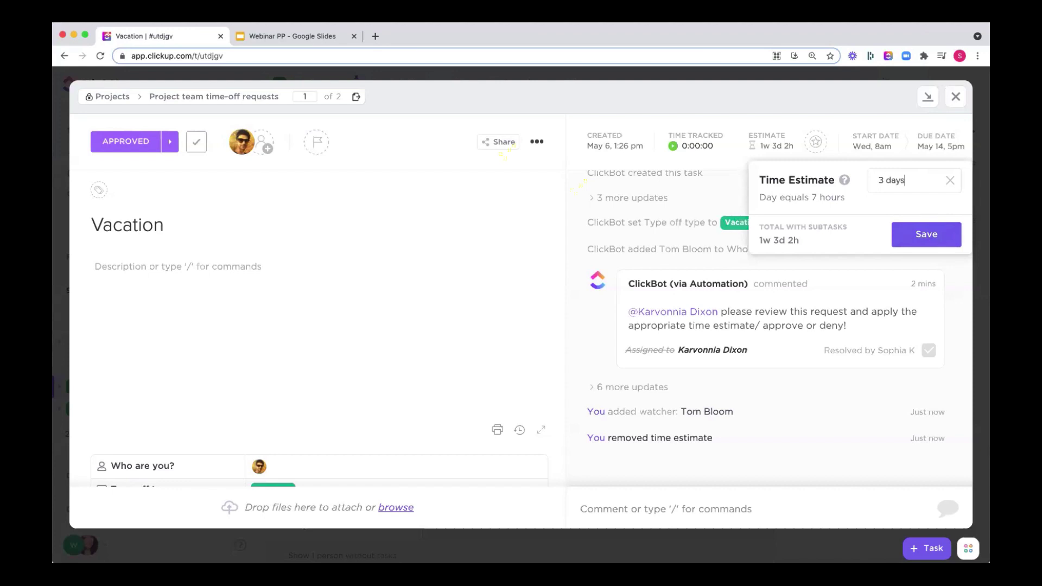
left_click(922, 210)
left_click(926, 234)
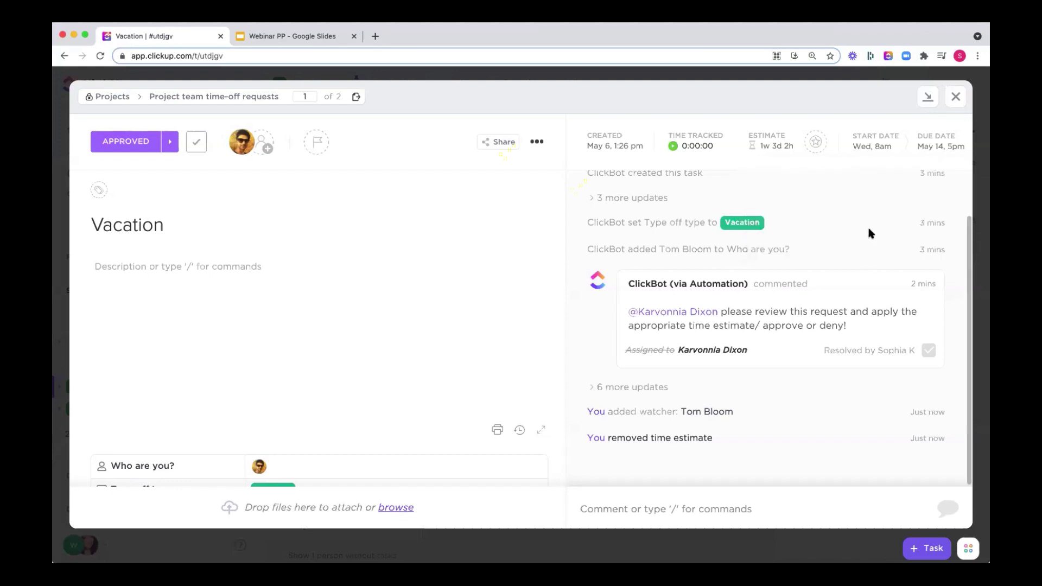
left_click(775, 143)
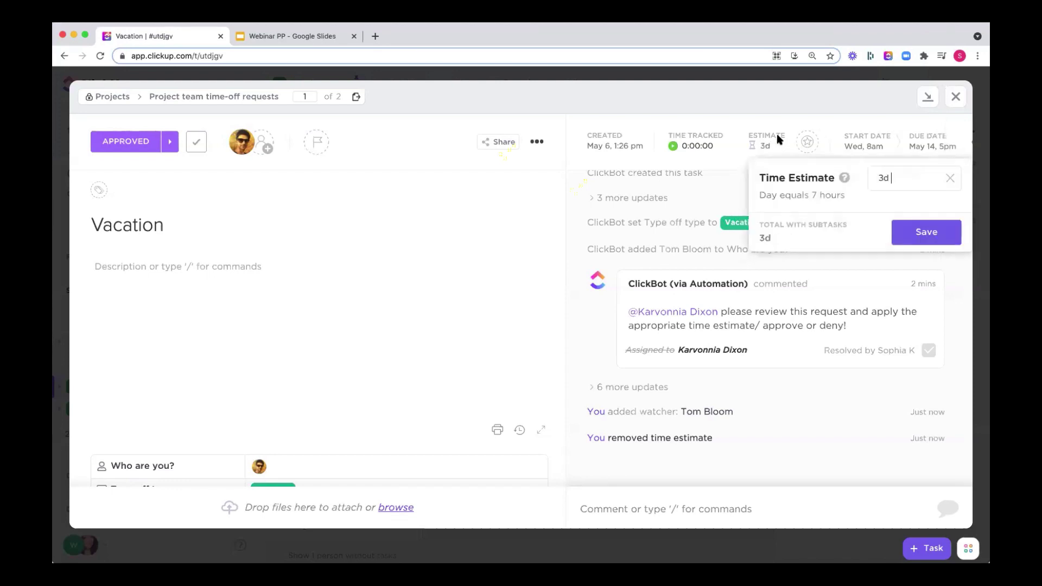
Close the Vacation task and examine the requester's capacity on May 12–14 in the Availability workload, collapsing and expanding their scheduled tasks.
left_click(831, 90)
key("Escape")
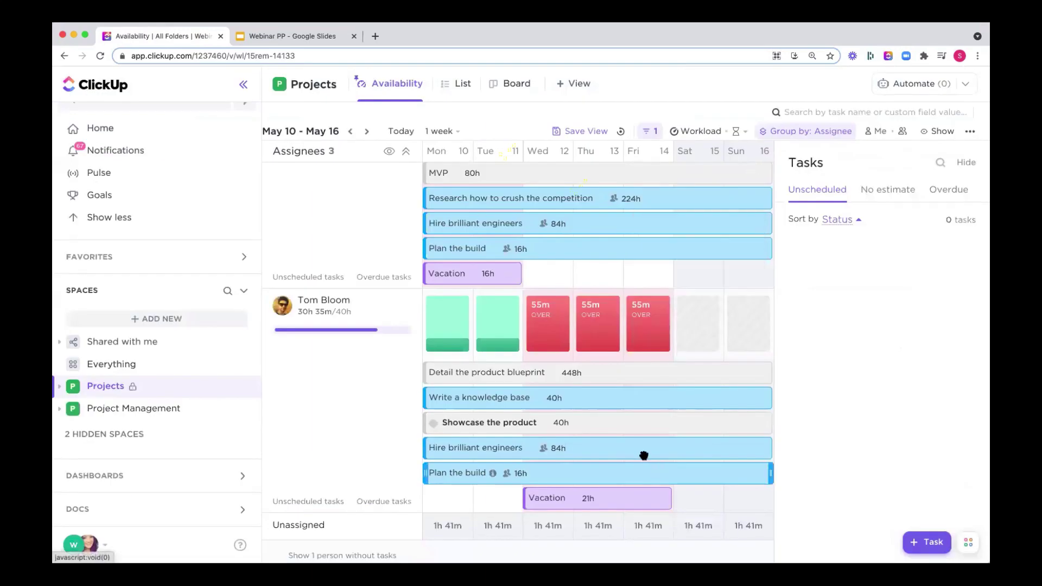
mouse_move(547, 319)
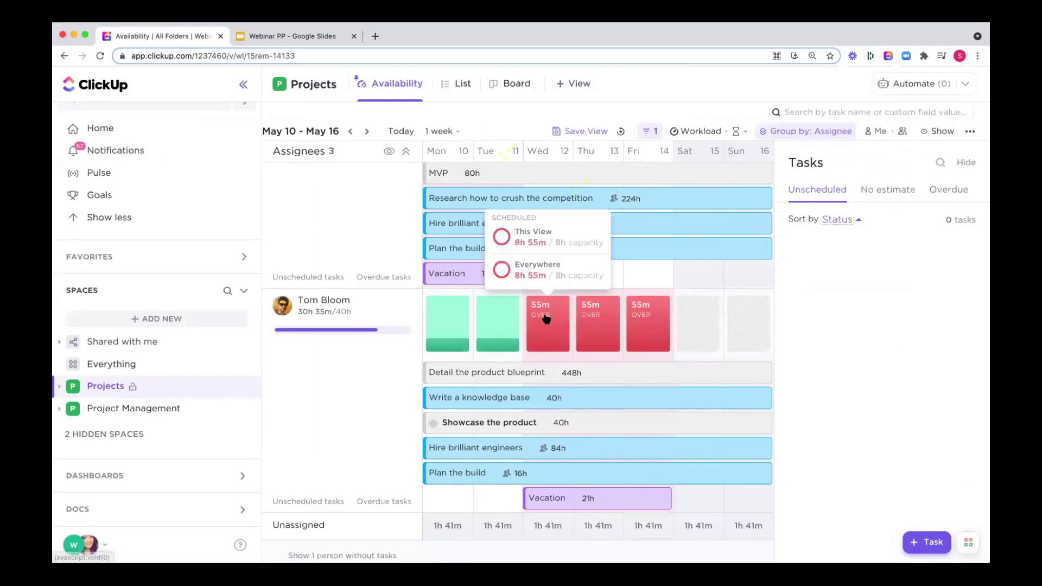
left_click(638, 296)
mouse_move(592, 418)
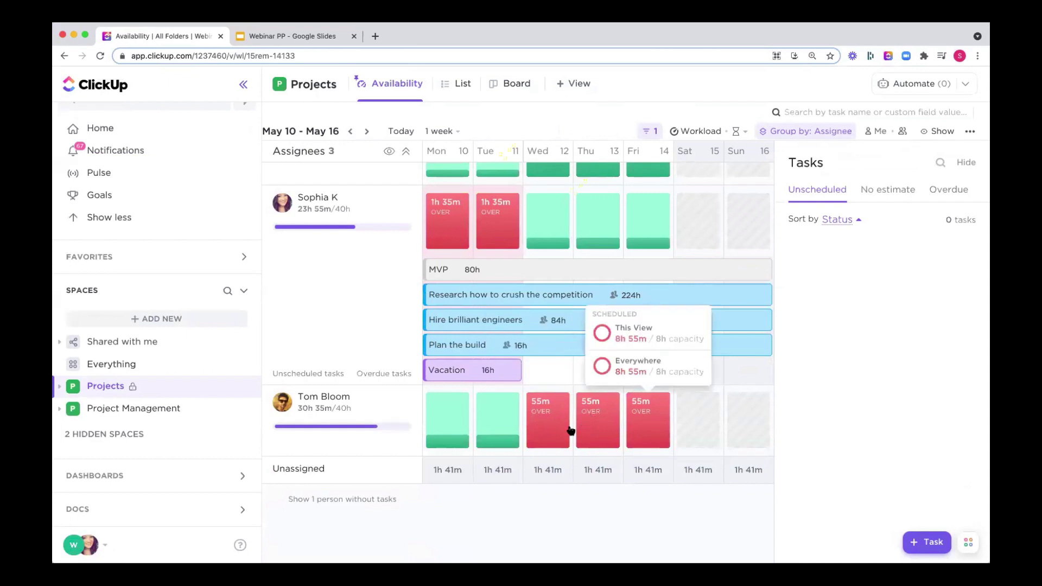
left_click(597, 423)
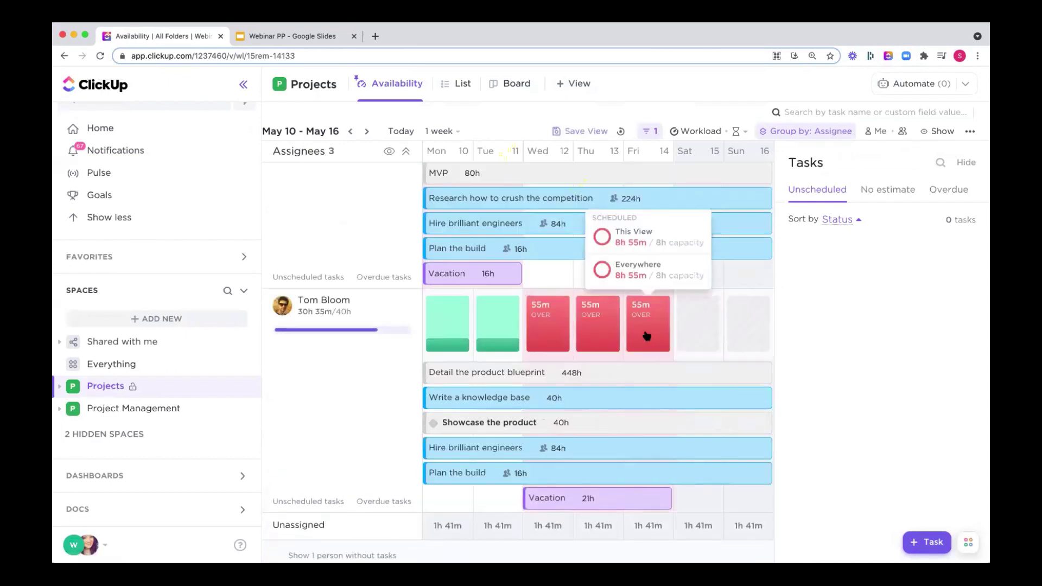
left_click(604, 334)
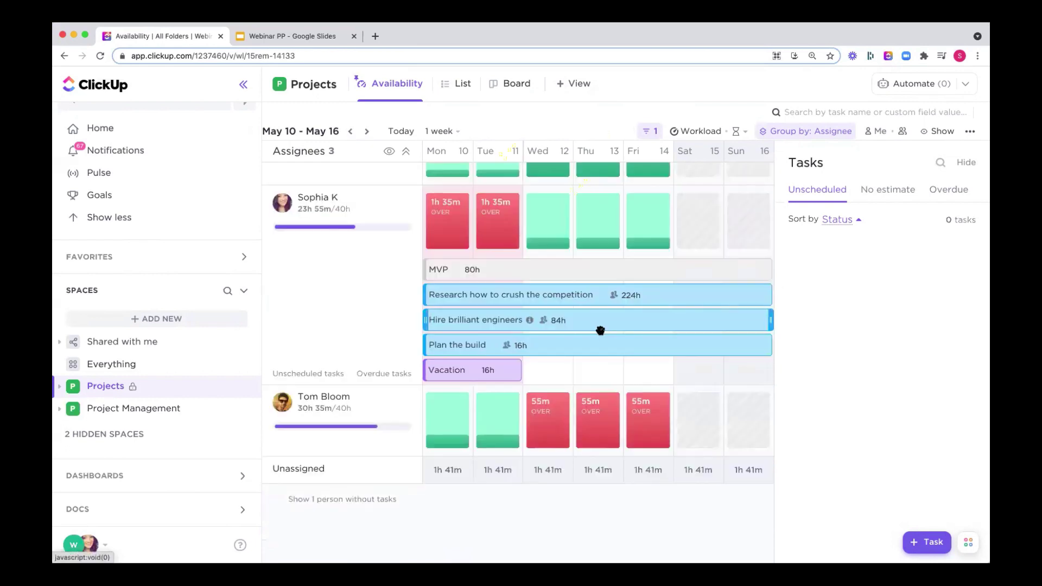
In the Project team time-off requests list, set the status of the Vacation request due May 14 to Complete.
left_click(58, 387)
left_click(108, 411)
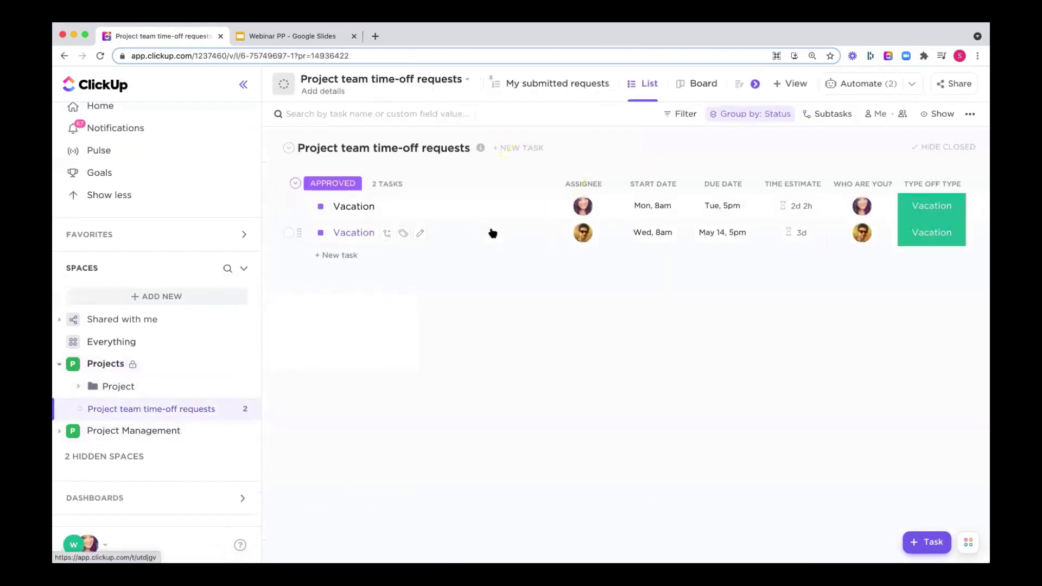
left_click(321, 233)
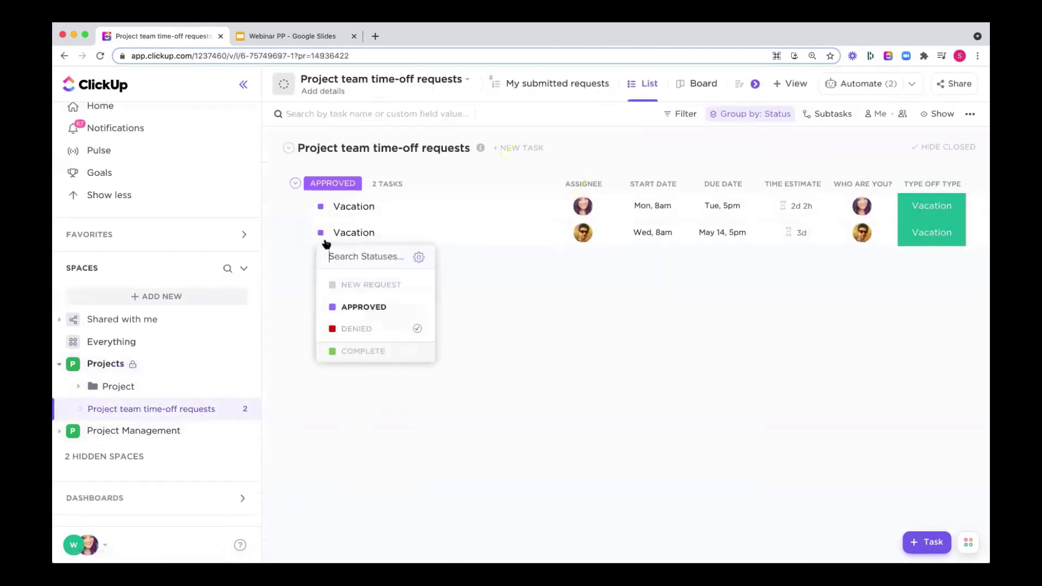
left_click(335, 350)
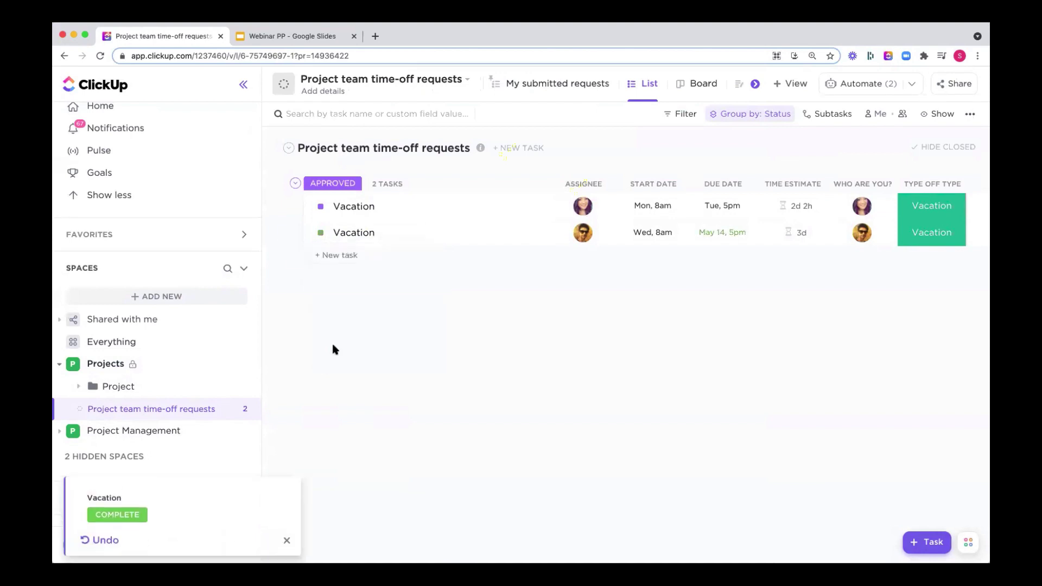
Check the May 10 - May 16 week in the Projects space's Availability workload and return to May 3 - May 9.
left_click(89, 364)
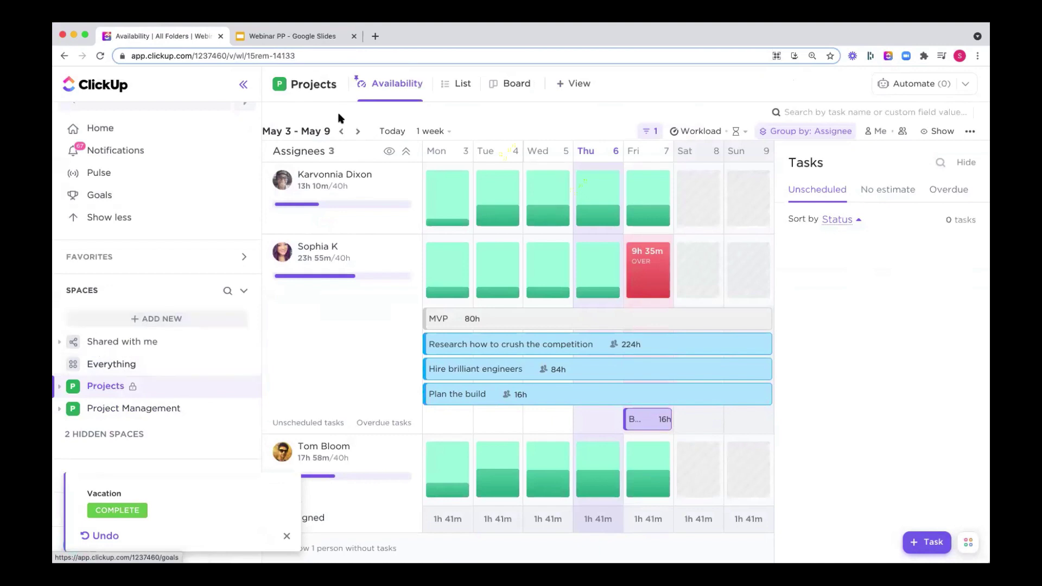
left_click(357, 131)
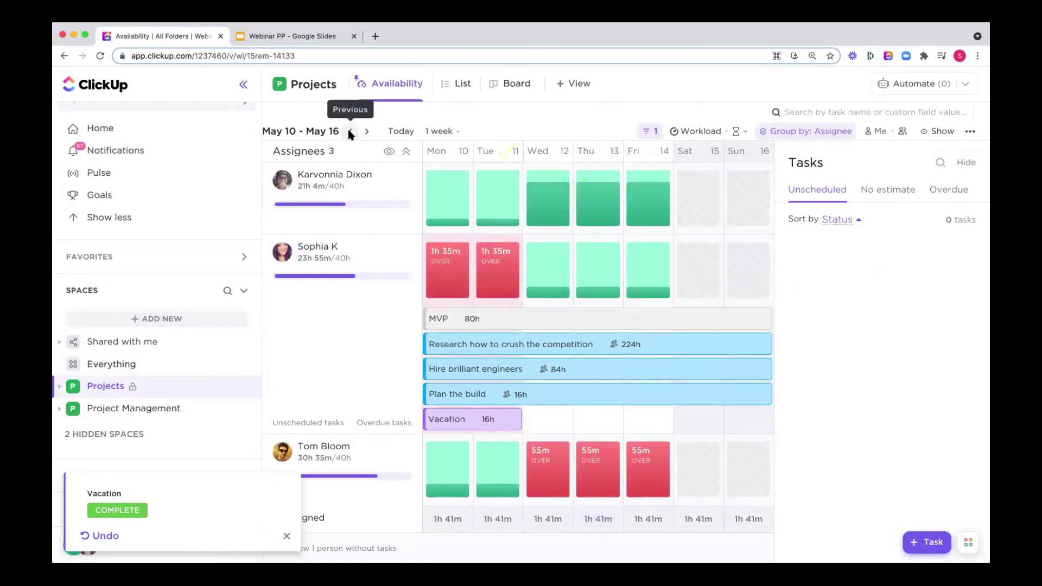
left_click(351, 132)
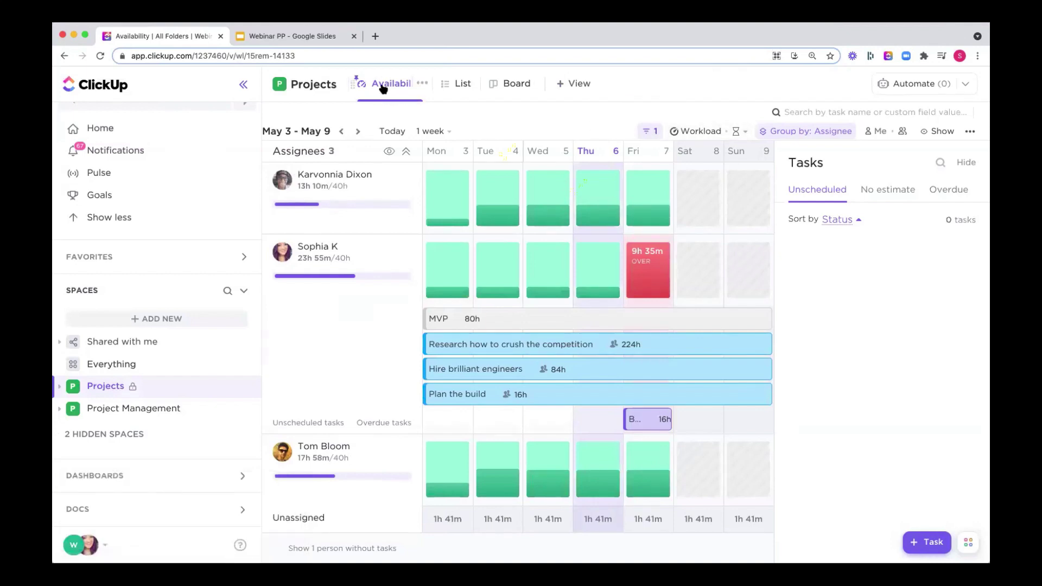
Add the closed status Complete to the Availability view's "Status is not" filter alongside New Request and Denied, and close the filter settings.
left_click(648, 139)
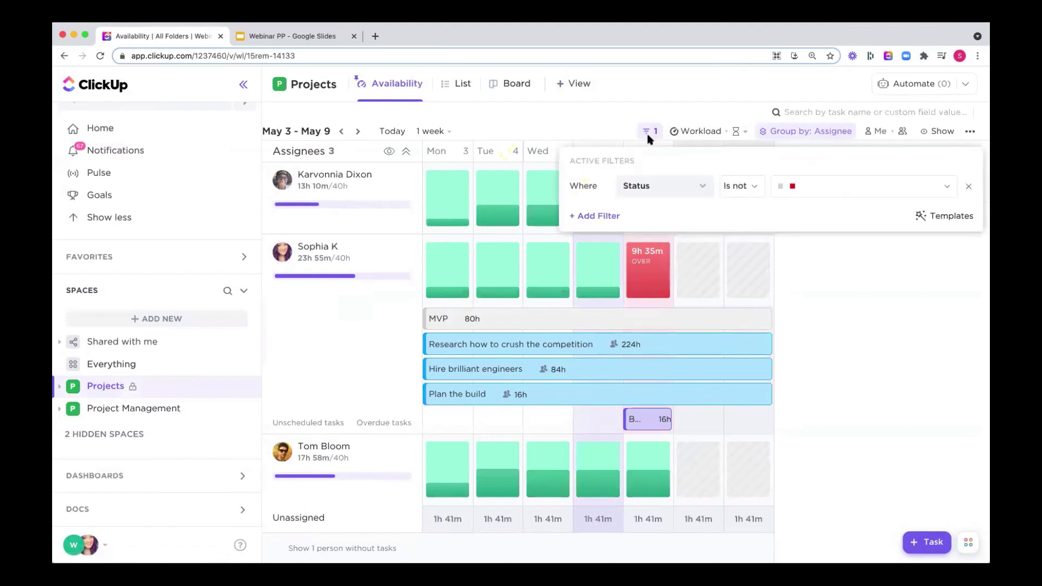
left_click(798, 190)
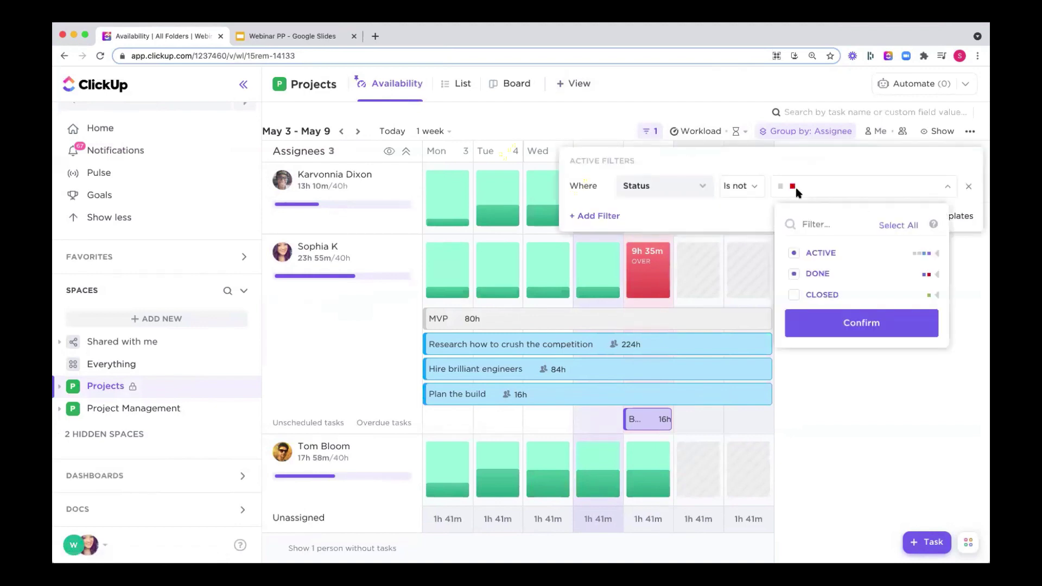
left_click(938, 274)
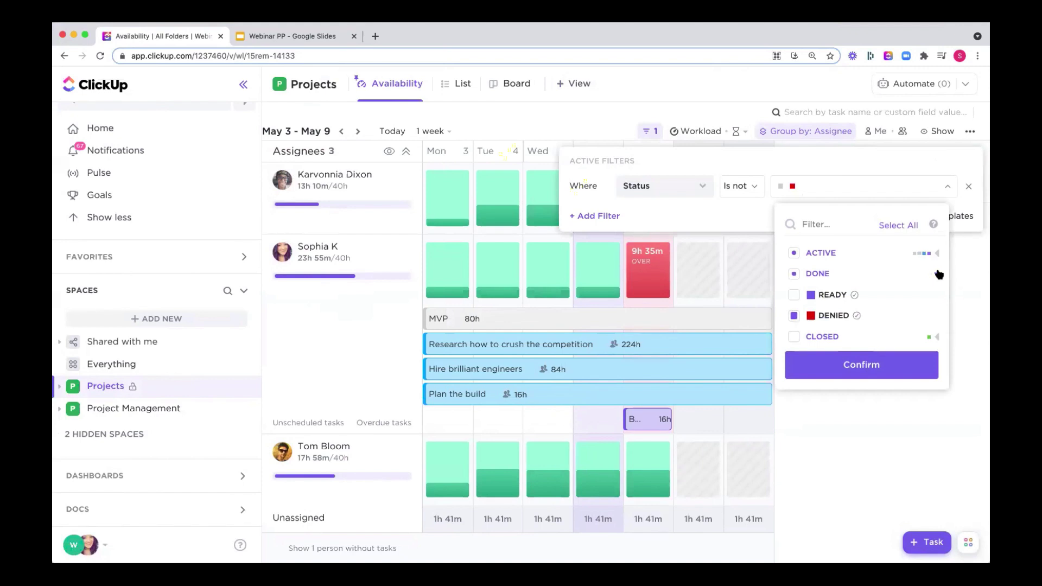
left_click(938, 253)
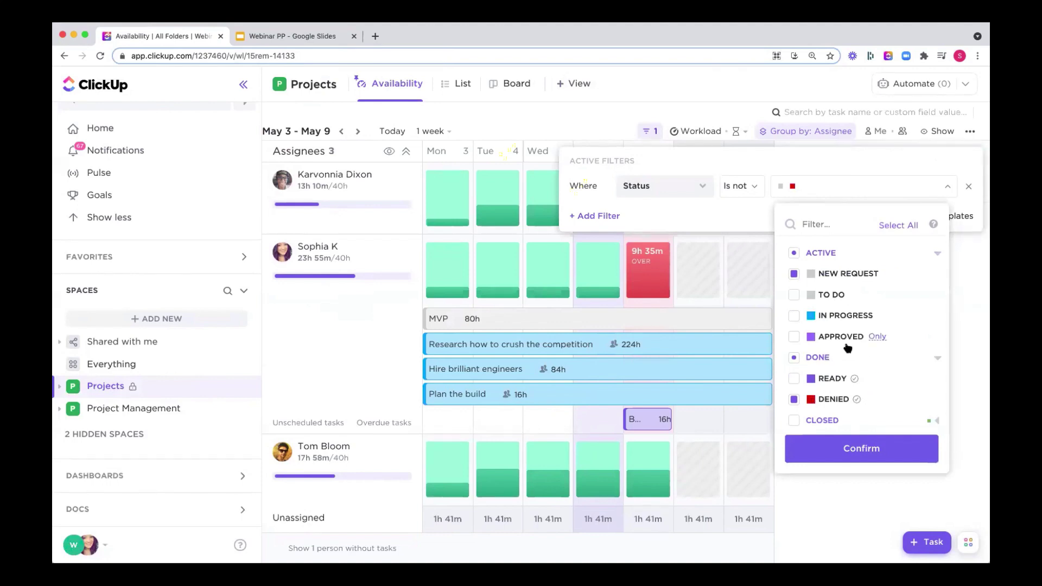
left_click(939, 422)
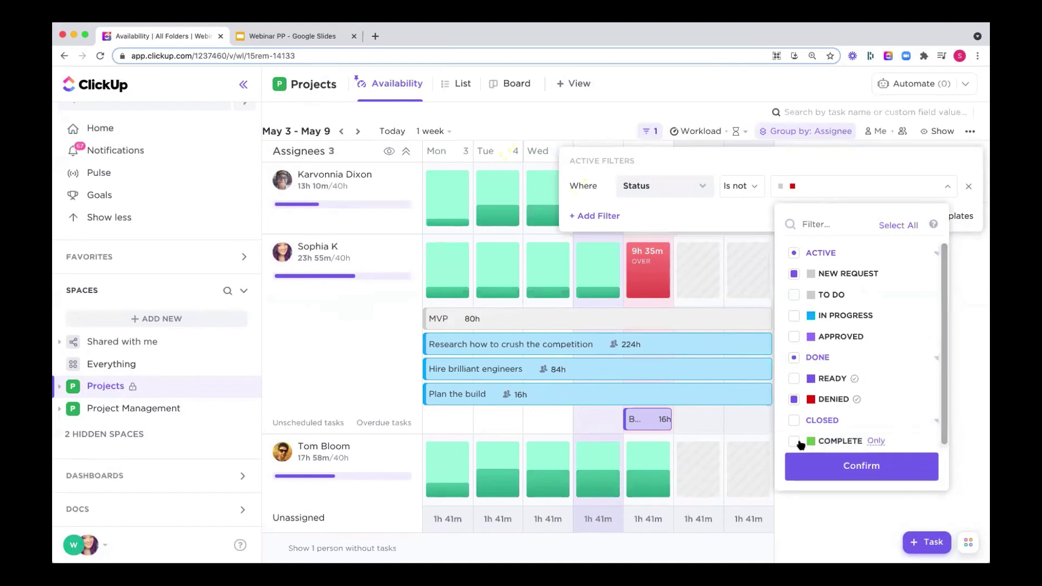
left_click(794, 440)
scroll(878, 406, "down", 1)
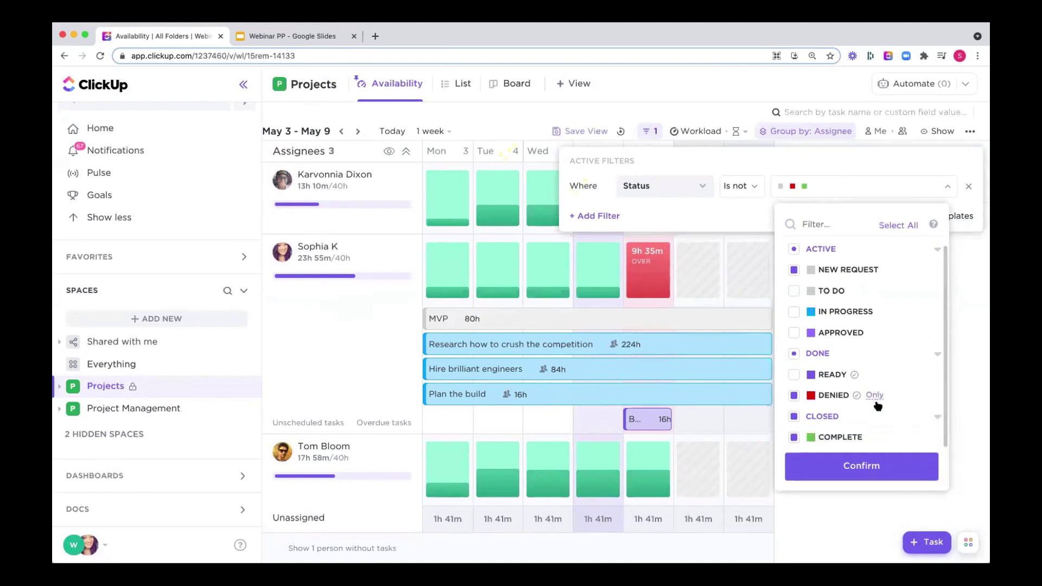
left_click(860, 465)
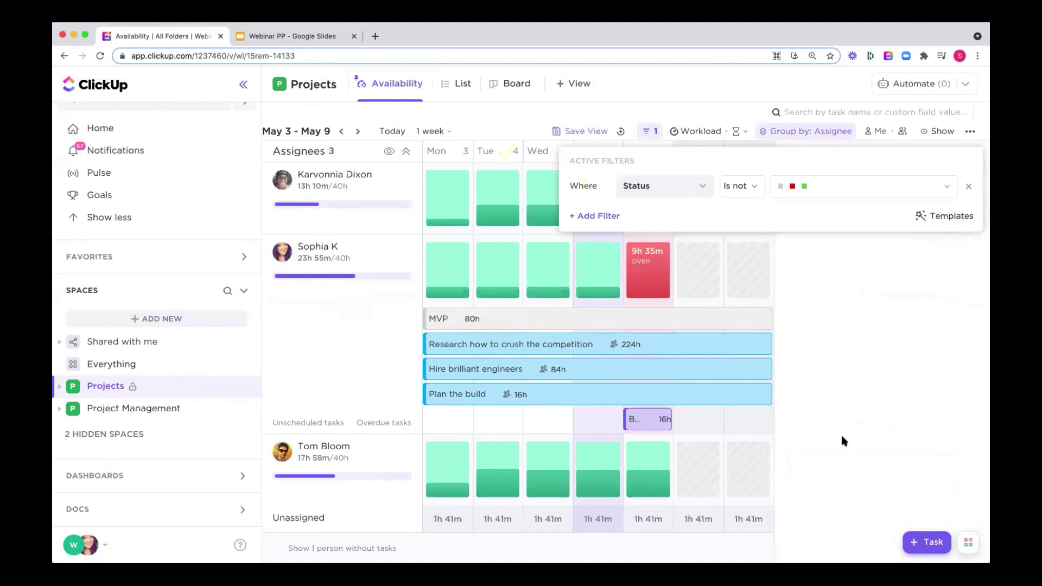
left_click(829, 343)
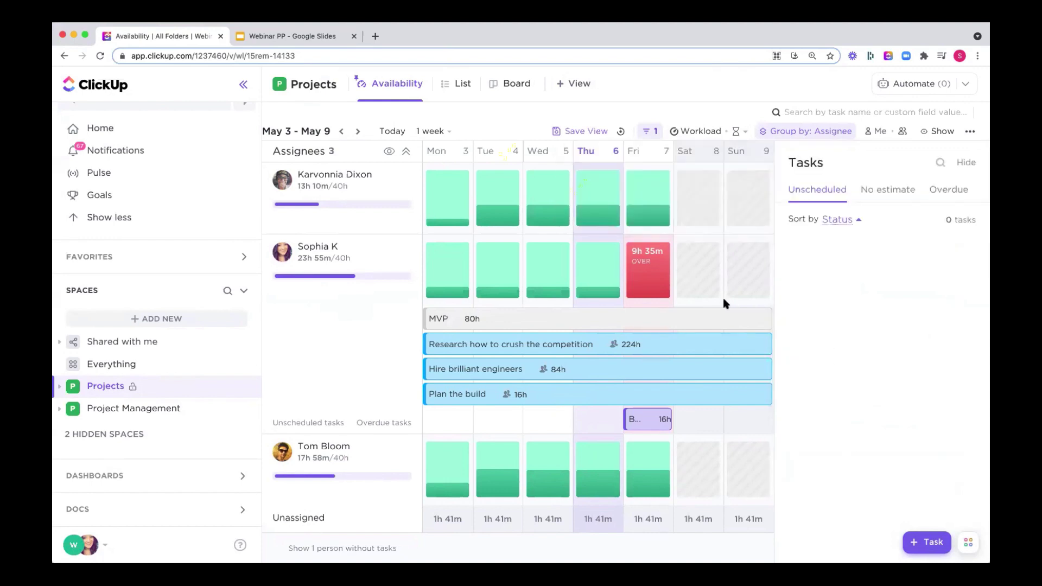
View the first assignee's profile from the workload, close it, and open the second assignee's profile.
mouse_move(530, 194)
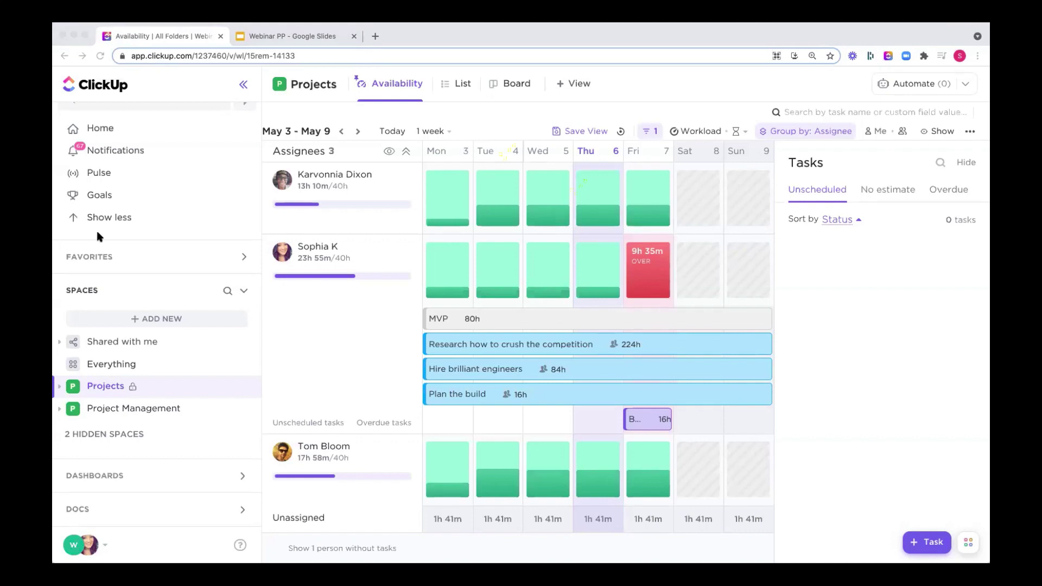
left_click(334, 232)
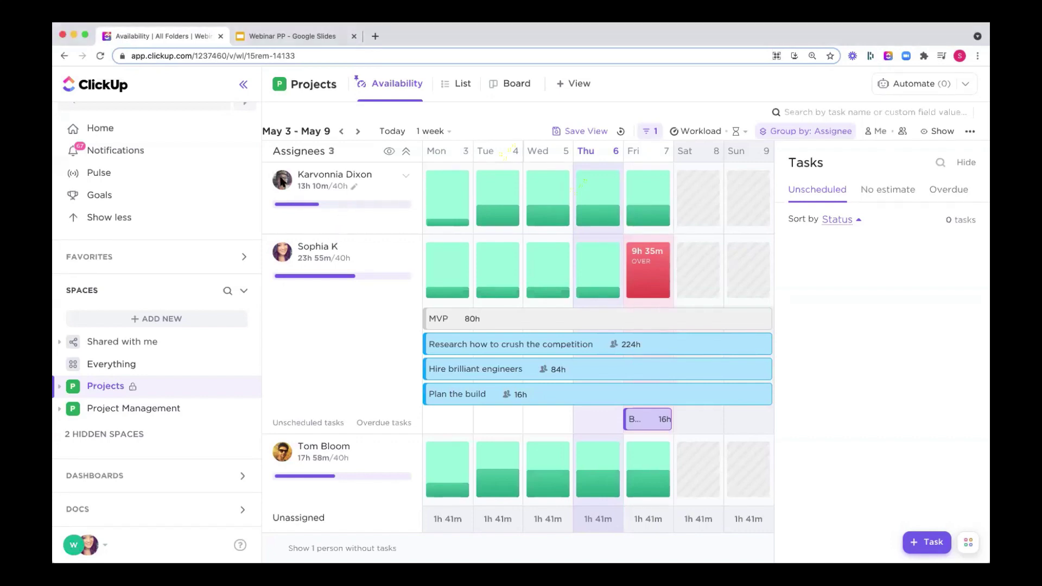
left_click(318, 176)
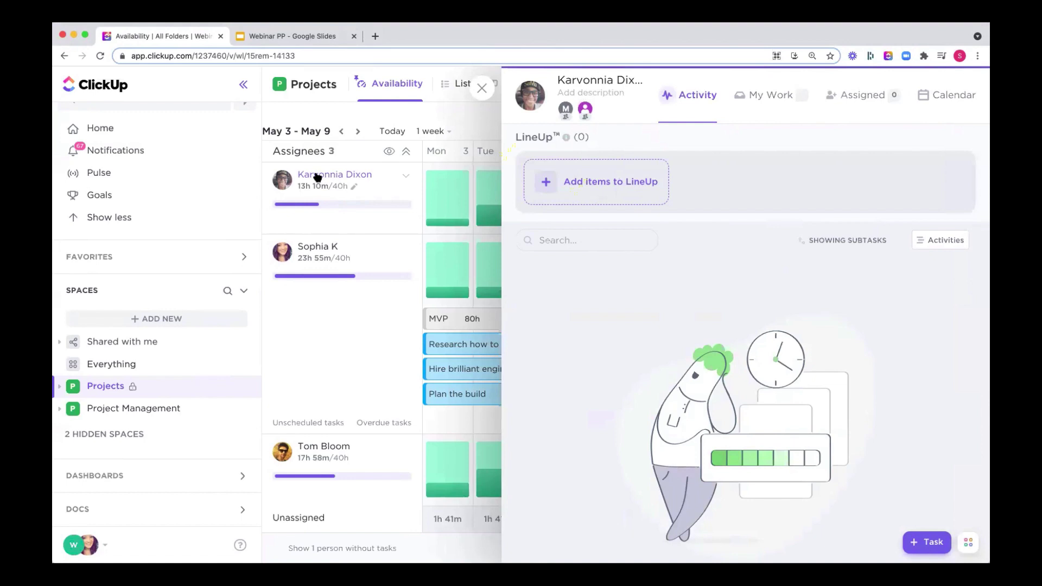
left_click(481, 89)
left_click(307, 248)
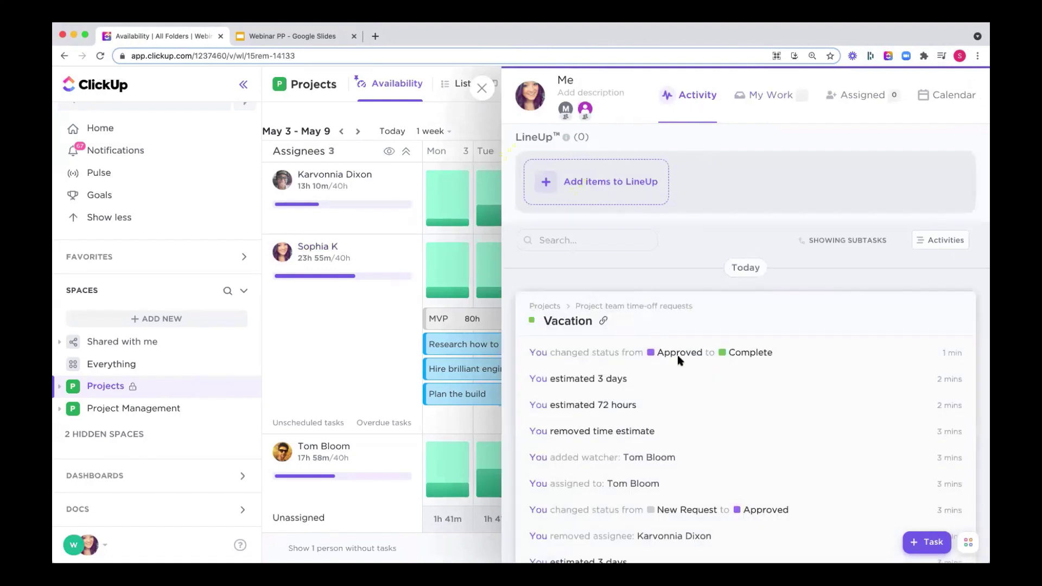
Filter the profile's activity feed to show only Comments and Due date activities.
left_click(930, 238)
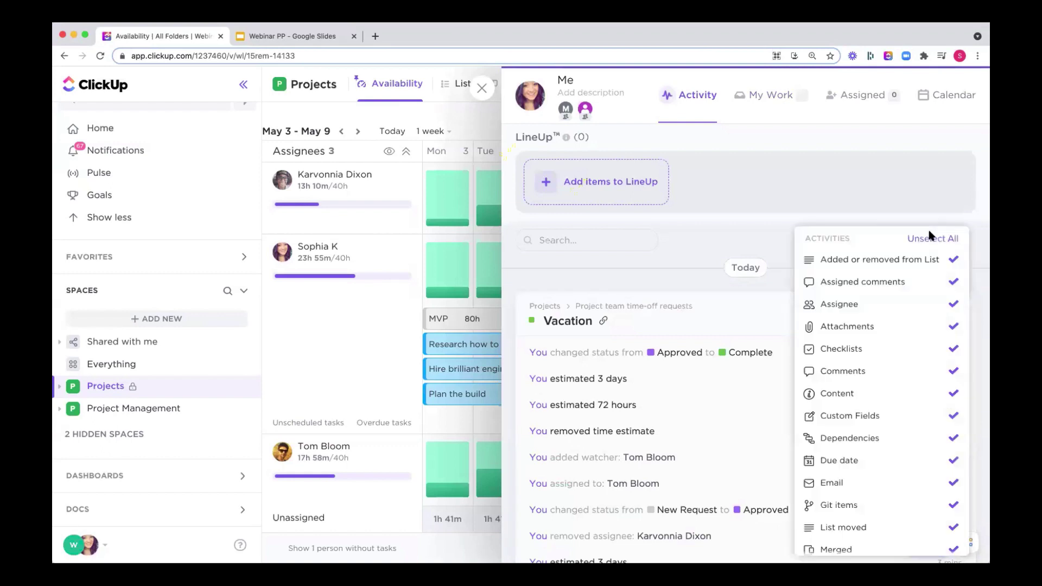
left_click(924, 240)
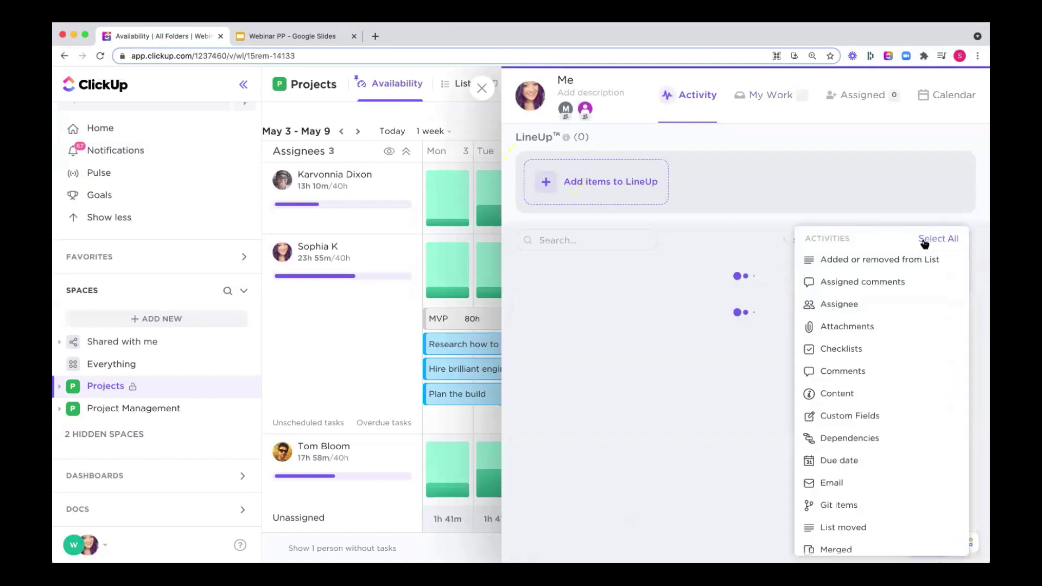
left_click(860, 372)
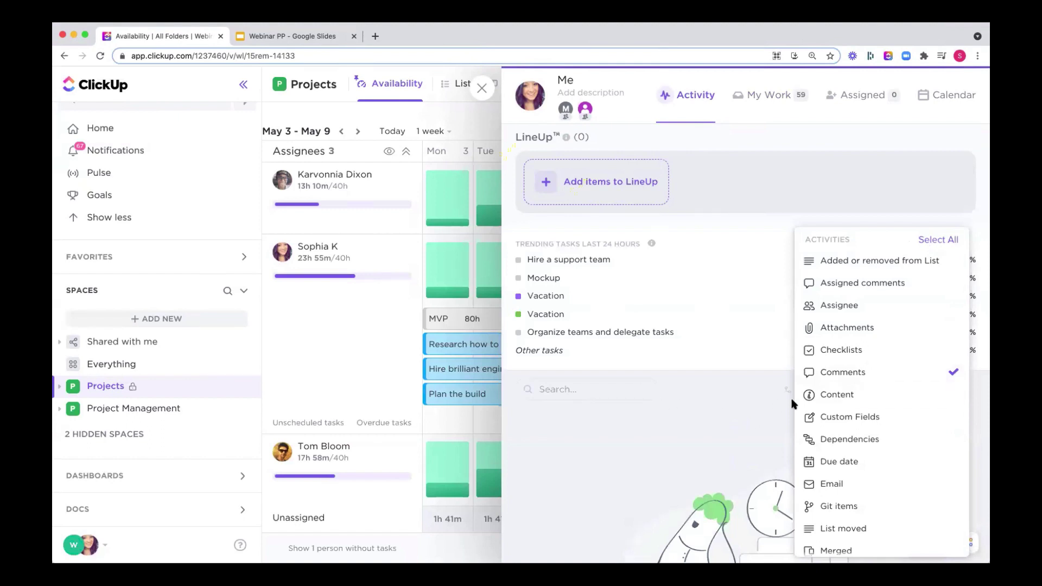
left_click(864, 465)
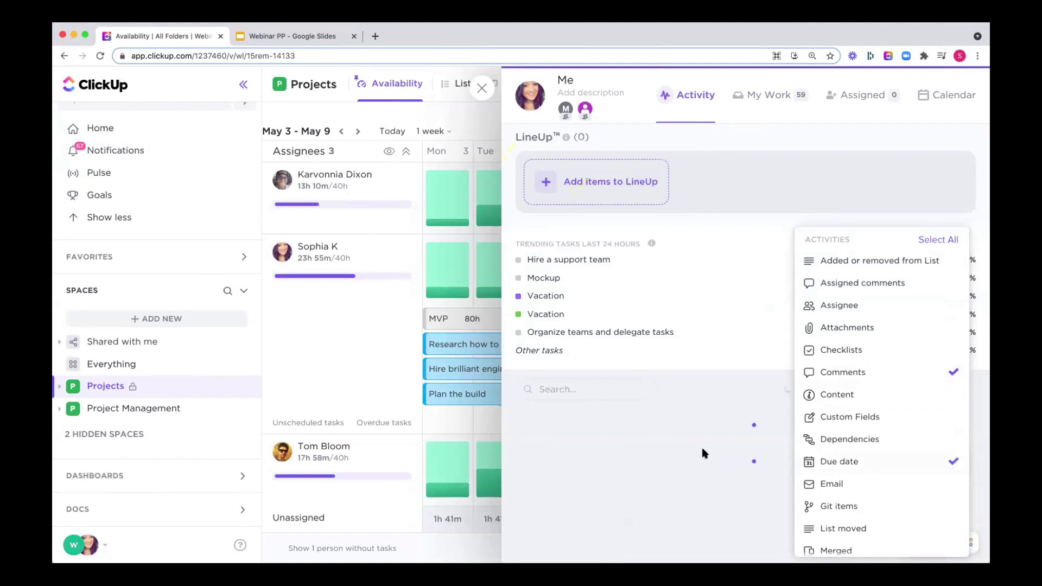
left_click(693, 387)
Review the filtered activity feed and the explanation of the Trending Tasks Last 24 Hours section.
scroll(618, 429, "down", 2)
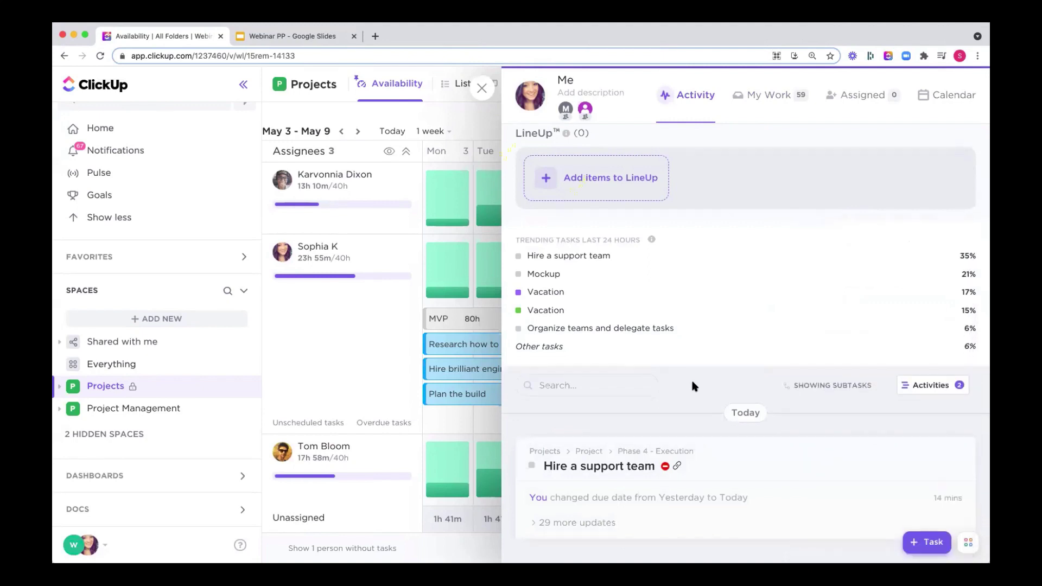
left_click(545, 465)
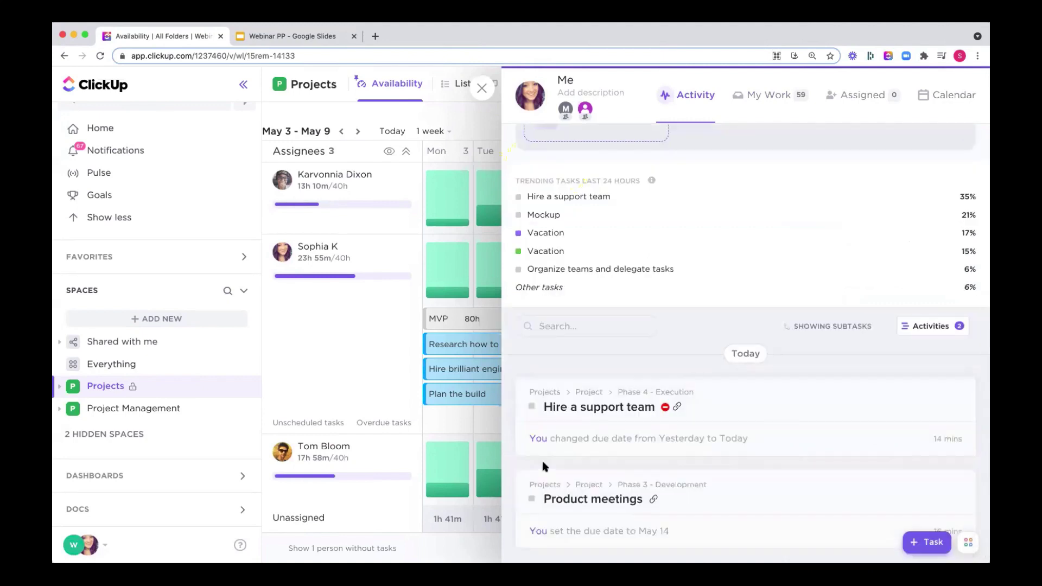
scroll(543, 466, "up", 2)
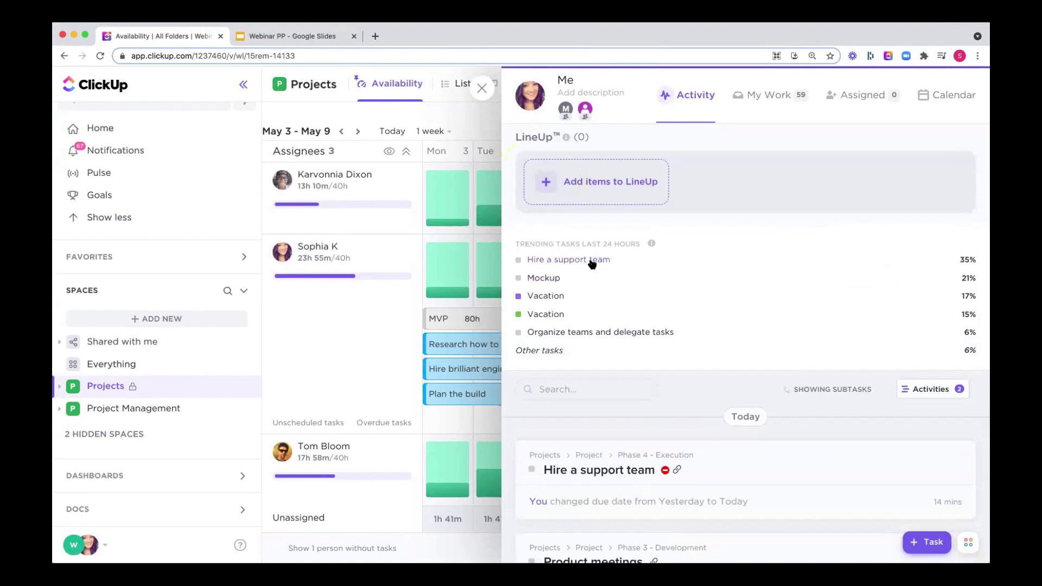
mouse_move(651, 239)
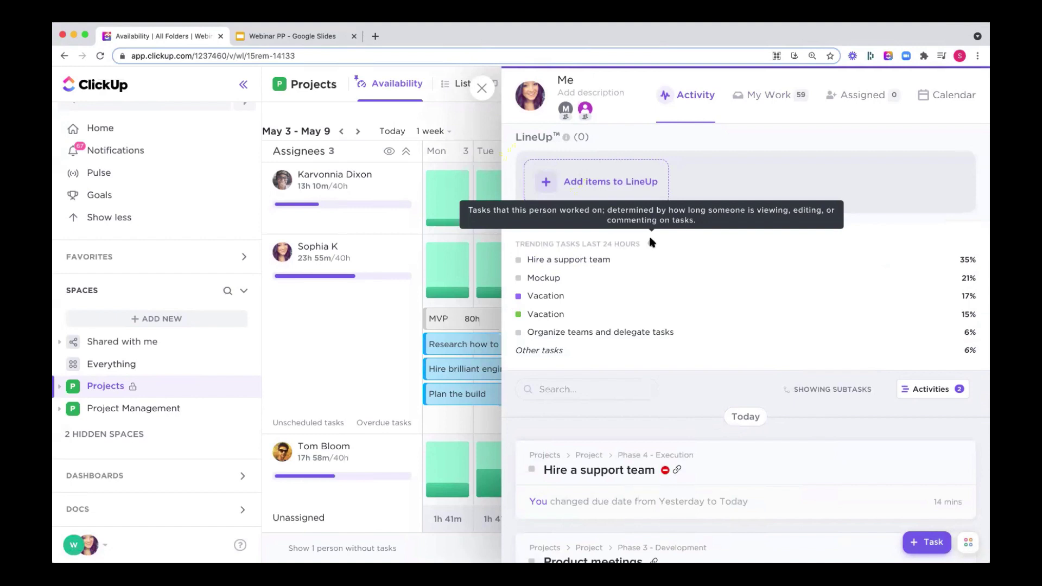
Look through the profile's My Work to-do list, expanding and collapsing the Overdue and Next groups.
left_click(778, 98)
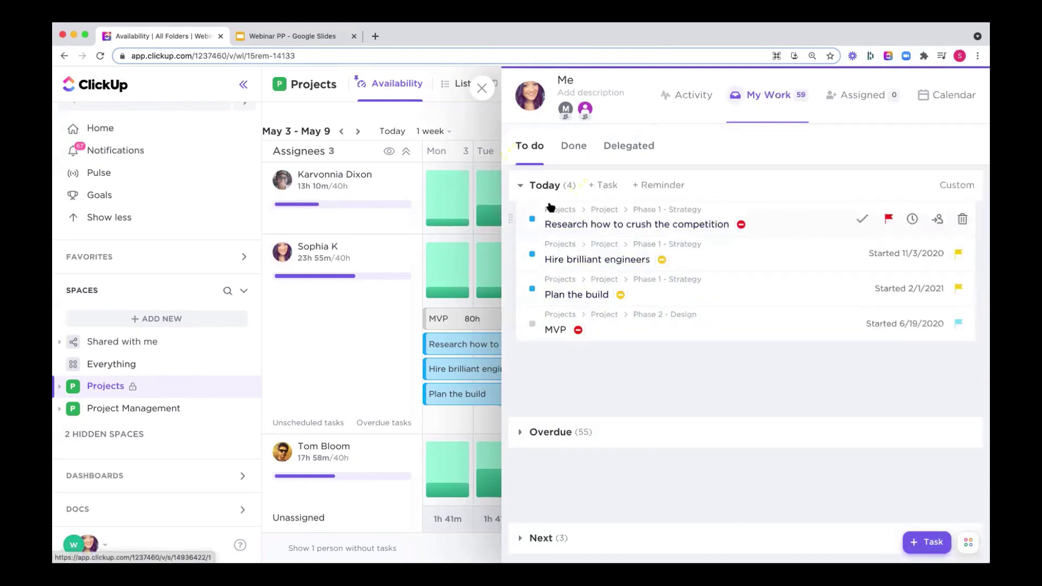
left_click(516, 432)
scroll(515, 432, "down", 3)
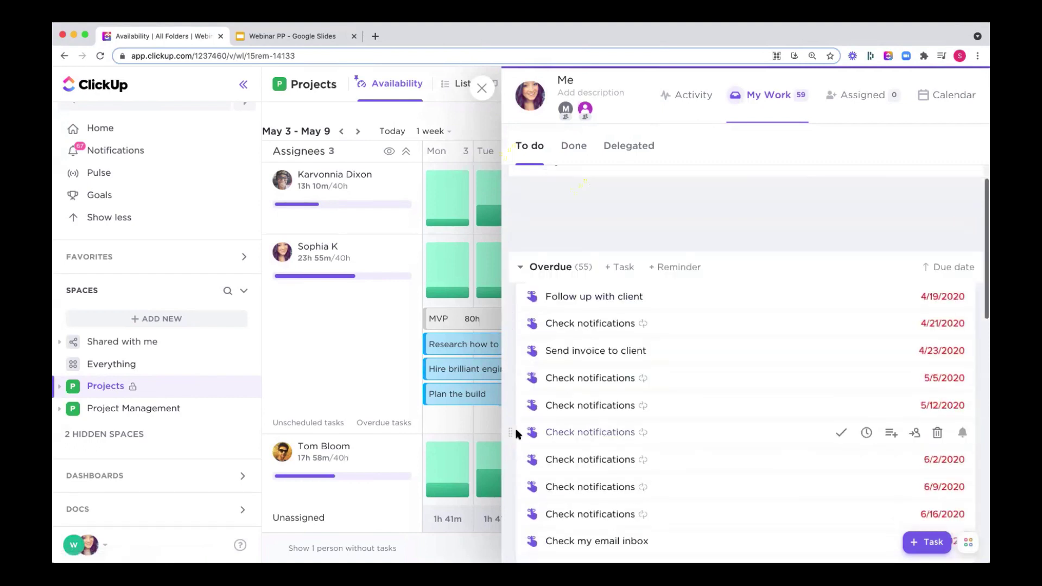
left_click(521, 268)
left_click(526, 478)
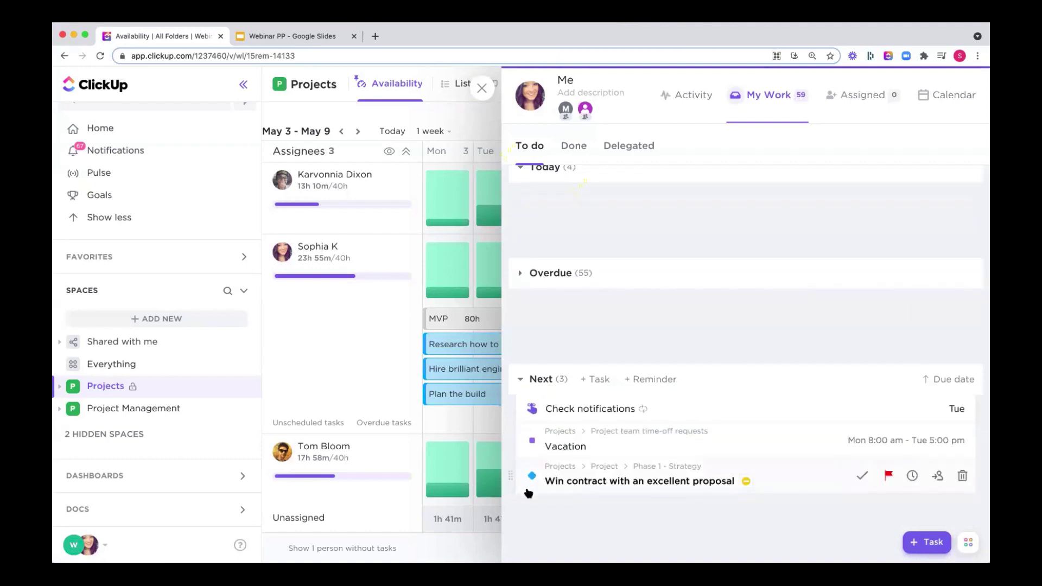
left_click(521, 379)
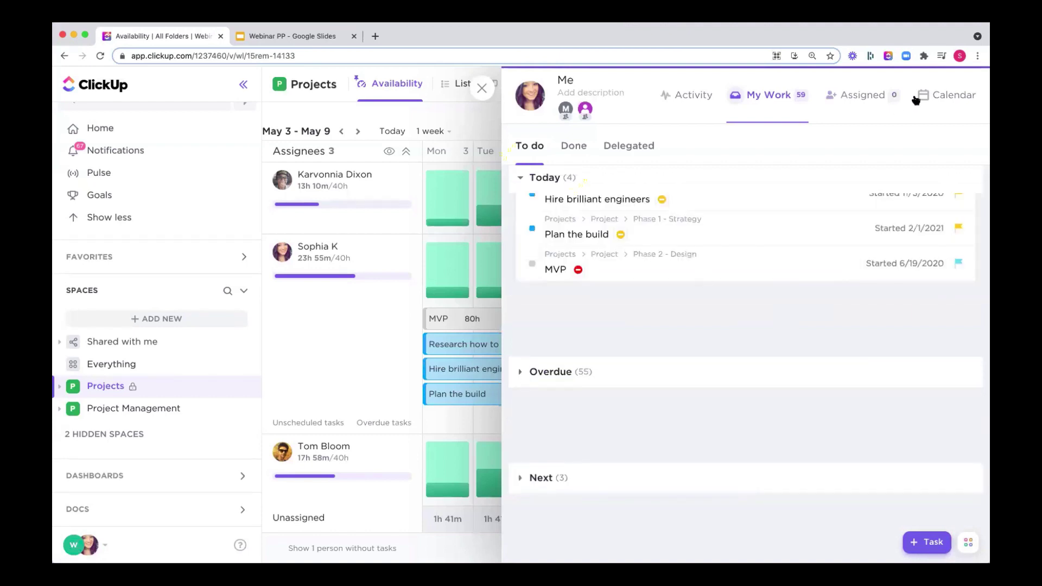
View the profile's calendar and advance it to May 7, Friday.
left_click(944, 98)
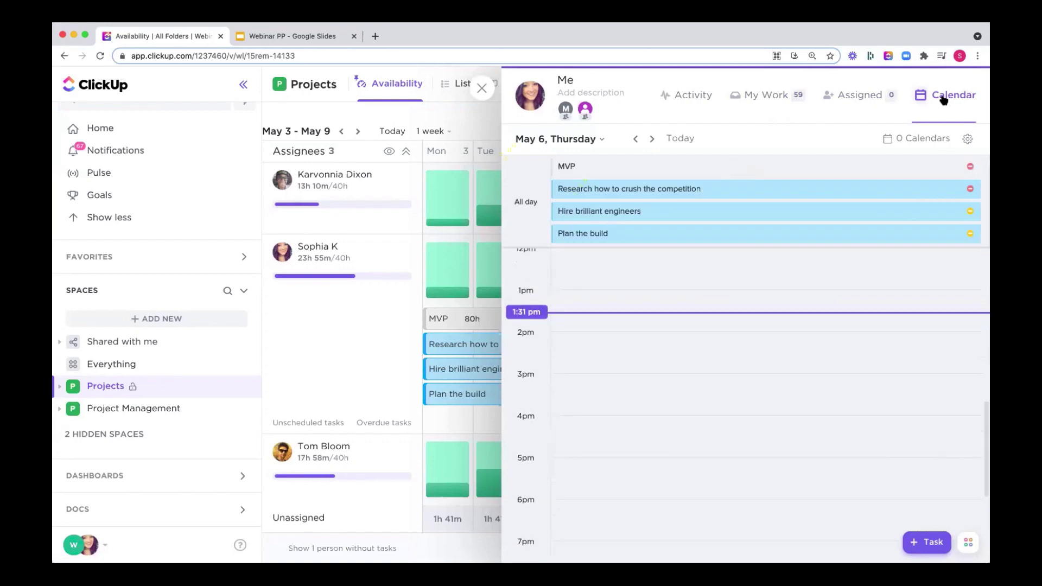
scroll(862, 370, "up", 3)
left_click(652, 139)
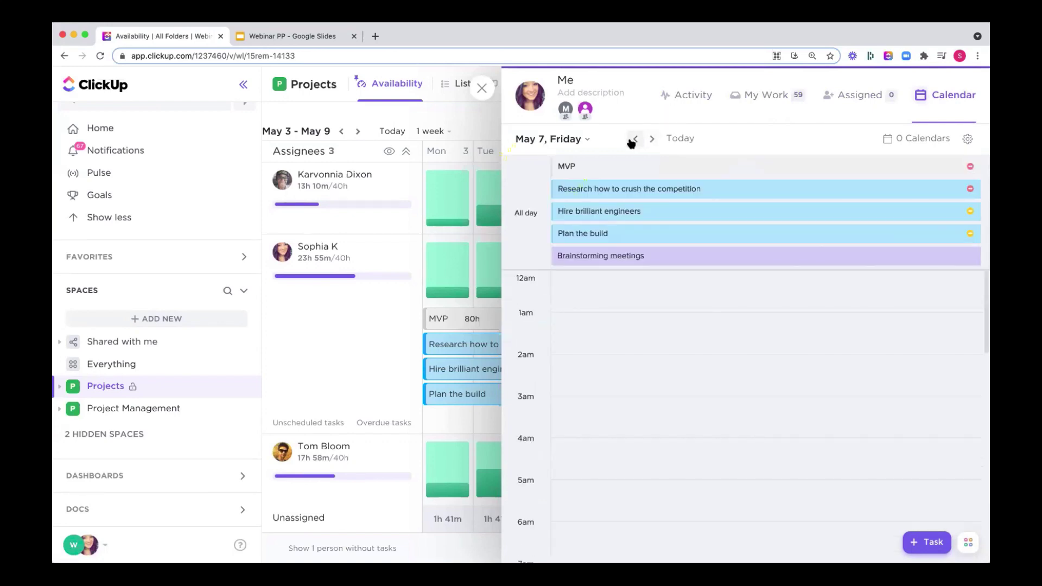
View the previous day, May 6, in the profile's calendar and close the profile.
left_click(633, 139)
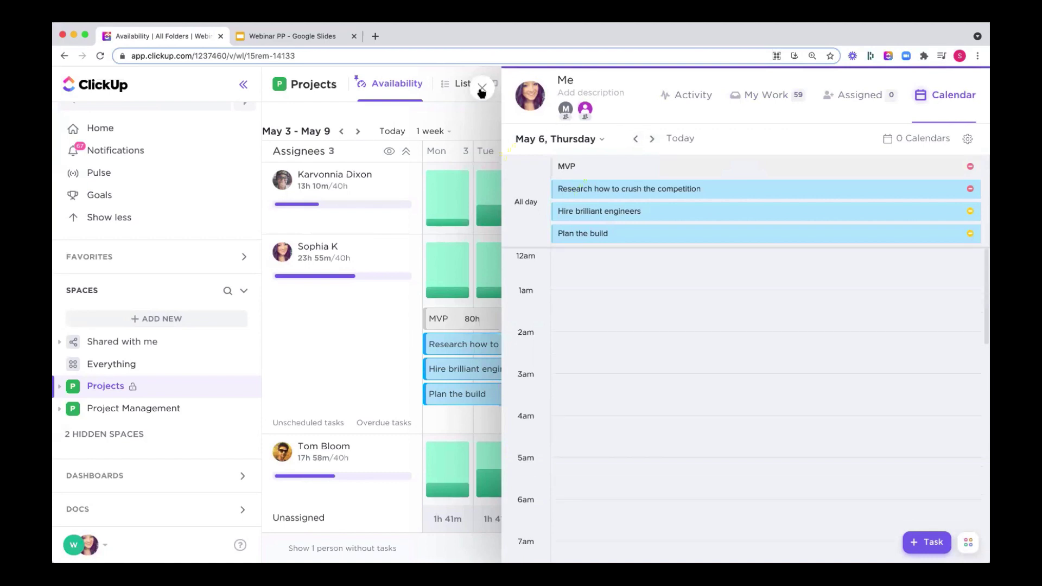
left_click(481, 89)
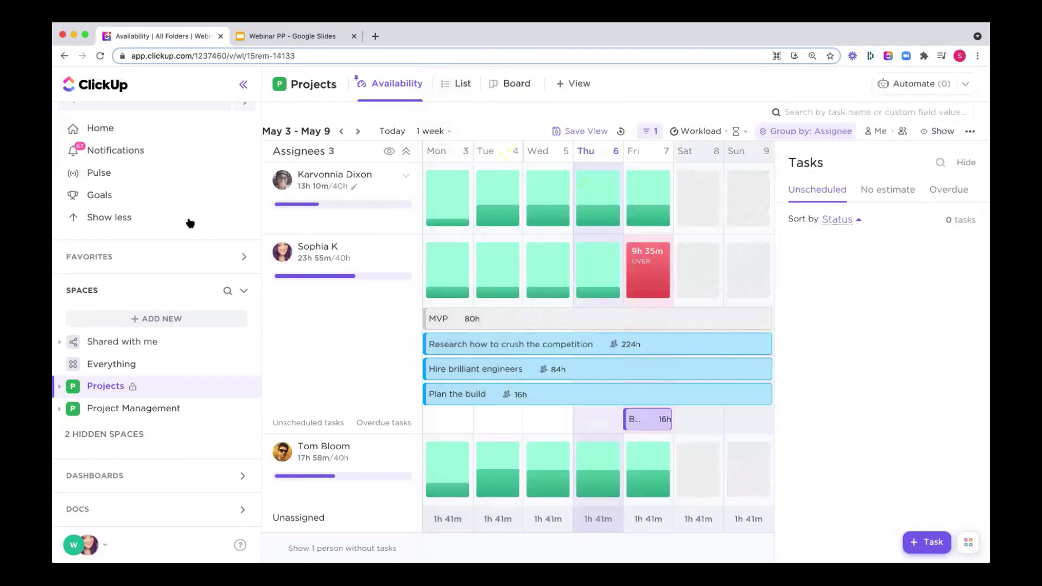
Open Pulse and expand the list of offline people to see who is online and offline.
scroll(99, 169, "up", 1)
left_click(97, 187)
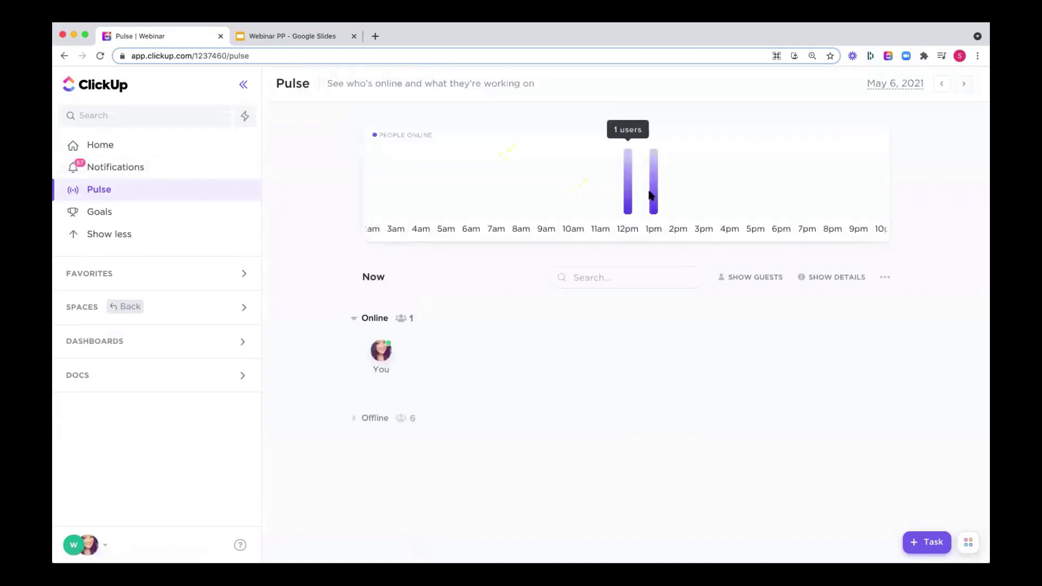
left_click(354, 420)
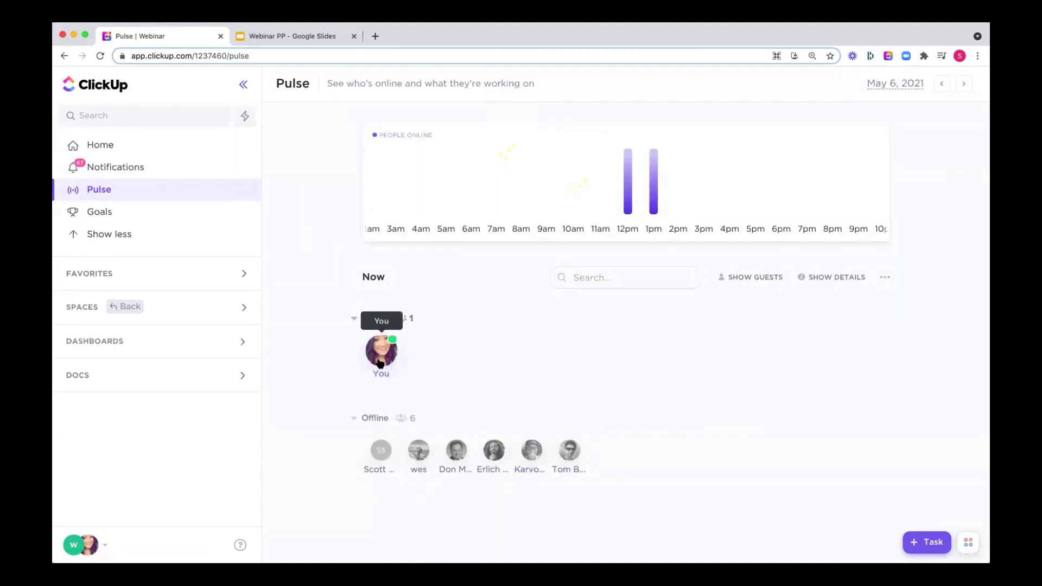
mouse_move(381, 363)
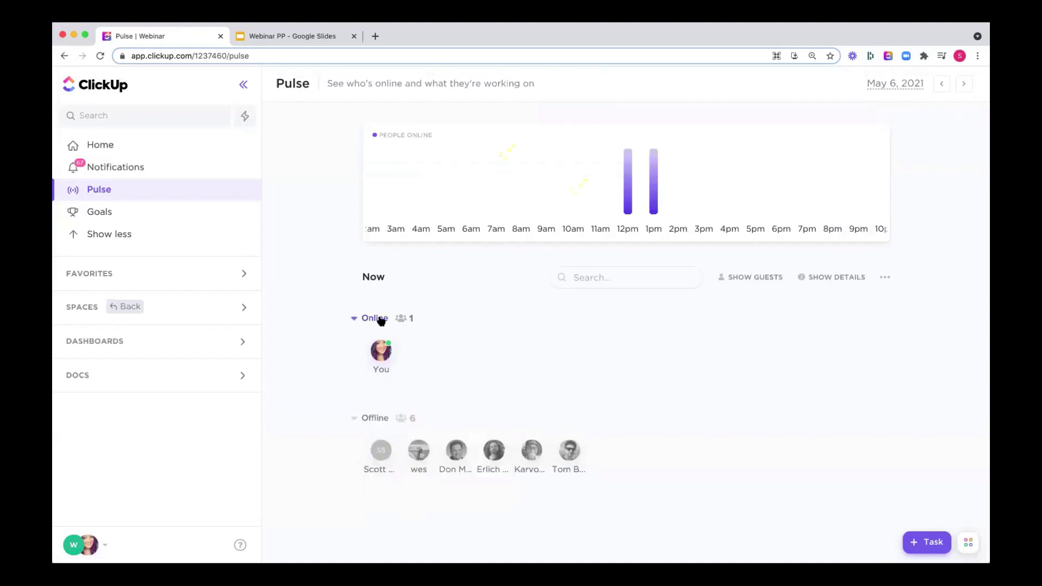
Include guests in the Pulse overview and check one offline guest's activity card.
left_click(744, 278)
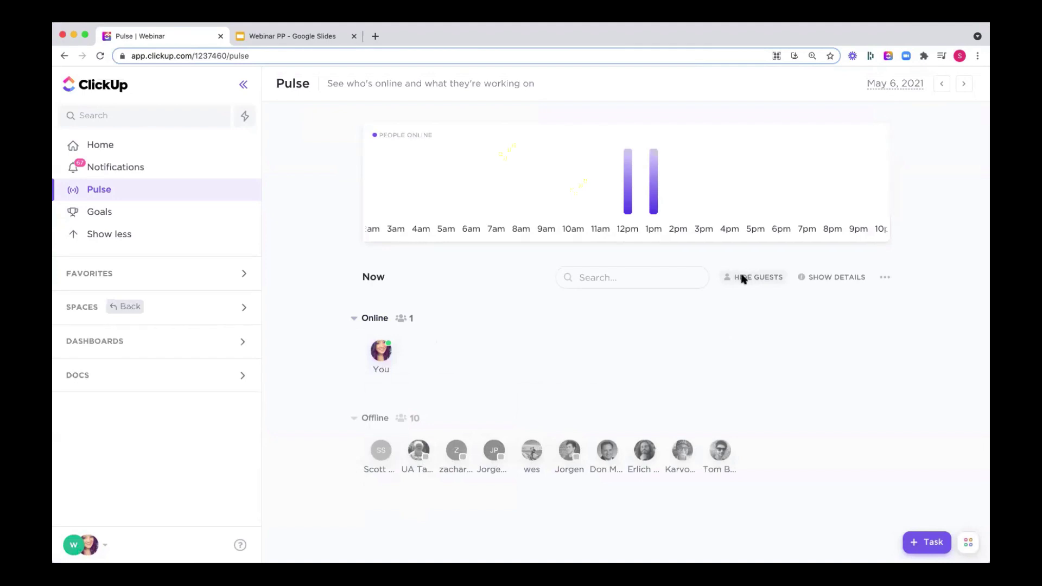
left_click(580, 455)
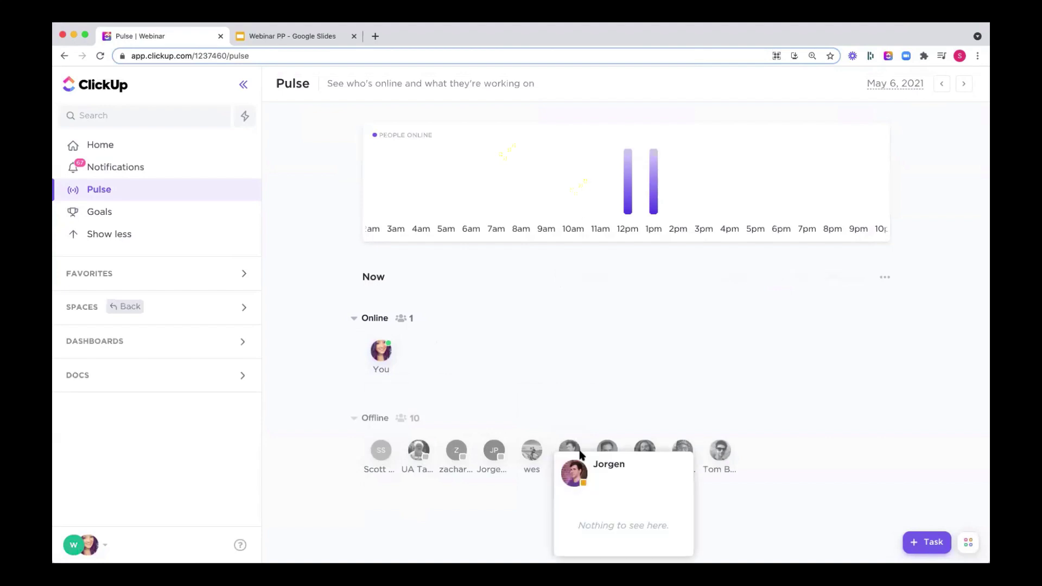
left_click(580, 391)
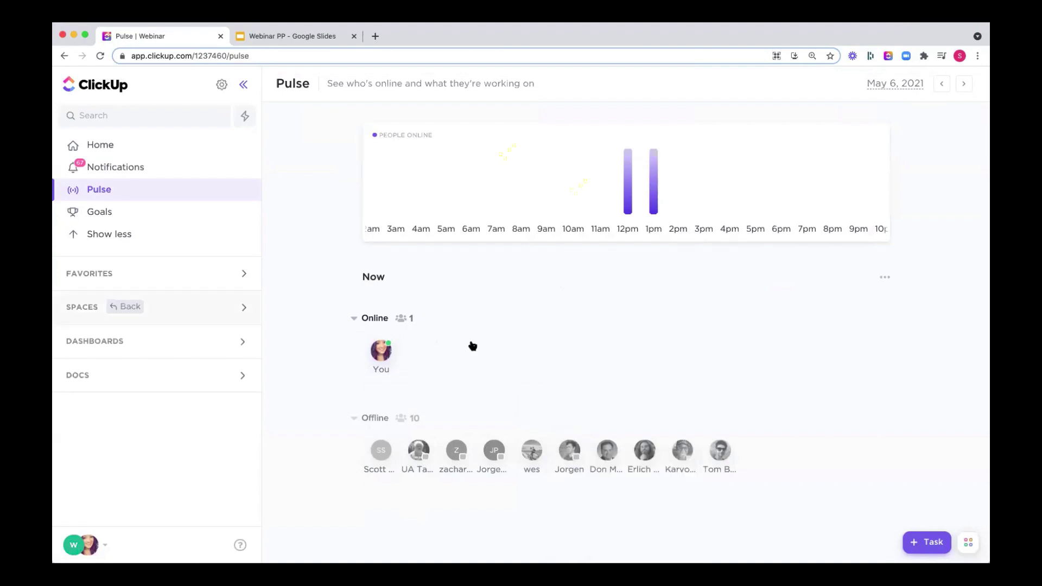
Return from Pulse to the workspace's spaces and open the People Management dashboard.
left_click(133, 306)
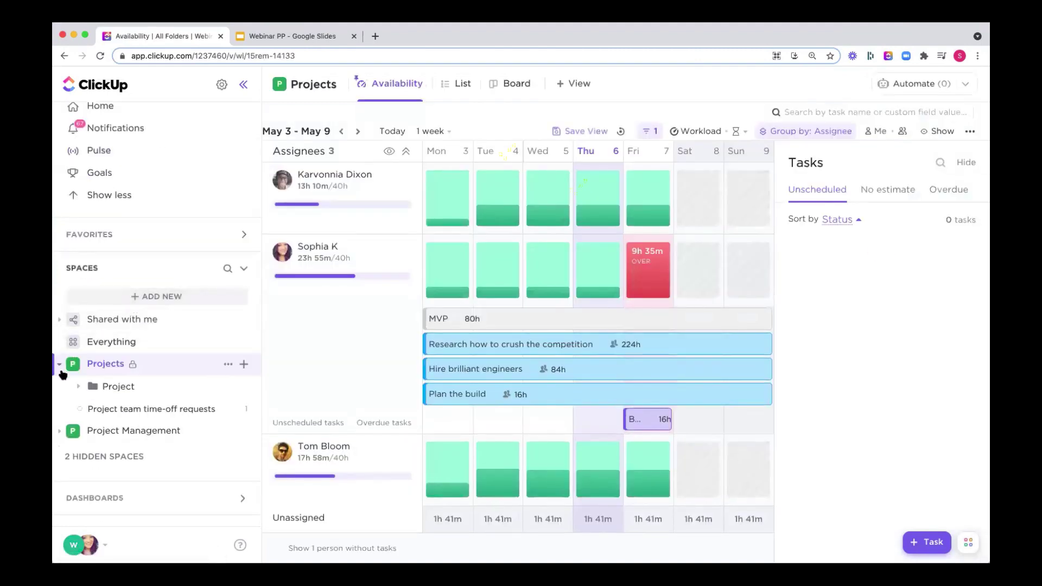
left_click(103, 275)
left_click(94, 346)
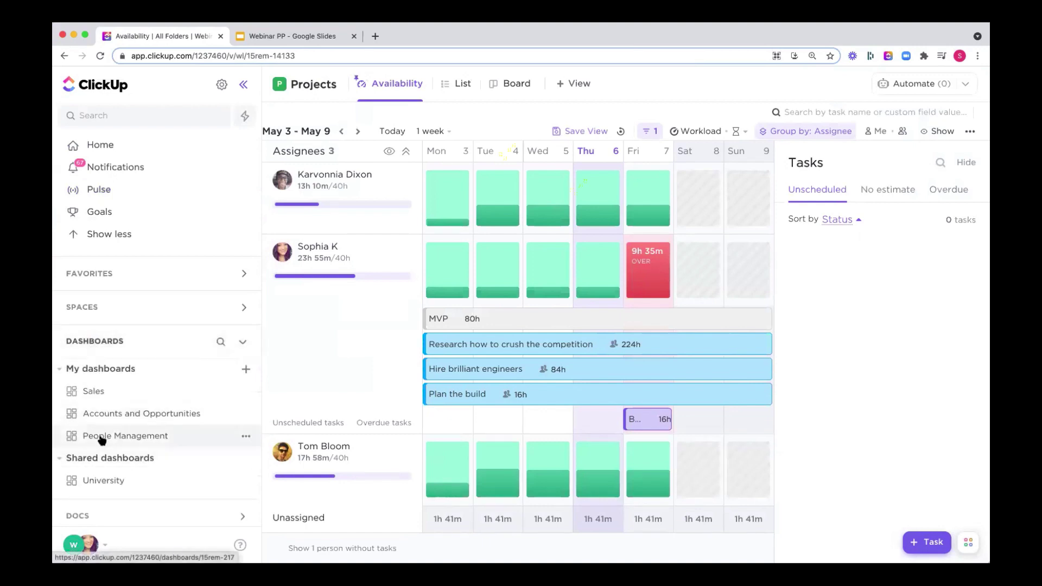
left_click(101, 439)
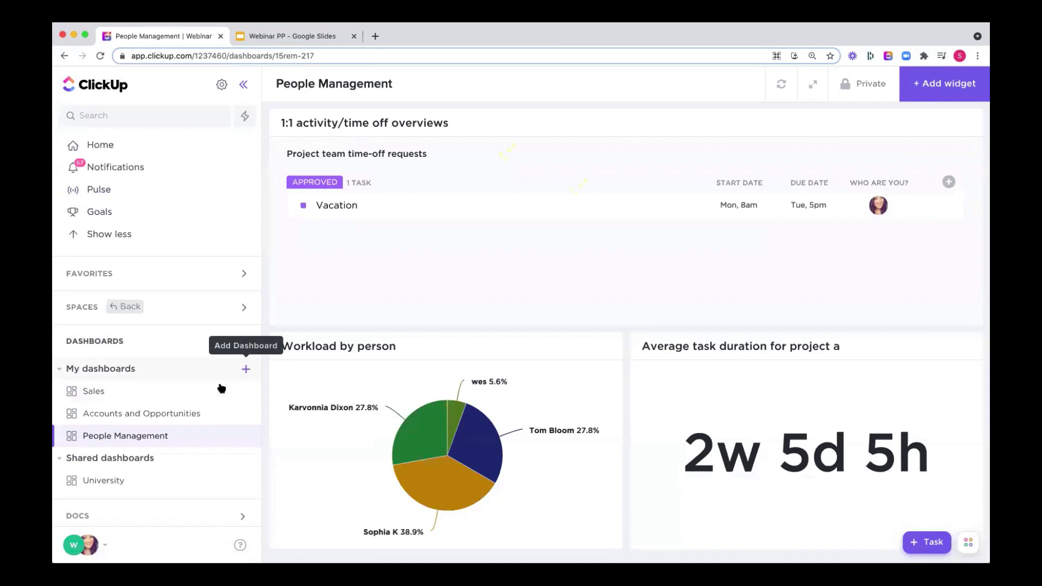
Review the People Management dashboard's sharing and permissions, including the people who can be invited, and close them without changes.
left_click(246, 439)
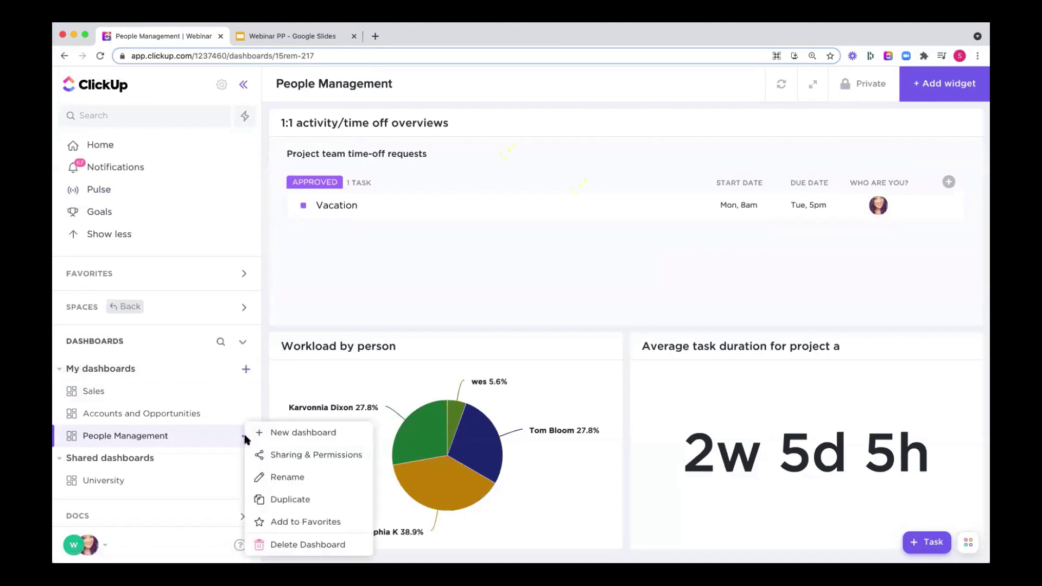
left_click(293, 459)
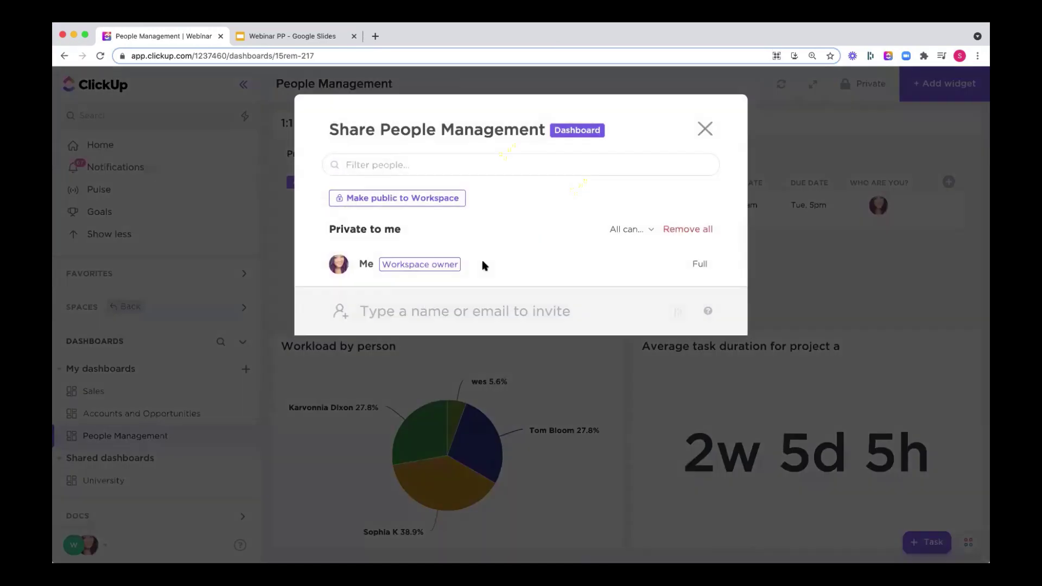
left_click(440, 306)
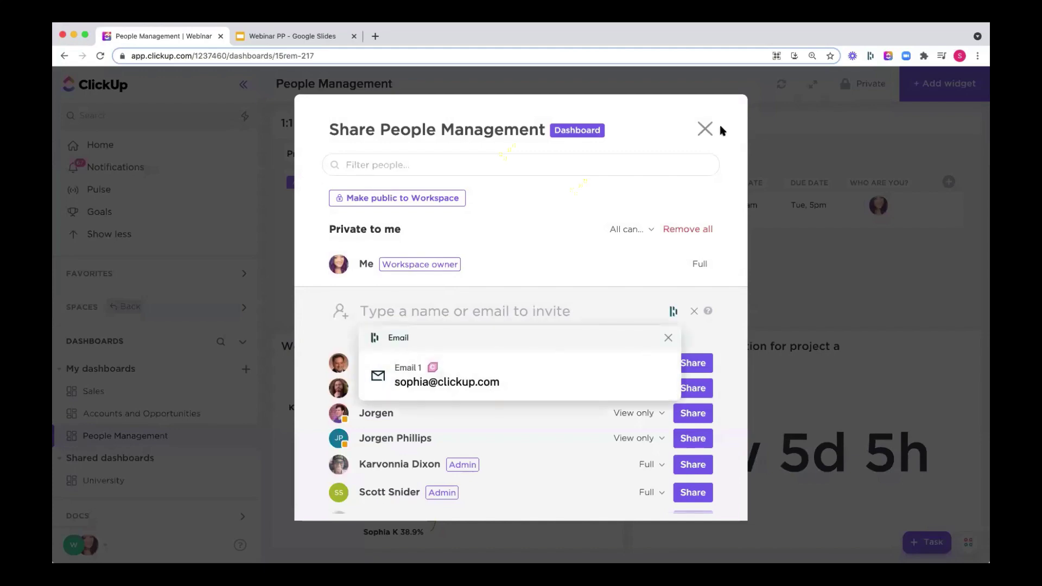
left_click(705, 129)
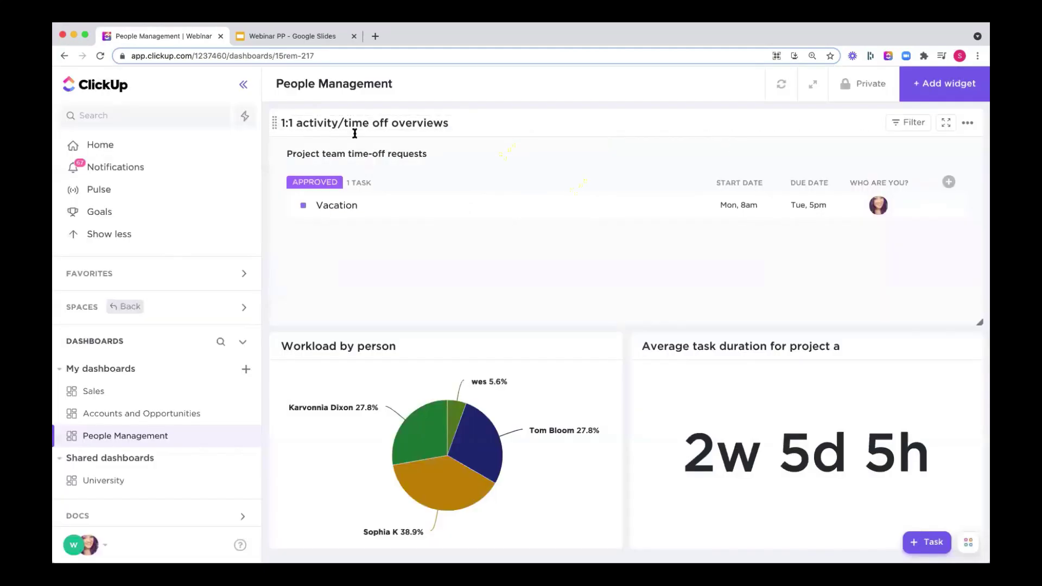
Collapse the sidebar and review the 1:1 activity/time off overviews widget's settings, including its list location, without saving changes.
left_click(243, 84)
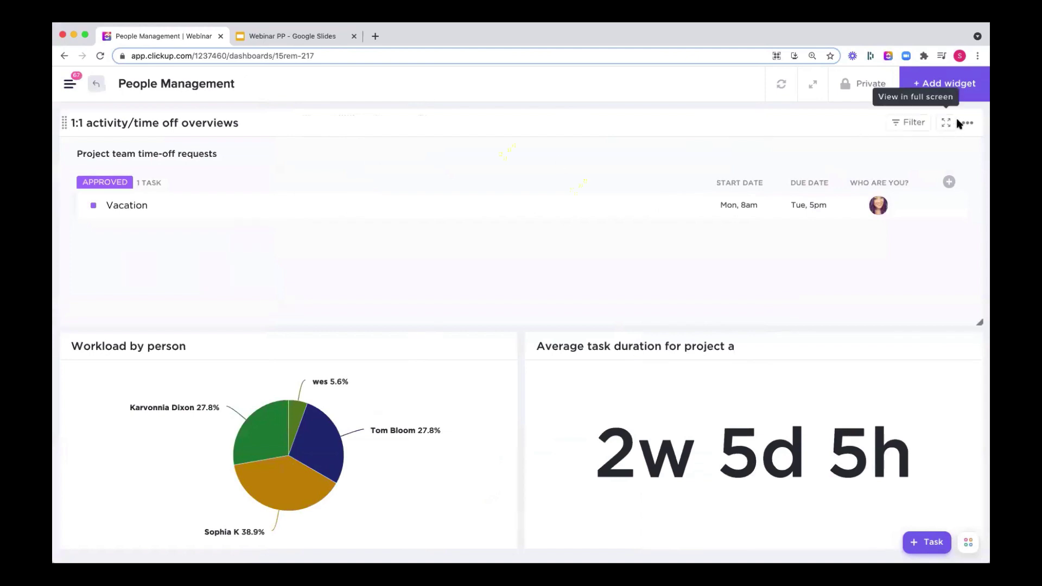
left_click(966, 123)
left_click(904, 148)
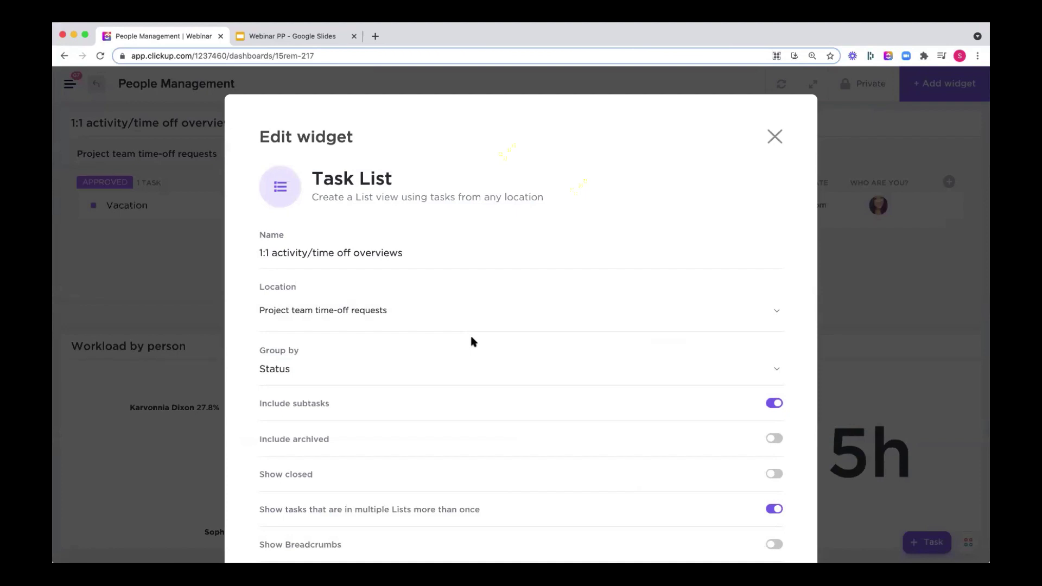
left_click(304, 310)
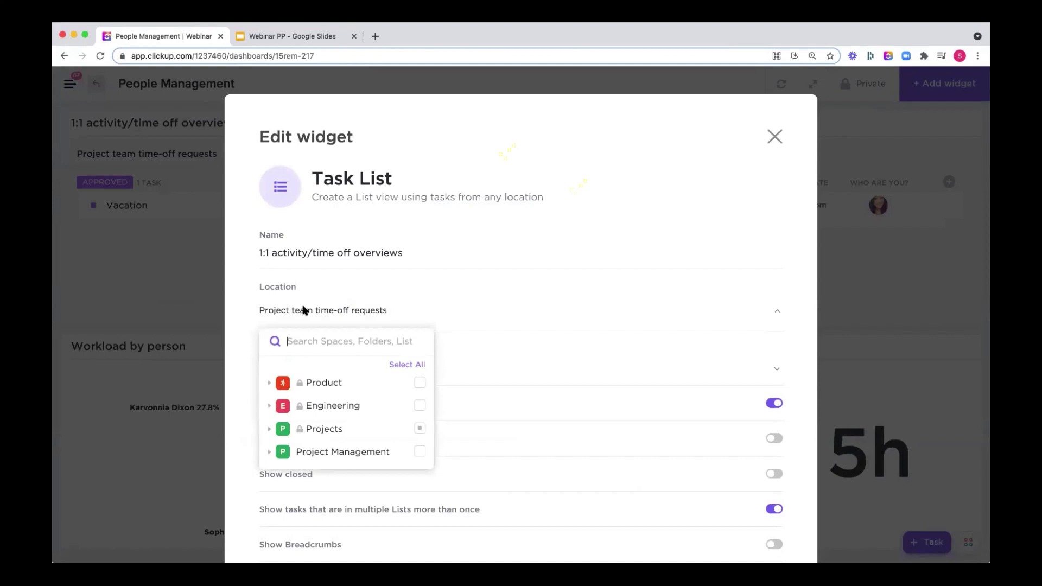
left_click(271, 429)
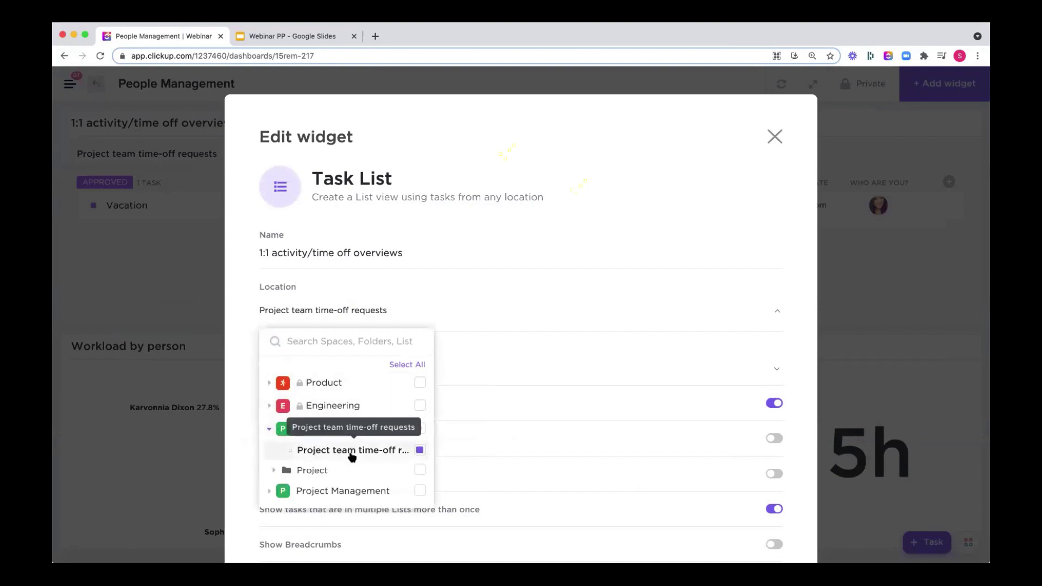
left_click(559, 347)
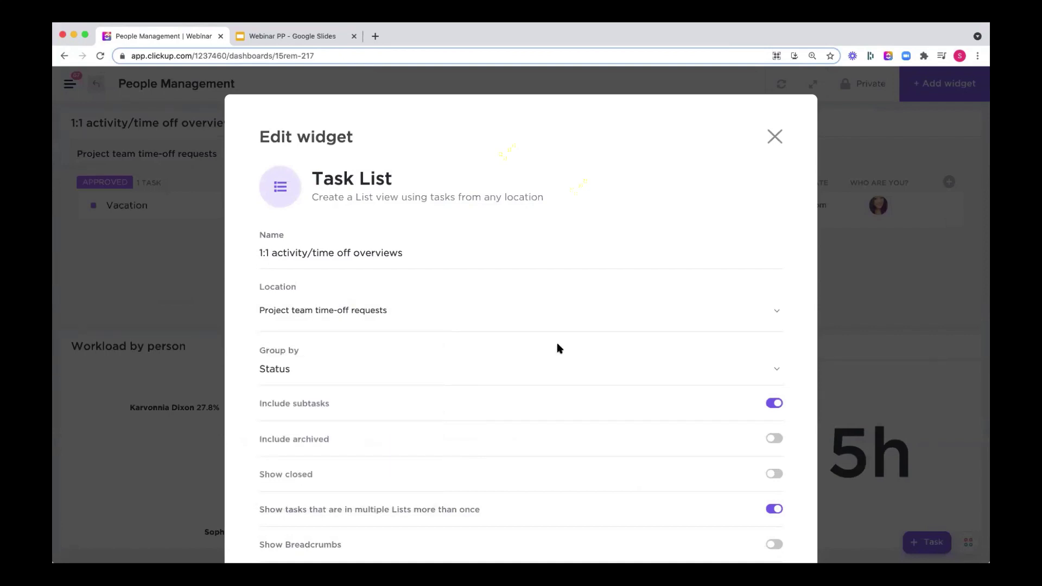
scroll(559, 347, "down", 3)
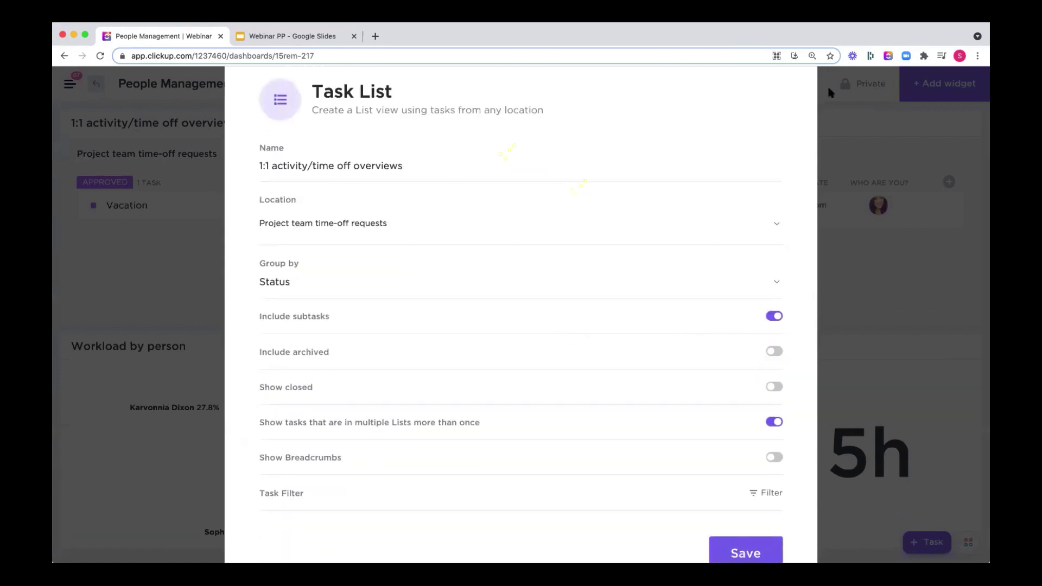
scroll(758, 152, "up", 3)
left_click(774, 134)
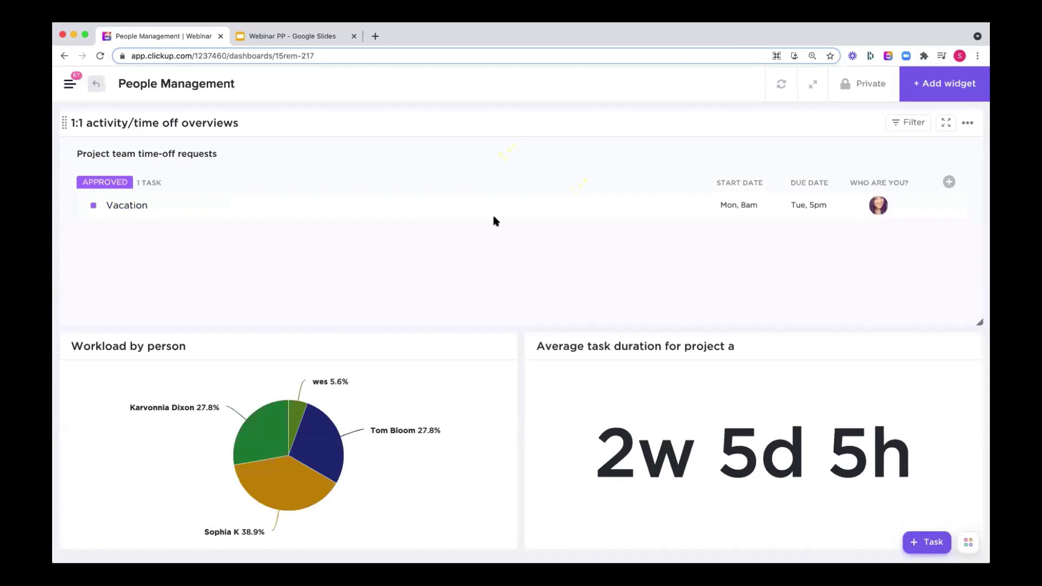
View the details of the approved Vacation task in the time-off requests and close it.
left_click(128, 206)
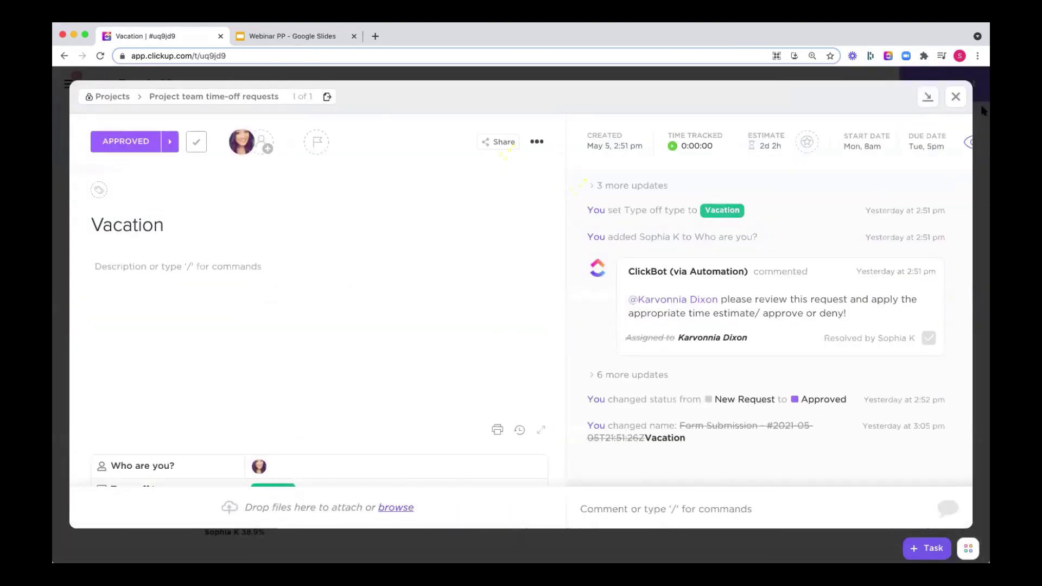
left_click(956, 98)
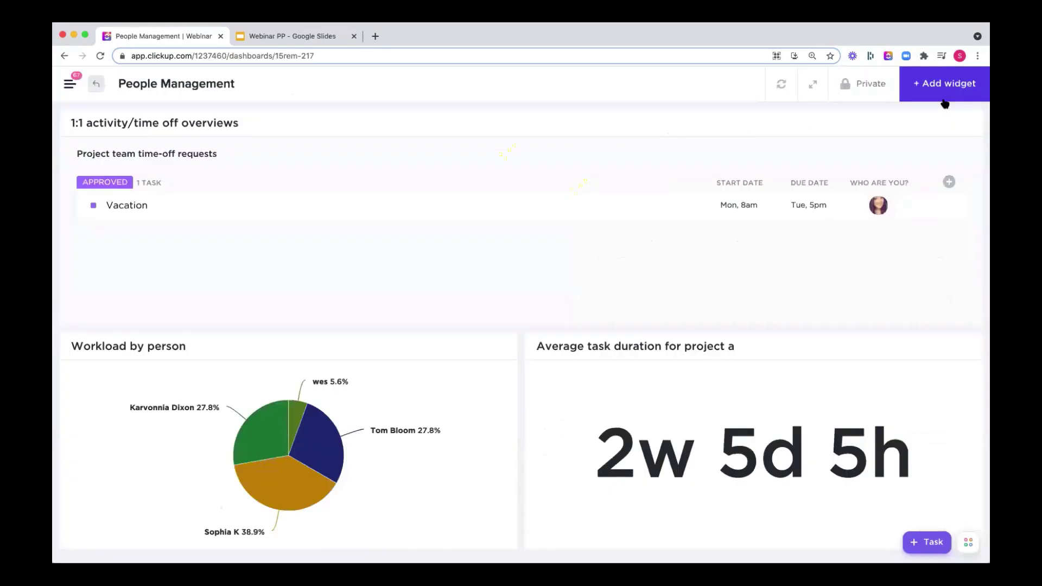
Review the Workload by person pie chart's settings, including its grouping and location options, and close them without changes.
scroll(563, 250, "down", 3)
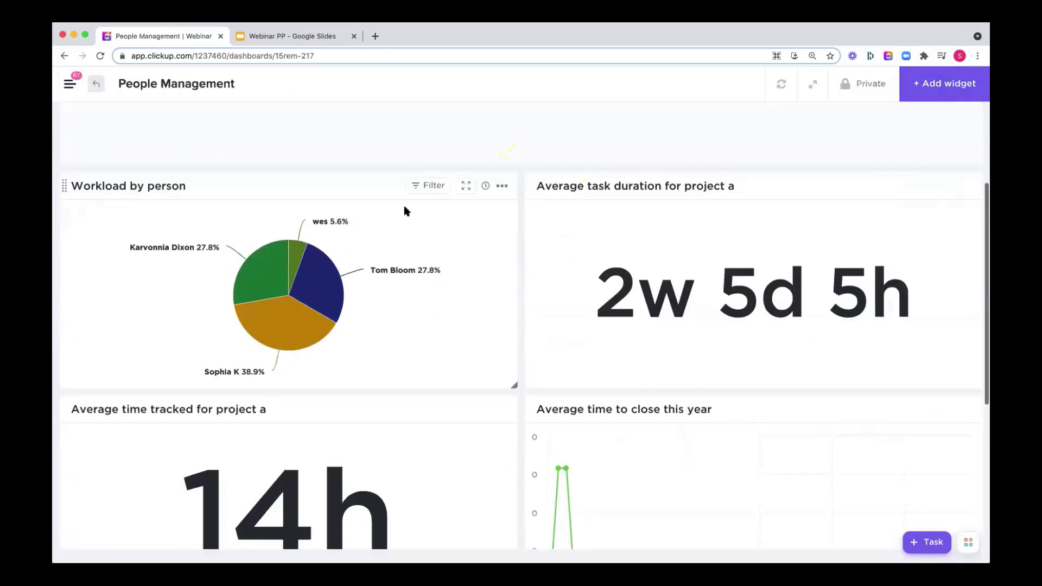
left_click(502, 186)
left_click(460, 210)
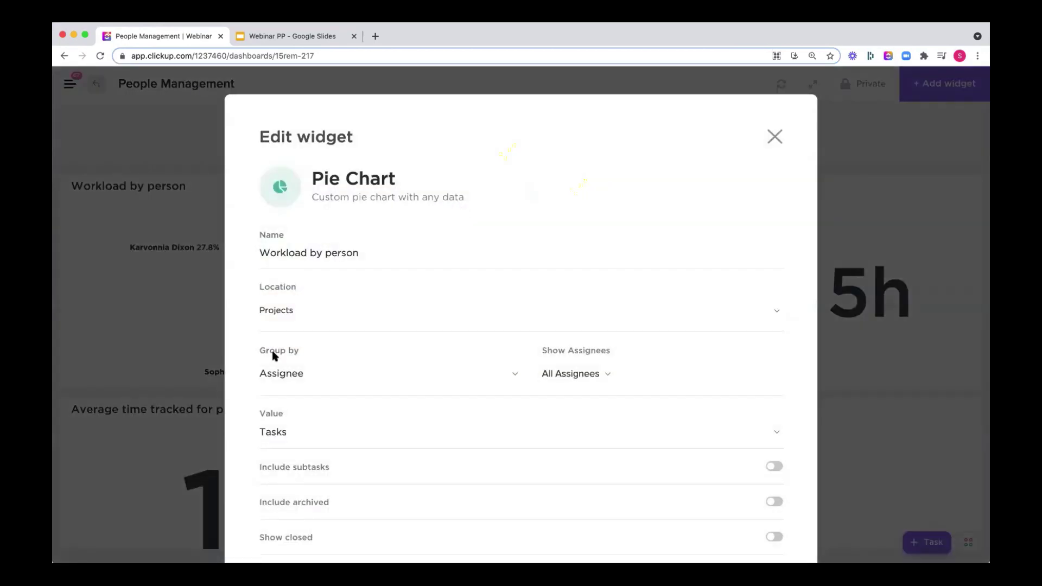
left_click(268, 374)
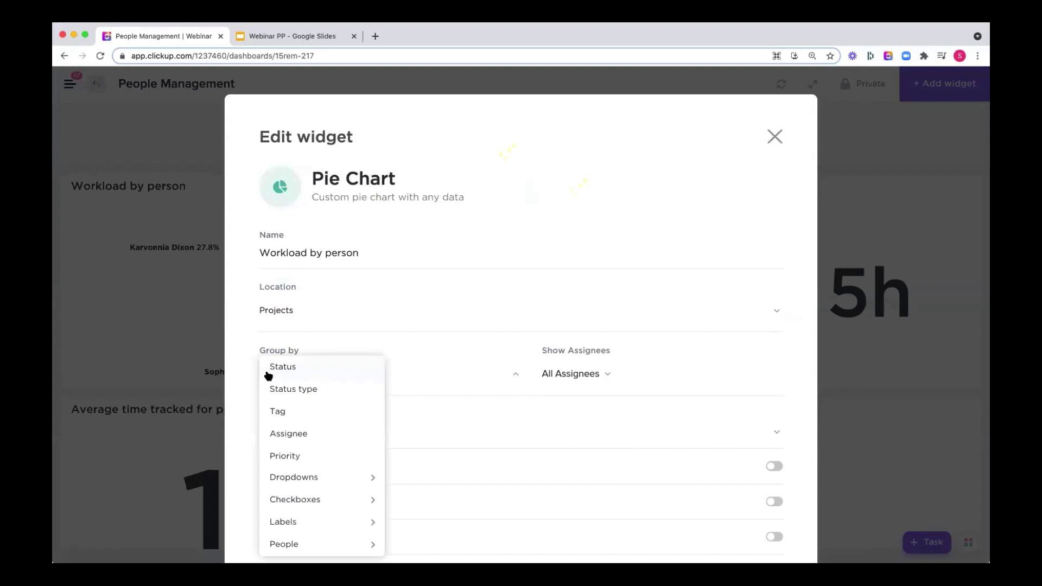
left_click(248, 260)
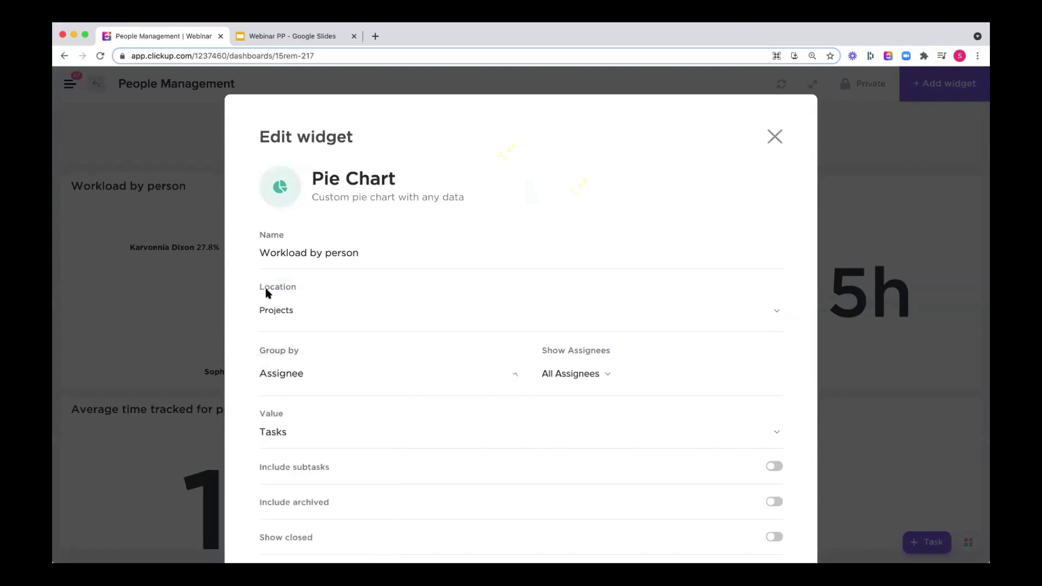
left_click(277, 311)
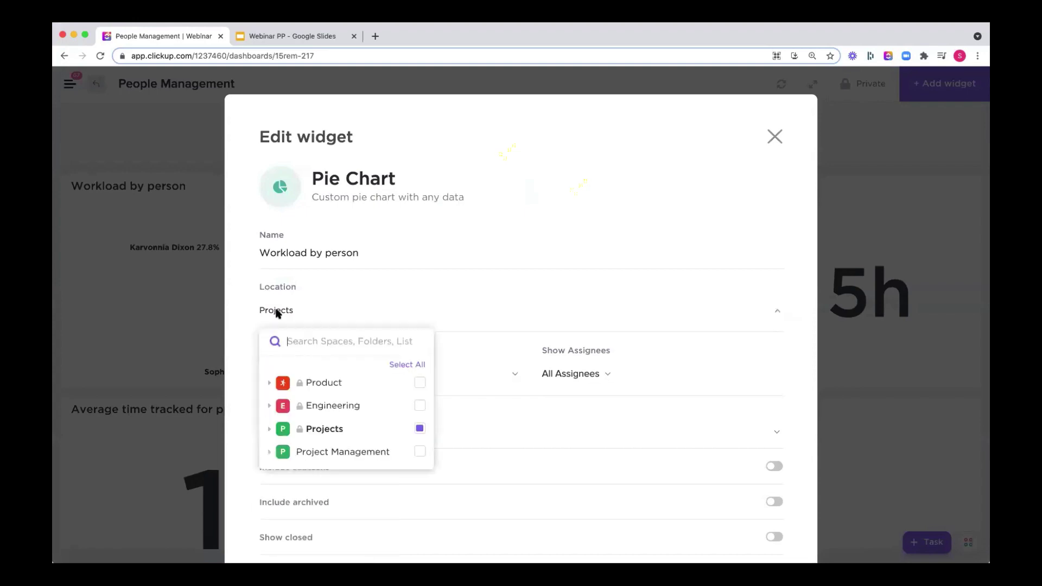
left_click(508, 354)
scroll(509, 354, "down", 5)
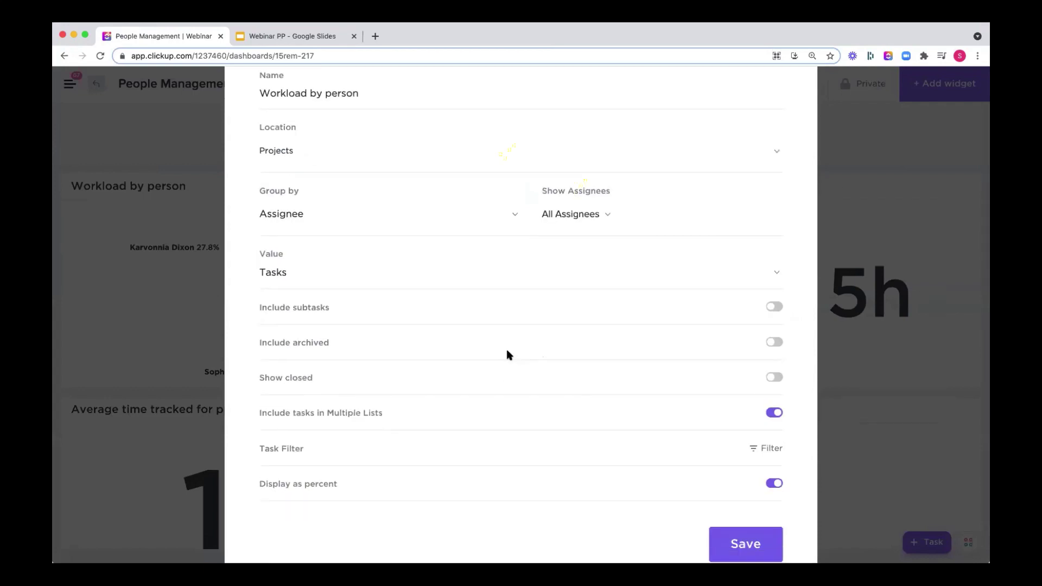
scroll(778, 180, "up", 5)
left_click(775, 136)
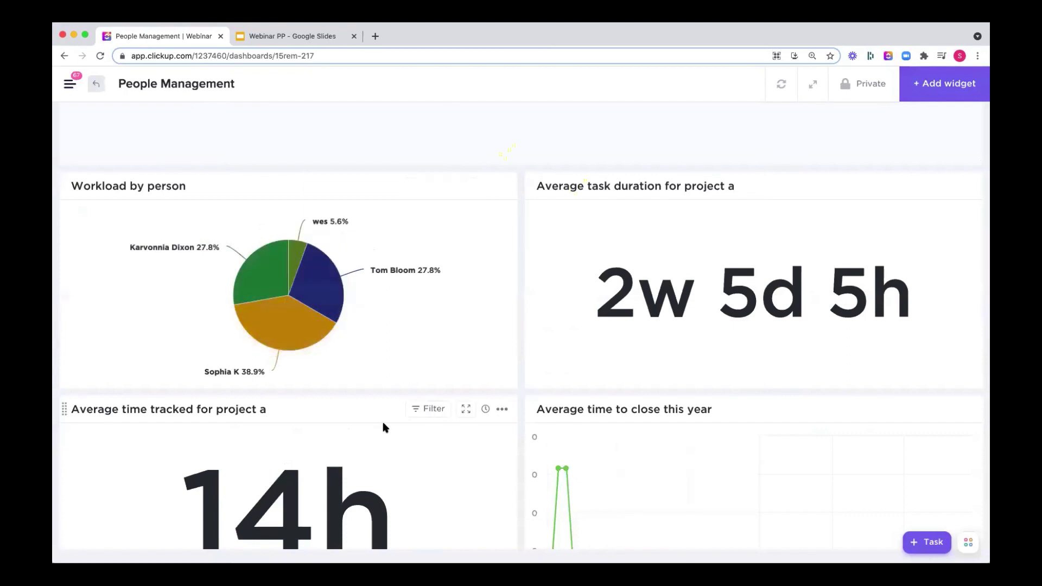
Review the settings of the Average time tracked for project a calculation widget and close them without changes.
scroll(383, 428, "down", 4)
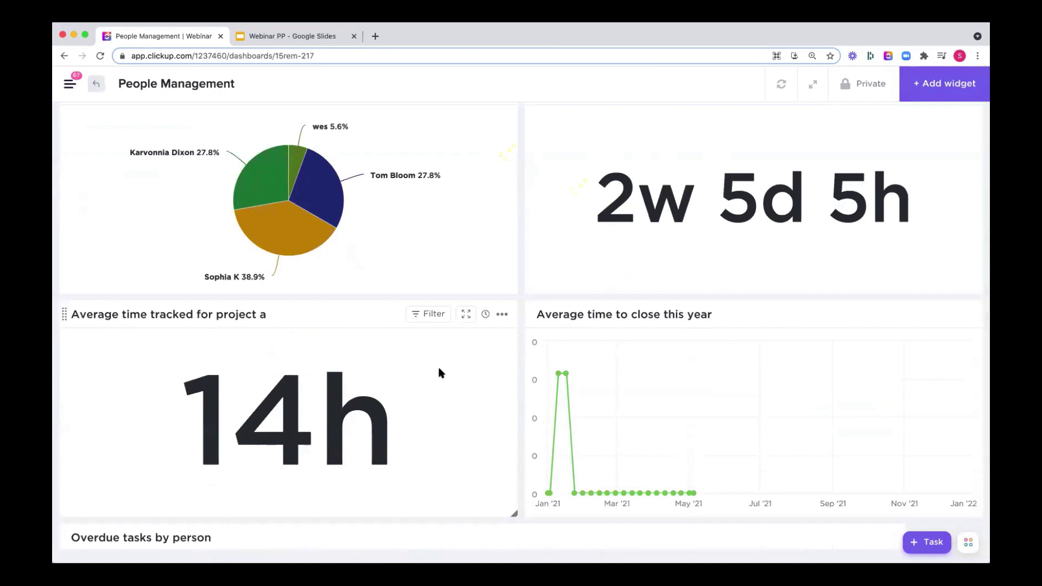
left_click(500, 314)
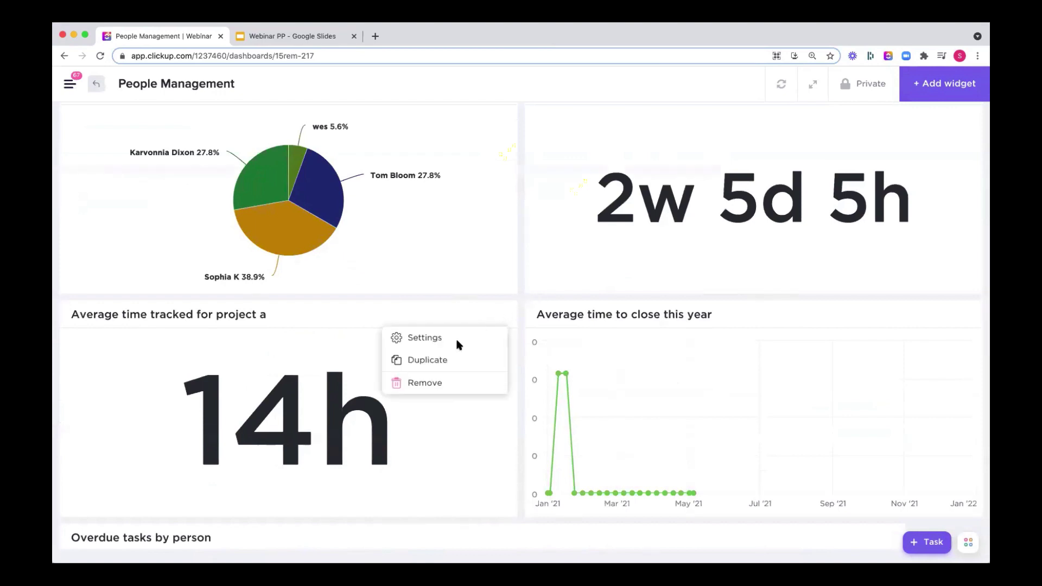
left_click(434, 338)
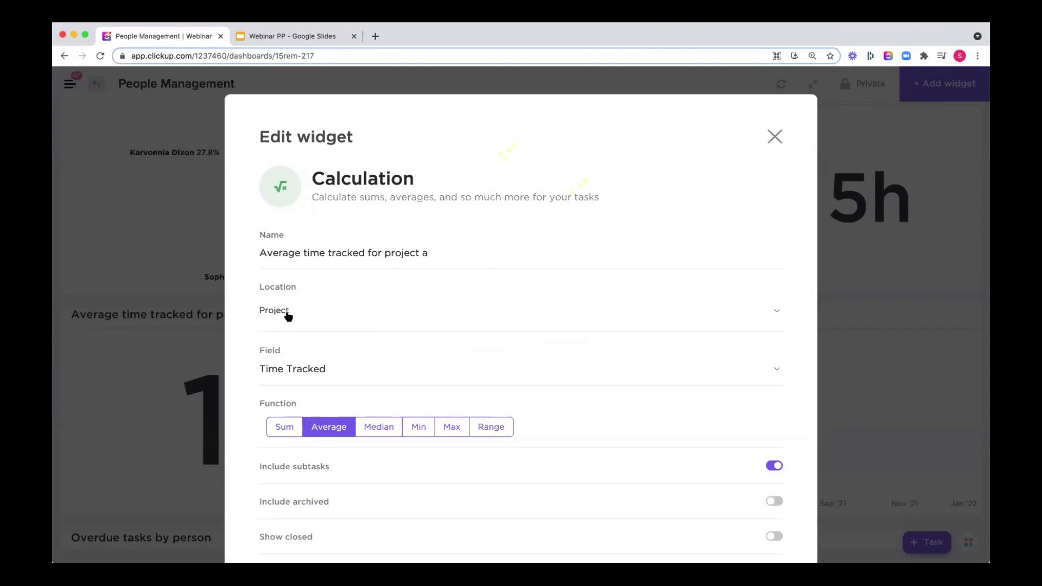
left_click(774, 136)
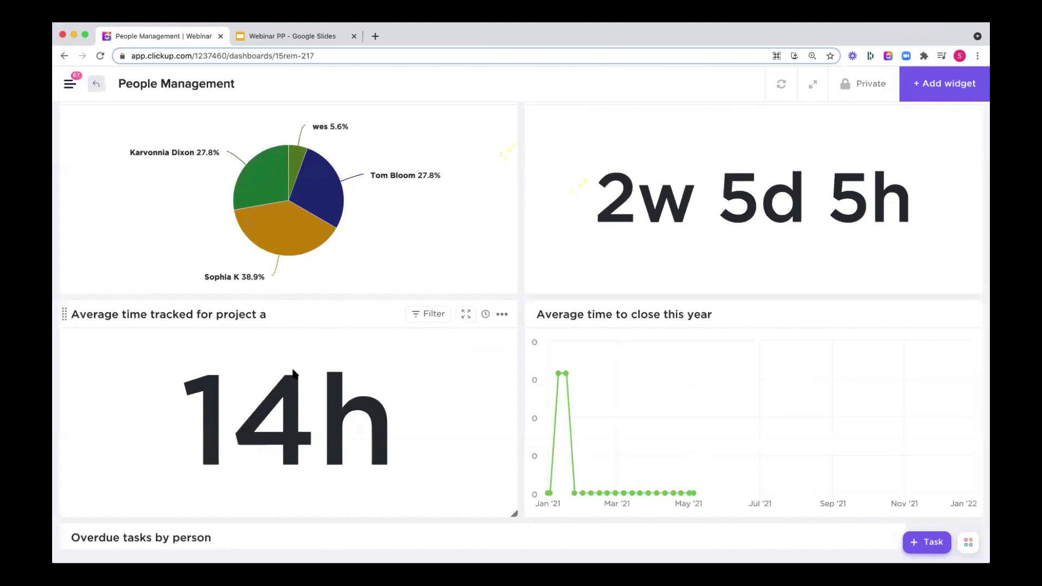
Review the settings of the Average time to close this year widget, including its selected locations, and close them without changes.
scroll(454, 340, "up", 2)
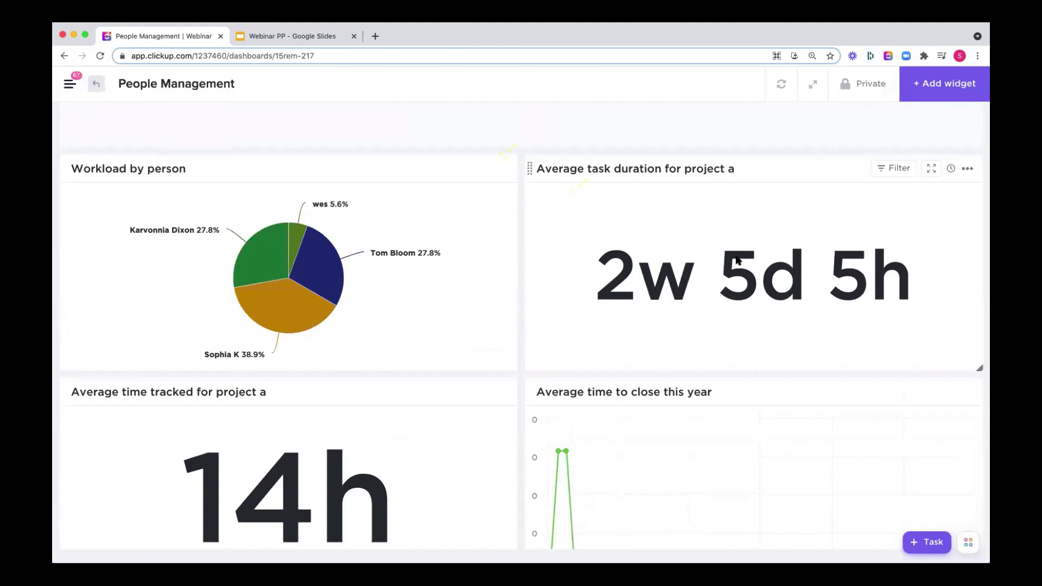
scroll(737, 260, "down", 1)
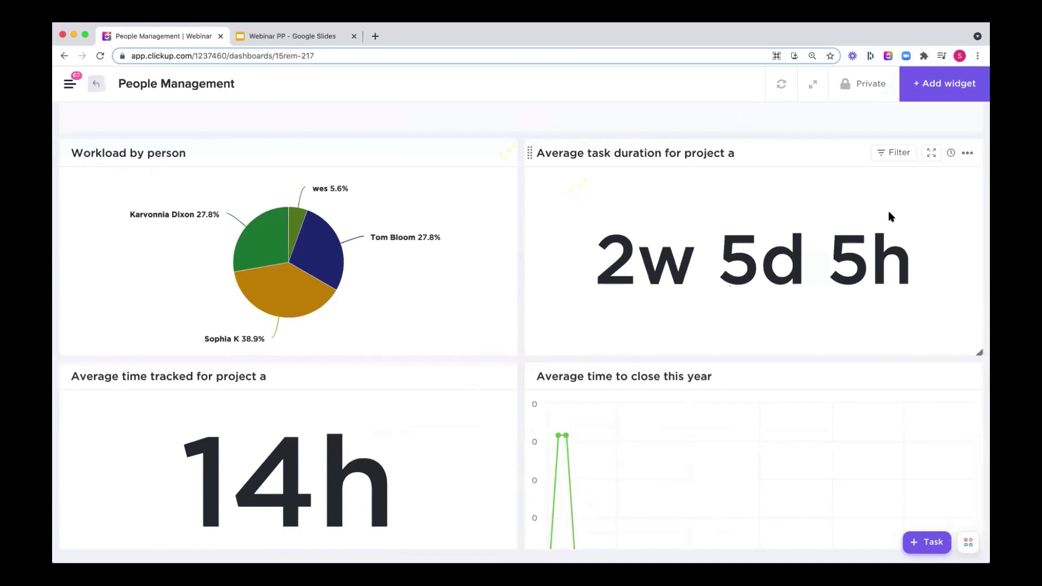
scroll(890, 217, "down", 3)
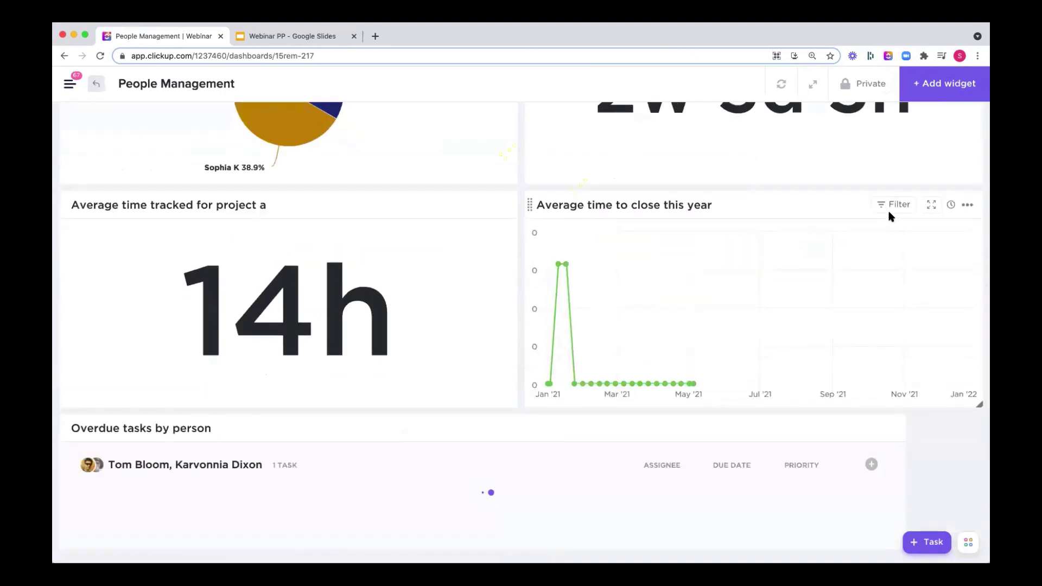
left_click(970, 207)
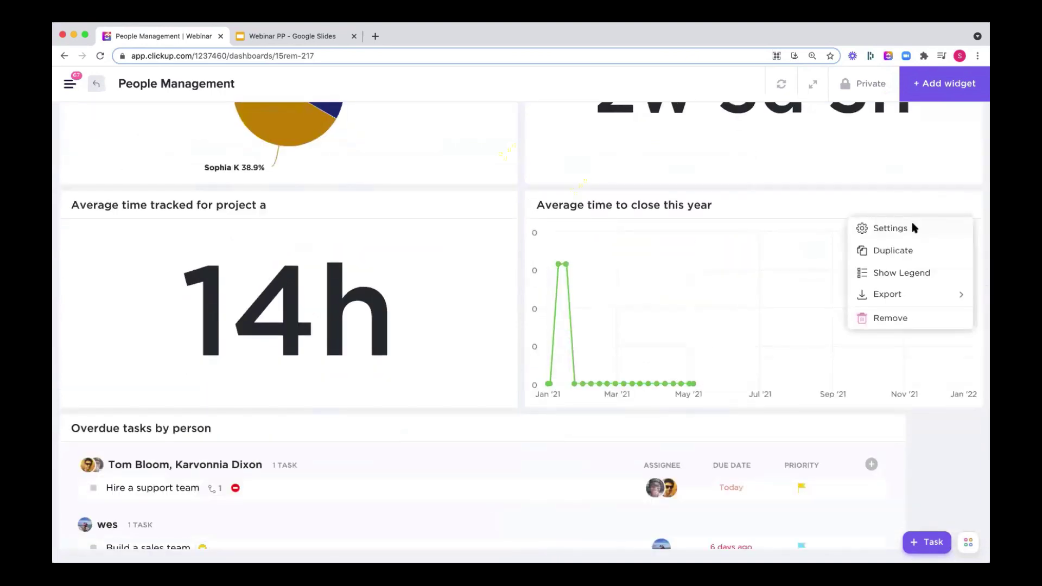
left_click(890, 228)
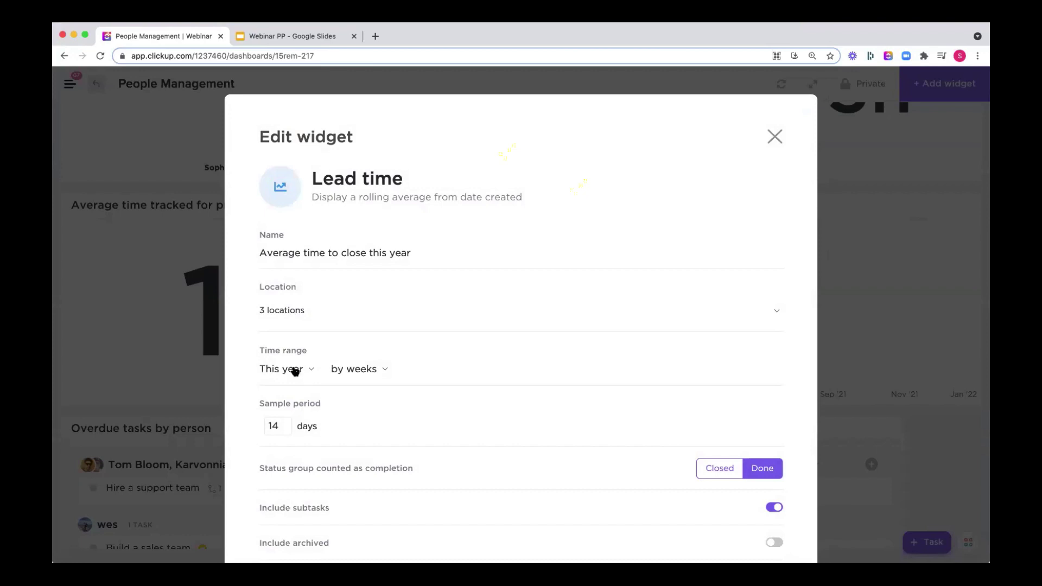
left_click(294, 311)
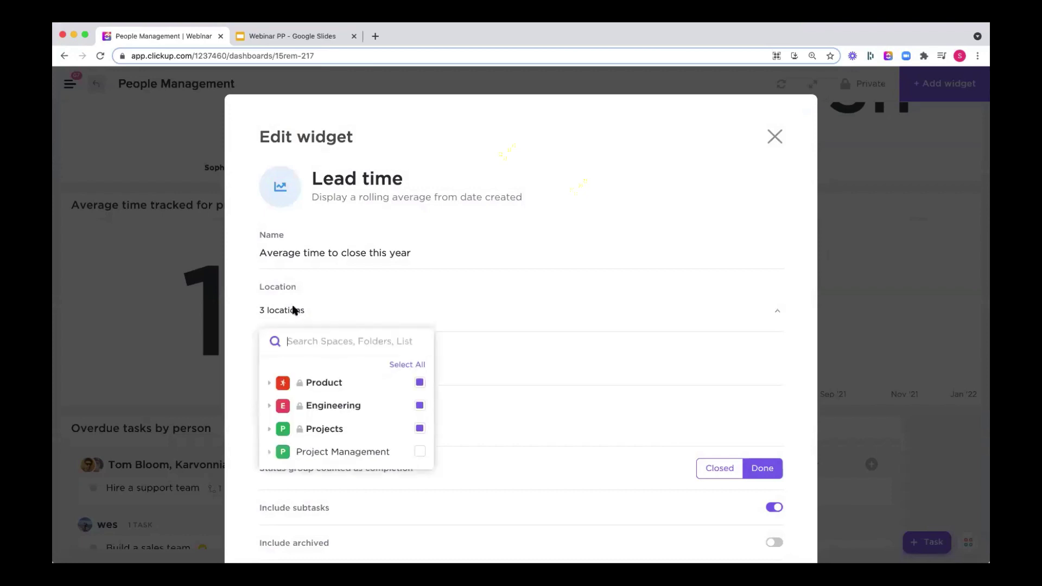
left_click(338, 287)
left_click(774, 137)
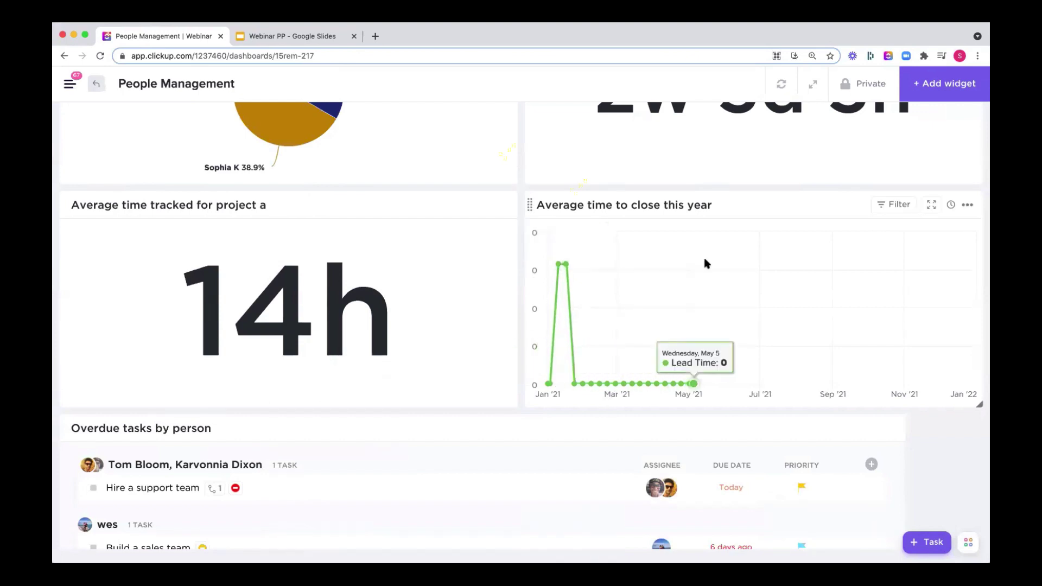
Review the settings of the Overdue tasks by person widget, including its due date task filter, and close them without changes.
scroll(706, 263, "down", 3)
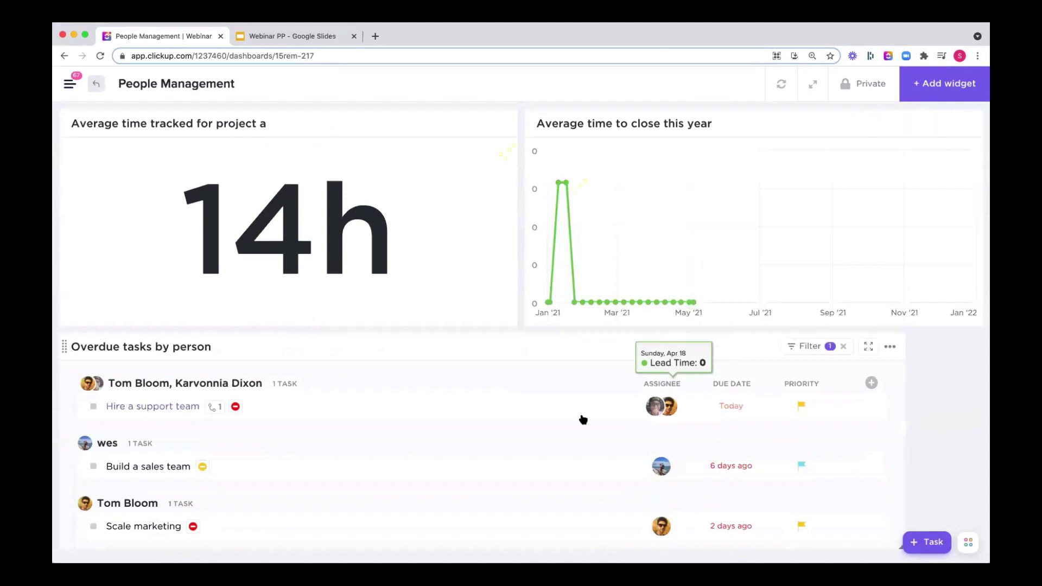
left_click(889, 346)
left_click(815, 371)
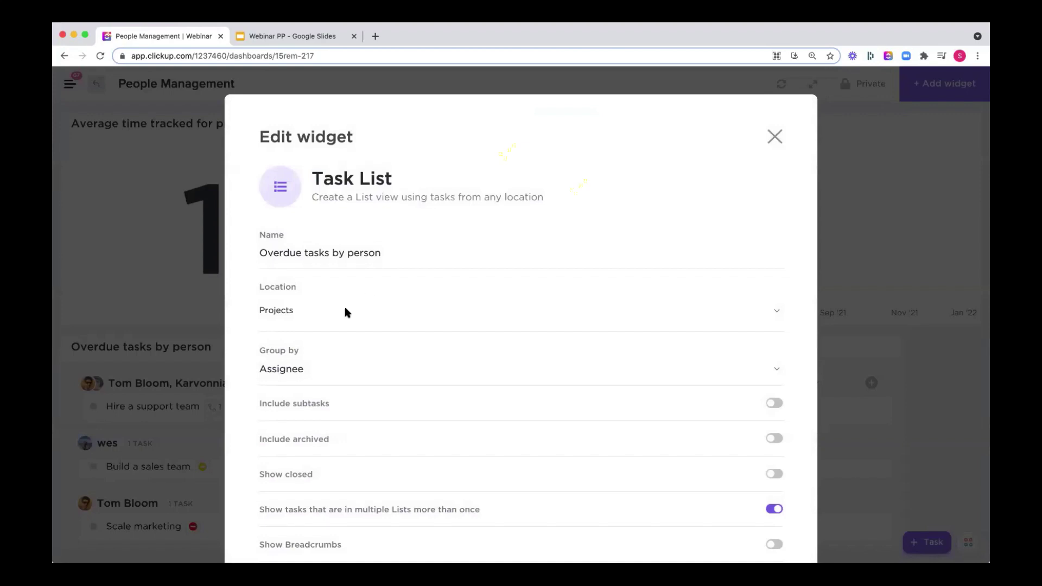
scroll(326, 361, "down", 3)
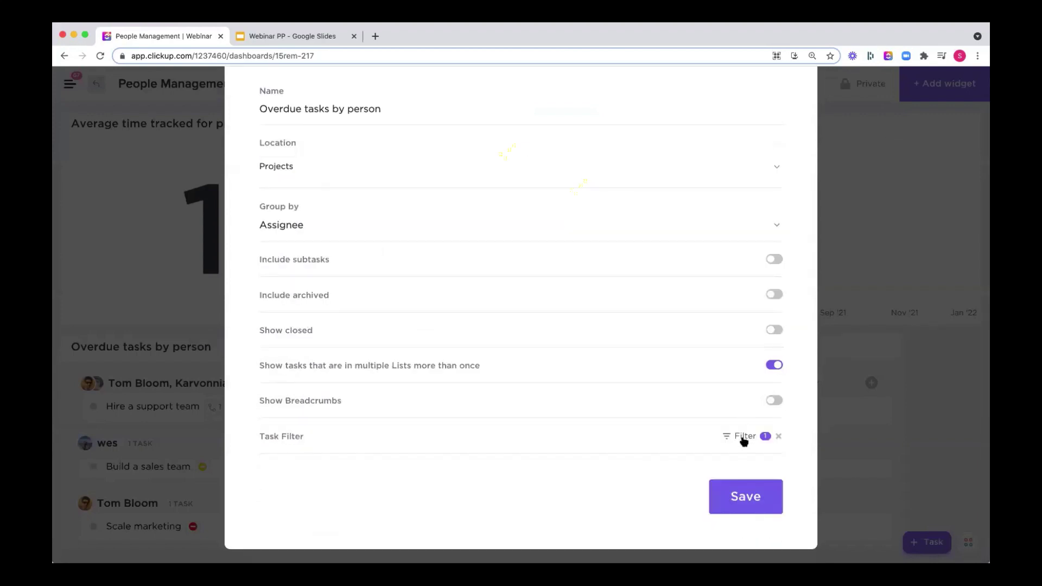
left_click(744, 438)
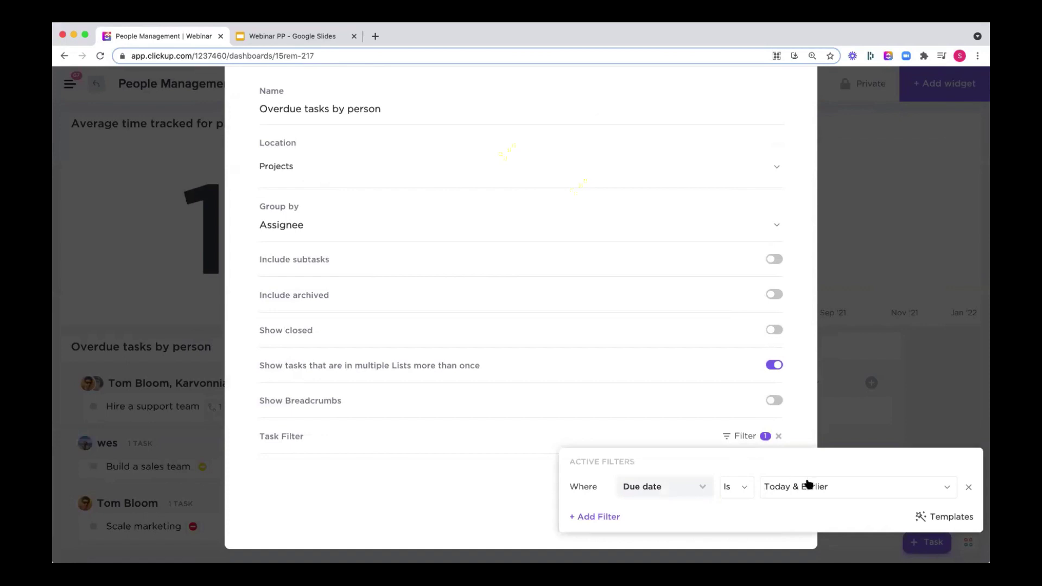
left_click(736, 156)
scroll(755, 130, "up", 3)
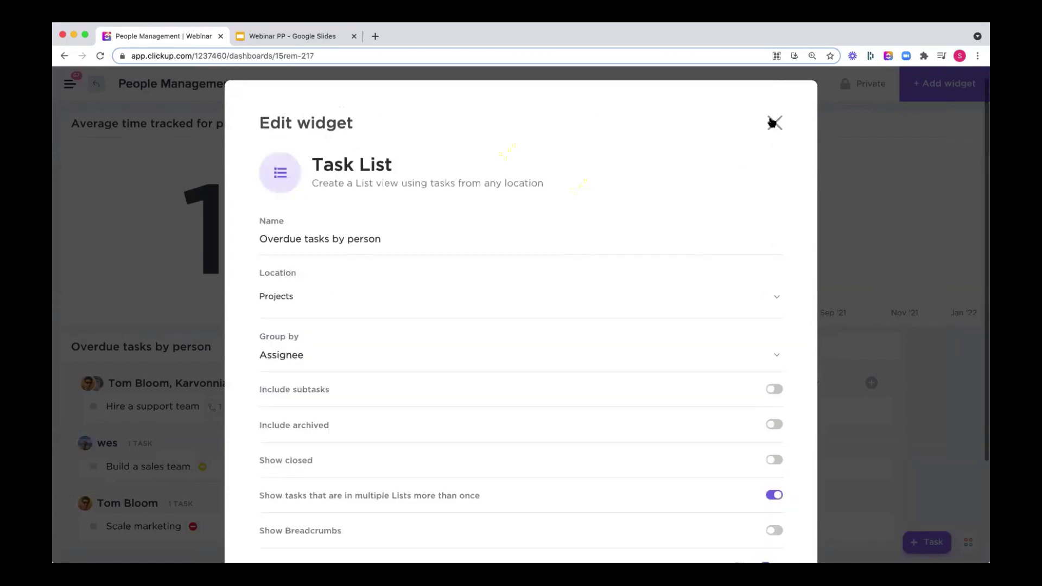
left_click(774, 123)
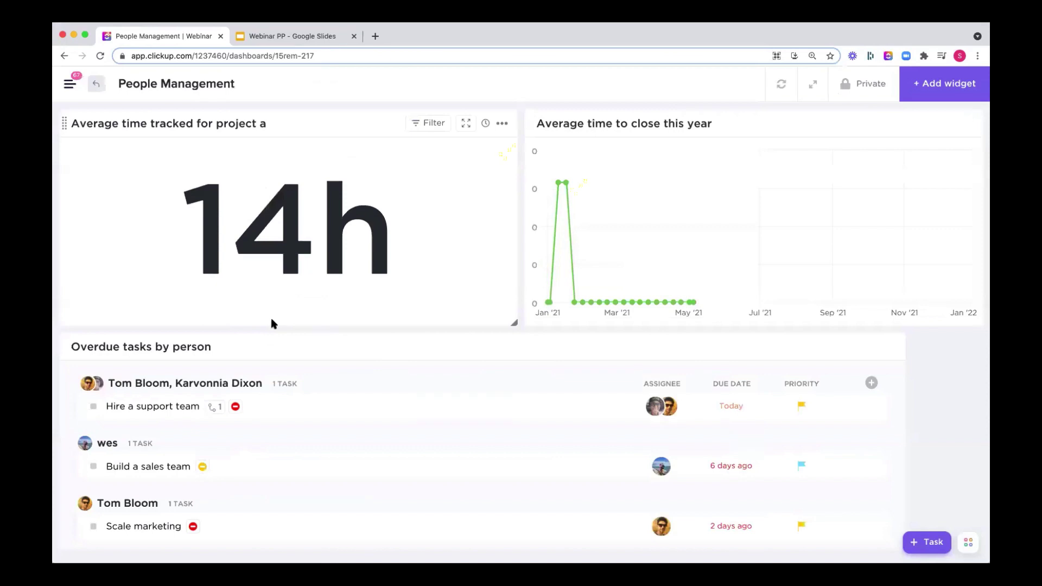
View the details of the overdue Build a sales team task and close it to return to the dashboard.
right_click(128, 464)
left_click(108, 467)
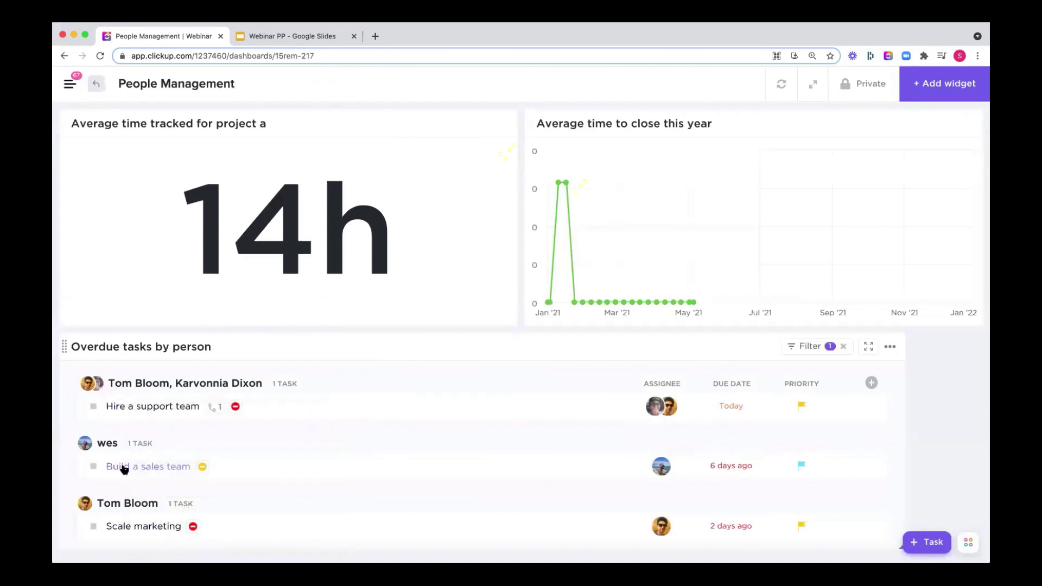
left_click(123, 466)
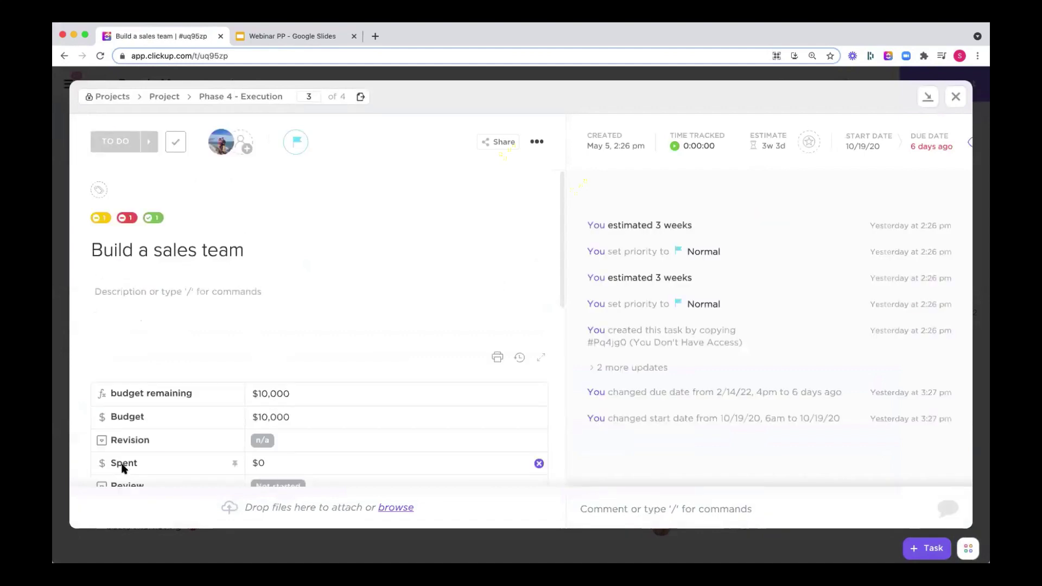
left_click(137, 554)
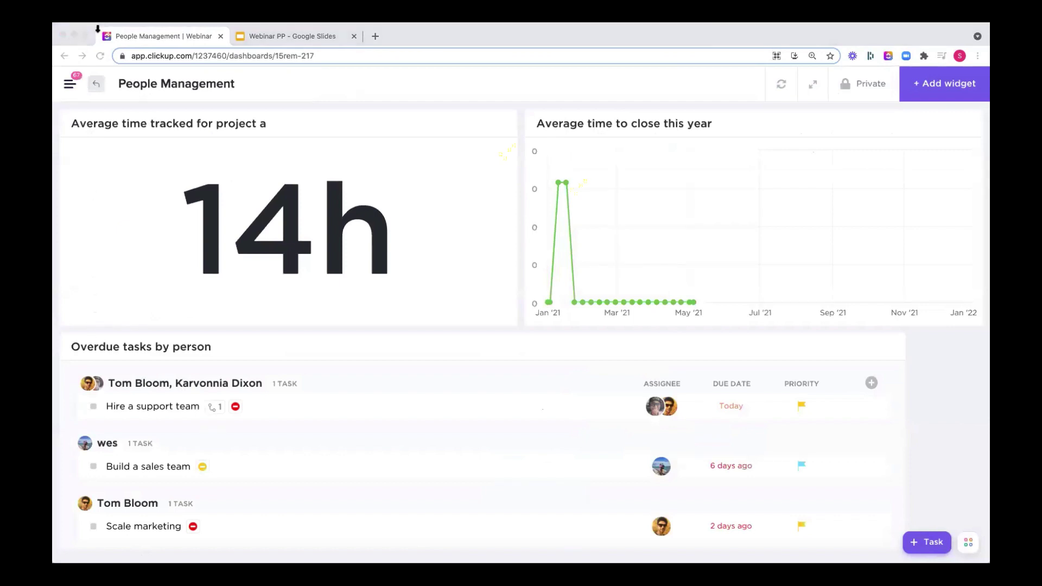
left_click(133, 111)
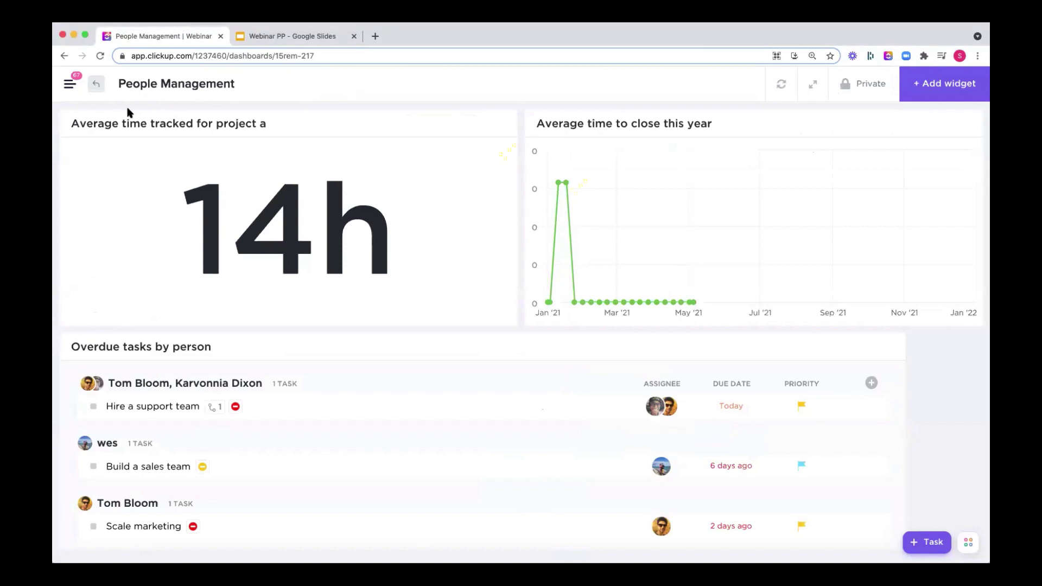
Return to the Projects space, expand the sidebar and show the Workload view of its Project folder.
left_click(93, 85)
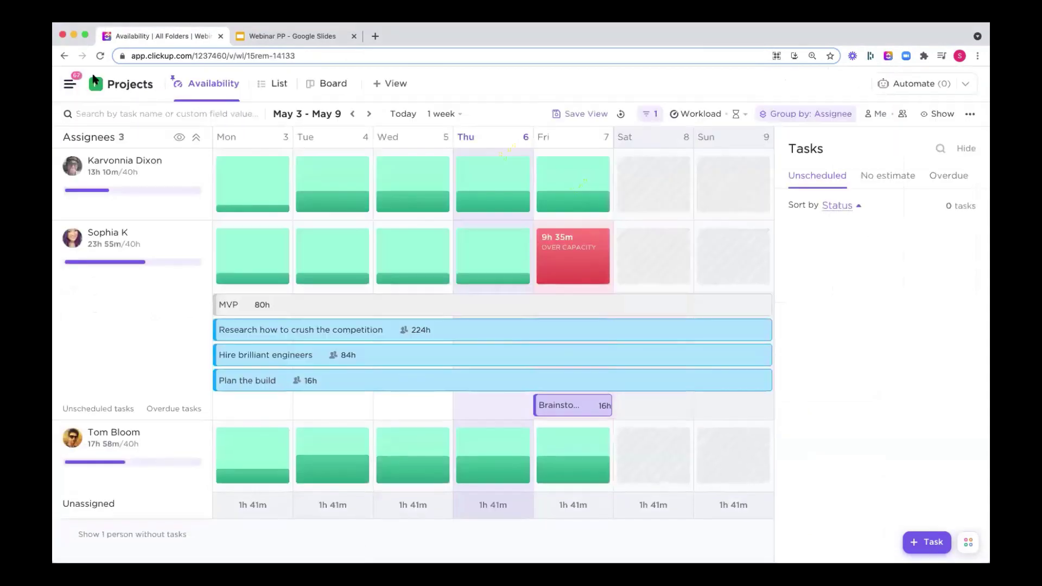
left_click(71, 85)
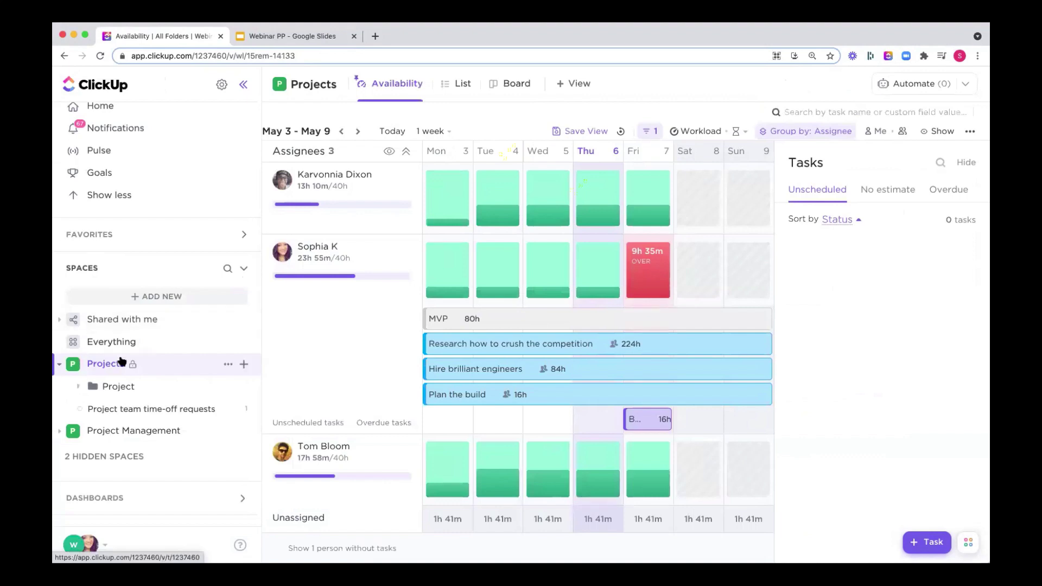
left_click(104, 386)
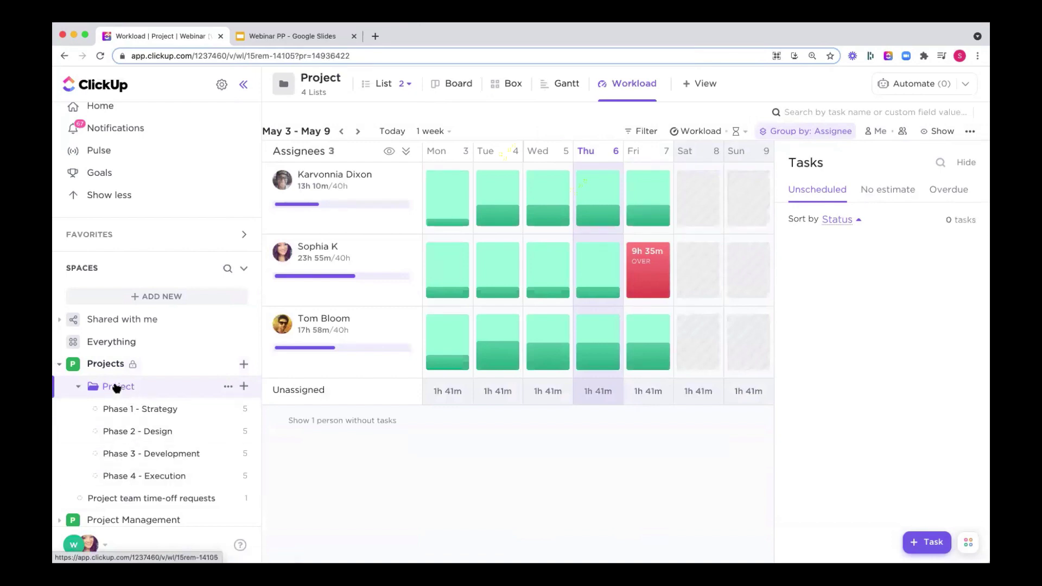
Browse the Template Center from the Projects space's settings and show the Community templates.
left_click(229, 365)
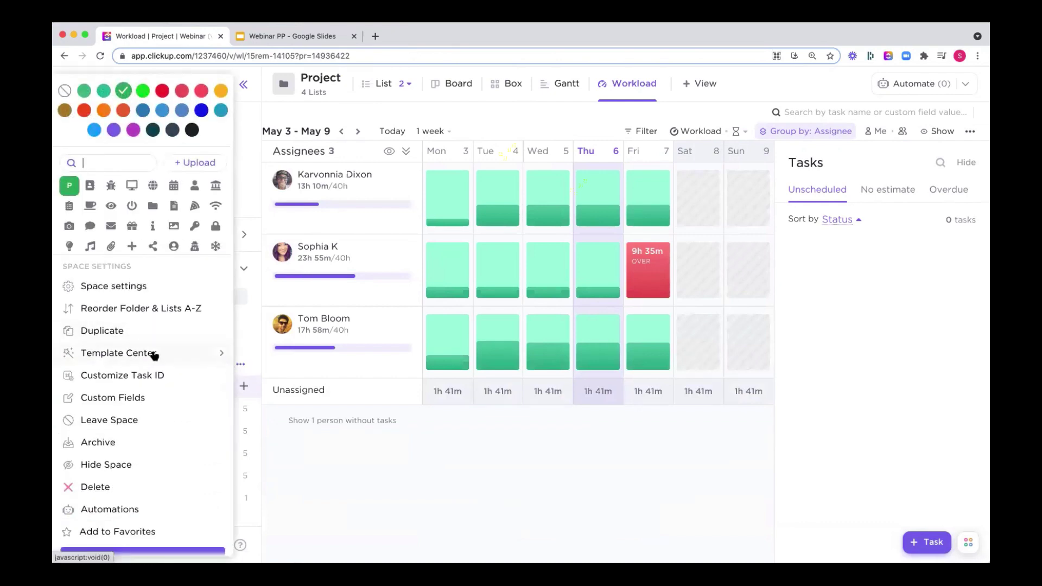
left_click(110, 358)
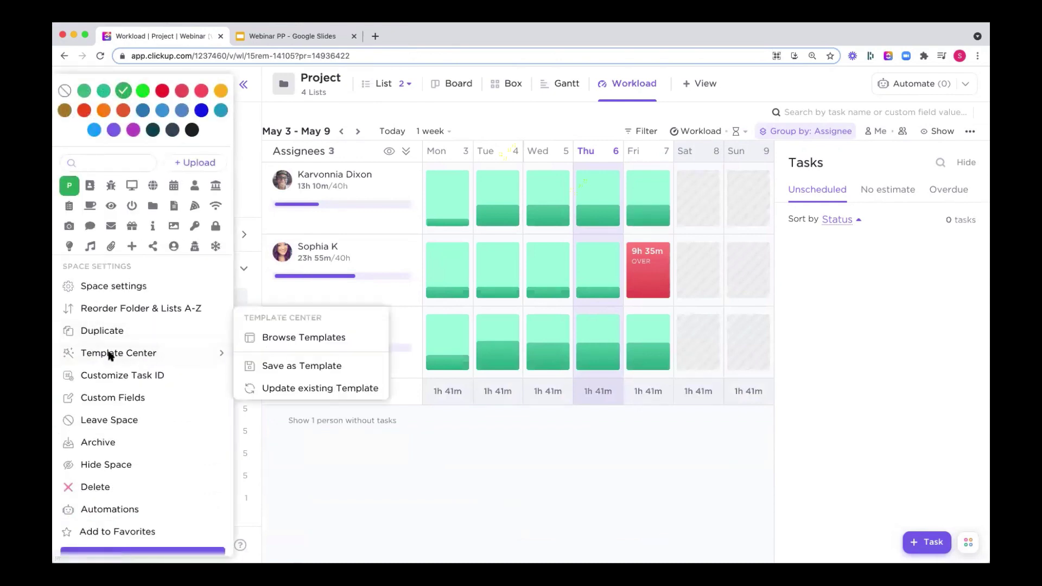
left_click(317, 337)
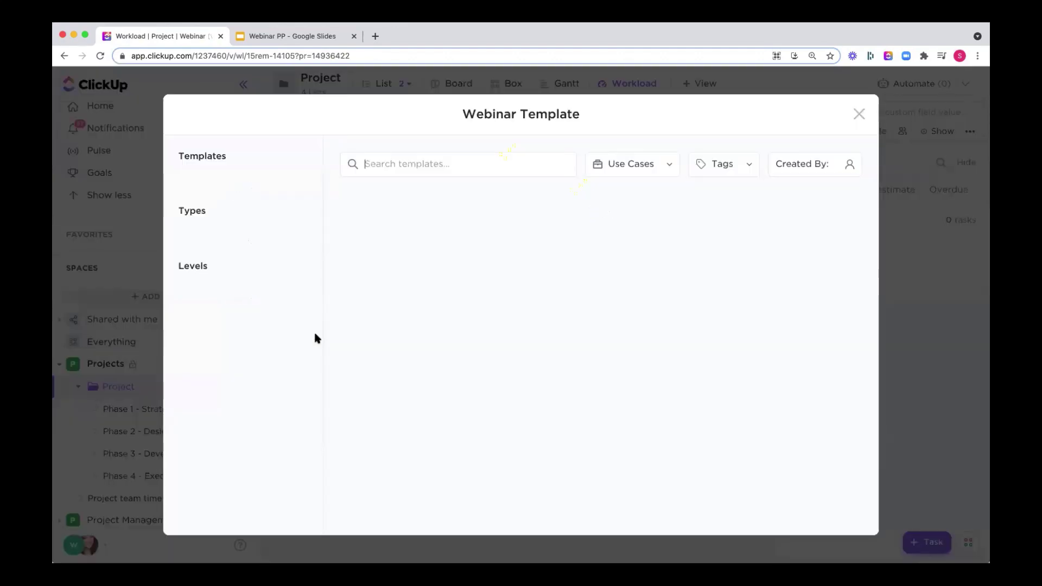
left_click(227, 212)
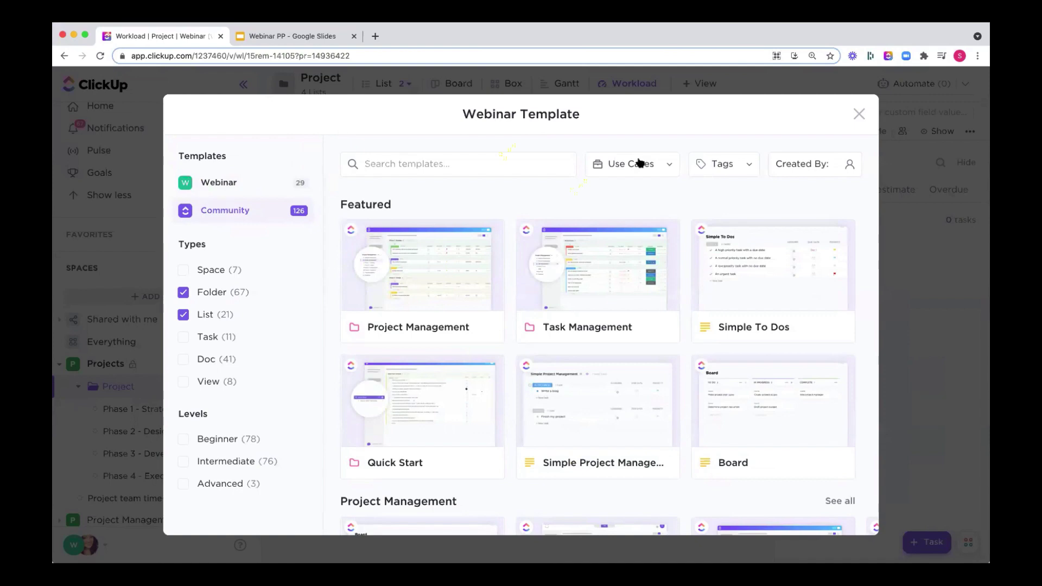
Select only the Project Management use case, preview the featured Project Management template and return to the template list.
left_click(638, 161)
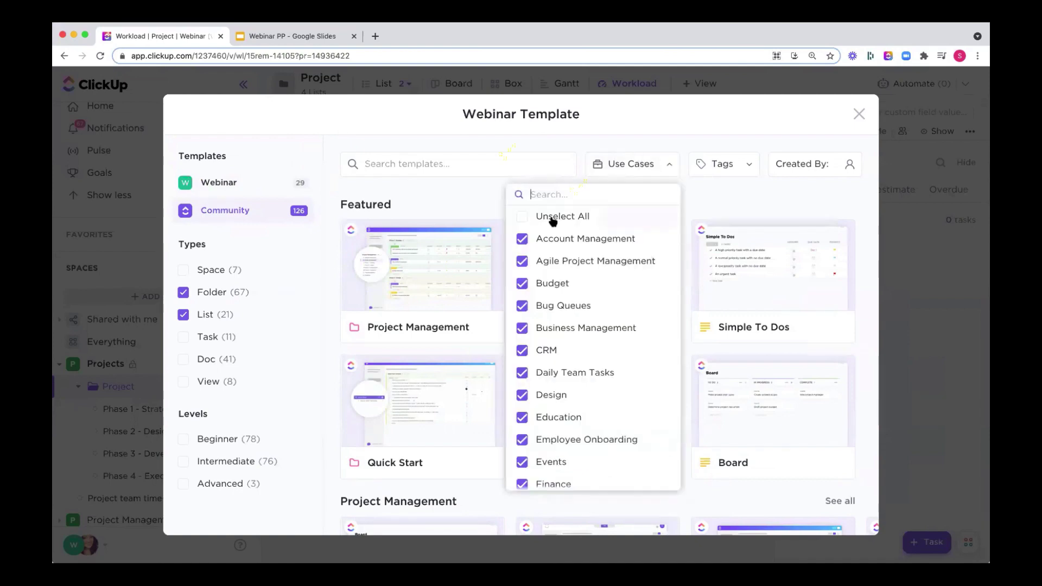
left_click(554, 217)
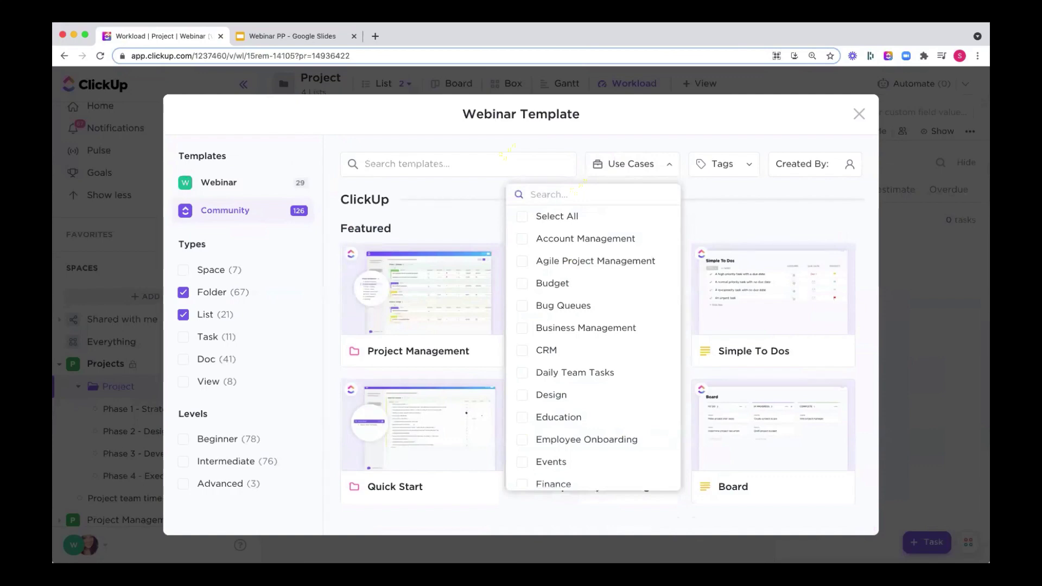
type("project")
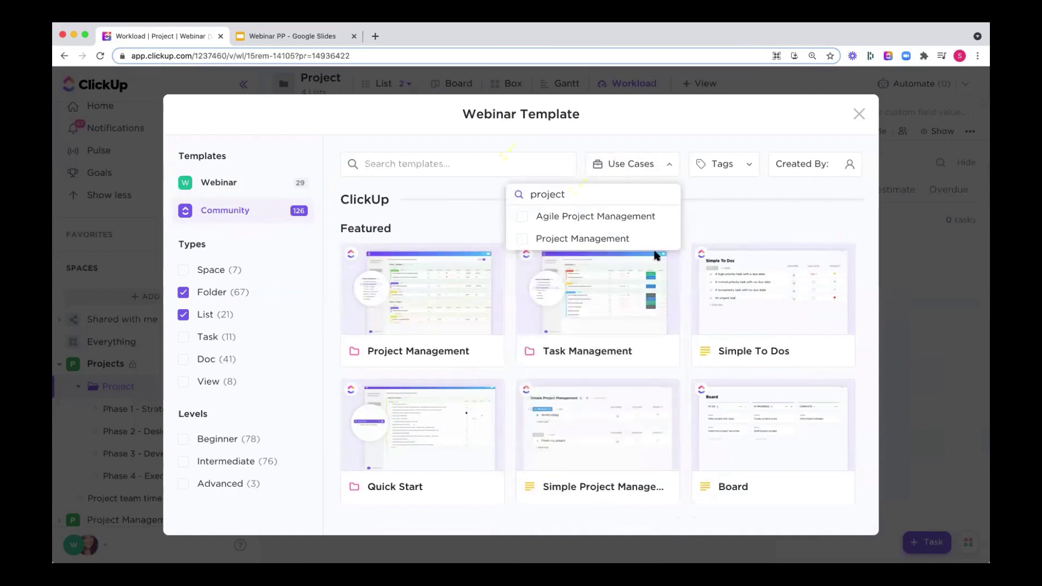
left_click(608, 239)
left_click(479, 204)
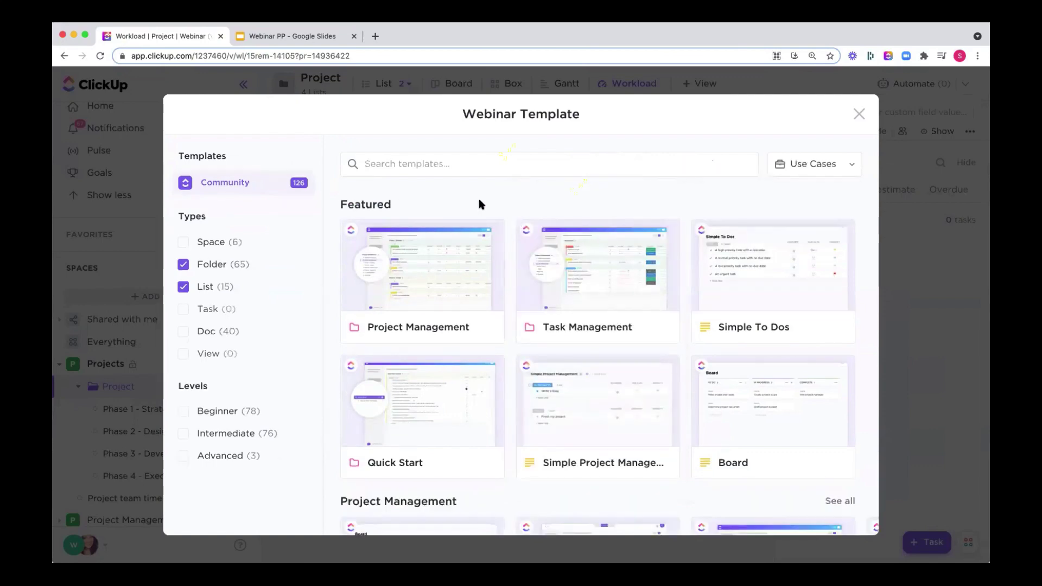
left_click(433, 290)
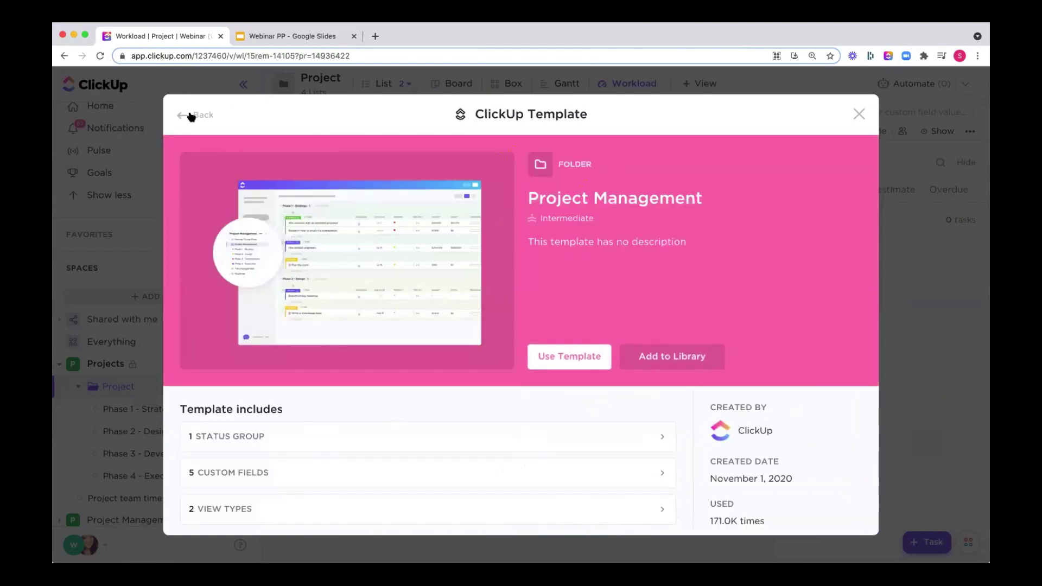
left_click(190, 114)
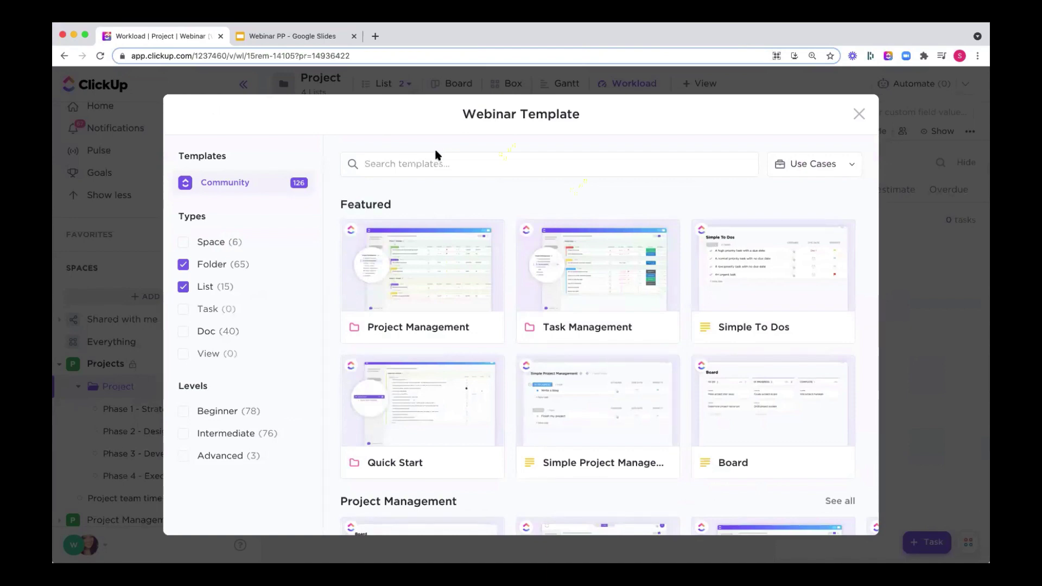
Select the Human Resources use case and search the Community templates for "hiring".
type("hirin")
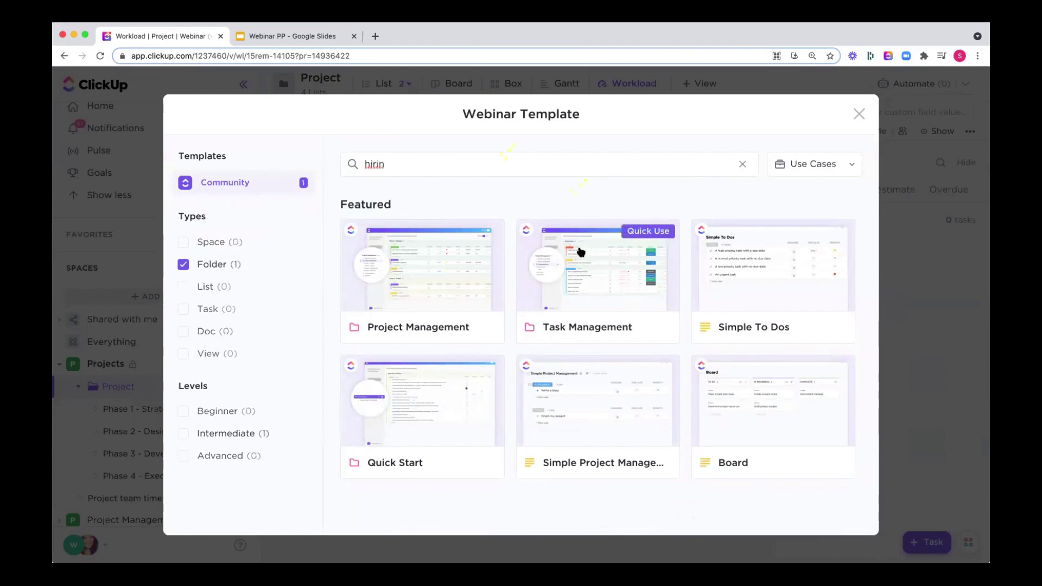
left_click(743, 164)
left_click(782, 167)
type("h")
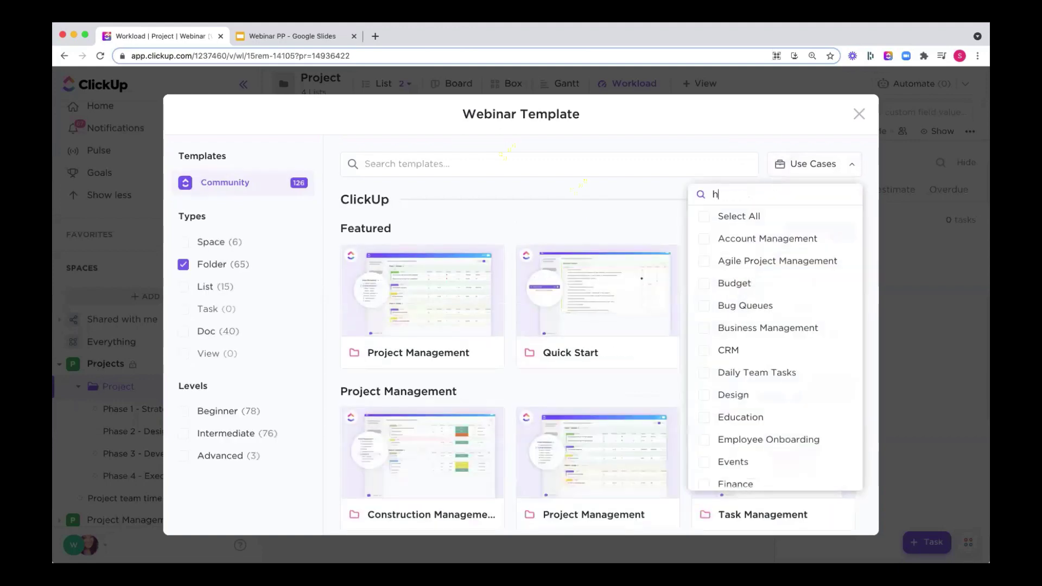
left_click(704, 283)
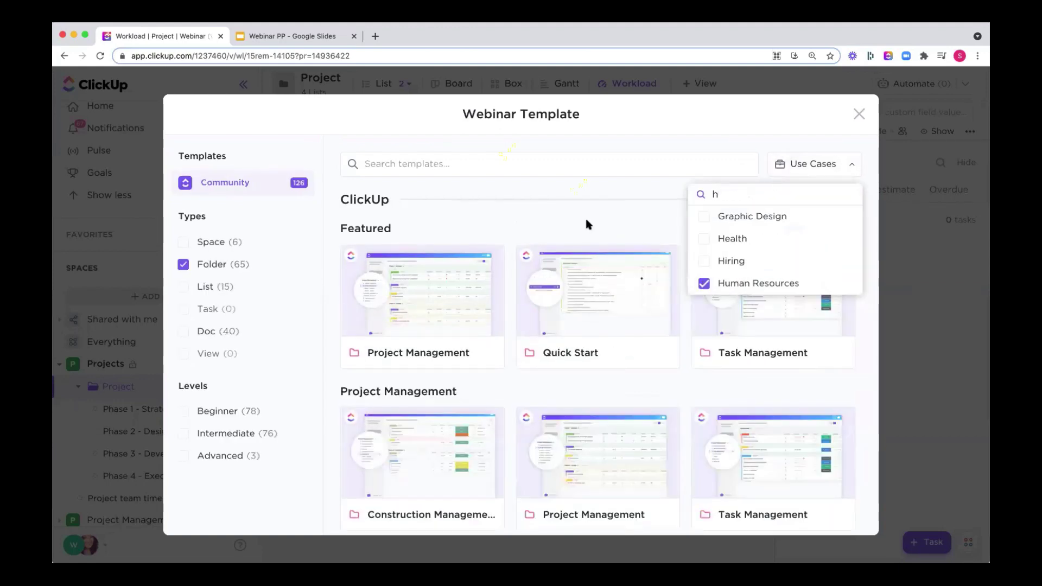
left_click(587, 223)
mouse_move(548, 252)
left_click(521, 159)
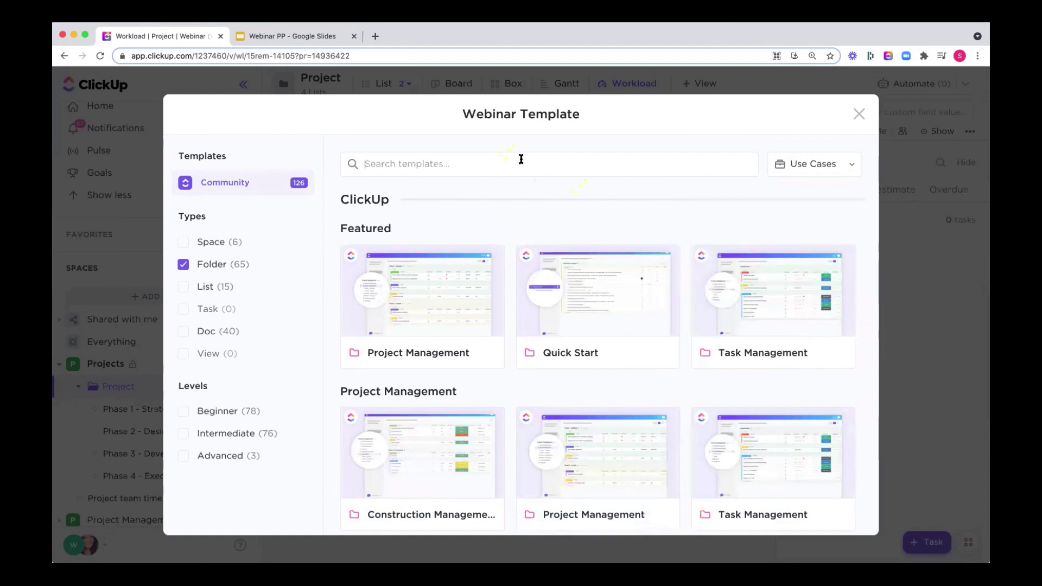
type("hiring")
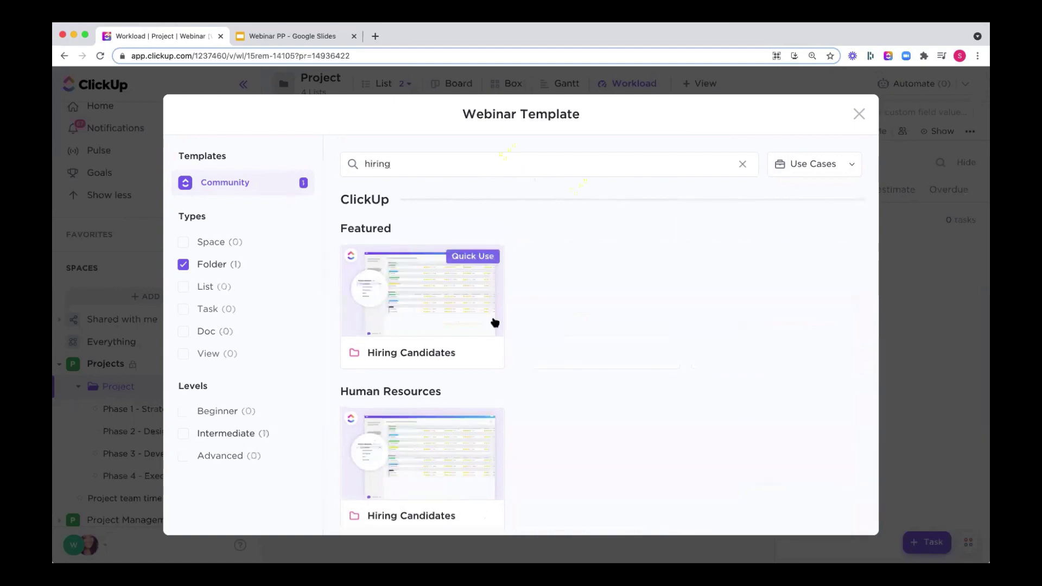
Use the featured Hiring Candidates template to create a folder named "Hiring Pipeline" in Projects, importing everything with dates as is and no archived tasks.
left_click(474, 317)
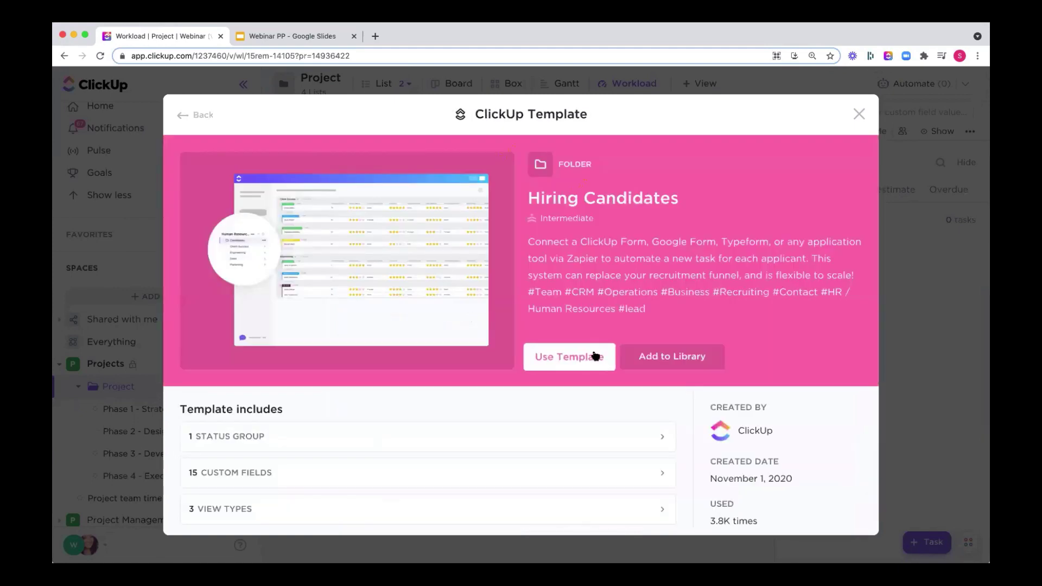
left_click(595, 356)
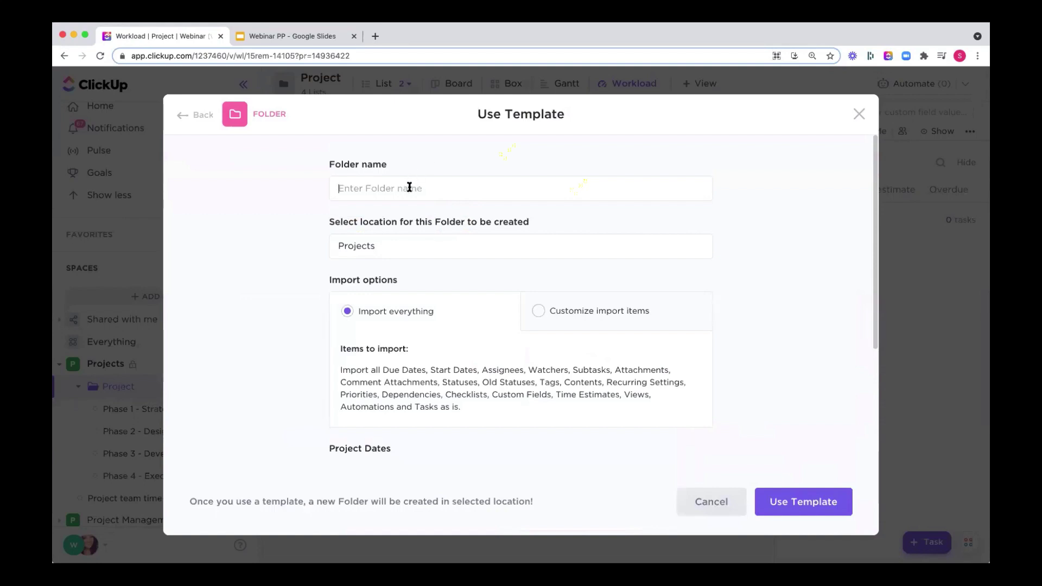
type("Hiring Pipeline")
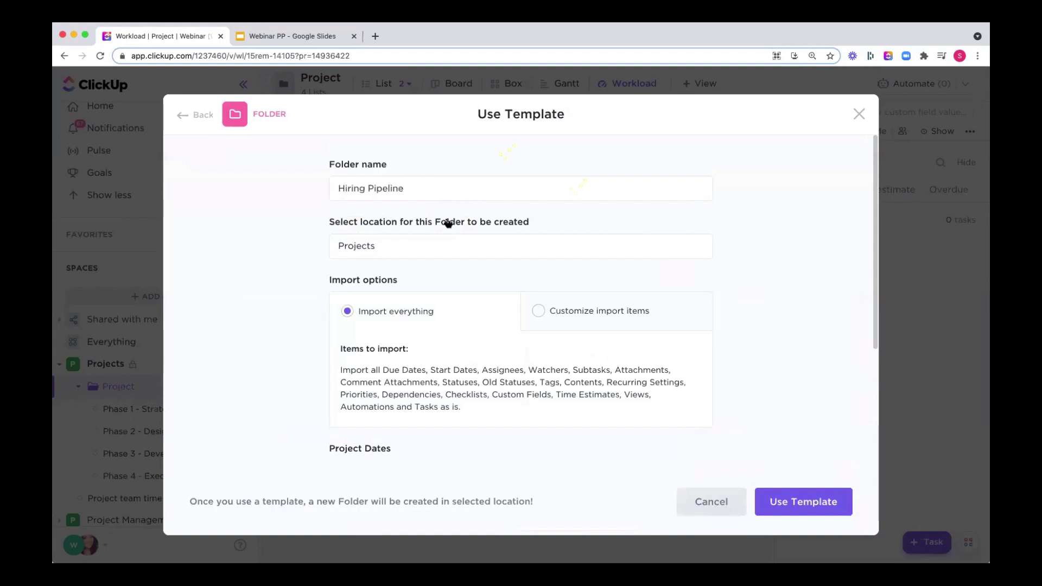
scroll(491, 265, "down", 3)
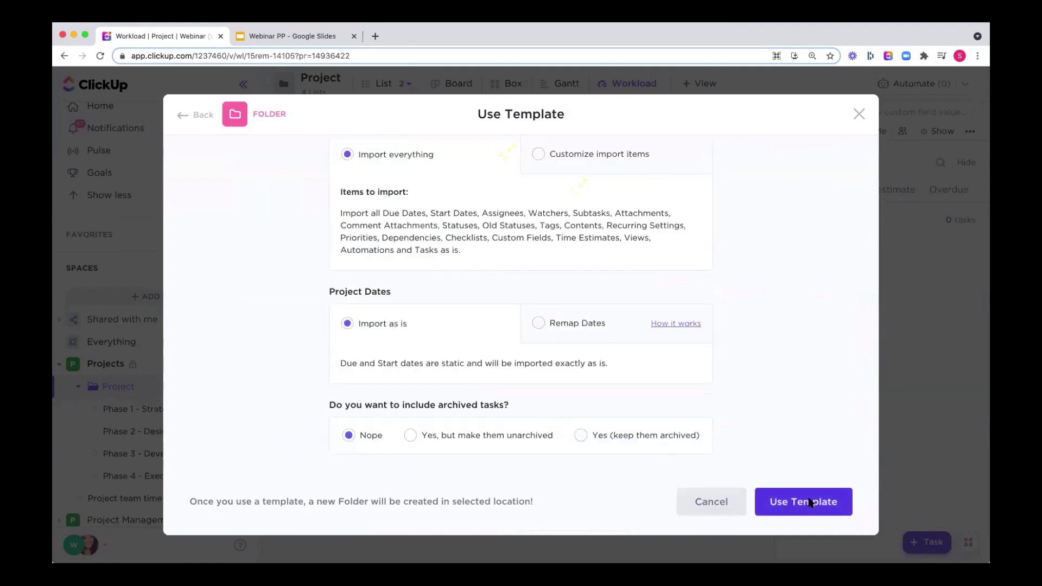
left_click(810, 503)
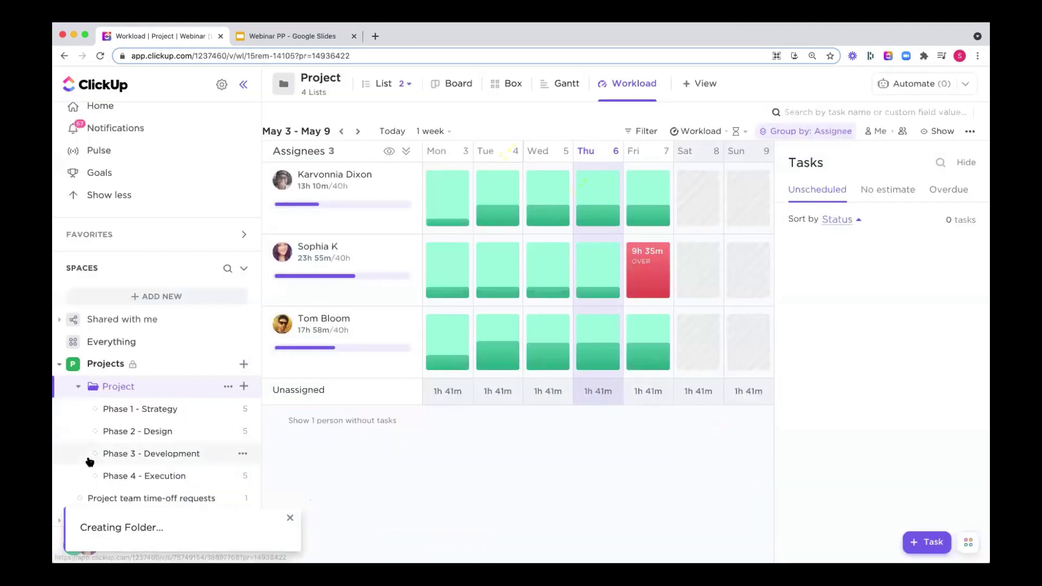
Show the Hiring Pipeline folder's List view and examine its candidate columns and the Experience options of the Offer Sent candidate.
scroll(90, 459, "down", 2)
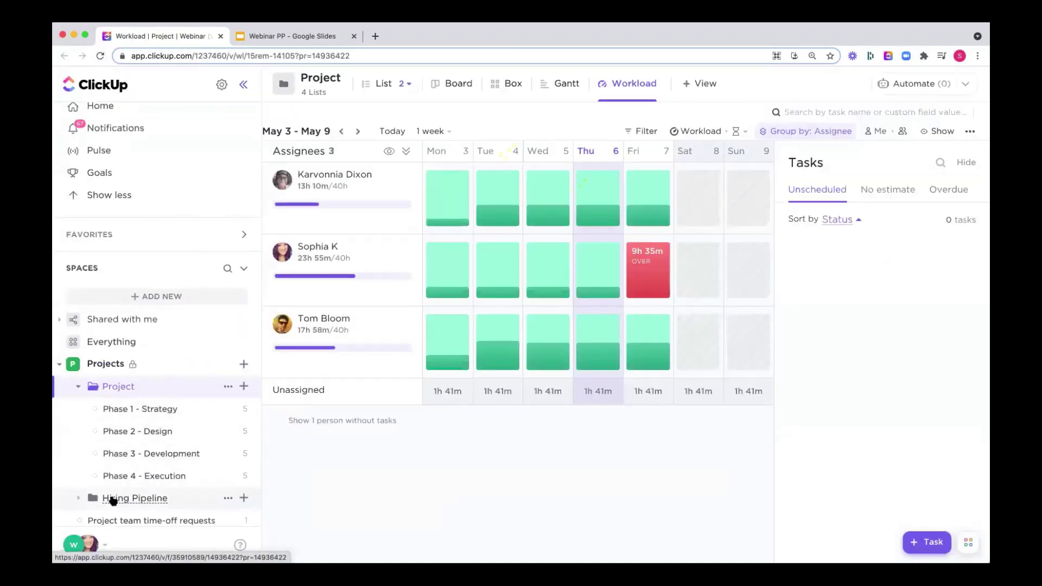
left_click(113, 499)
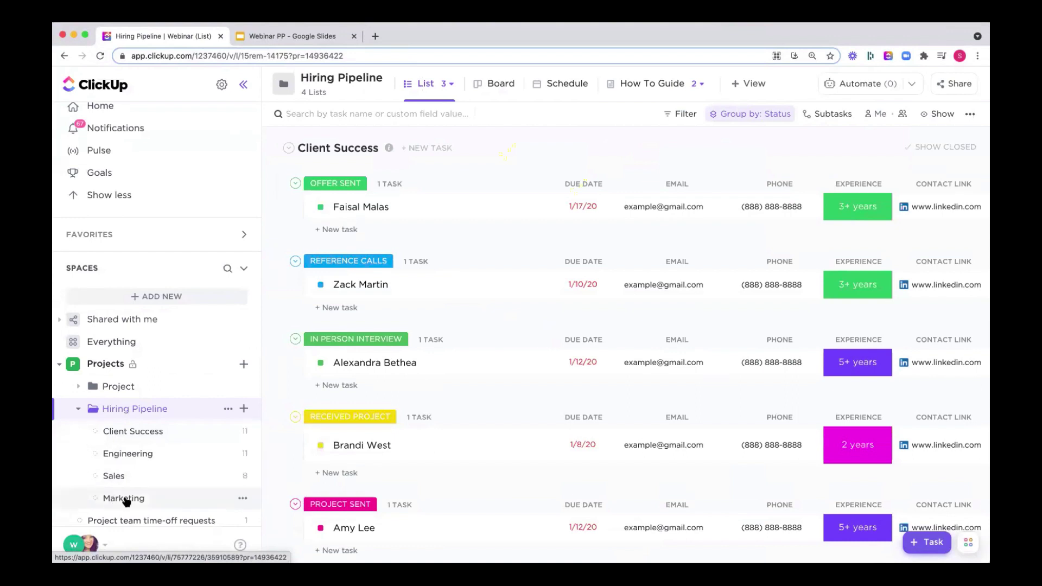
scroll(641, 297, "right", 5)
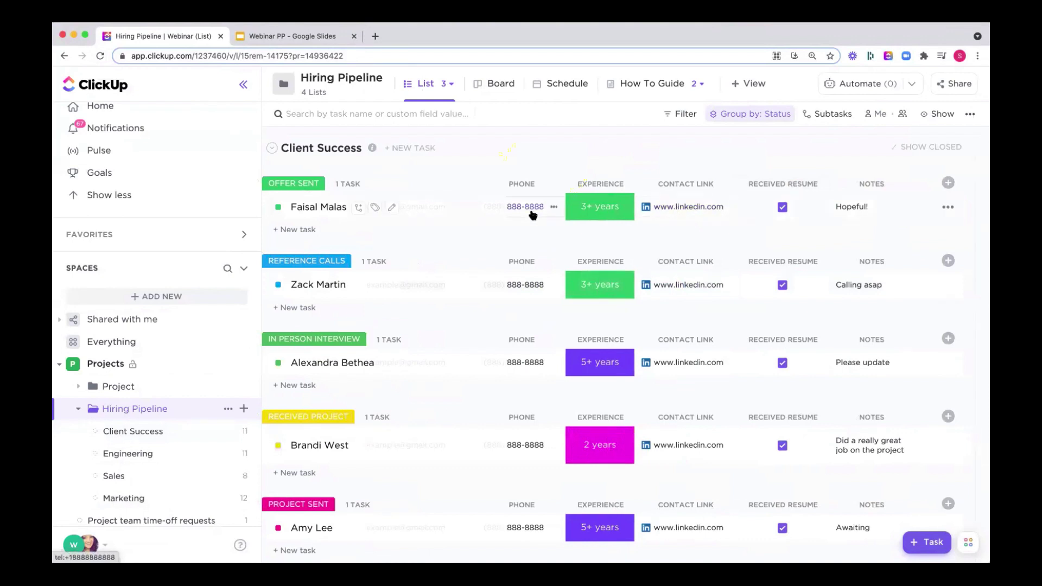
left_click(603, 211)
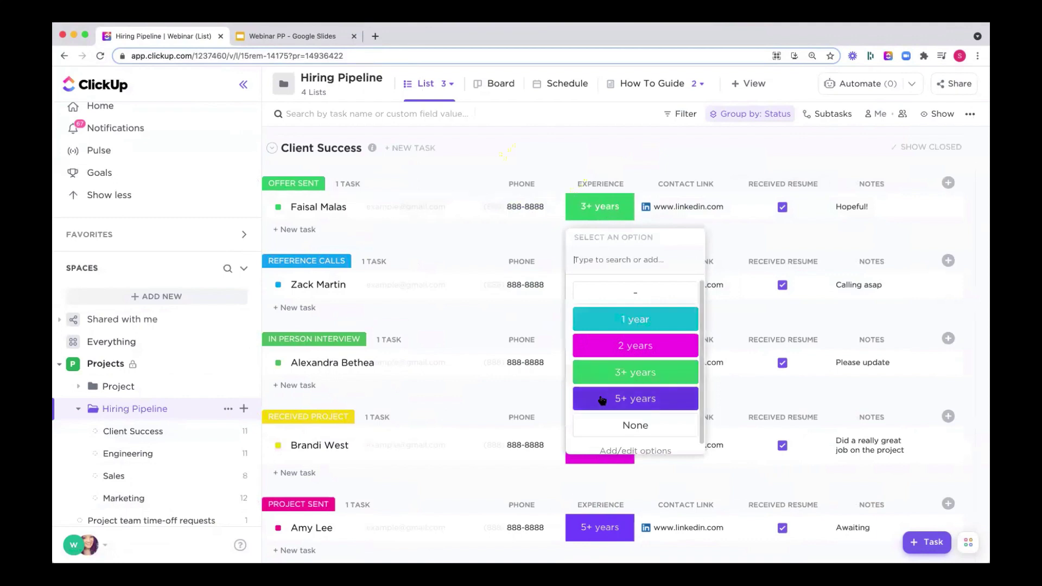
left_click(660, 159)
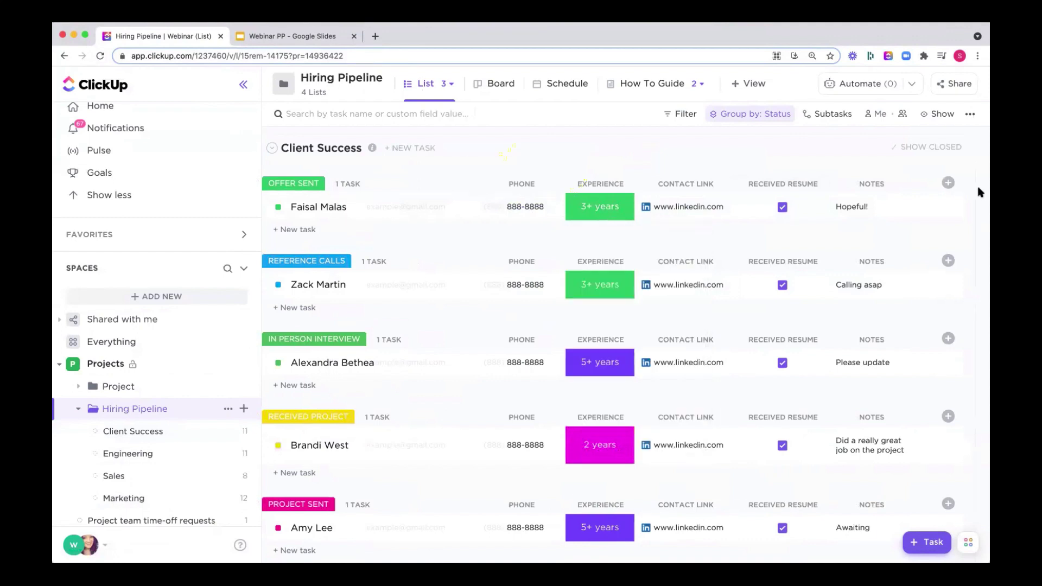
Show the hidden Work Ethic field as a column in the Hiring Pipeline's Client Success list.
left_click(948, 182)
scroll(775, 362, "down", 10)
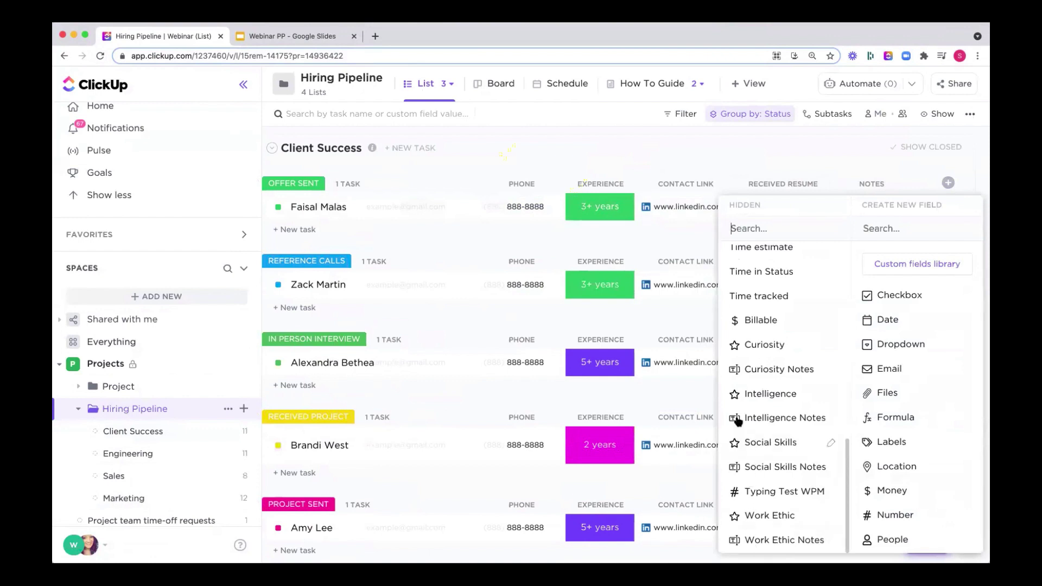
left_click(763, 516)
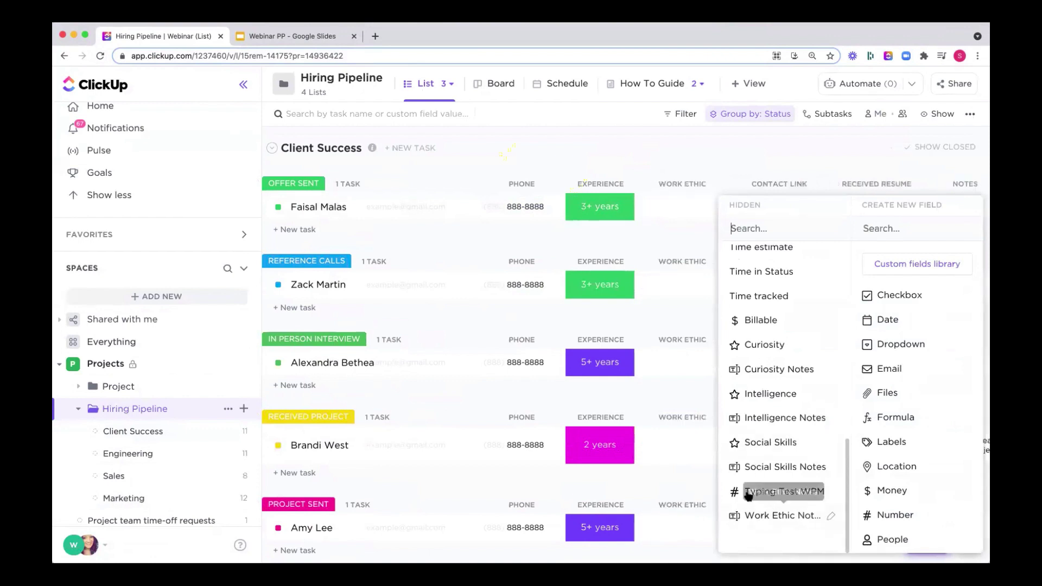
left_click(721, 147)
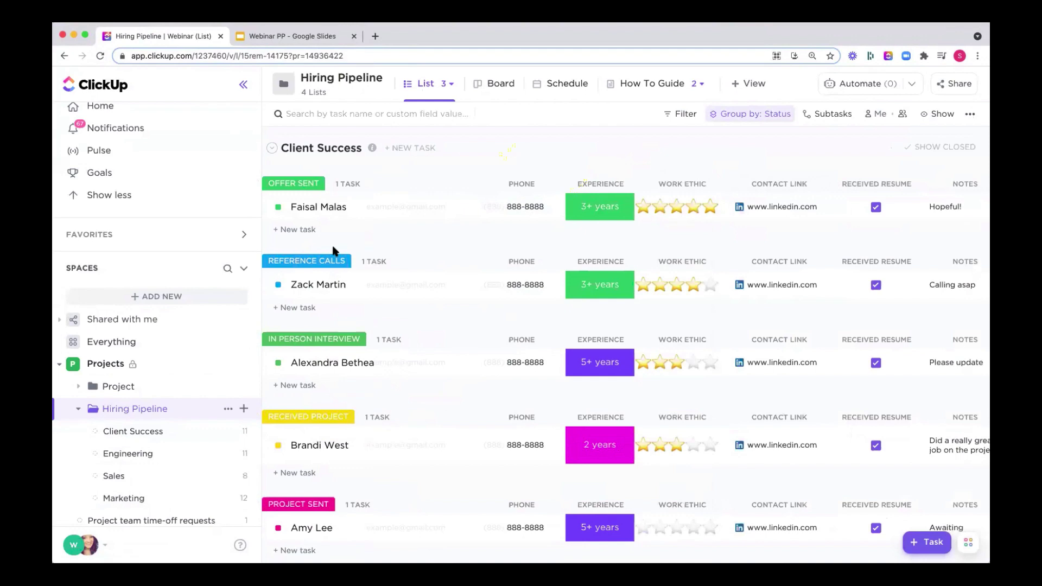
Review the custom fields in the Offer Sent candidate's task and return to the list.
left_click(323, 207)
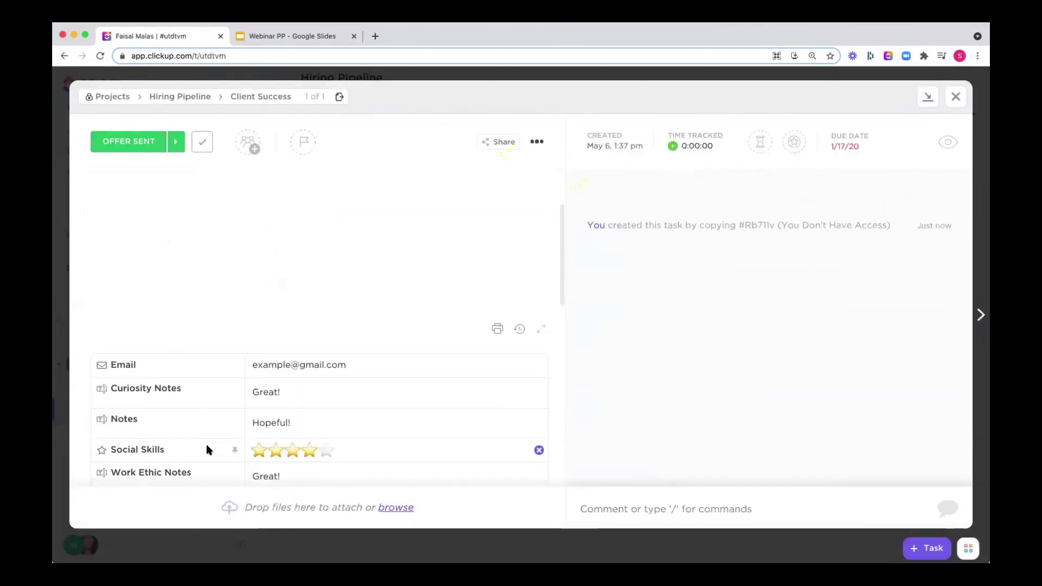
scroll(209, 449, "down", 3)
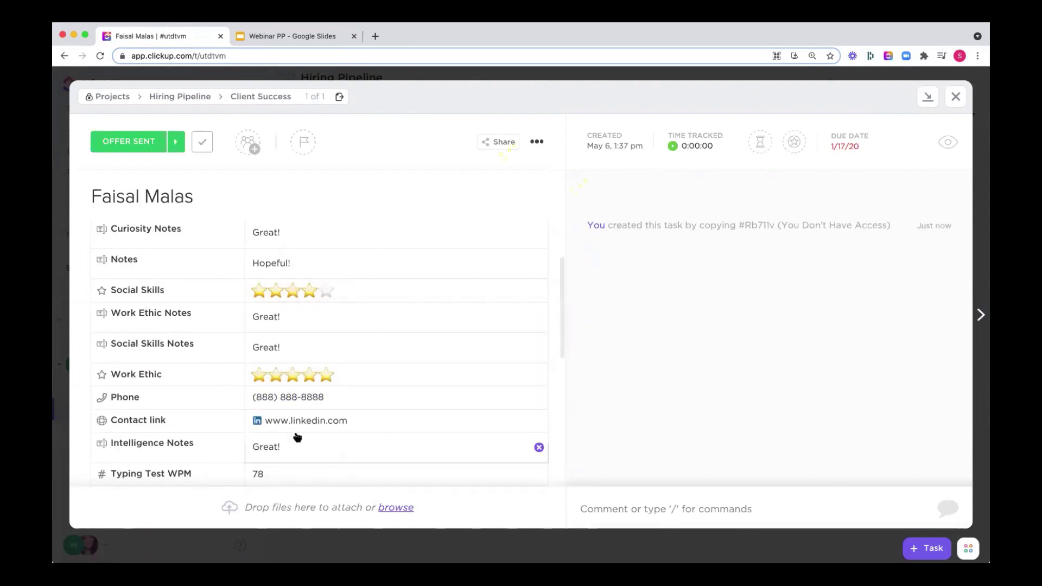
scroll(297, 435, "down", 1)
scroll(296, 432, "down", 5)
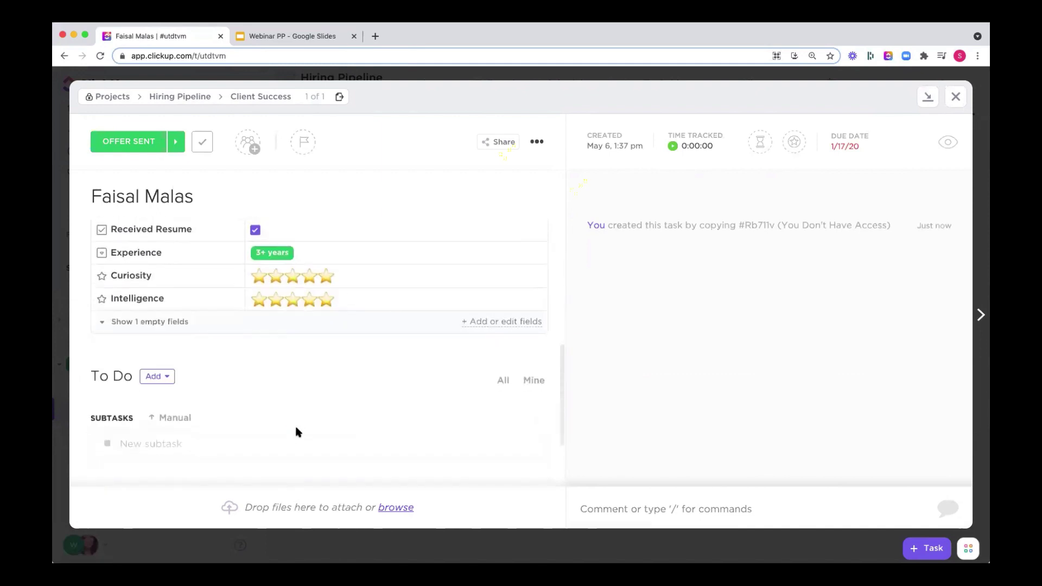
left_click(253, 551)
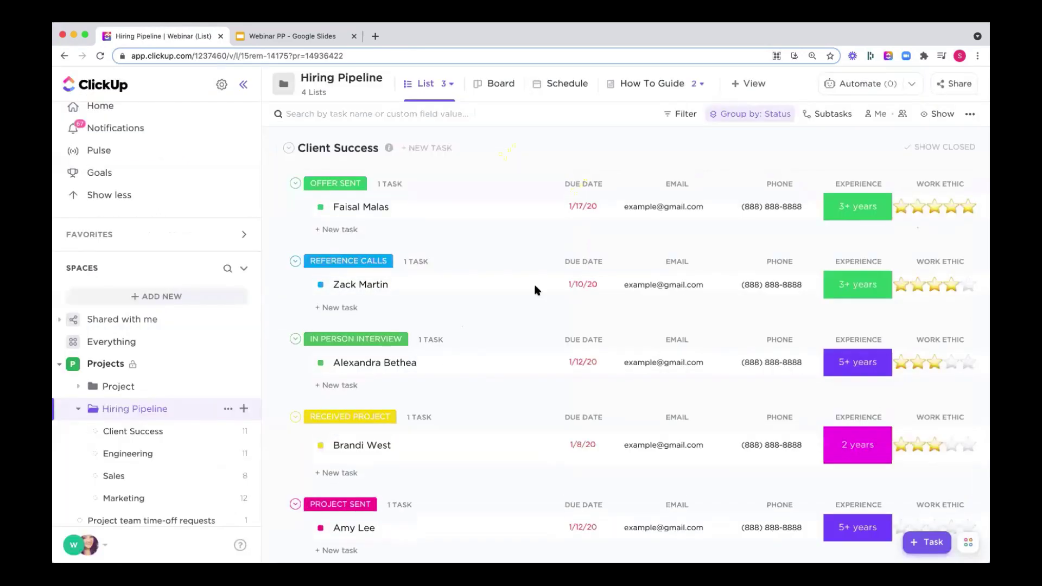
Display the Hiring Pipeline as a Board grouped by the Experience custom field and look across all its columns.
left_click(501, 86)
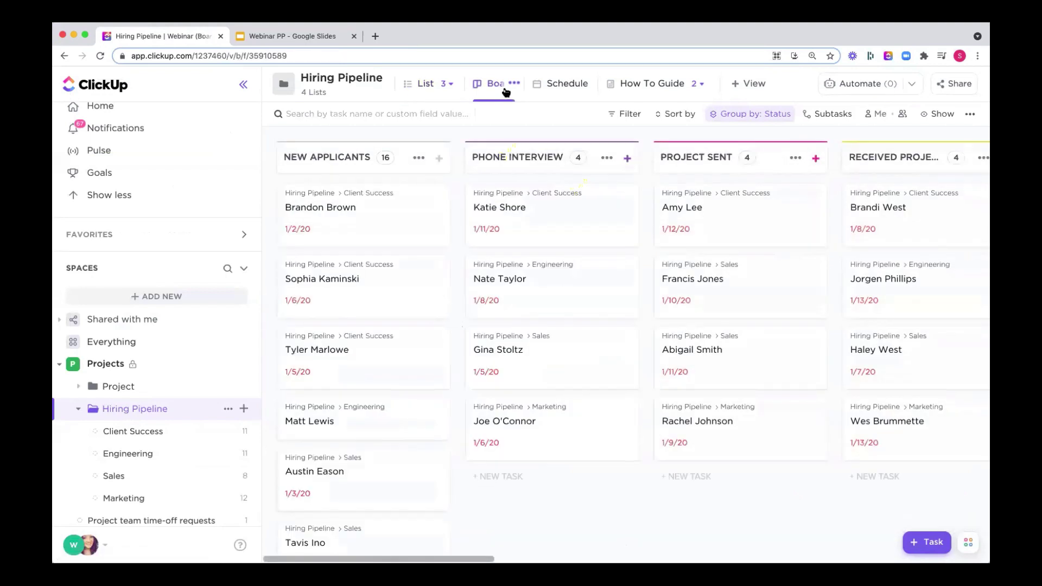
left_click(764, 116)
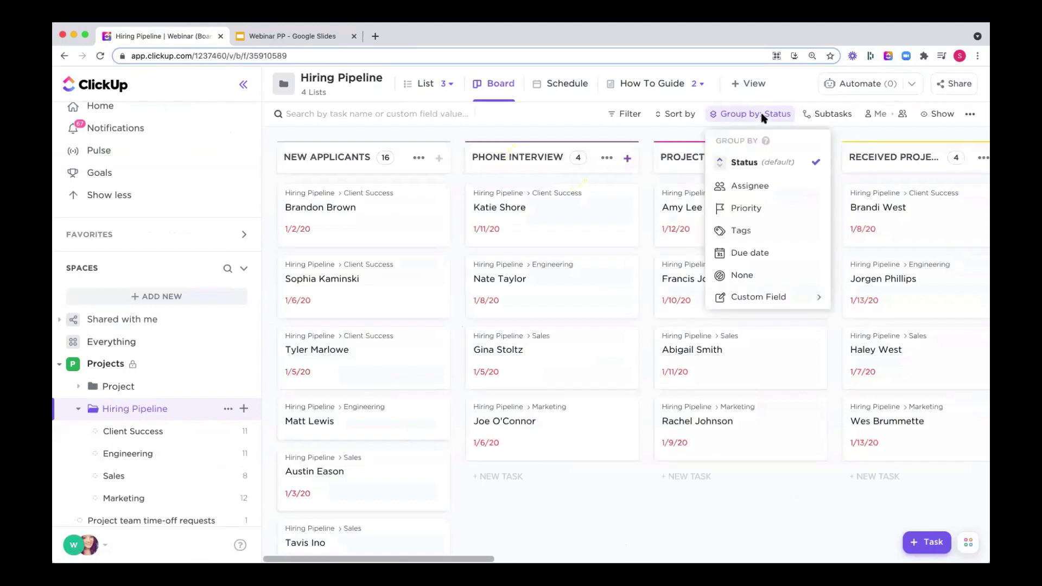
left_click(759, 298)
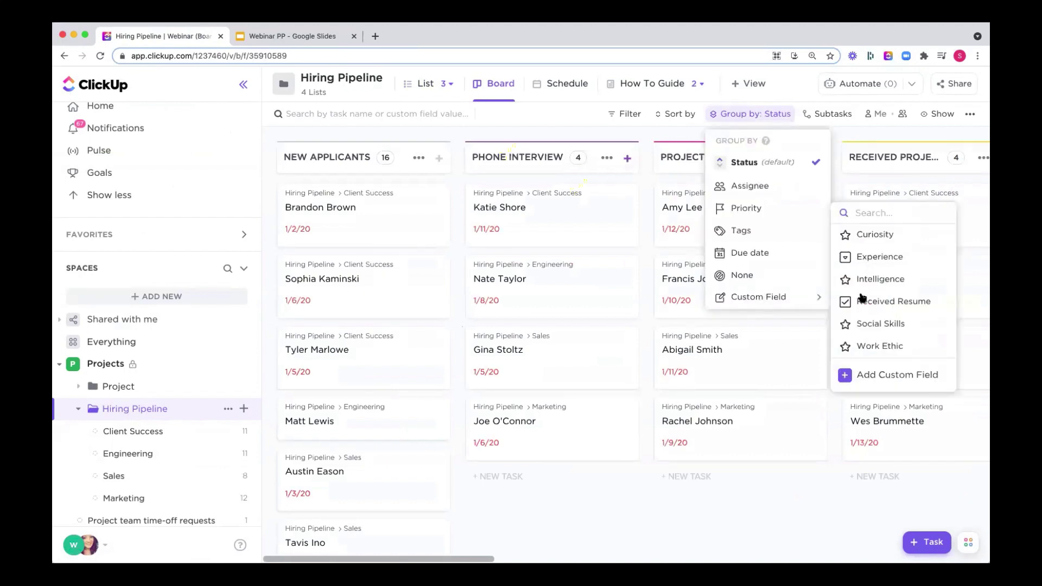
left_click(881, 257)
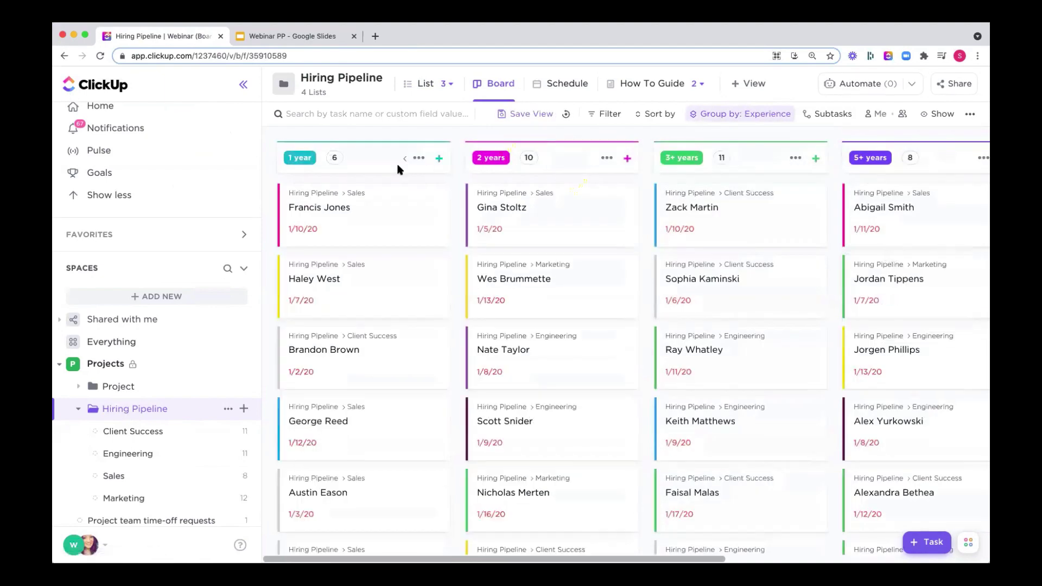
scroll(398, 170, "right", 15)
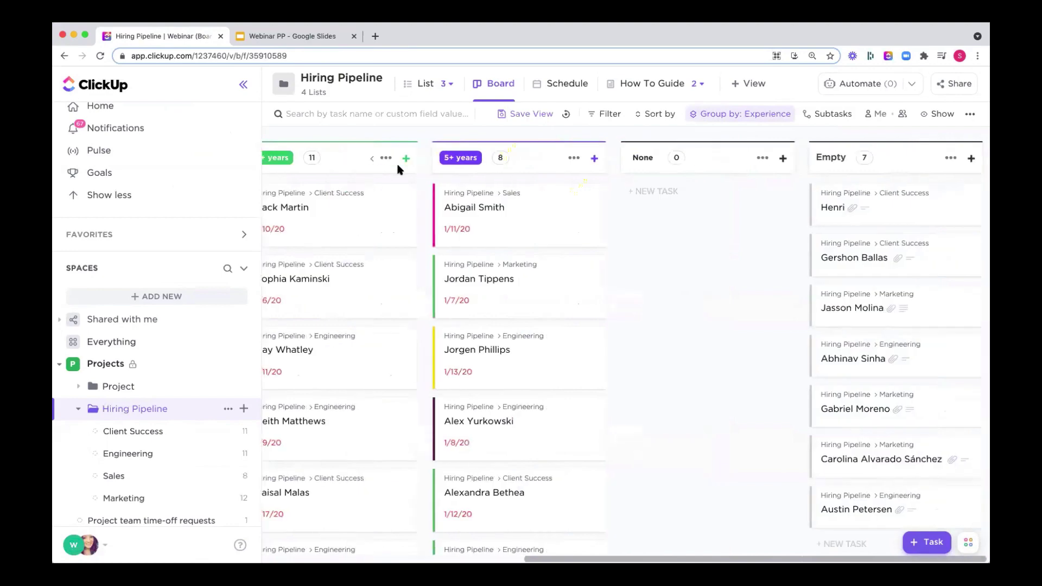
scroll(398, 169, "left", 15)
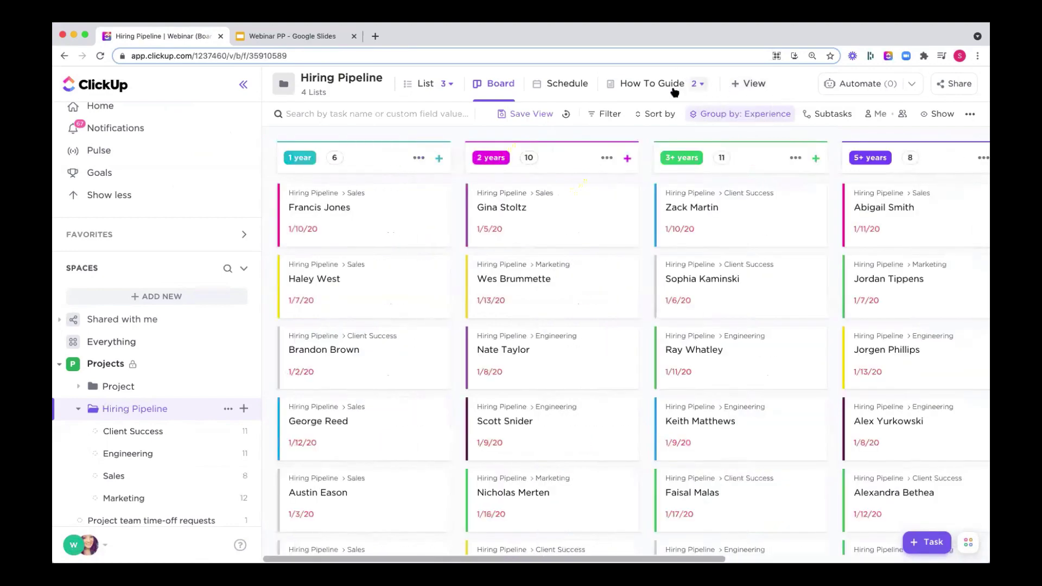
Examine the Client Success list's Application Form down to its submit section and return to its List view.
left_click(137, 431)
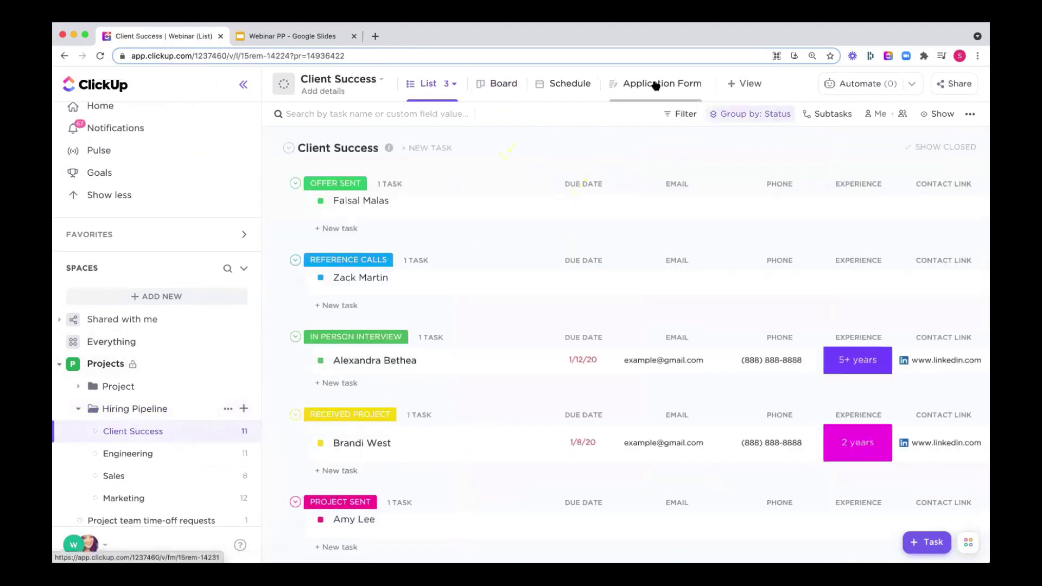
left_click(656, 84)
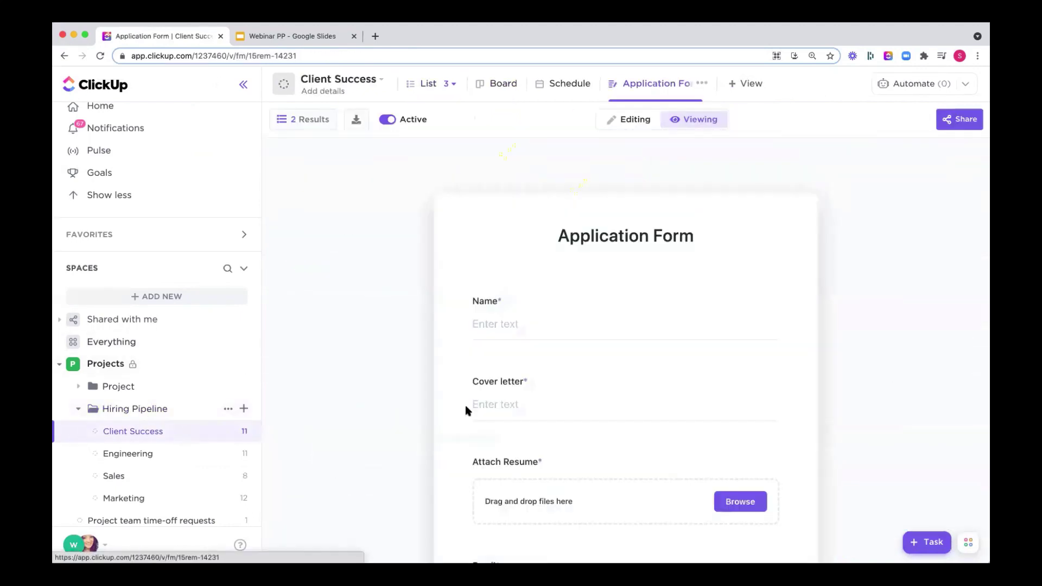
scroll(572, 395, "down", 10)
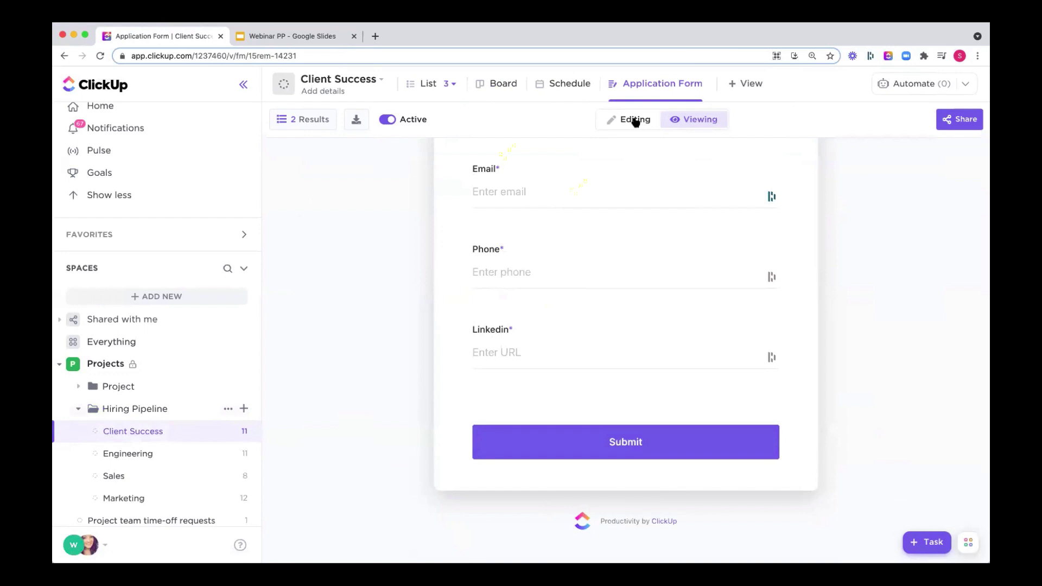
left_click(421, 85)
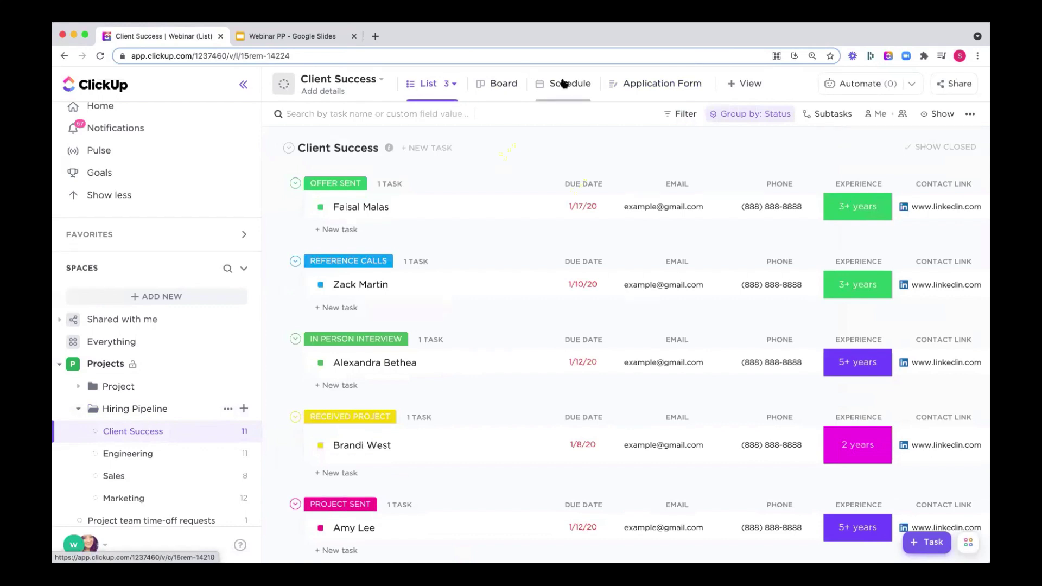
Return to the Project folder in the Projects space and start a new automation for it.
left_click(150, 410)
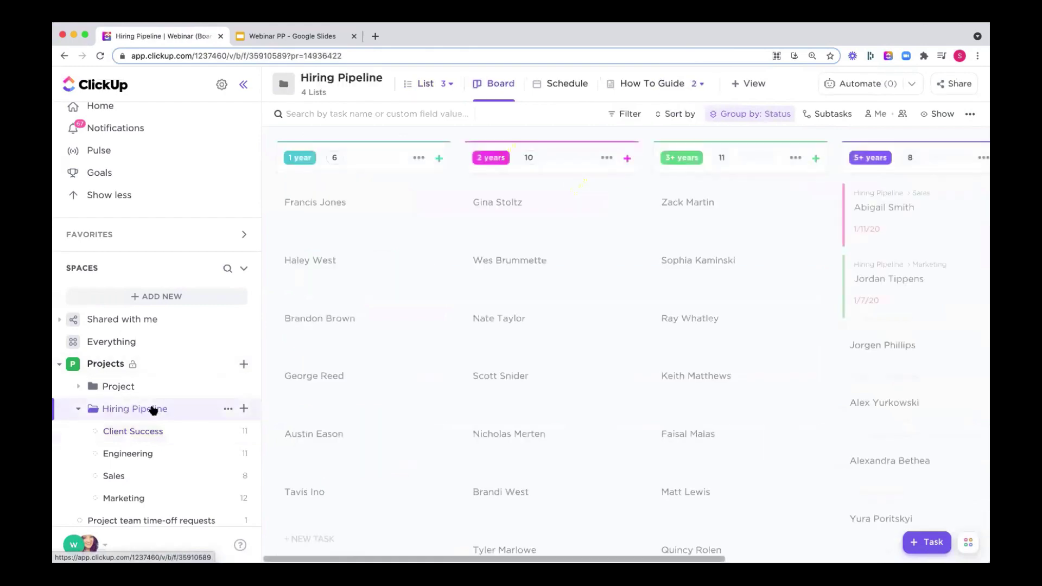
left_click(110, 389)
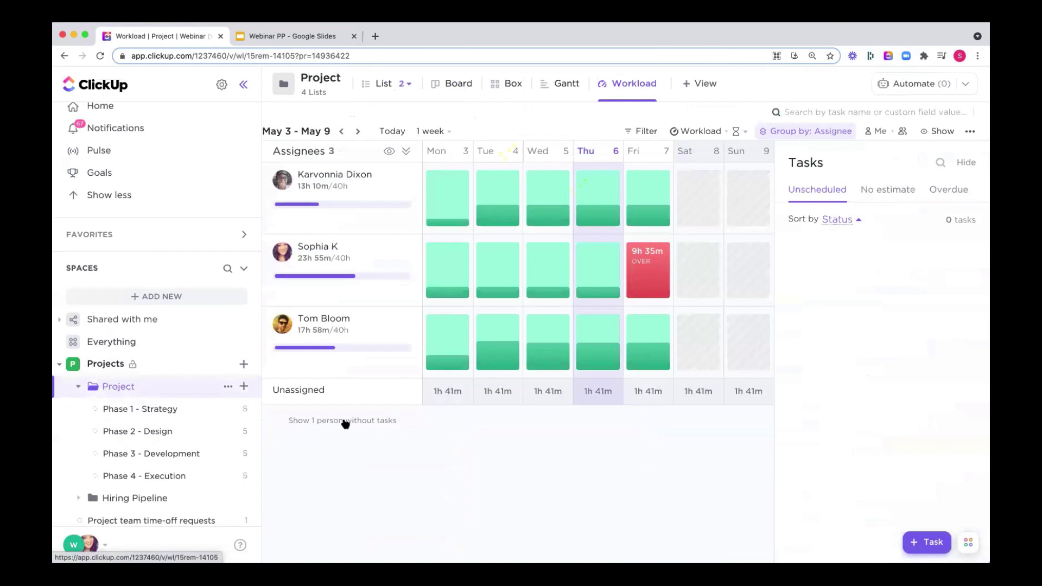
left_click(227, 389)
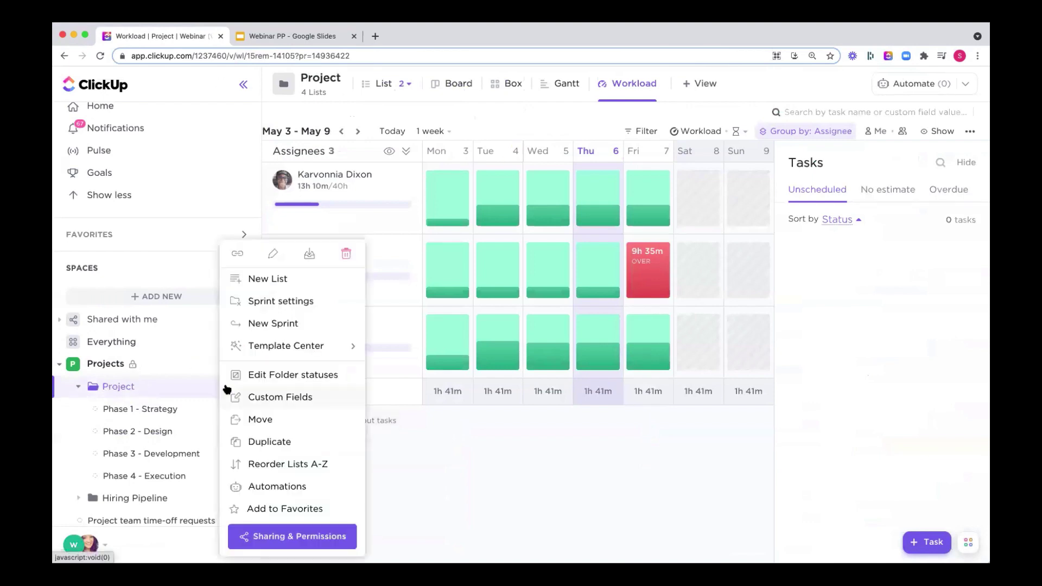
left_click(298, 485)
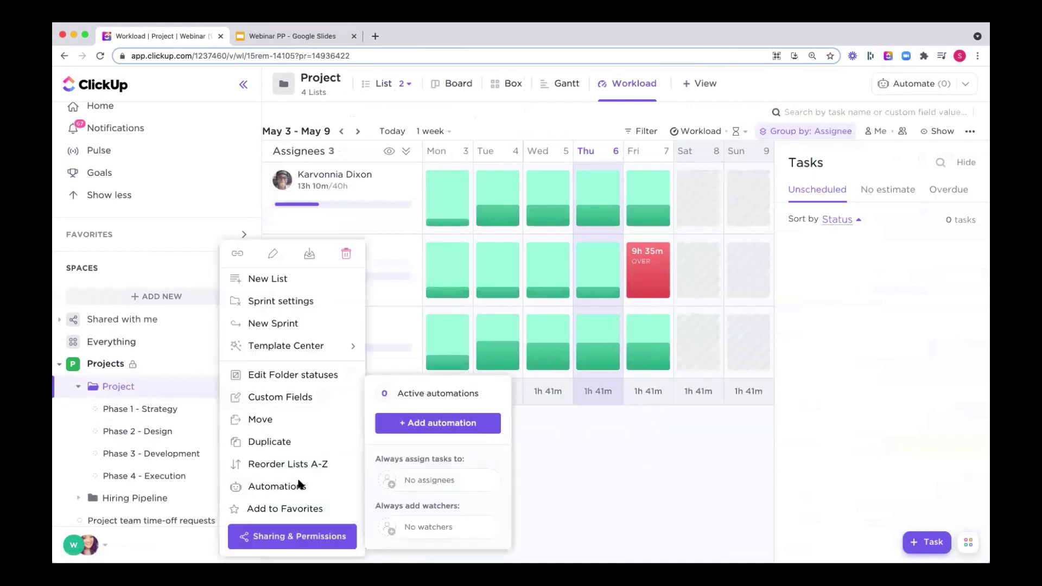
left_click(414, 427)
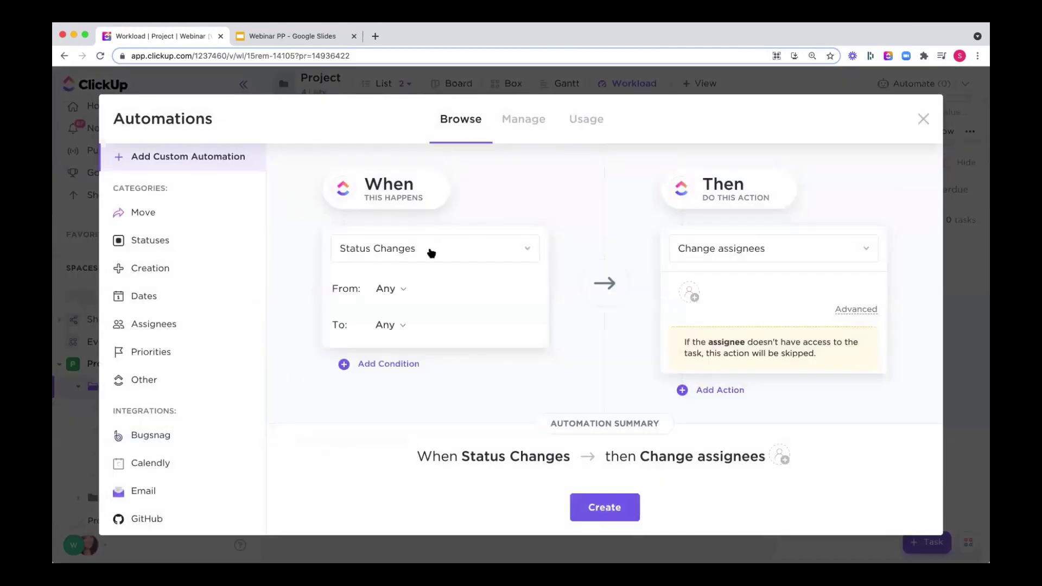
Set the automation's trigger to Due date arrives and its action to Add a comment.
left_click(432, 251)
type("due")
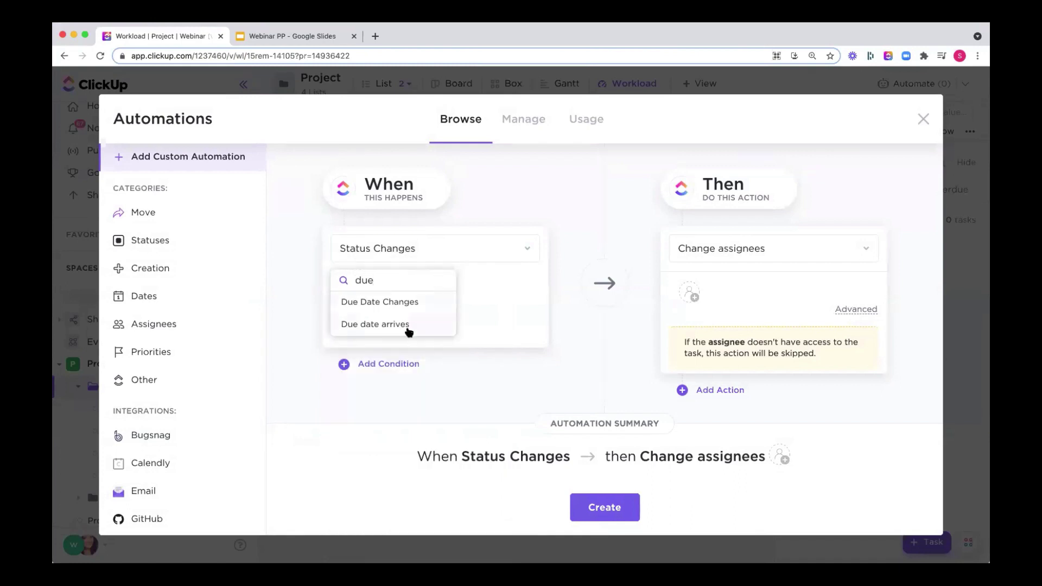
left_click(409, 326)
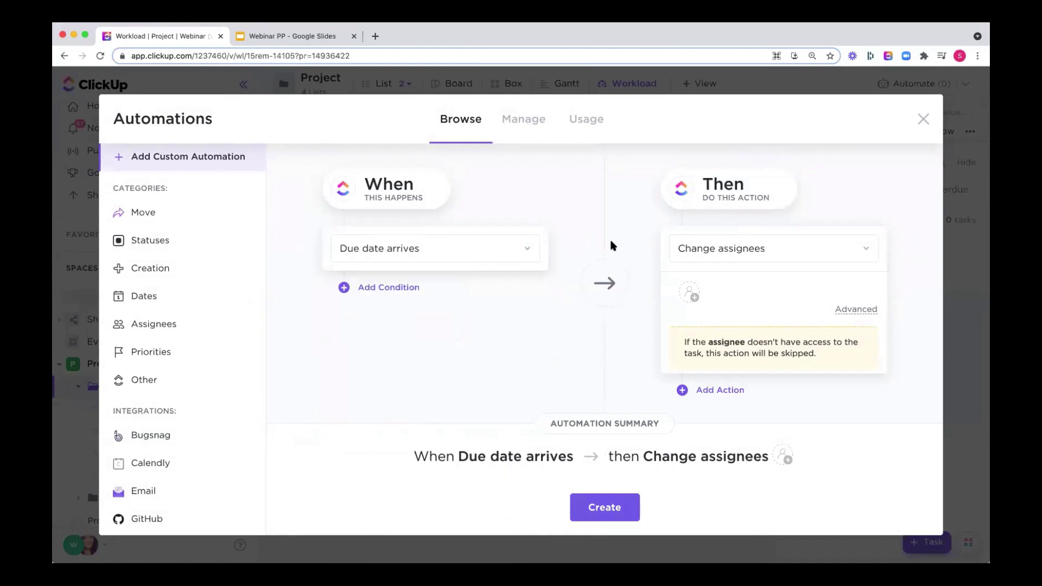
left_click(759, 249)
type("comm")
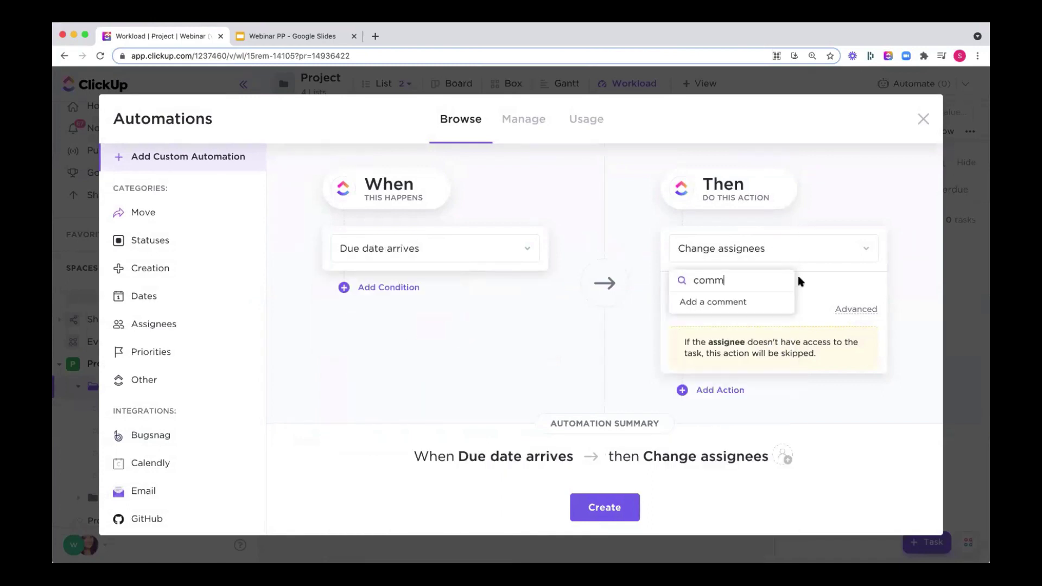
left_click(745, 302)
left_click(719, 301)
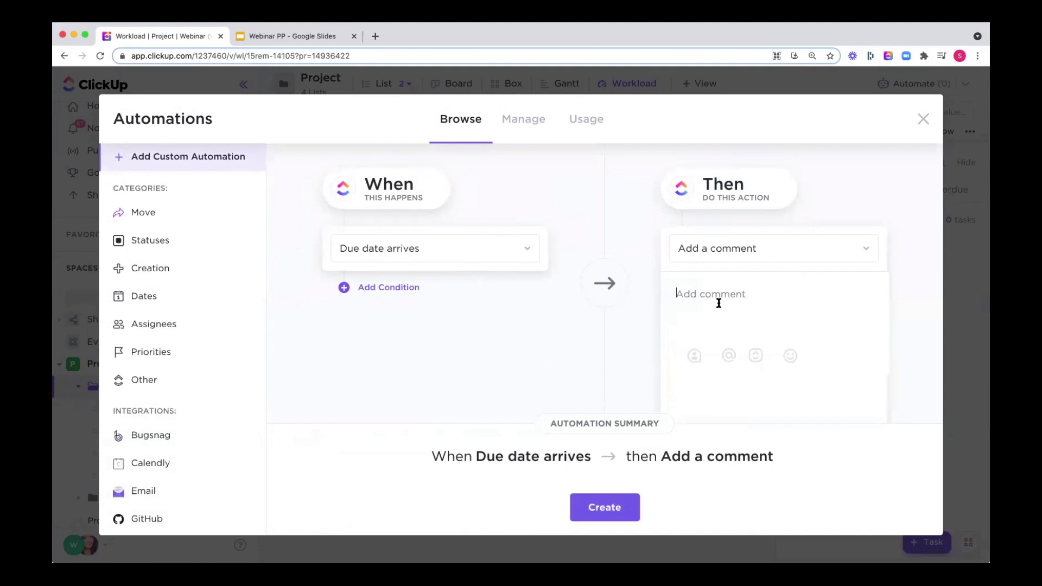
type("@assi")
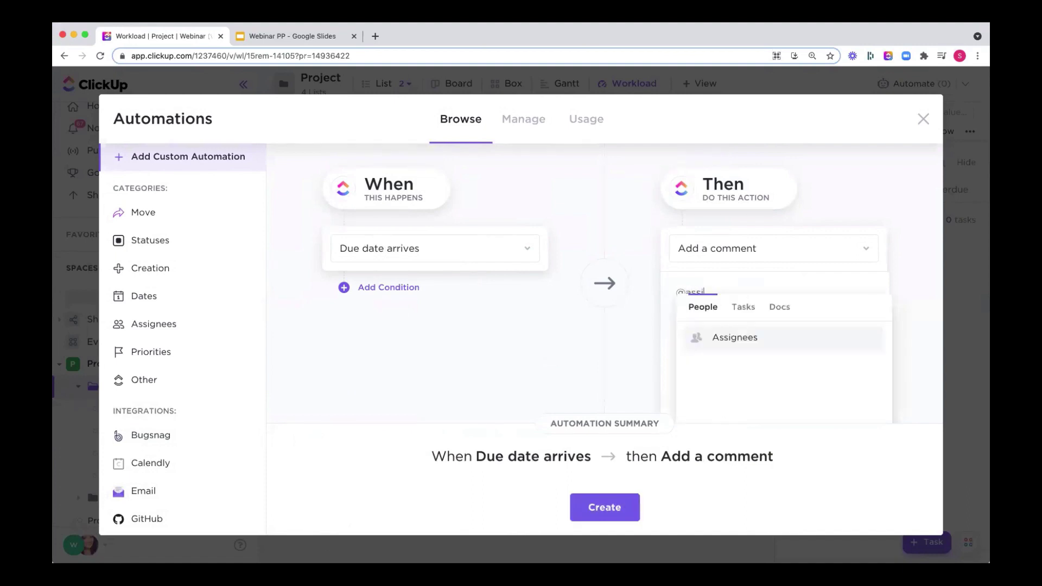
left_click(725, 337)
type("what's")
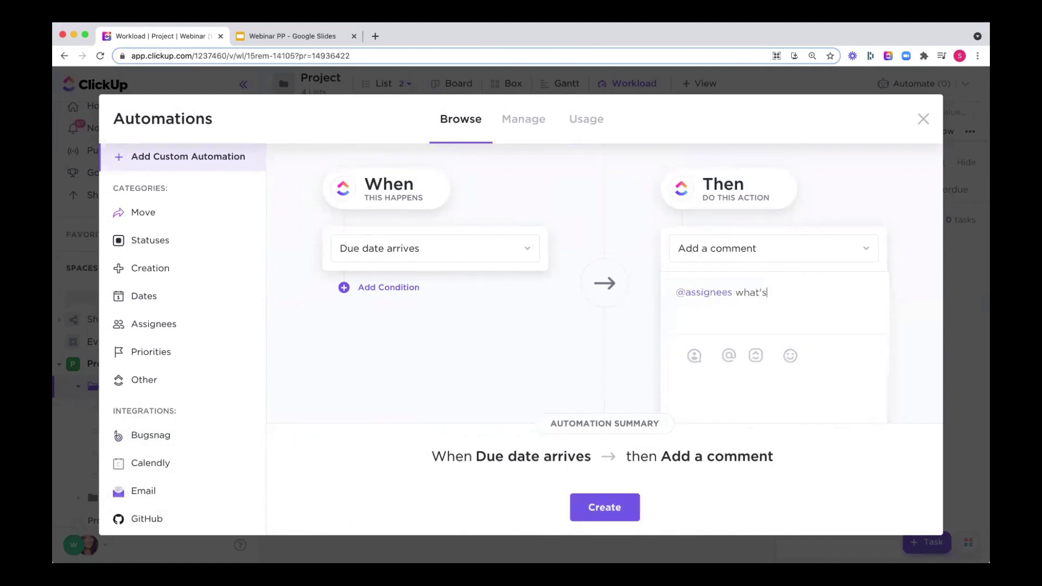
type(" the status of this task? Due date is here!")
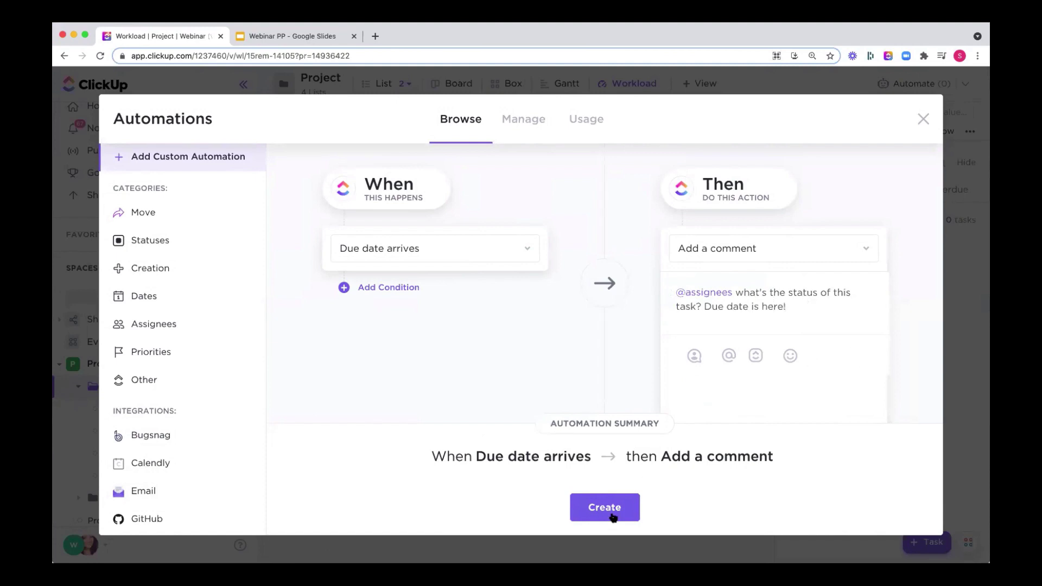
left_click(610, 507)
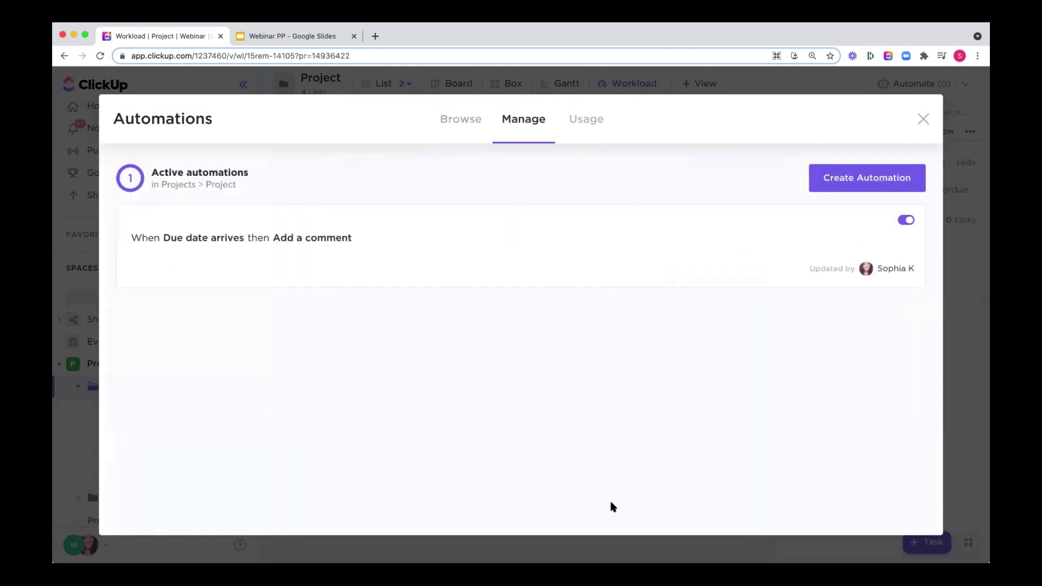
left_click(922, 119)
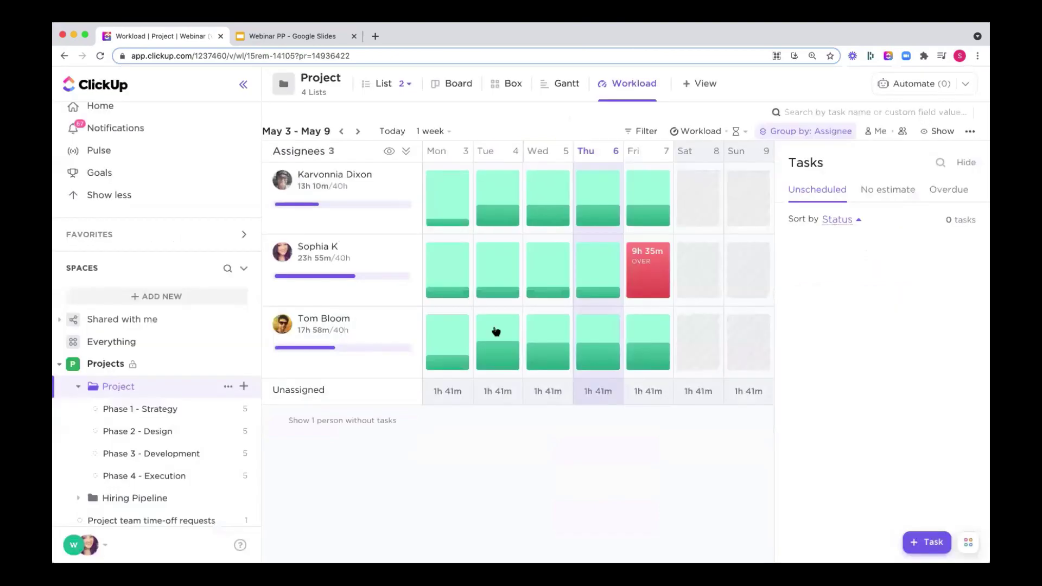
Go to the Teams page in the workspace settings and view the members of the Customer service team.
left_click(74, 545)
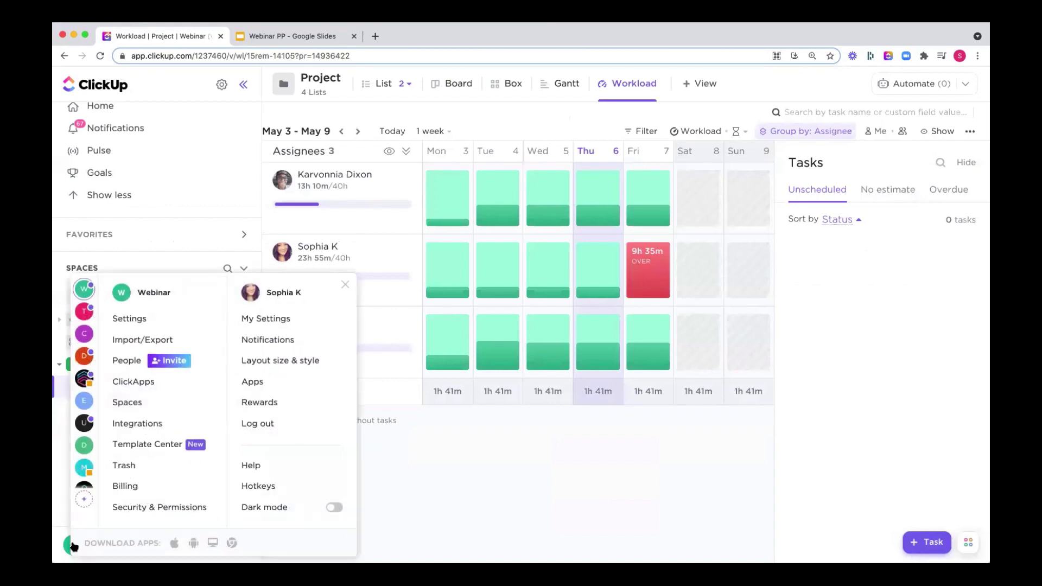
left_click(121, 321)
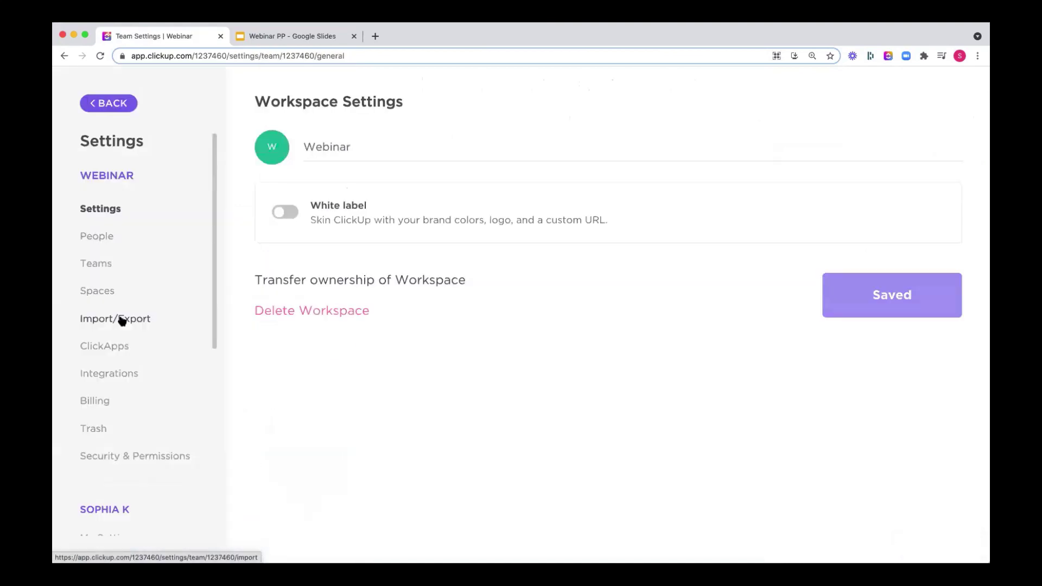
left_click(95, 263)
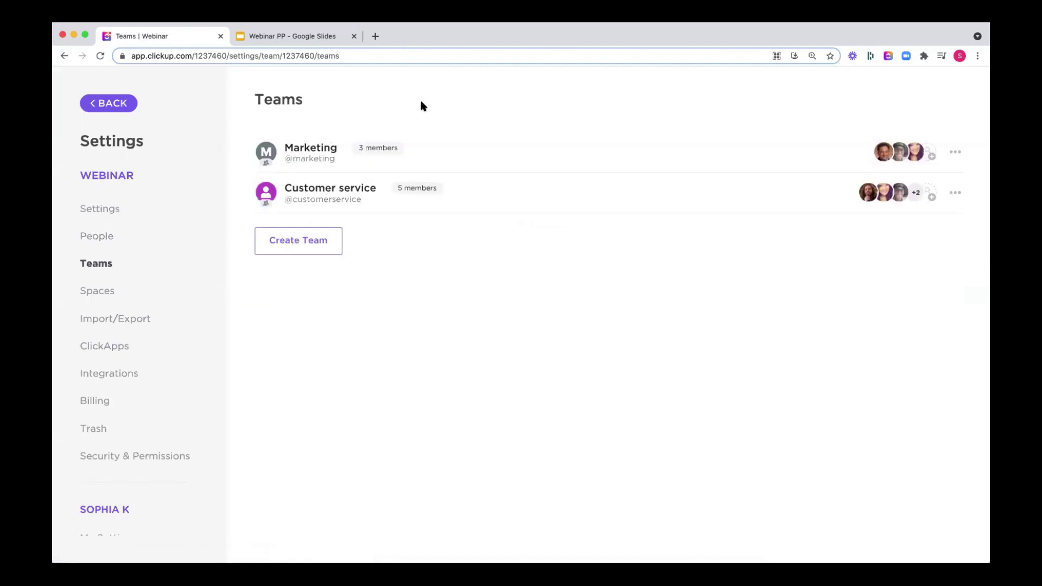
left_click(406, 188)
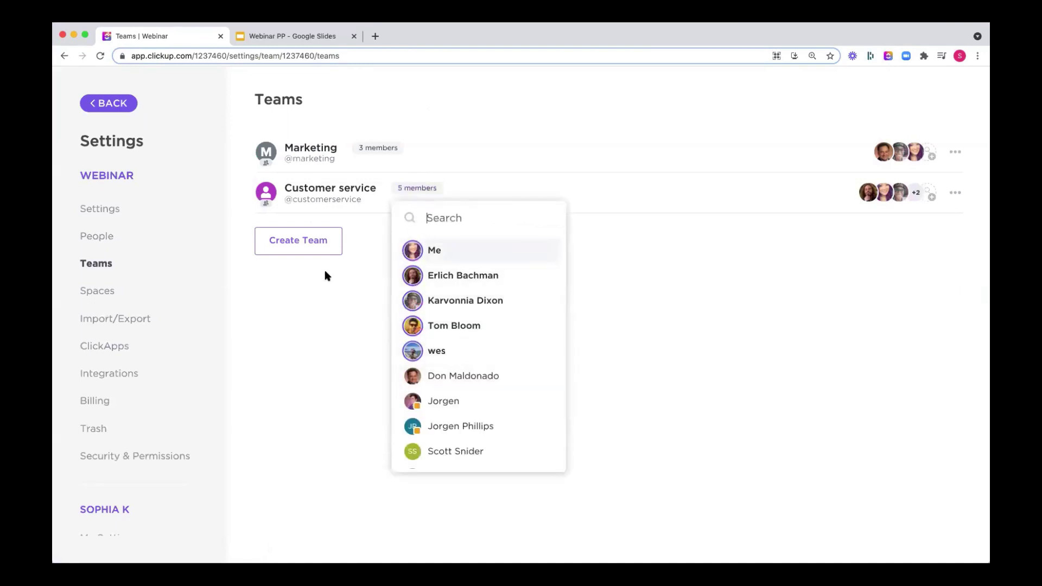
left_click(327, 283)
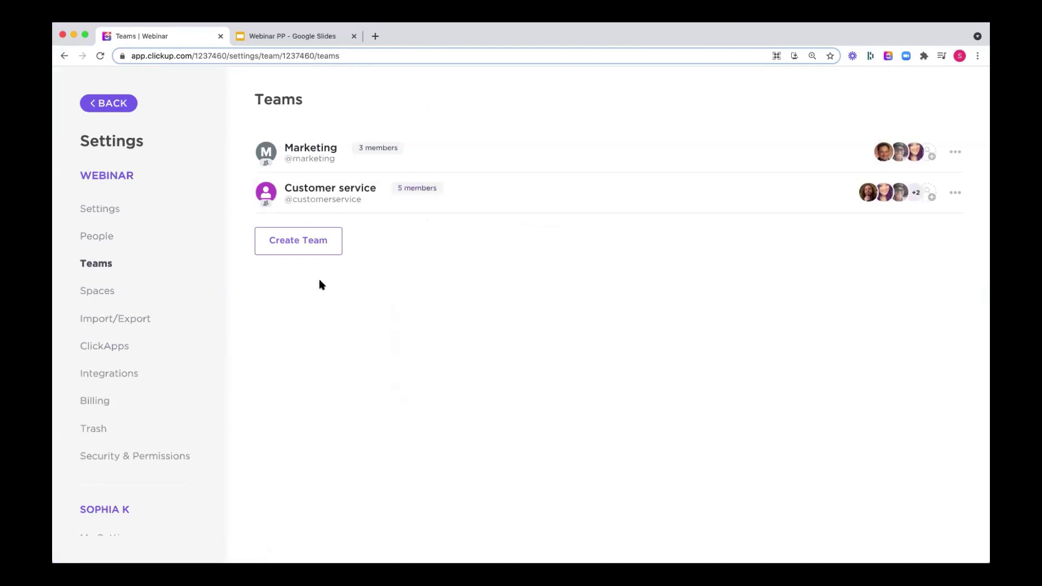
Create a team named QA and add the first two people listed after Me as its members.
left_click(308, 243)
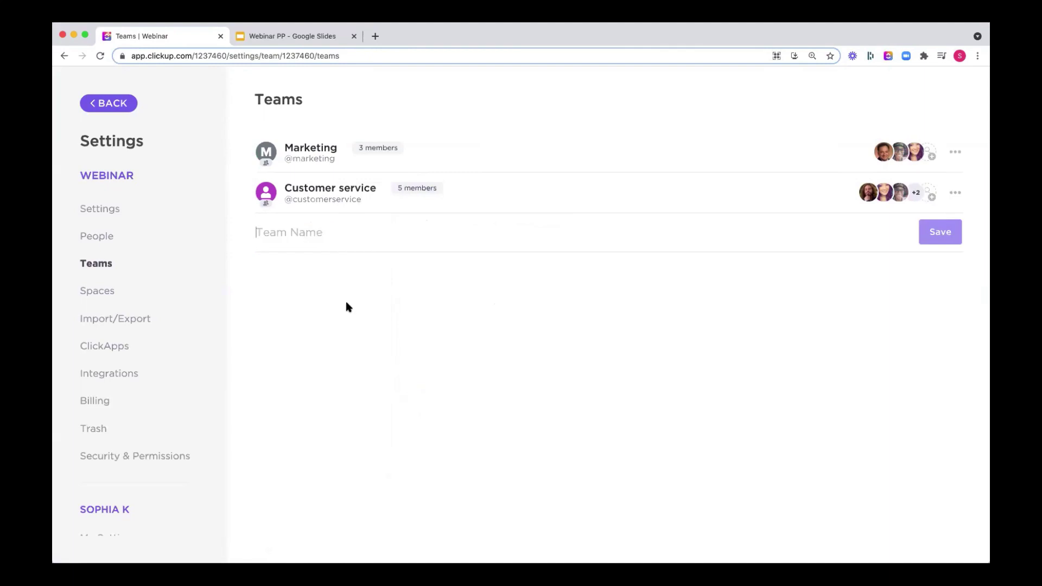
type("QA")
key("Return")
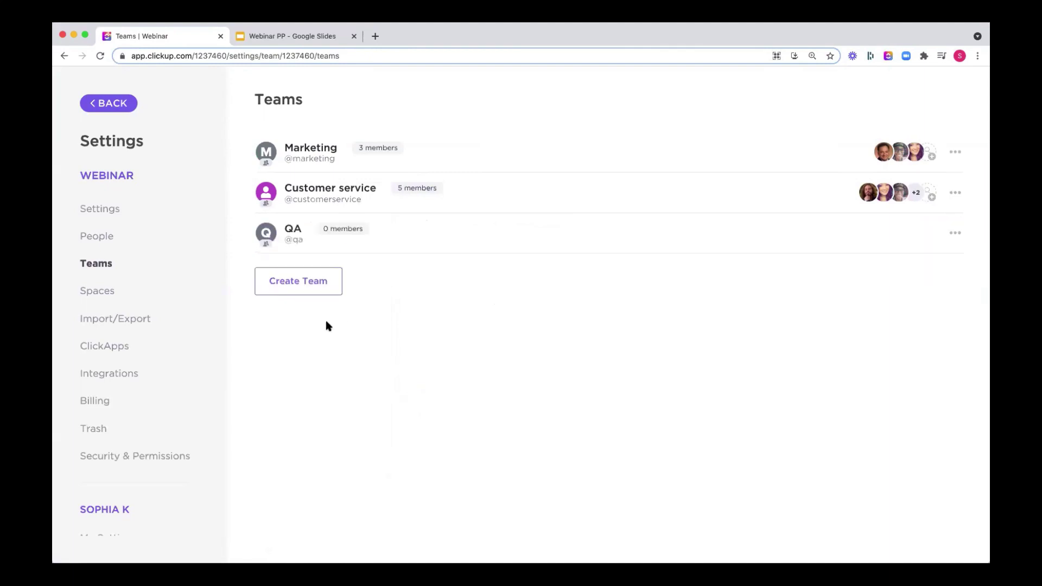
left_click(335, 229)
left_click(369, 312)
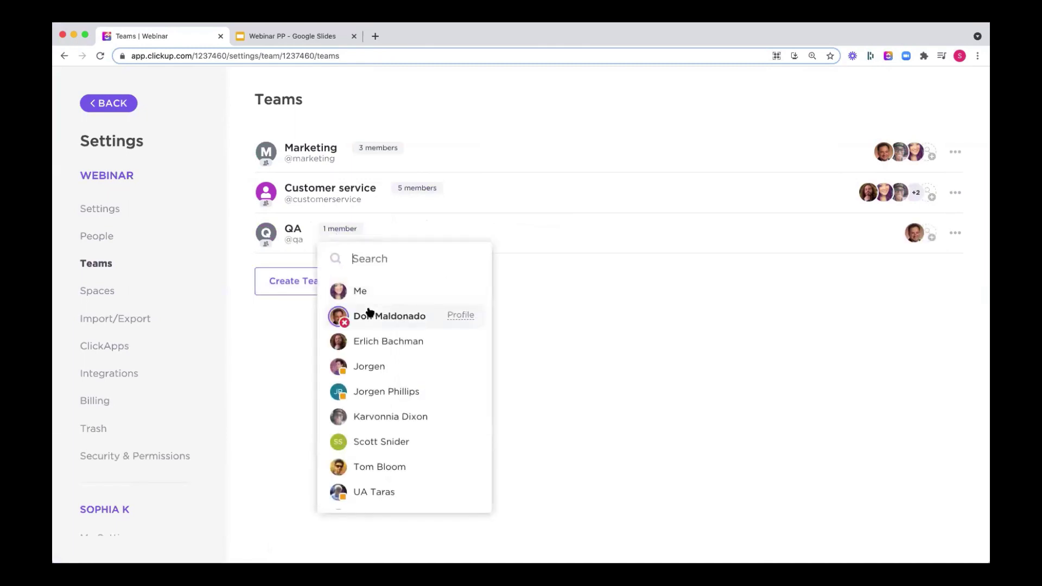
left_click(367, 351)
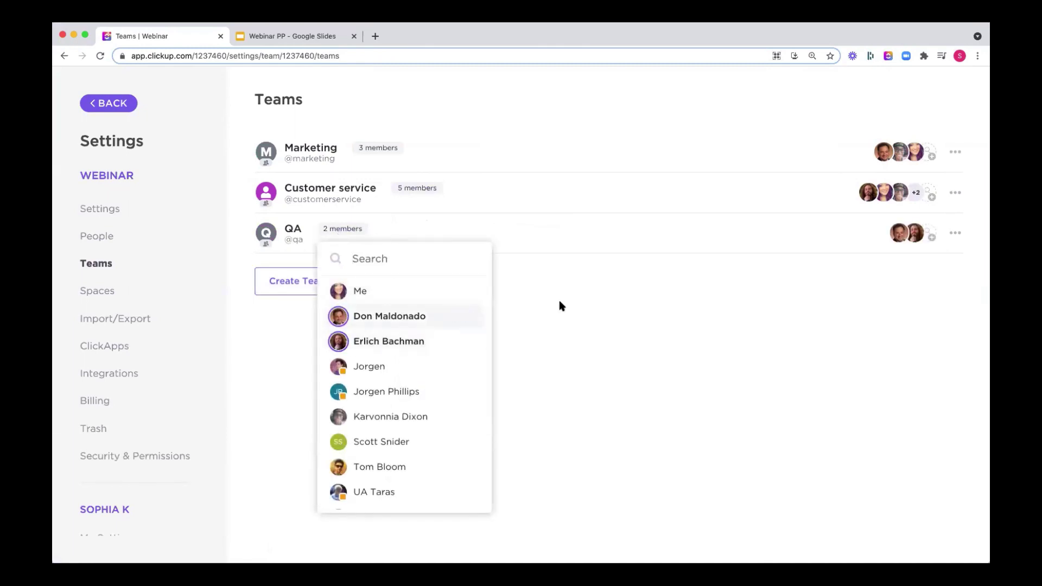
left_click(586, 304)
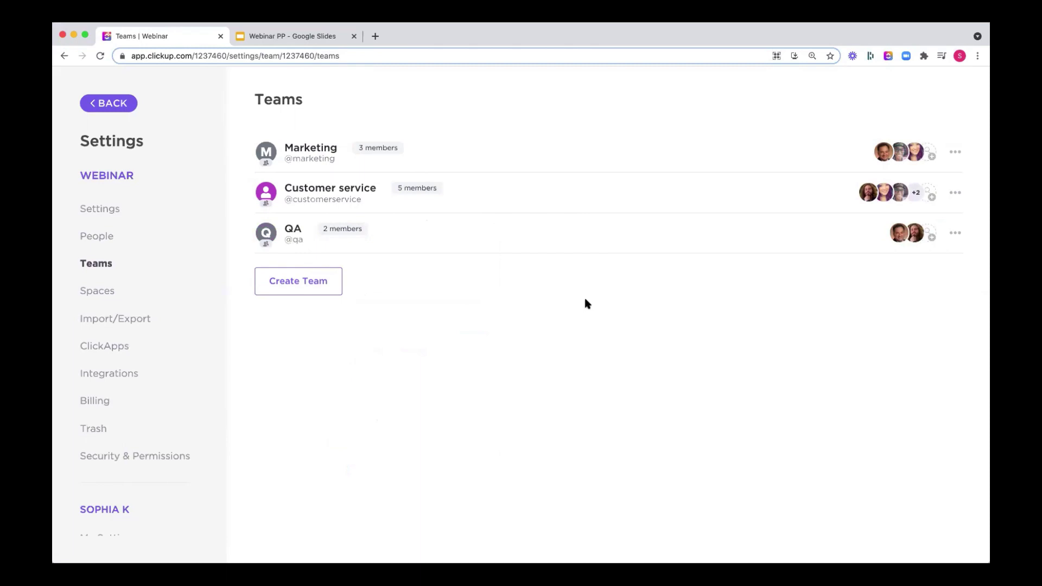
Delete the QA team and return from the settings to the Project folder's Workload view.
left_click(956, 232)
left_click(923, 260)
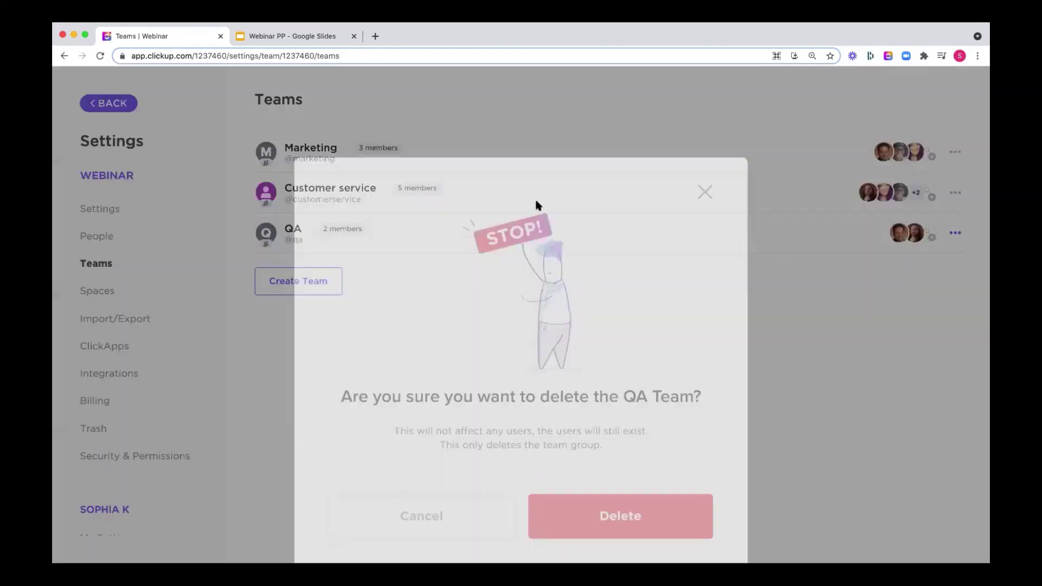
left_click(656, 454)
left_click(117, 104)
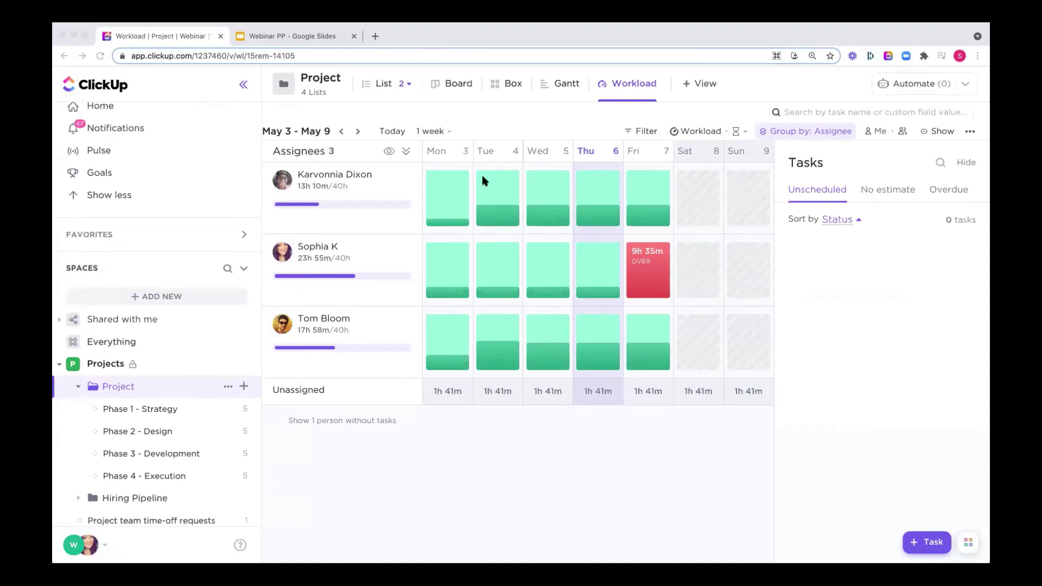
left_click(543, 205)
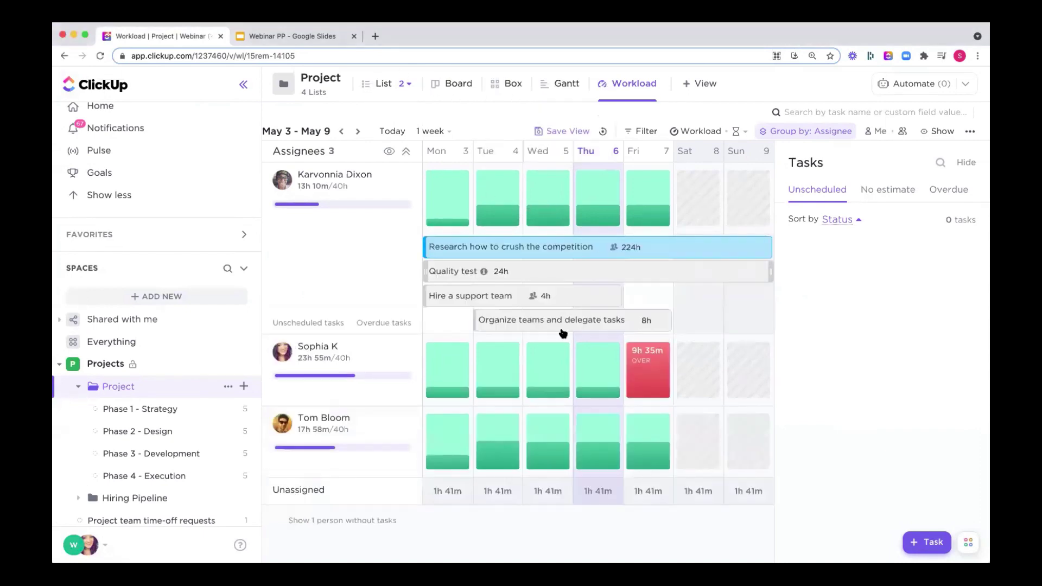
left_click(565, 298)
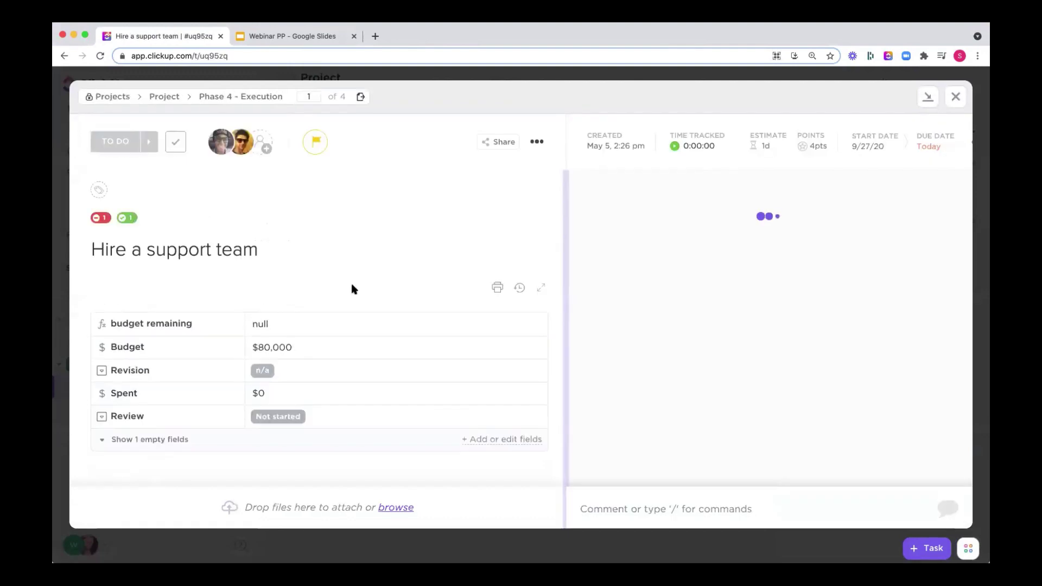
left_click(275, 302)
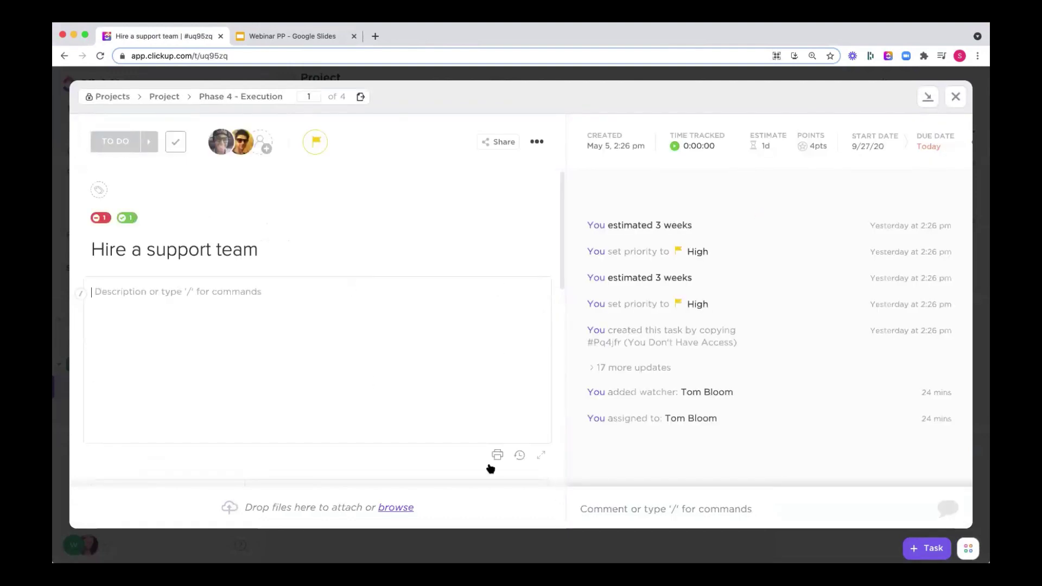
left_click(604, 501)
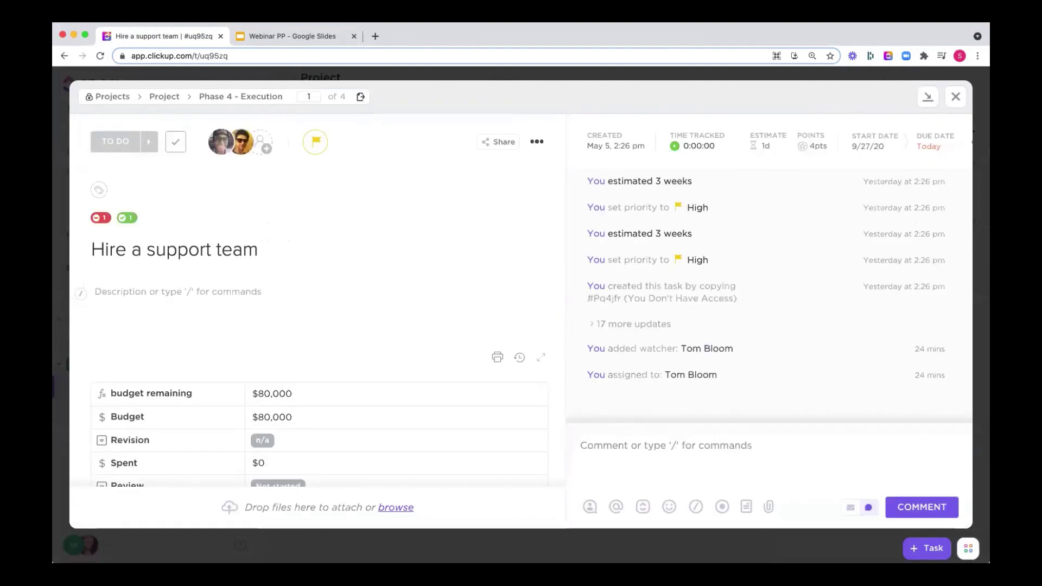
type("@q")
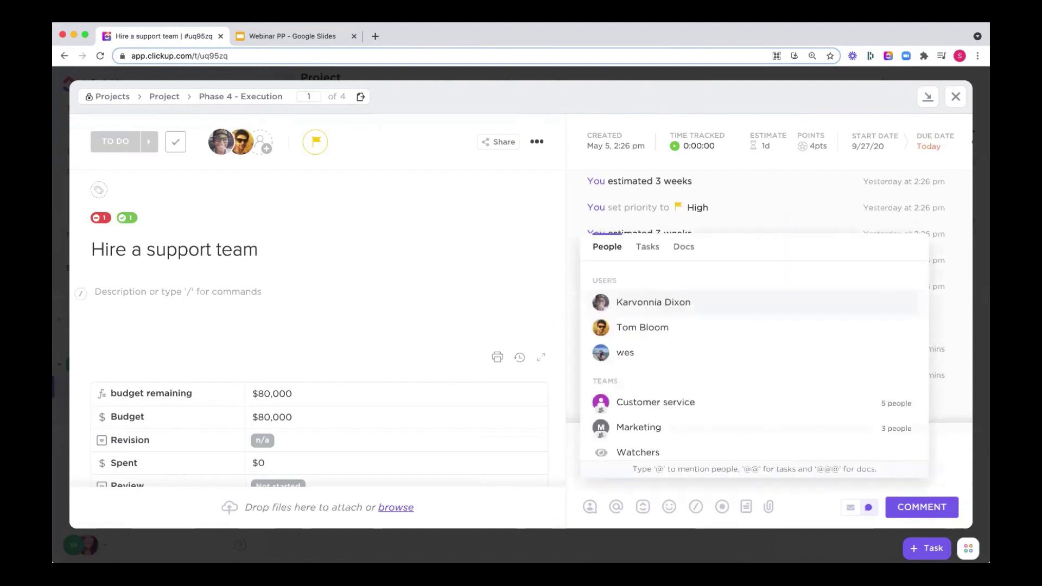
type("wat")
left_click(637, 274)
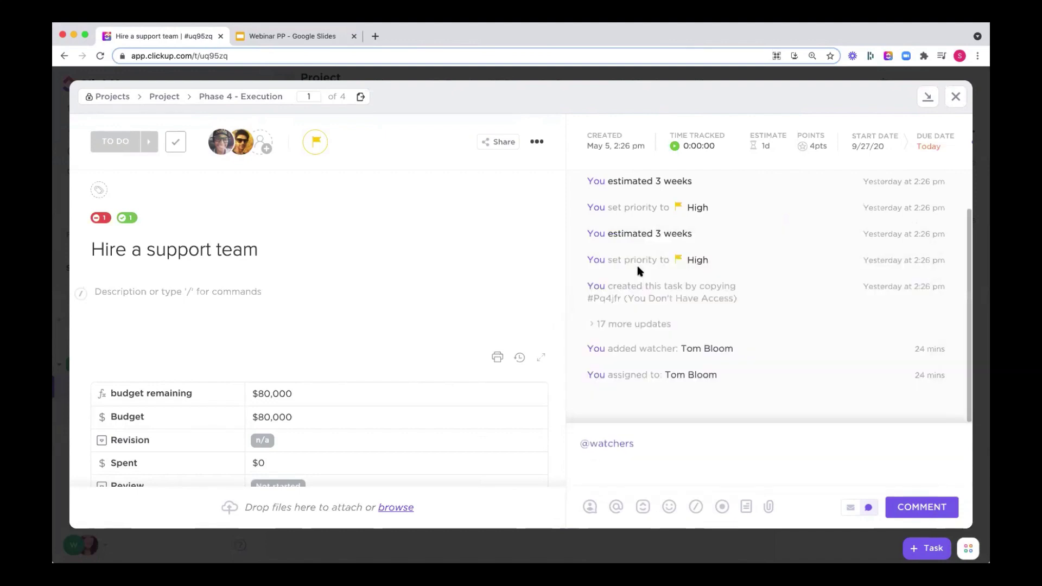
type("hello!")
key("Return")
left_click(312, 280)
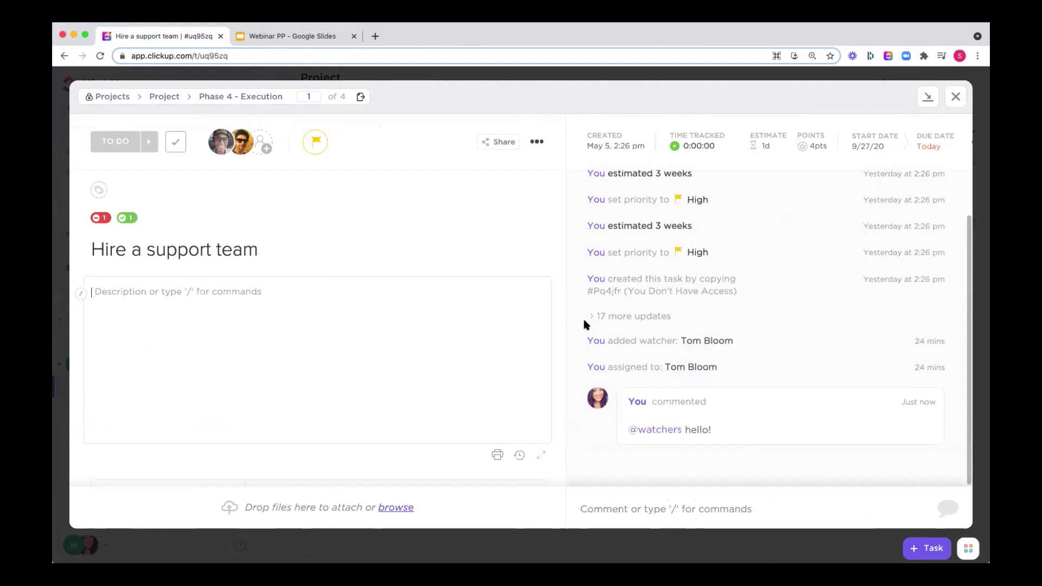
type("@cu")
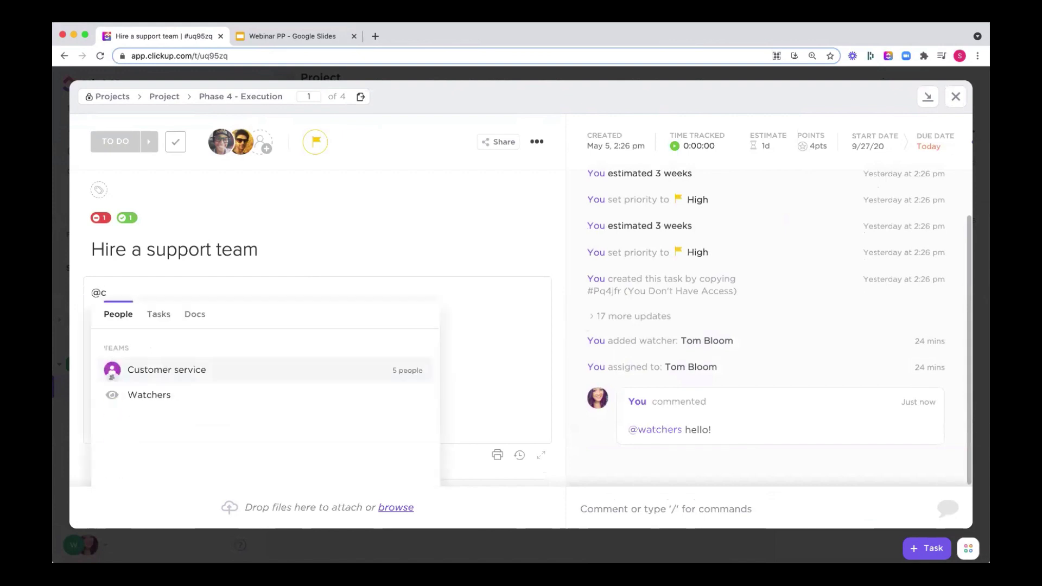
key("Return")
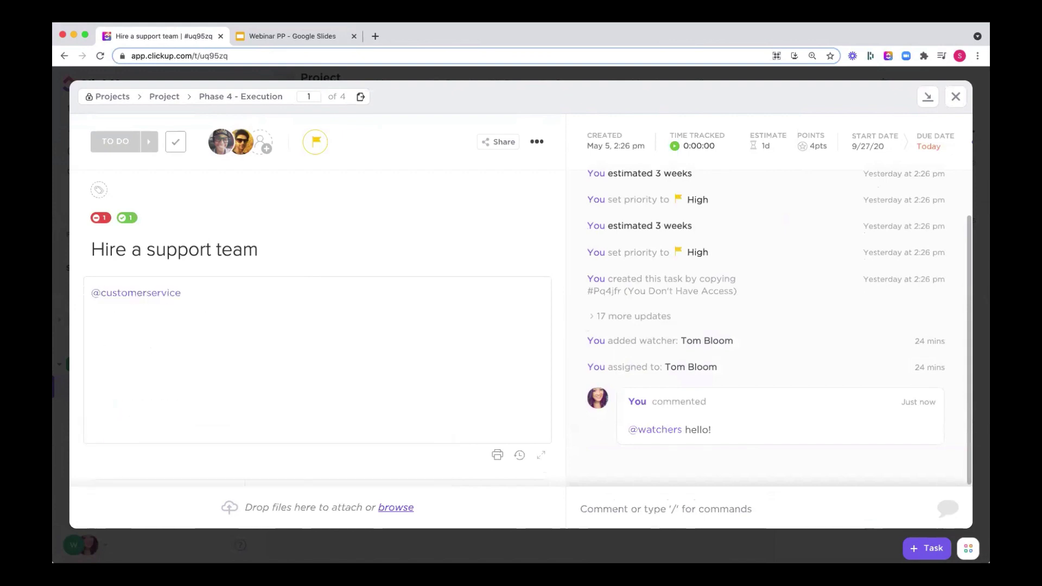
type("please give this a look today!")
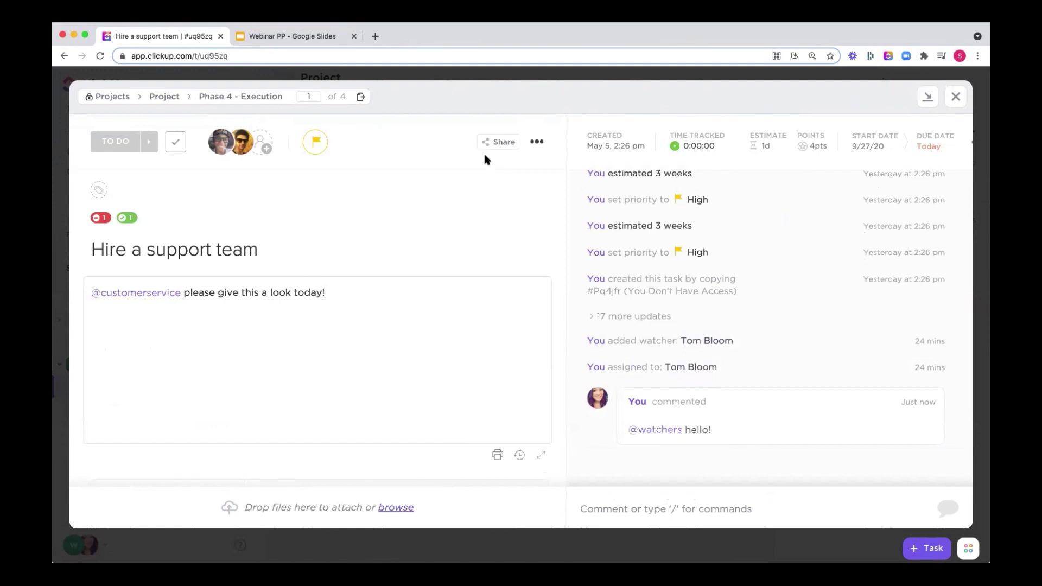
left_click(959, 98)
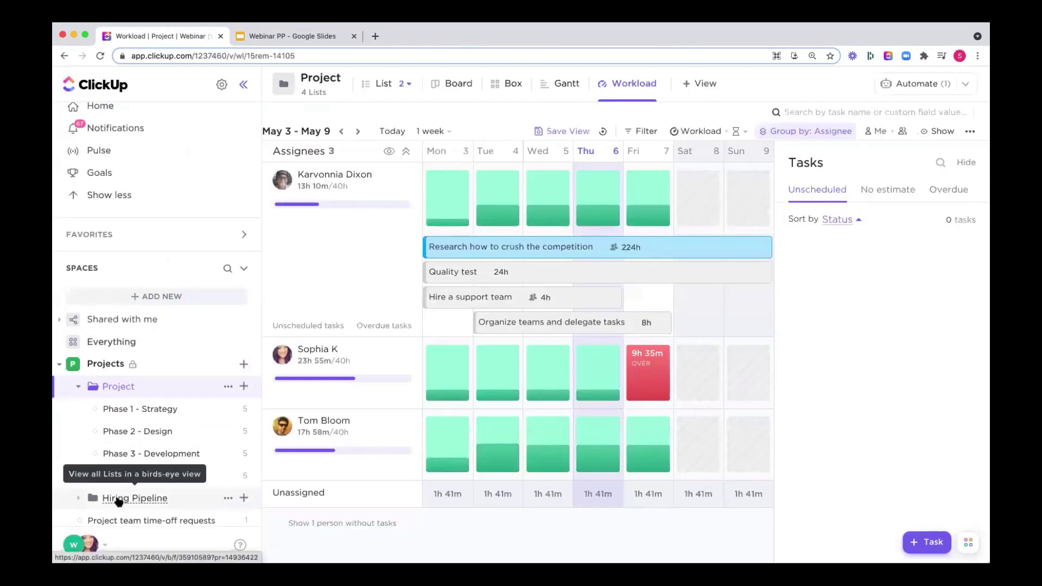
Go to the Hiring Pipeline folder and show its list of custom fields for managing.
left_click(119, 500)
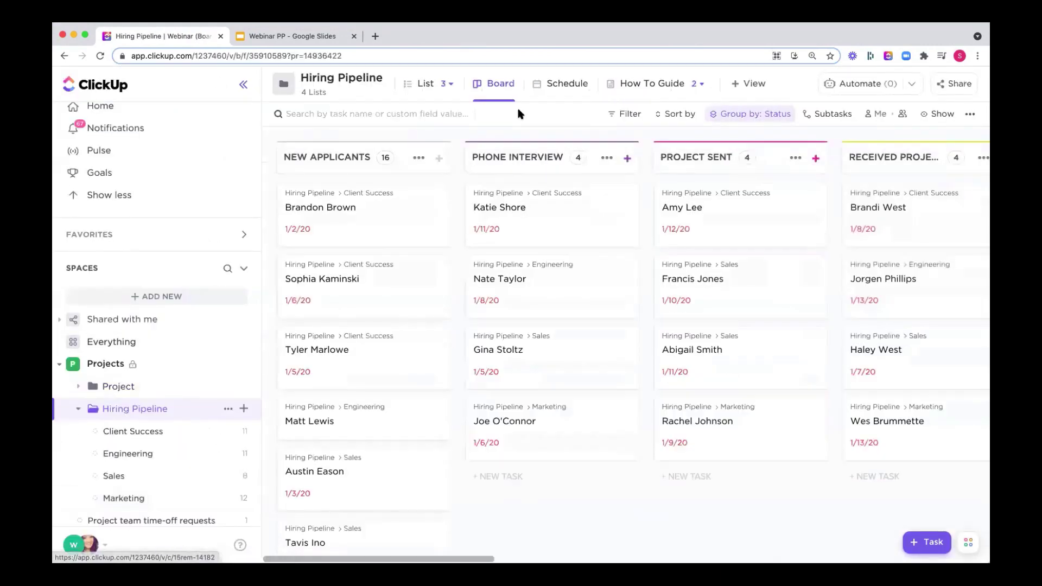
left_click(226, 409)
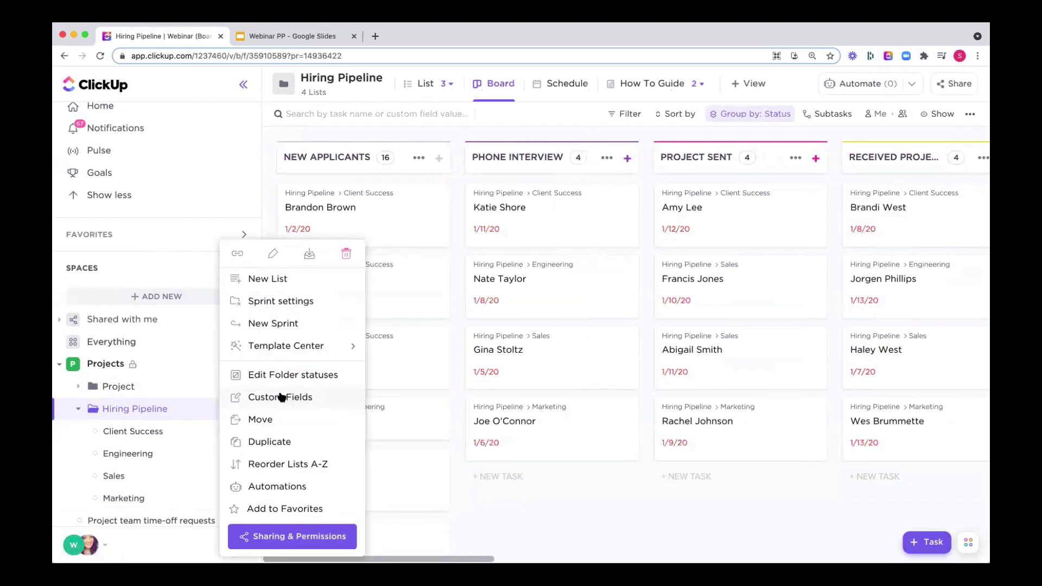
left_click(271, 400)
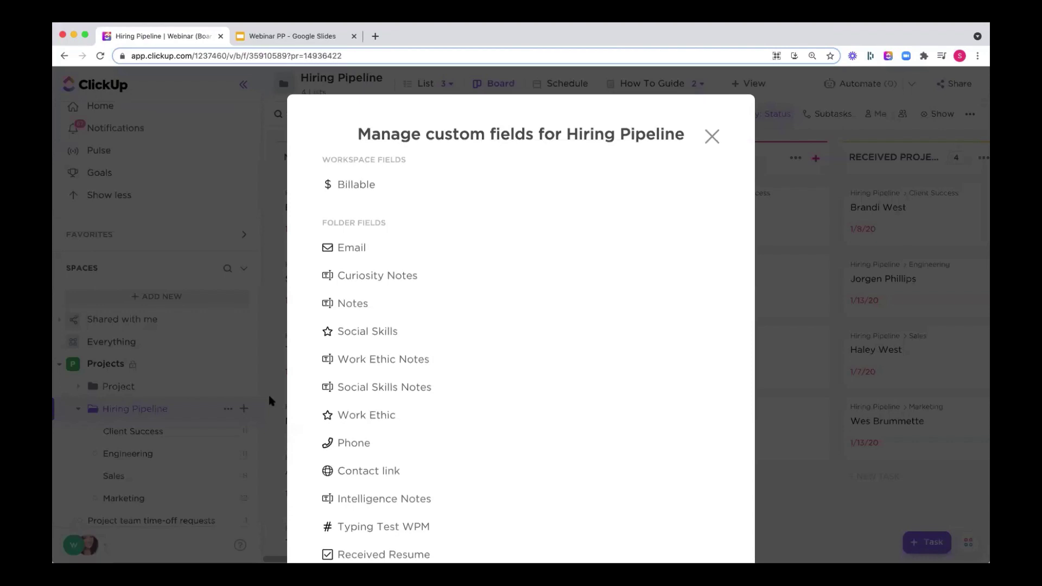
Start a new Rating custom field for the Hiring Pipeline folder and name it "Work ethic!".
scroll(438, 386, "down", 4)
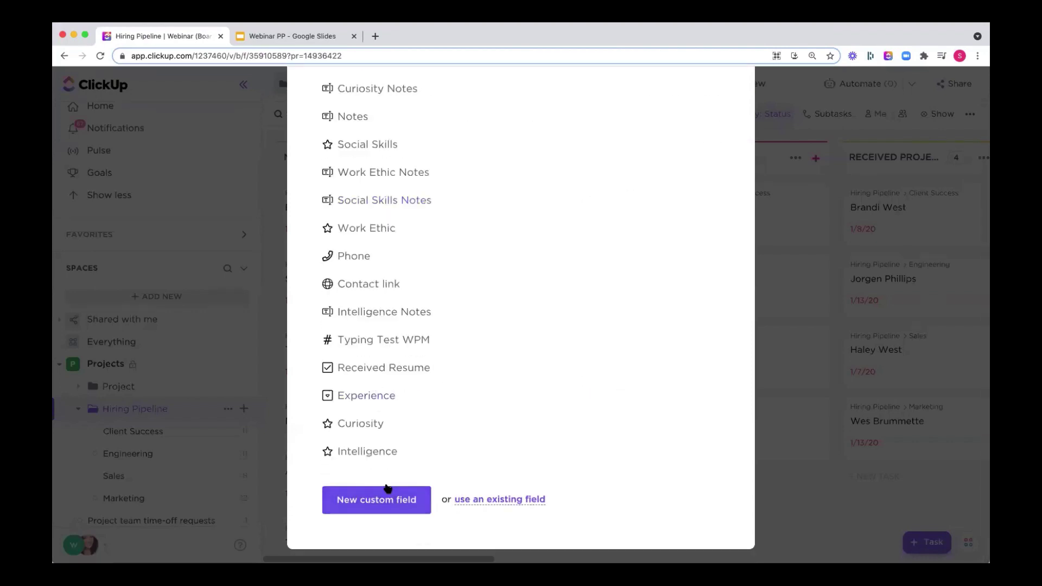
left_click(385, 506)
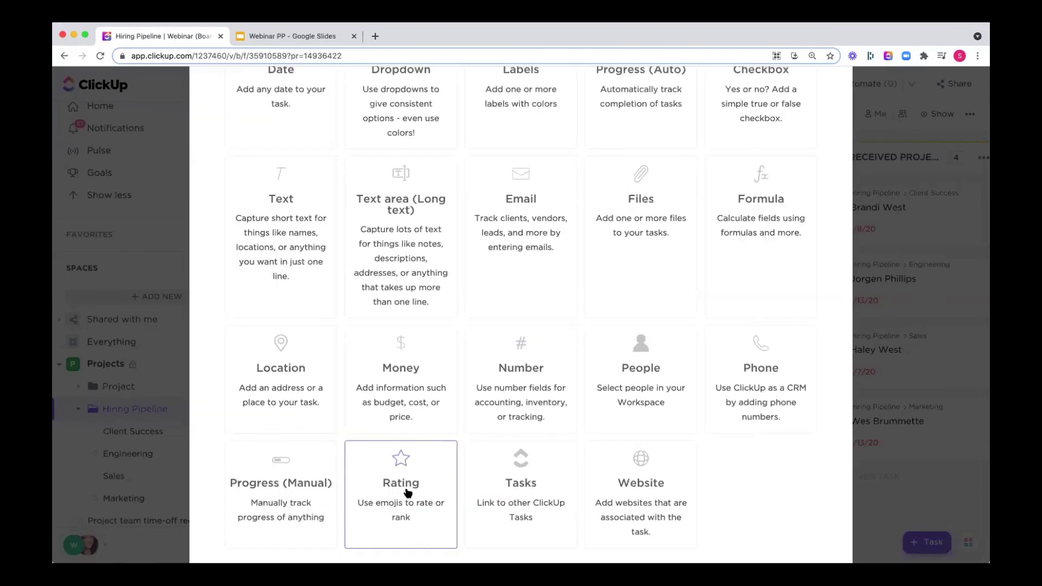
left_click(408, 494)
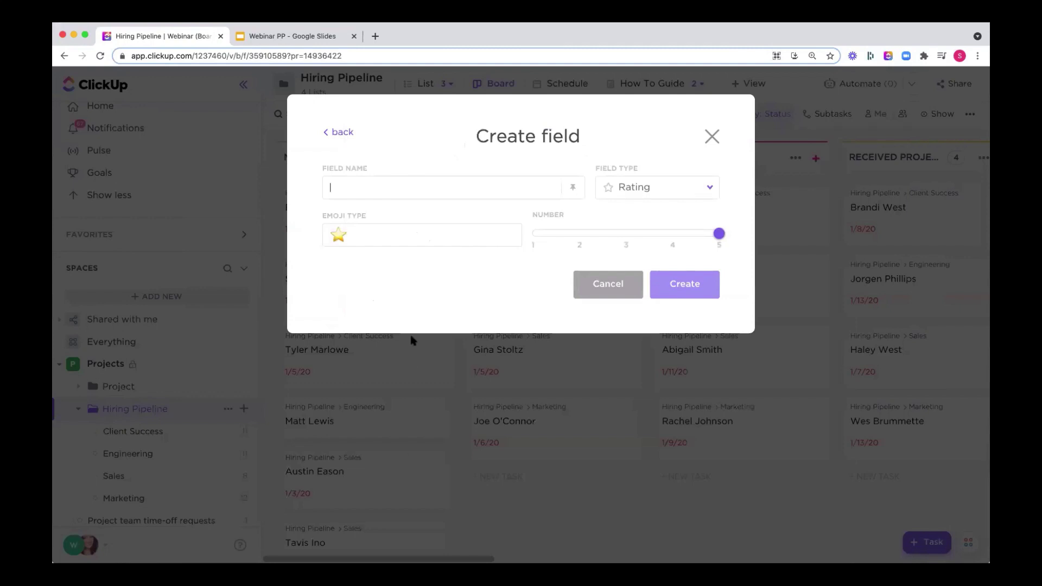
type("Work eith")
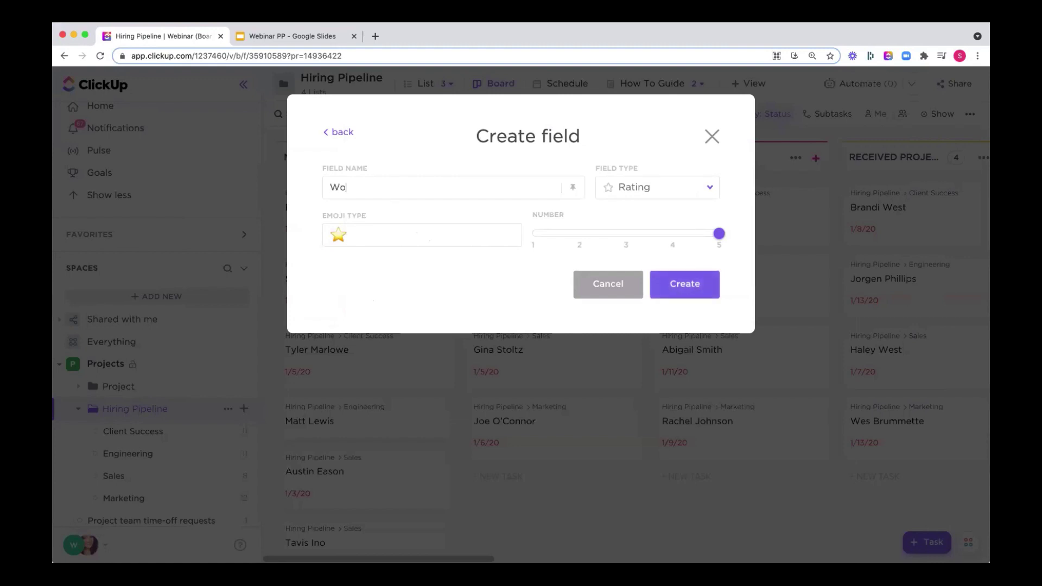
key("BackSpace")
key("BackSpace")
key("BackSpace")
type("thic!")
Give the rating field the screaming-face emoji and a 5-point scale, create it, and close the custom field manager.
left_click(341, 236)
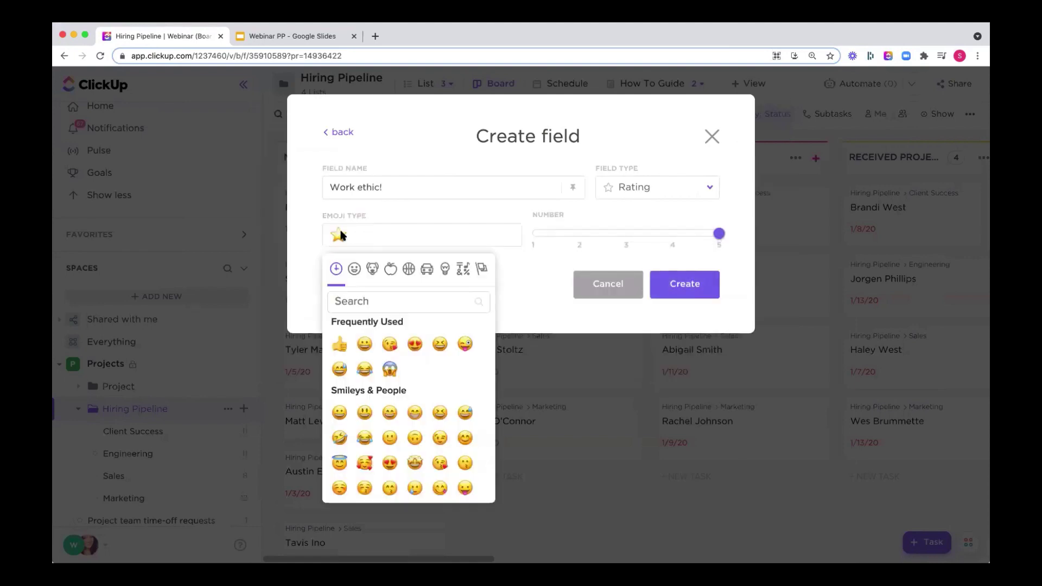
left_click(390, 374)
left_click(671, 234)
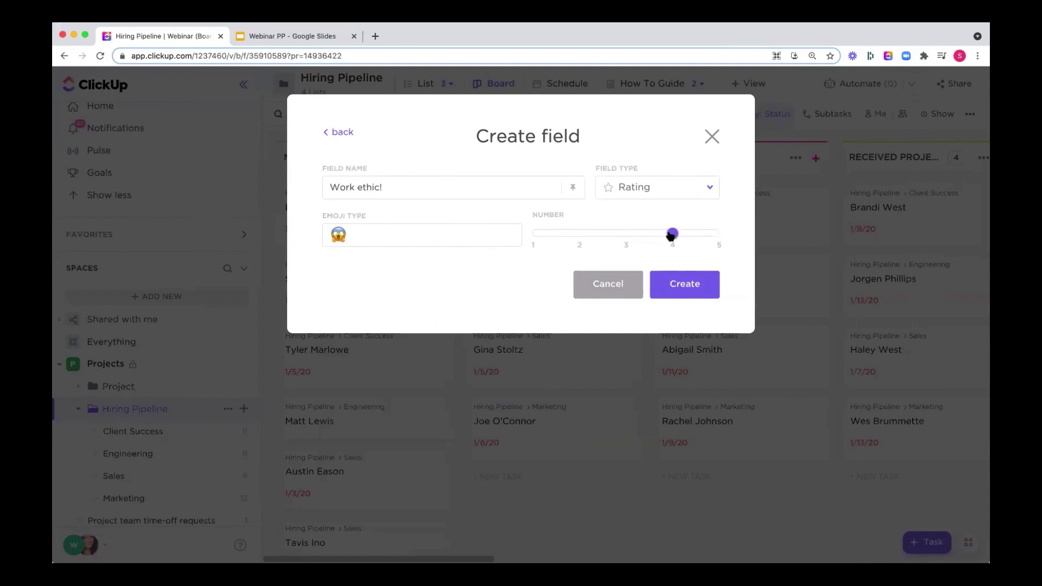
left_click_drag(671, 234, 634, 234)
left_click(719, 234)
left_click(671, 282)
scroll(495, 403, "down", 4)
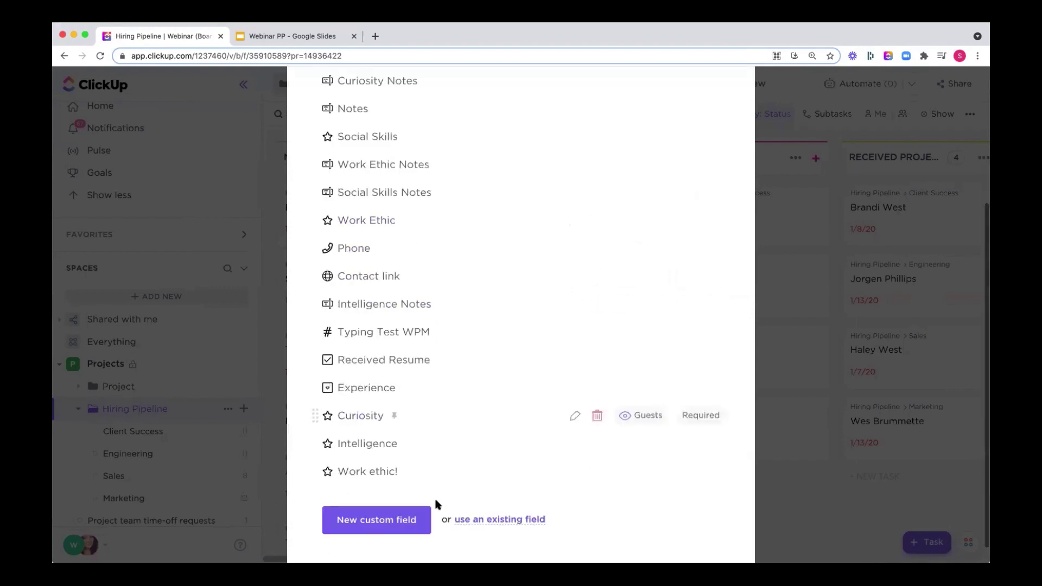
scroll(706, 125, "up", 5)
left_click(711, 138)
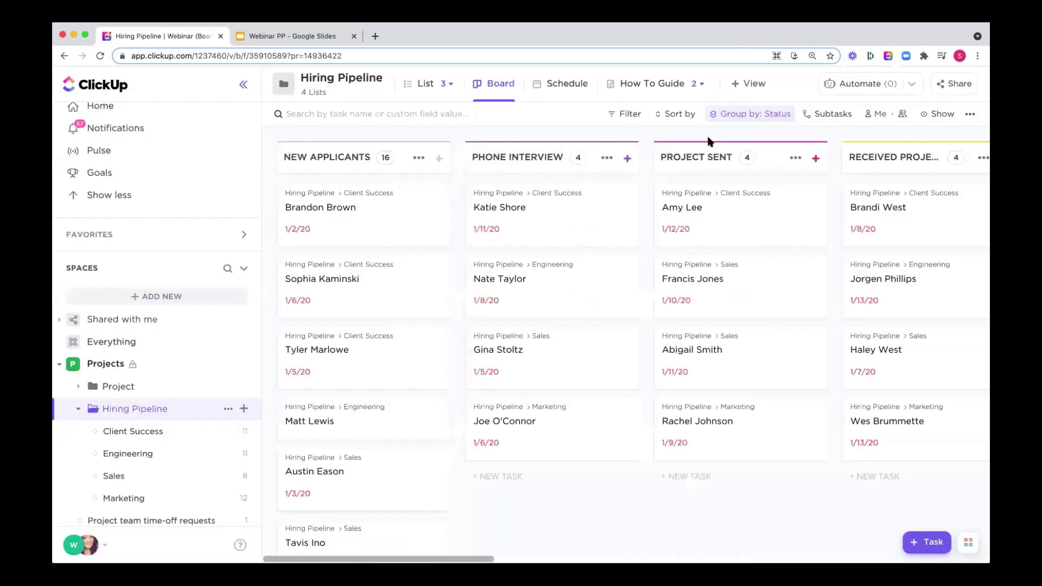
Open the first New Applicants task, rate its "Work ethic!" field five out of five, and close the task.
left_click(385, 208)
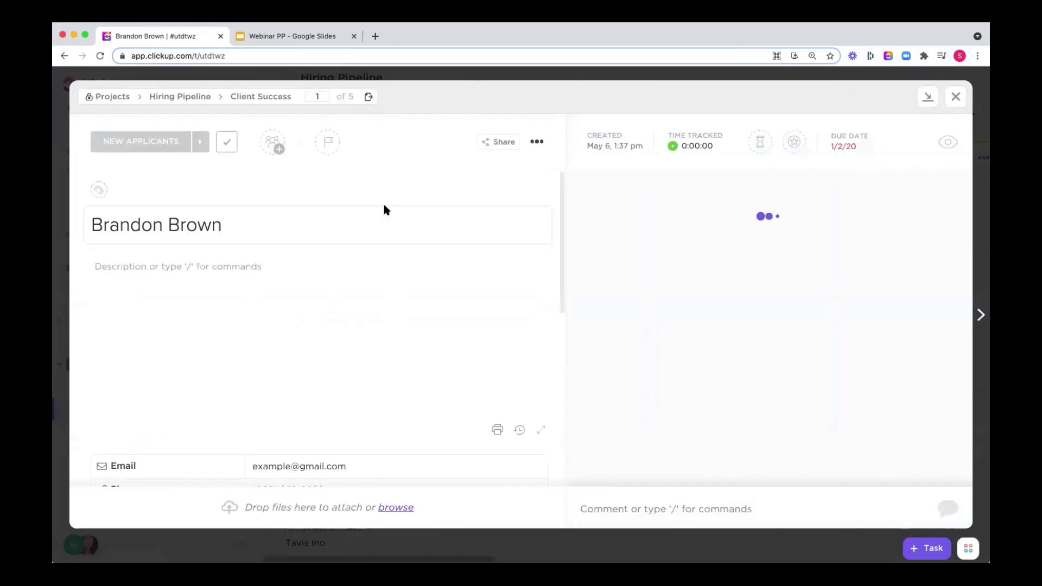
scroll(333, 325, "down", 3)
left_click(156, 422)
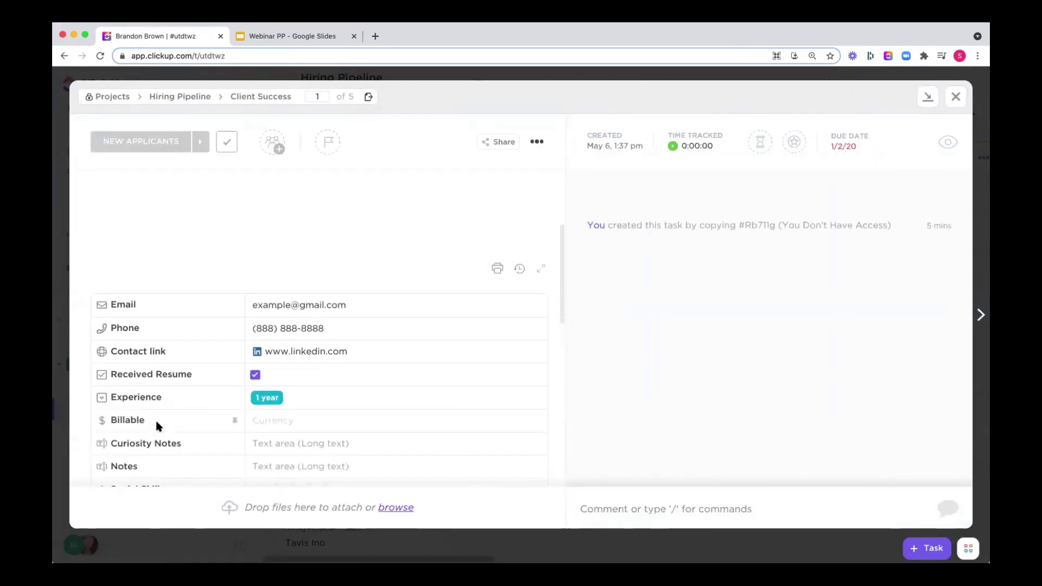
scroll(155, 421, "down", 3)
scroll(141, 402, "down", 2)
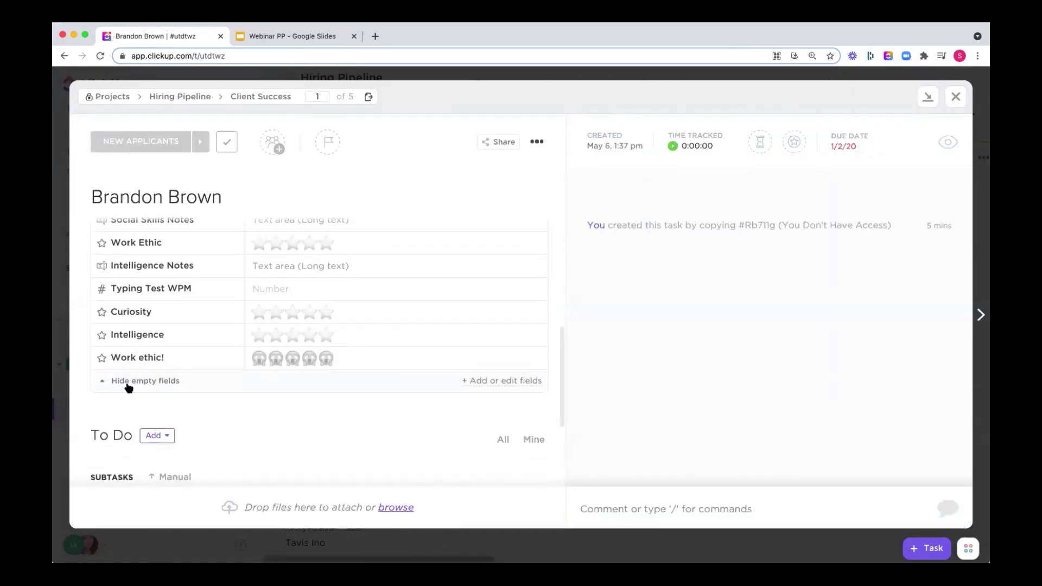
left_click(326, 361)
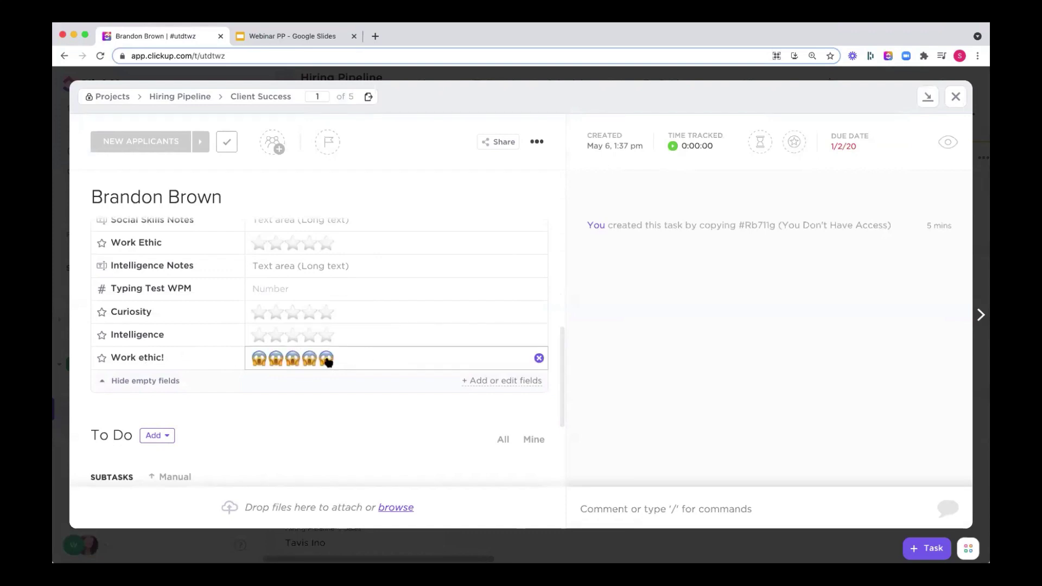
left_click(206, 545)
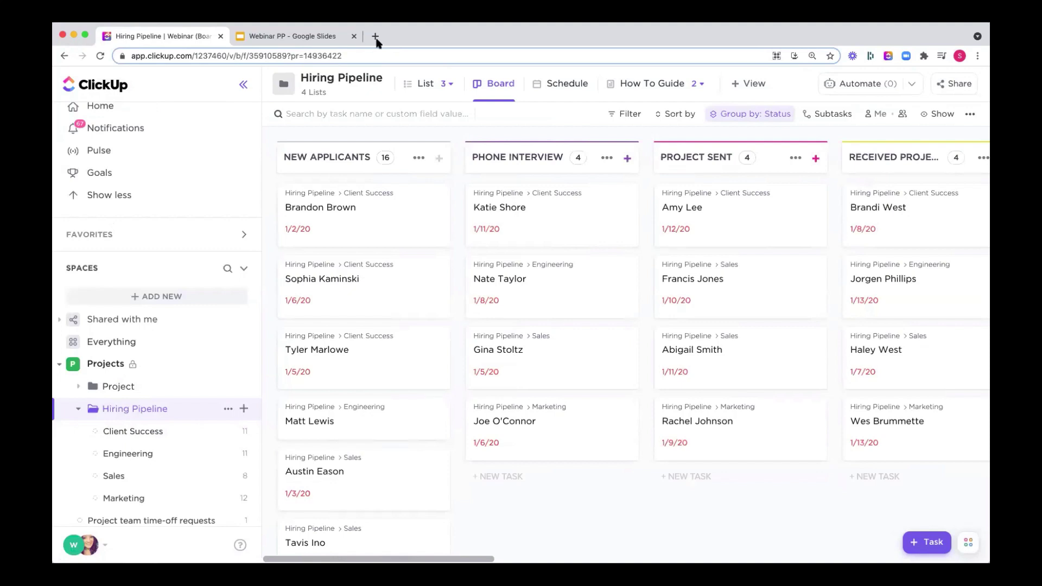
Go to the Client Success list, view the workspace's Email integration settings, and return to the list.
left_click(146, 432)
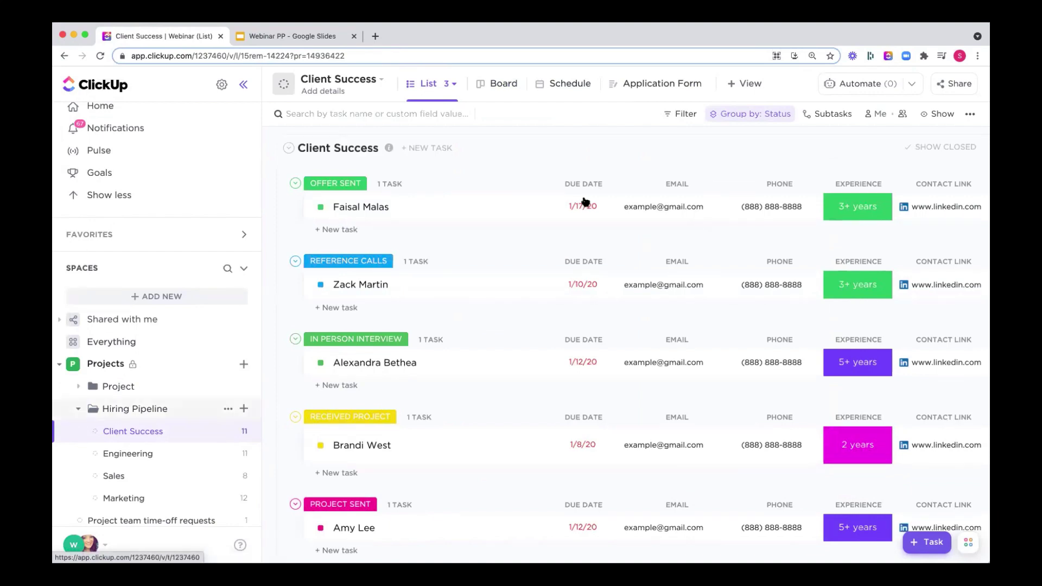
left_click(90, 545)
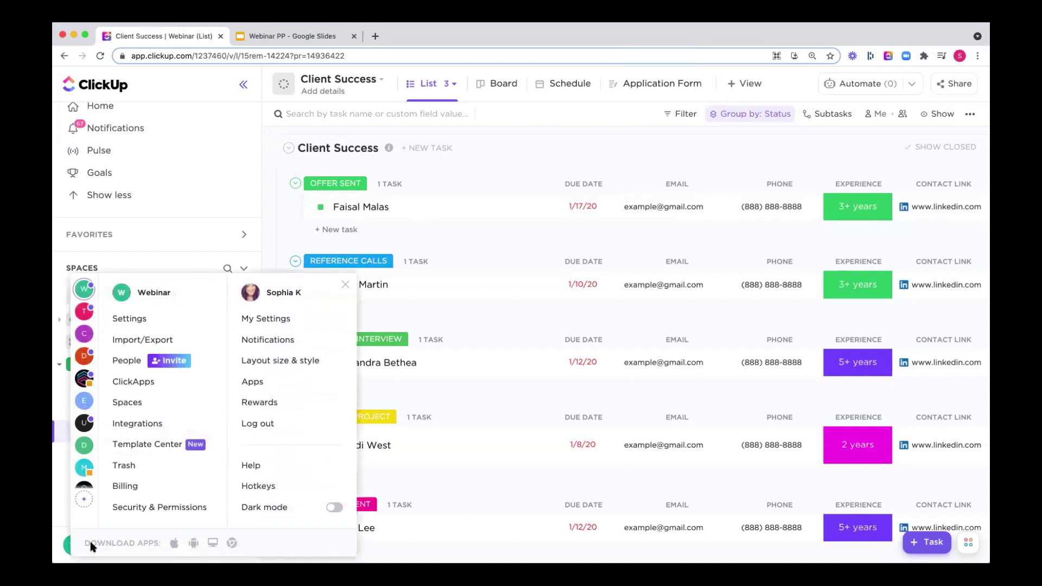
left_click(139, 425)
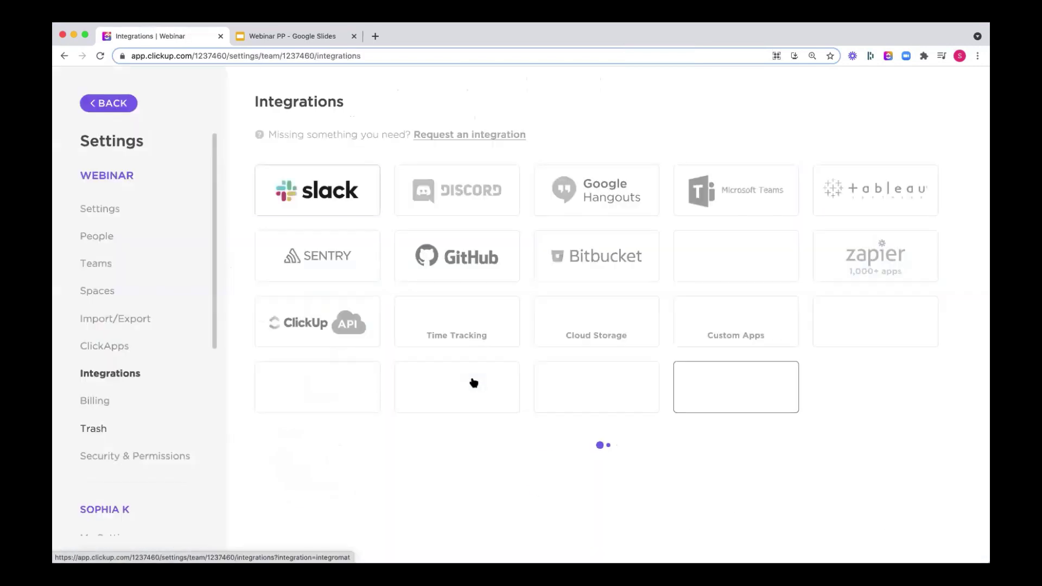
left_click(737, 383)
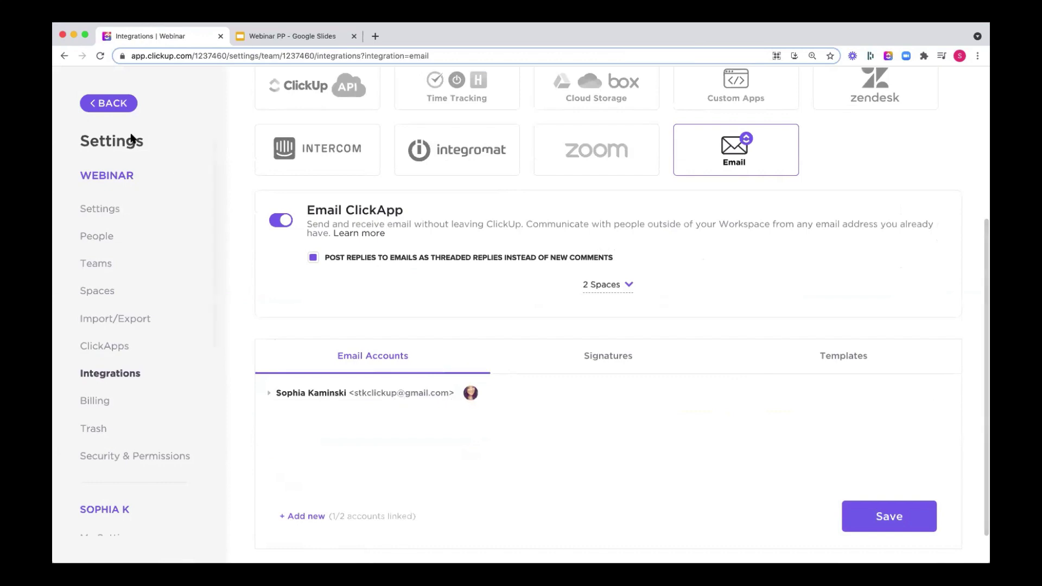
left_click(108, 105)
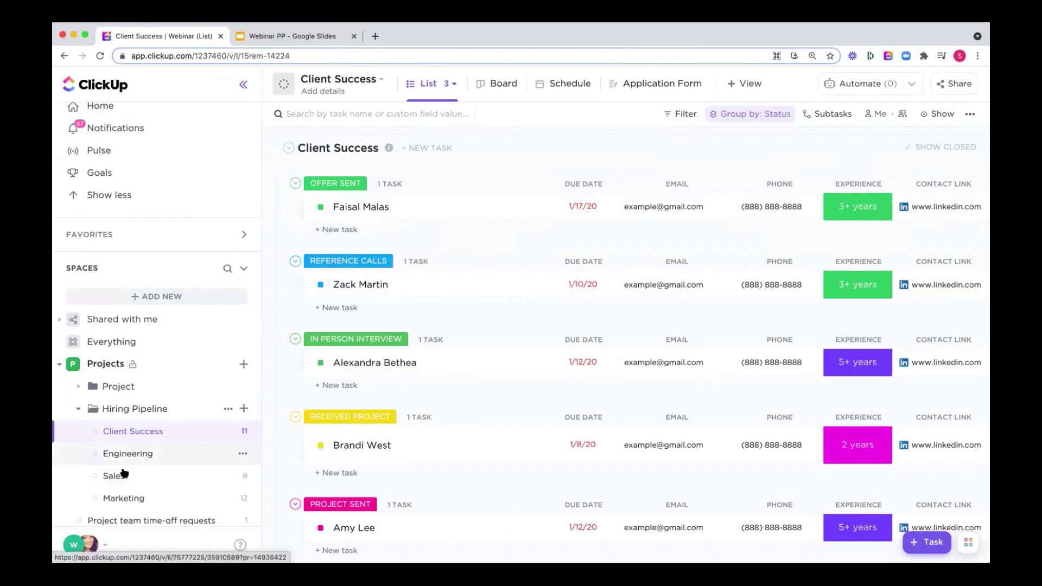
Open the Reference Calls candidate's task and begin an email addressed to the suggested contact e-mail.
left_click(365, 285)
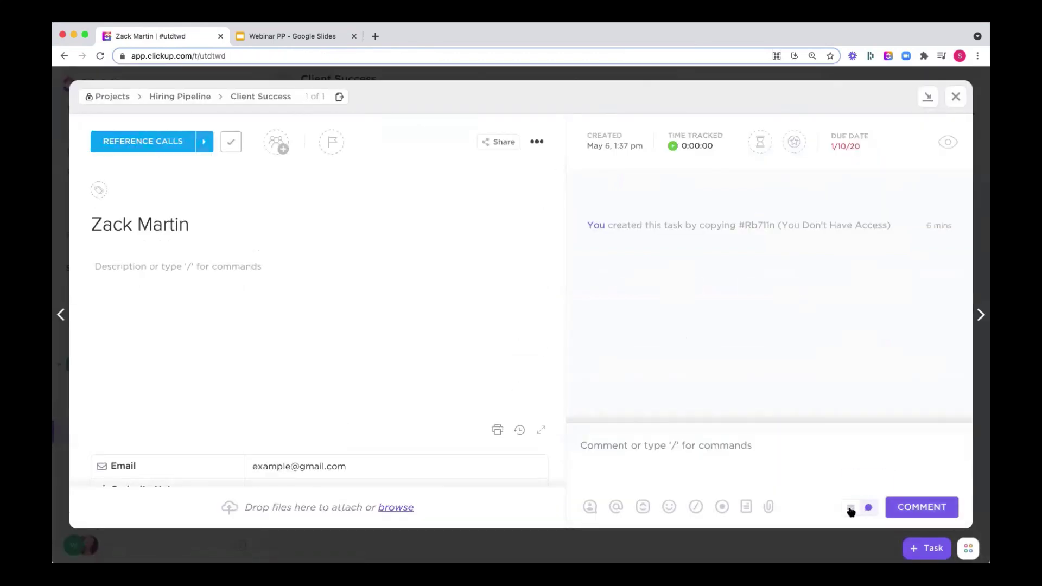
left_click(850, 509)
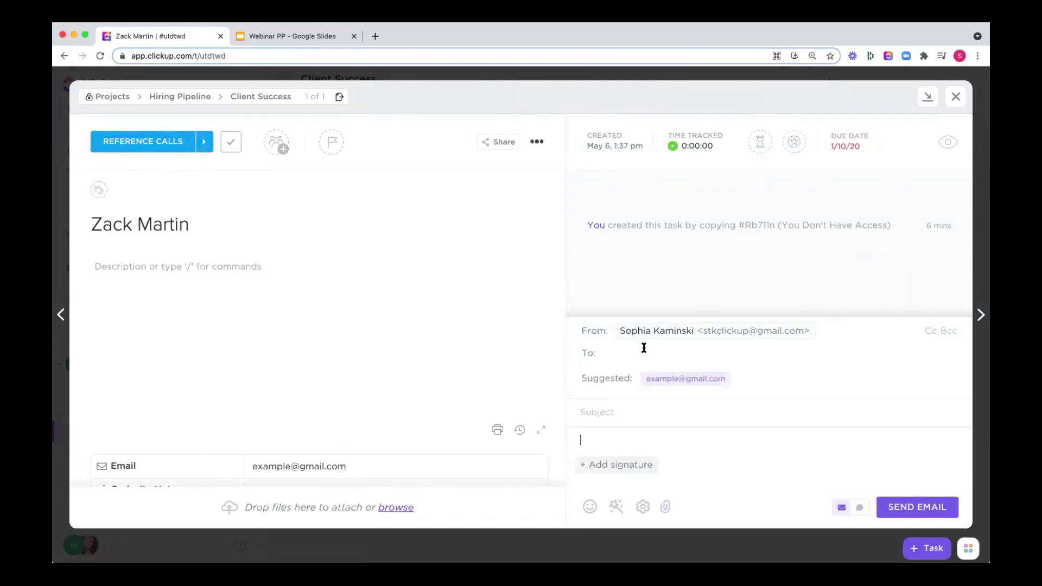
scroll(293, 389, "down", 3)
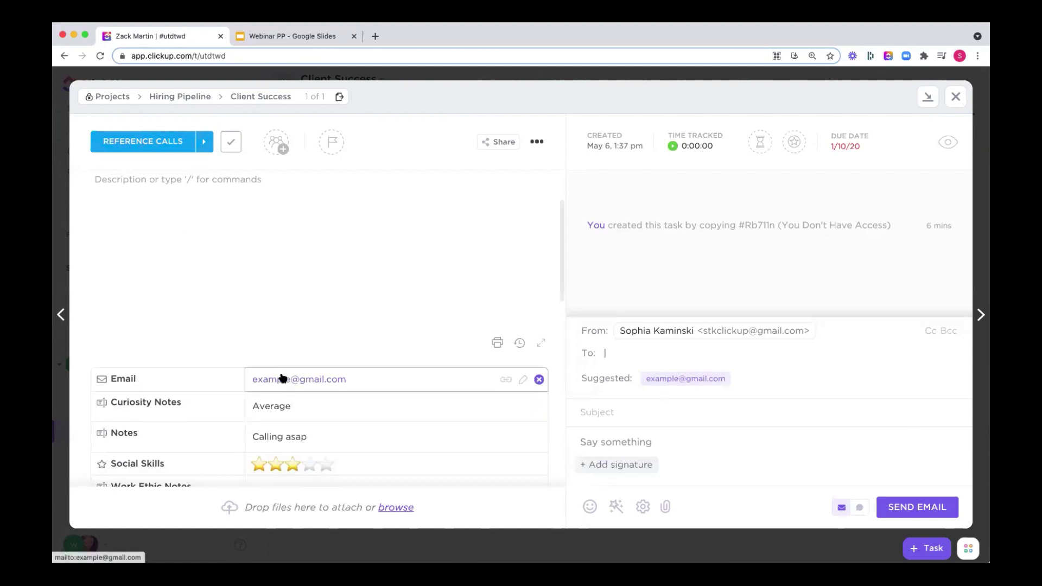
left_click(706, 383)
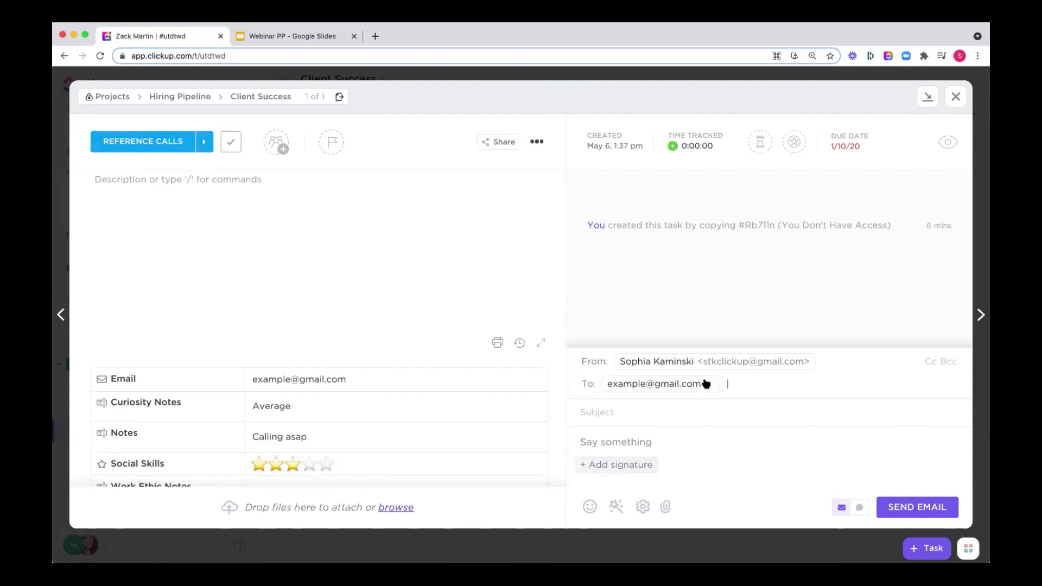
Fill the email with the "New CS application" template, add the saved signature, and close the task without sending.
left_click(612, 445)
left_click(617, 507)
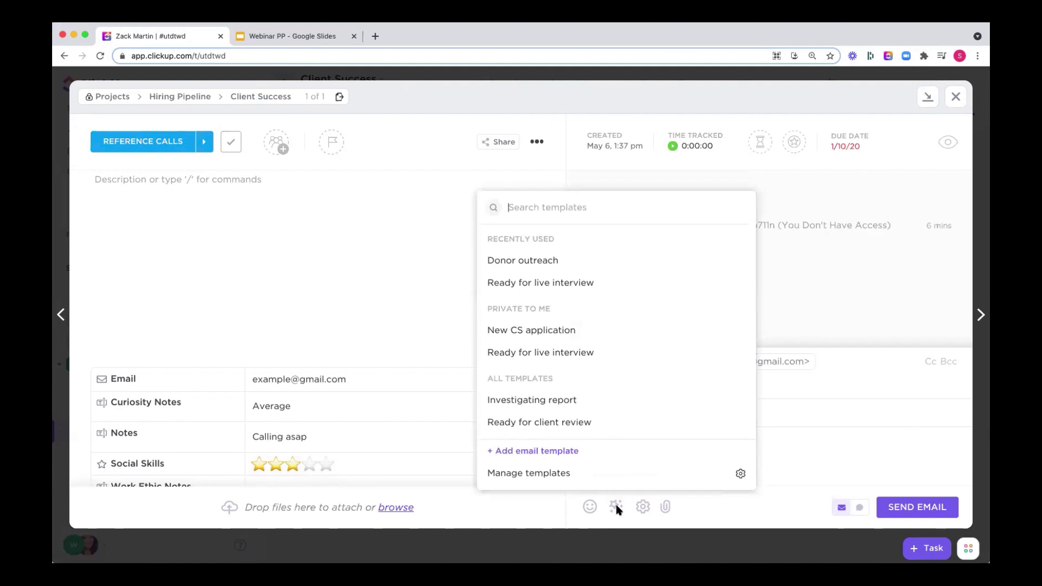
left_click(535, 331)
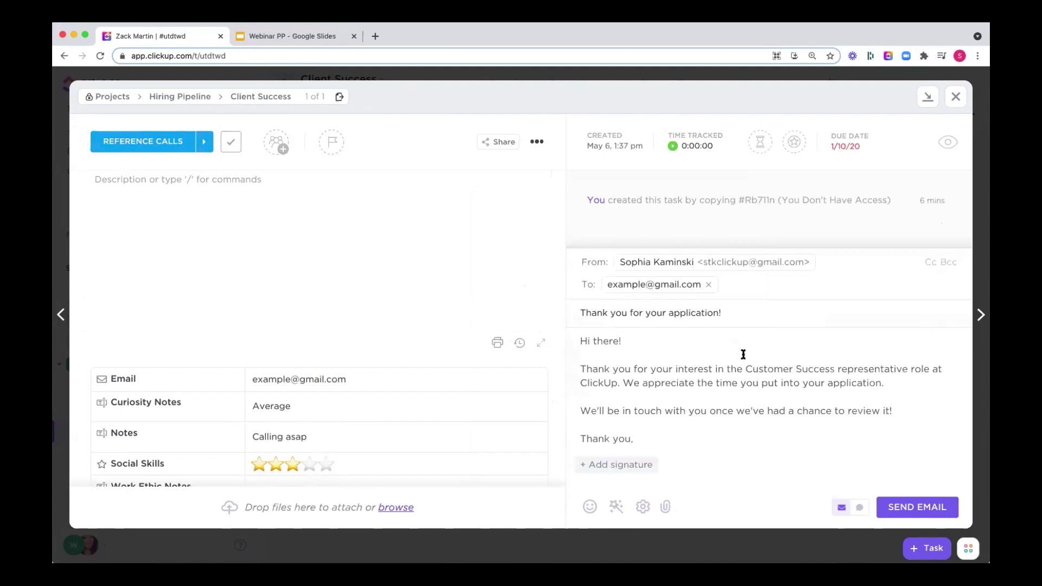
left_click(621, 465)
left_click(603, 505)
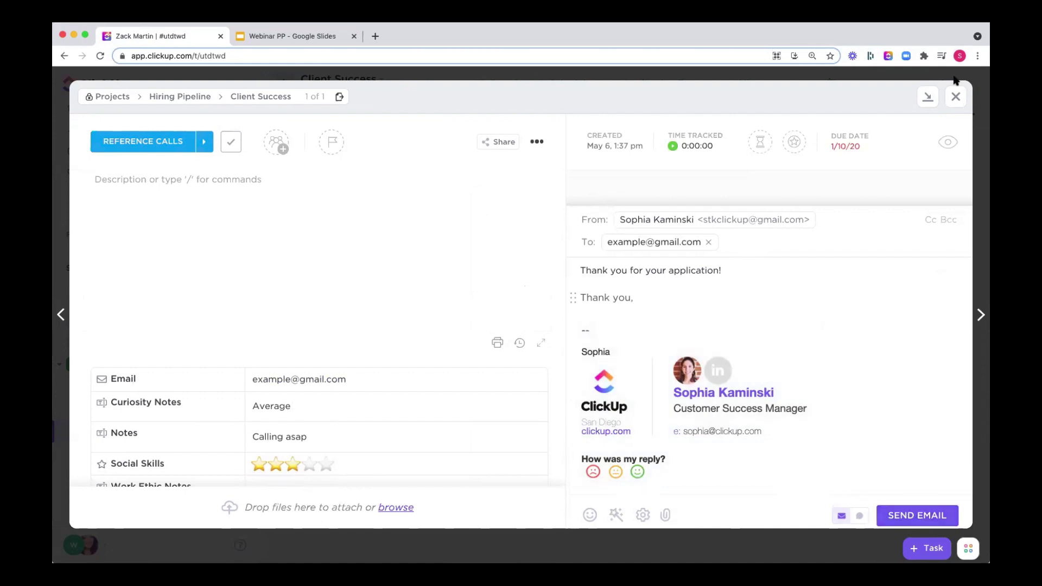
left_click(956, 98)
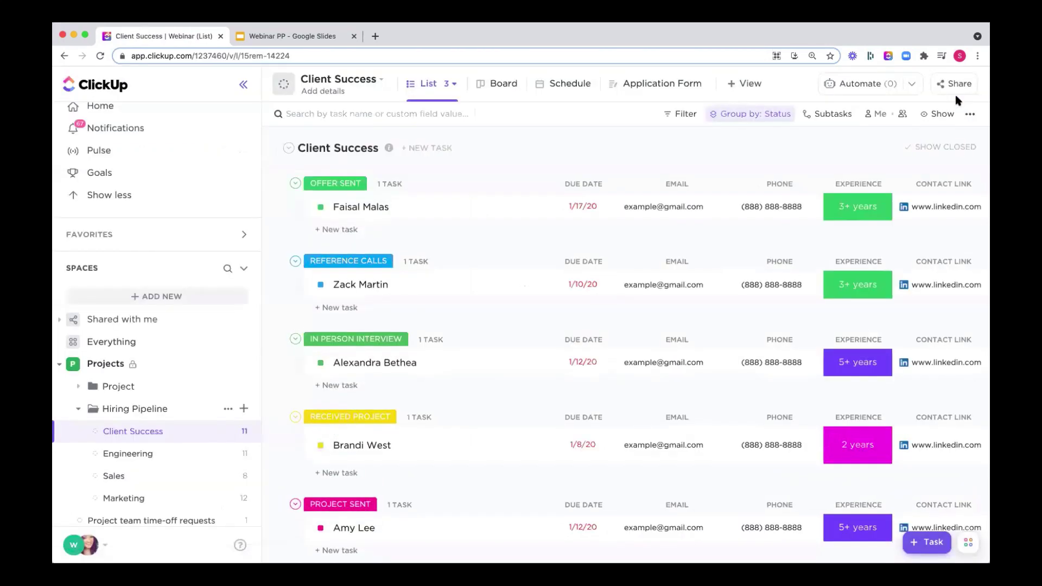
Start a Client Success email automation using "When Task Created then Send email", with the linked email account as sender.
left_click(871, 84)
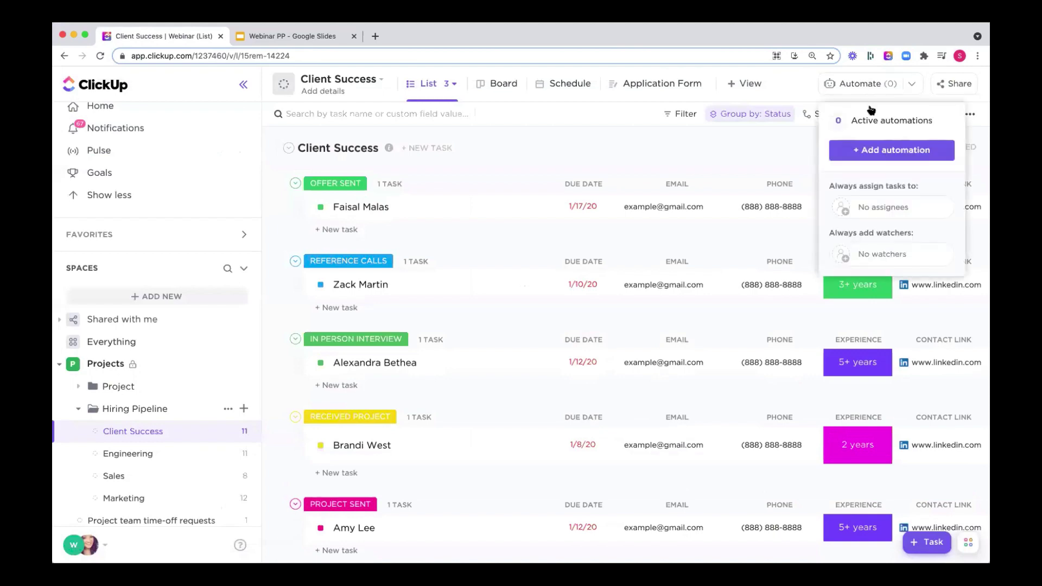
left_click(865, 159)
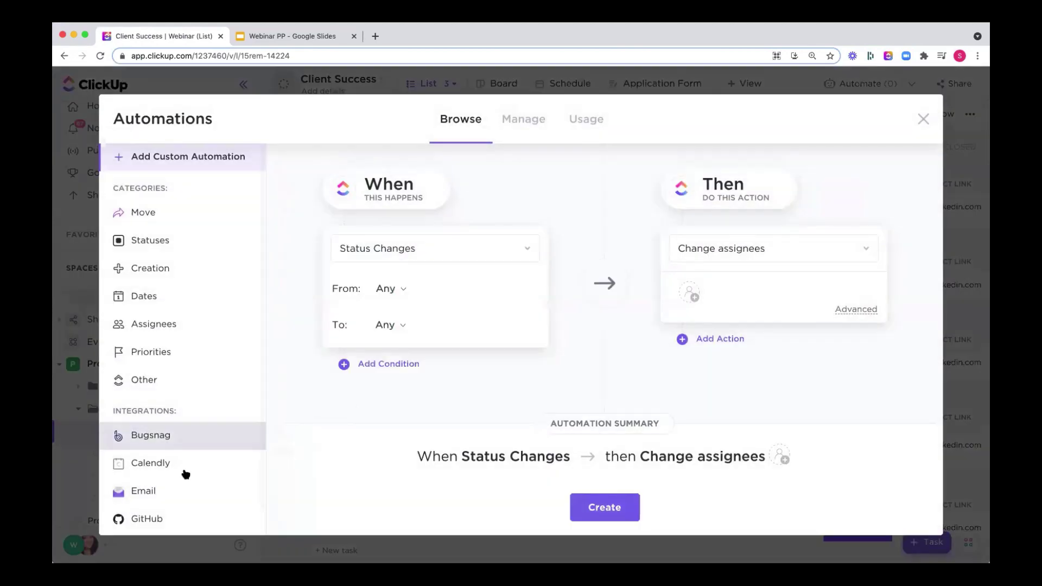
left_click(143, 491)
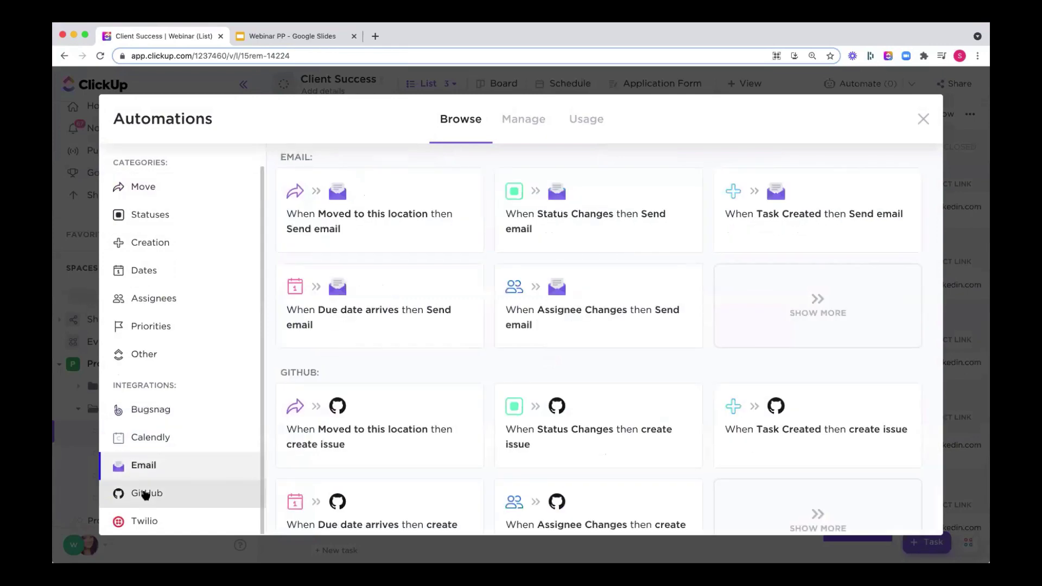
left_click(759, 230)
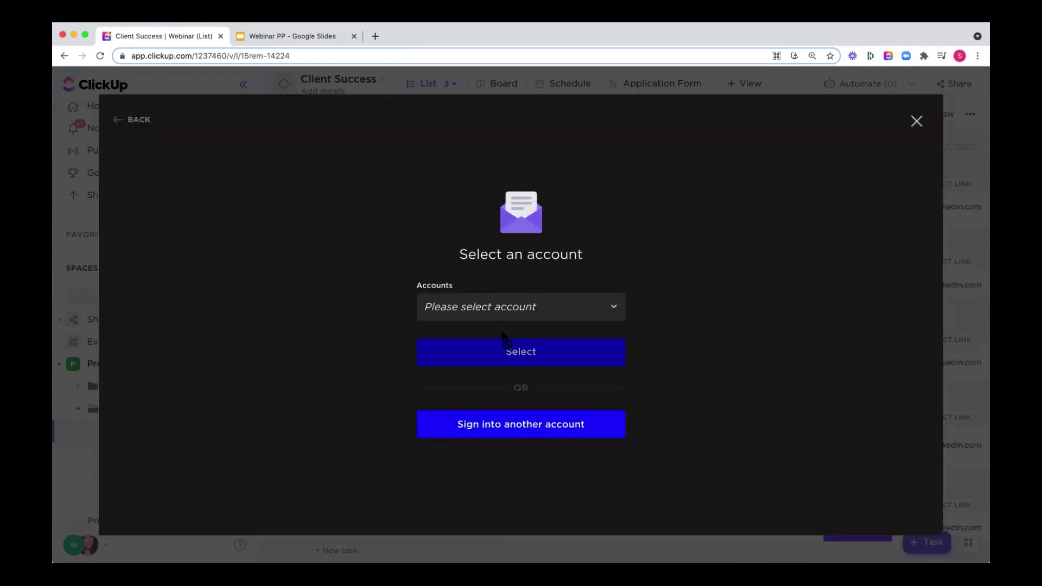
left_click(553, 310)
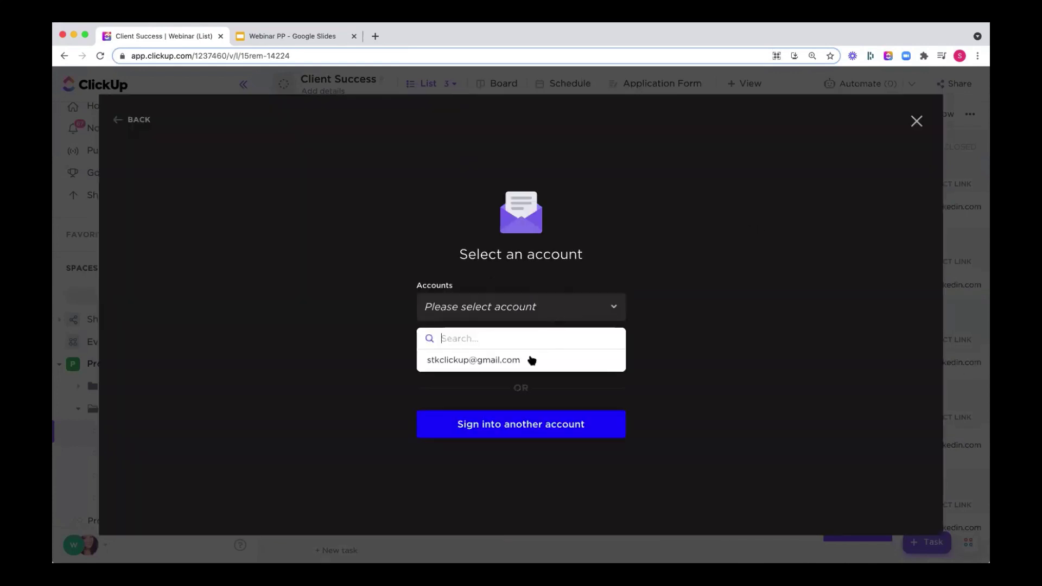
left_click(529, 362)
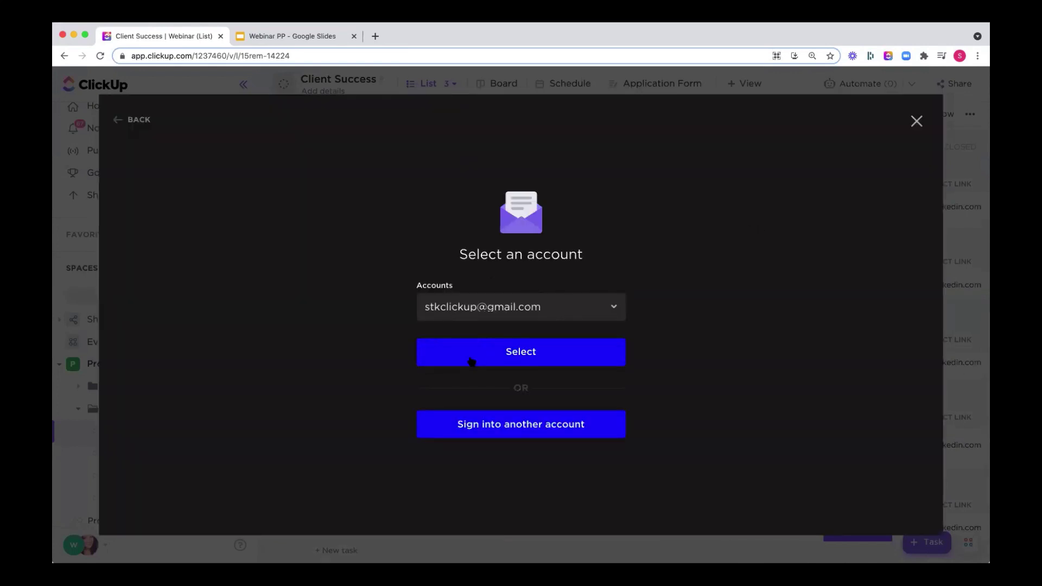
left_click(471, 363)
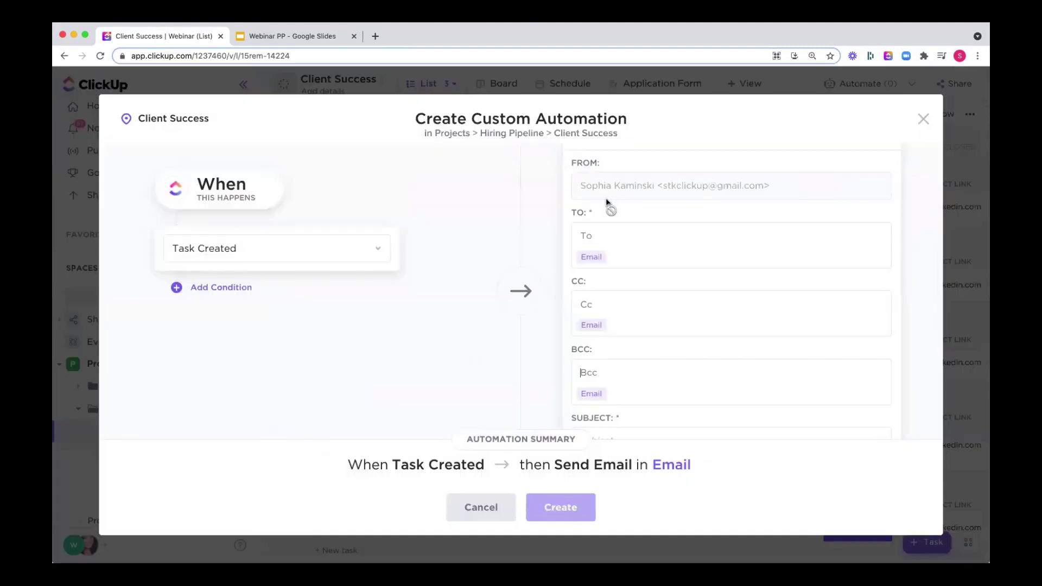
Set the automation email's recipient to the task's Email custom field.
scroll(607, 208, "up", 1)
scroll(605, 205, "up", 2)
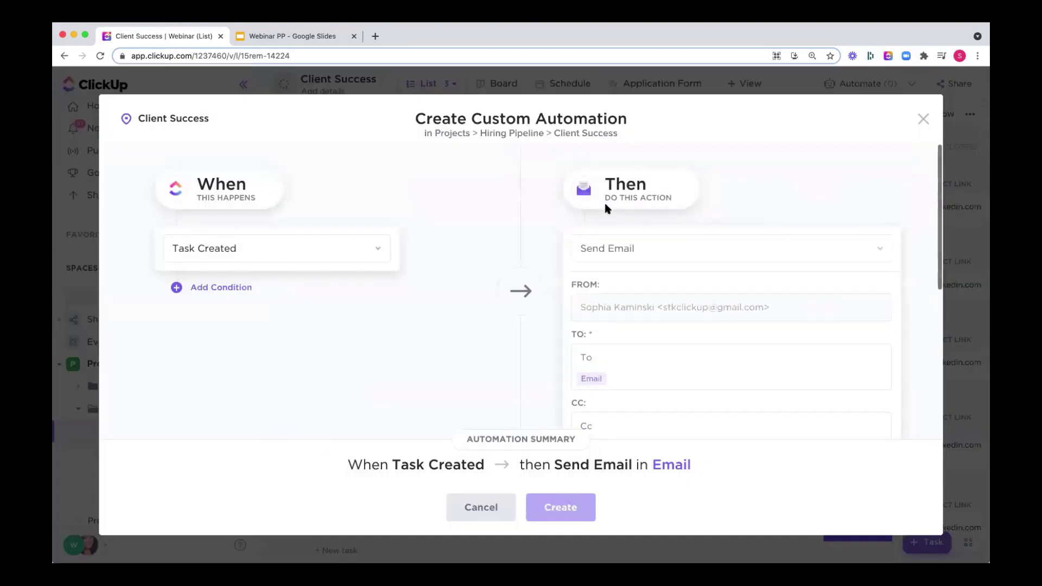
left_click(584, 380)
left_click(585, 380)
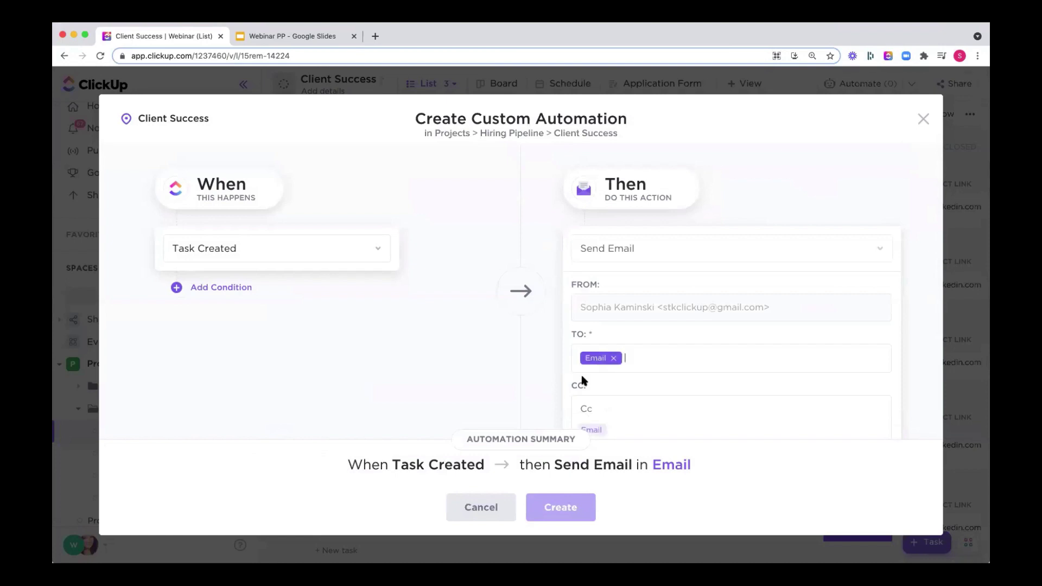
Fill the automation email's body with the saved Customer Success application template and close the automation without creating it.
scroll(584, 380, "down", 5)
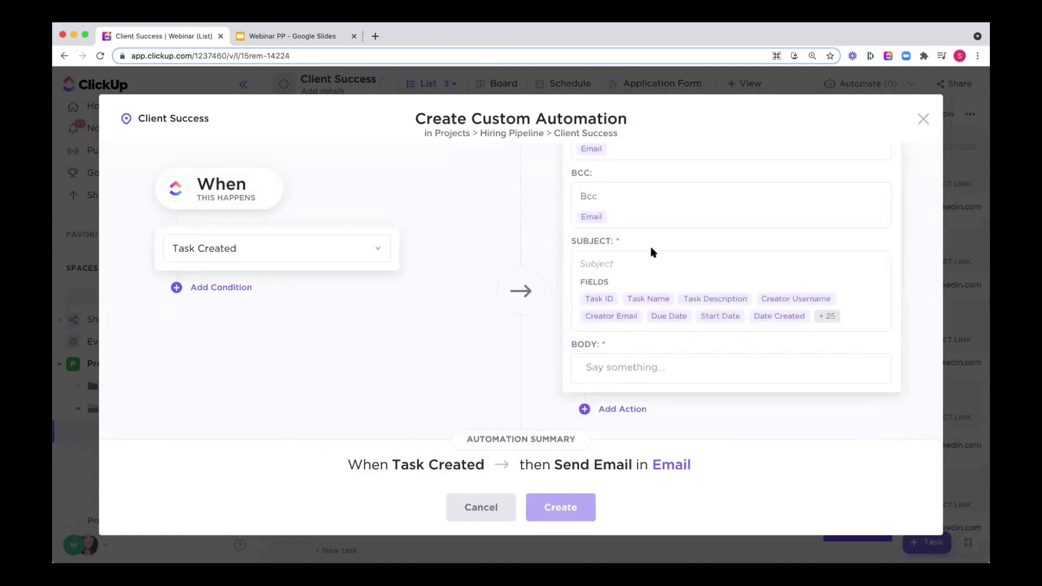
scroll(623, 404, "down", 1)
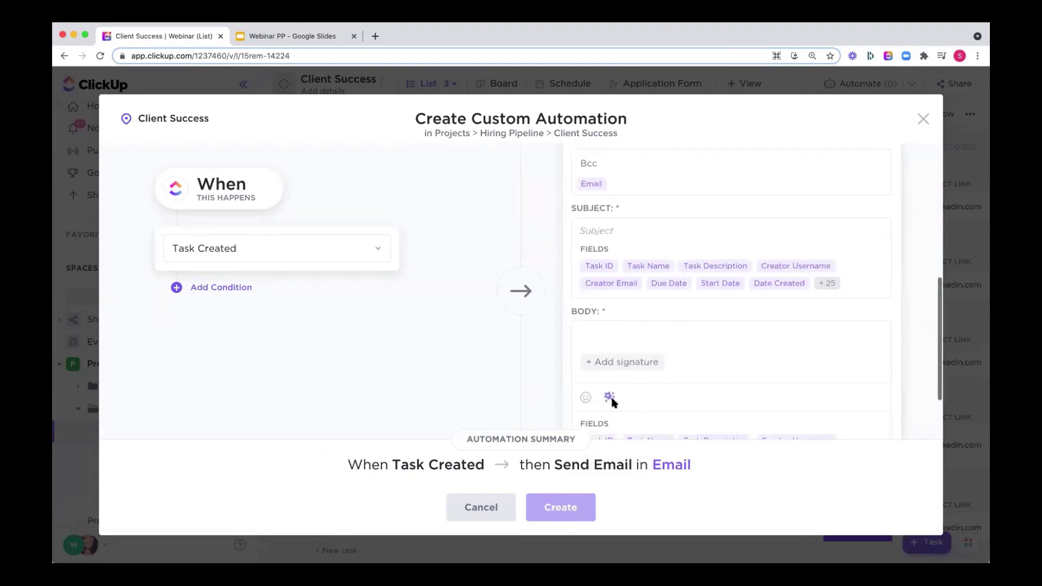
left_click(610, 397)
left_click(534, 191)
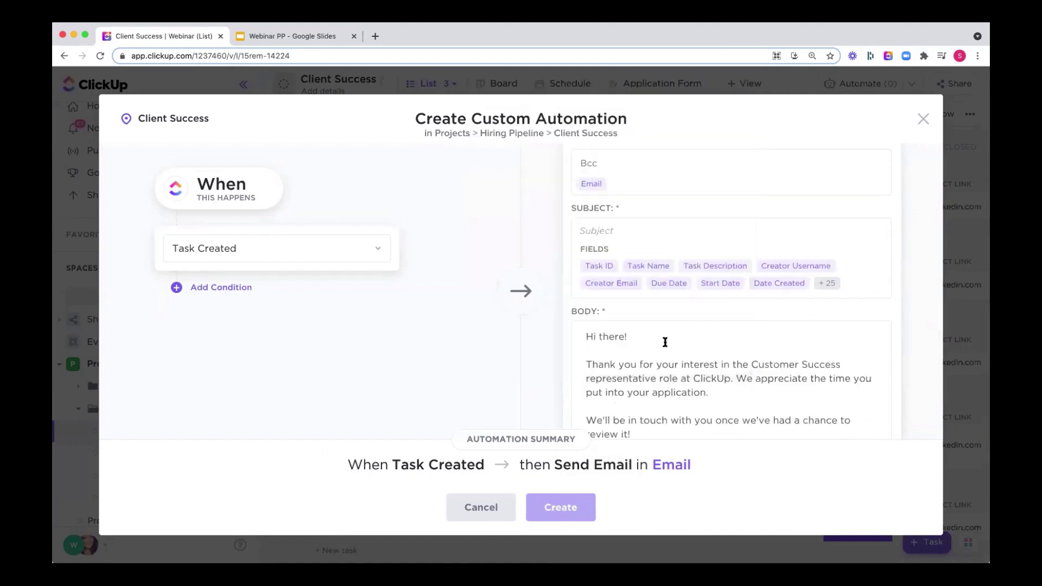
scroll(666, 340, "down", 5)
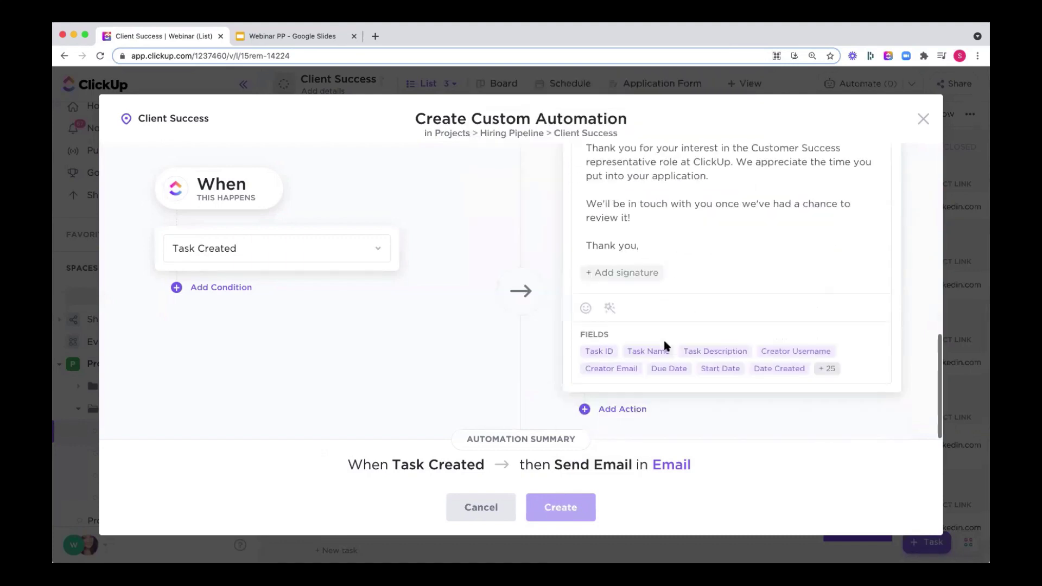
scroll(666, 345, "up", 4)
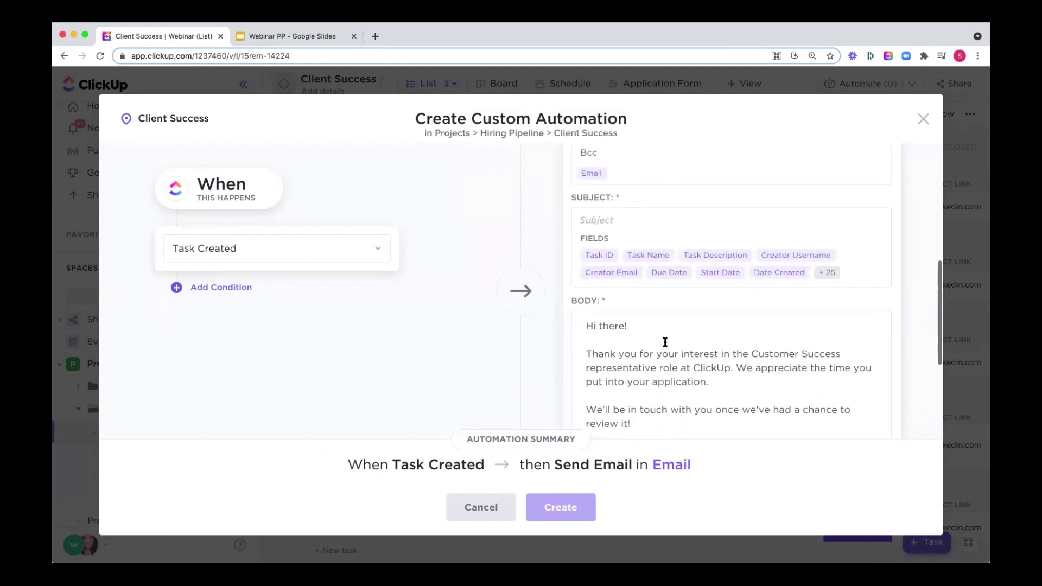
scroll(665, 346, "up", 5)
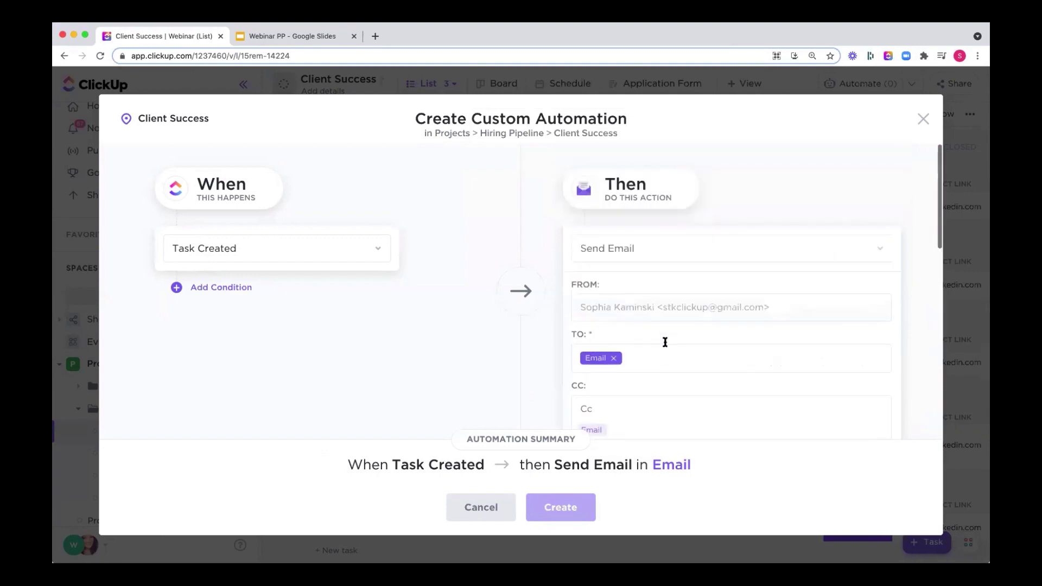
left_click(923, 120)
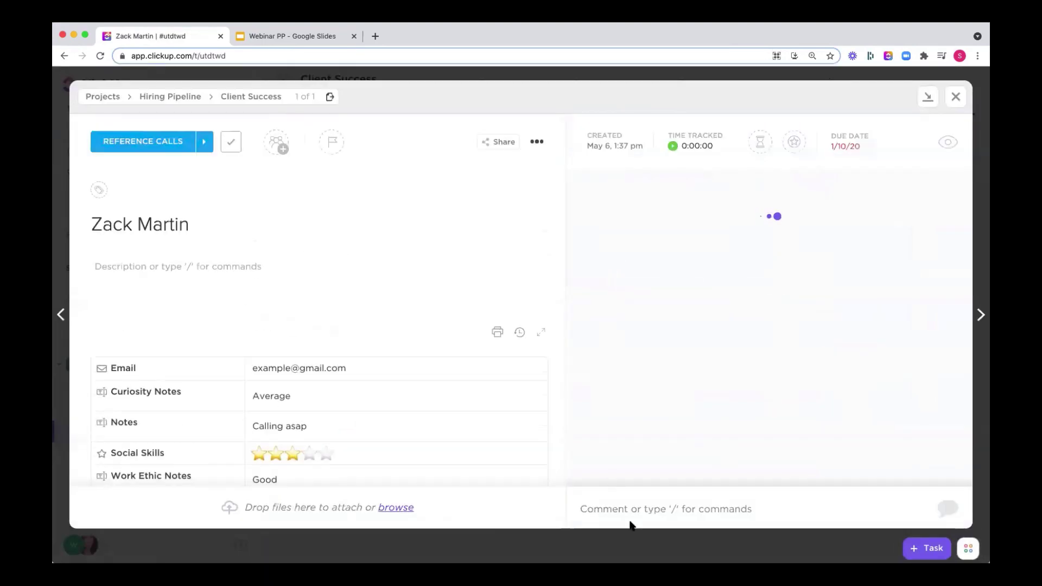
Open the comment composer in the Reference Calls candidate's task and close the task without commenting.
left_click(653, 502)
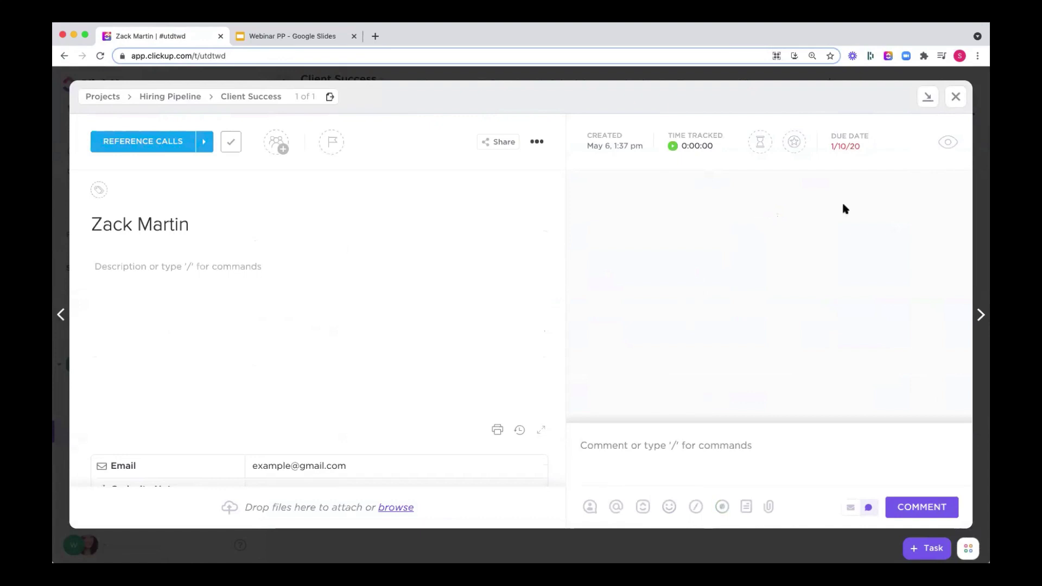
left_click(956, 98)
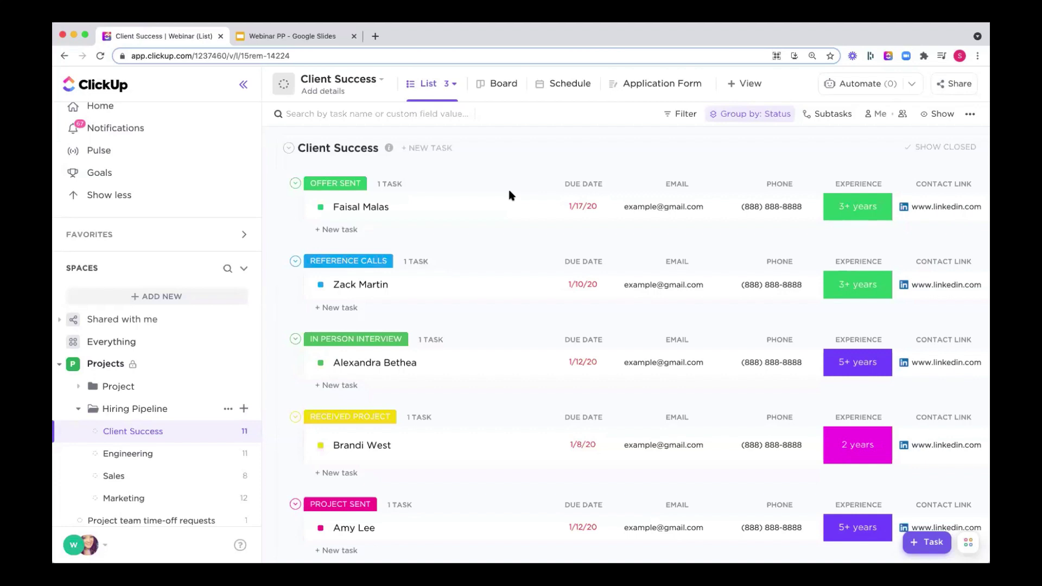
Examine the Client Success application form's embed code and direct link sharing options, and return to the List view.
left_click(655, 87)
left_click(952, 117)
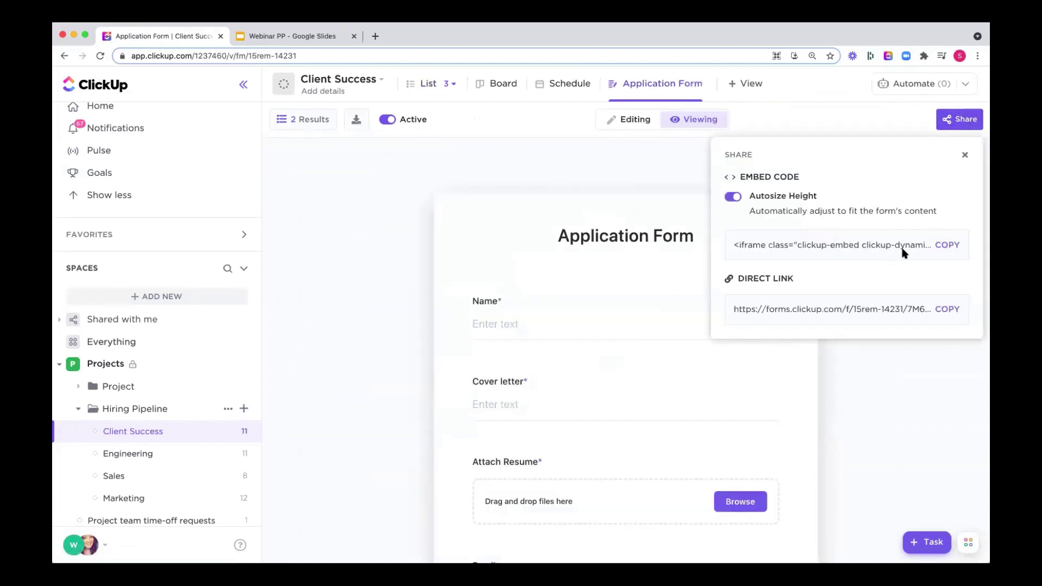
left_click(836, 117)
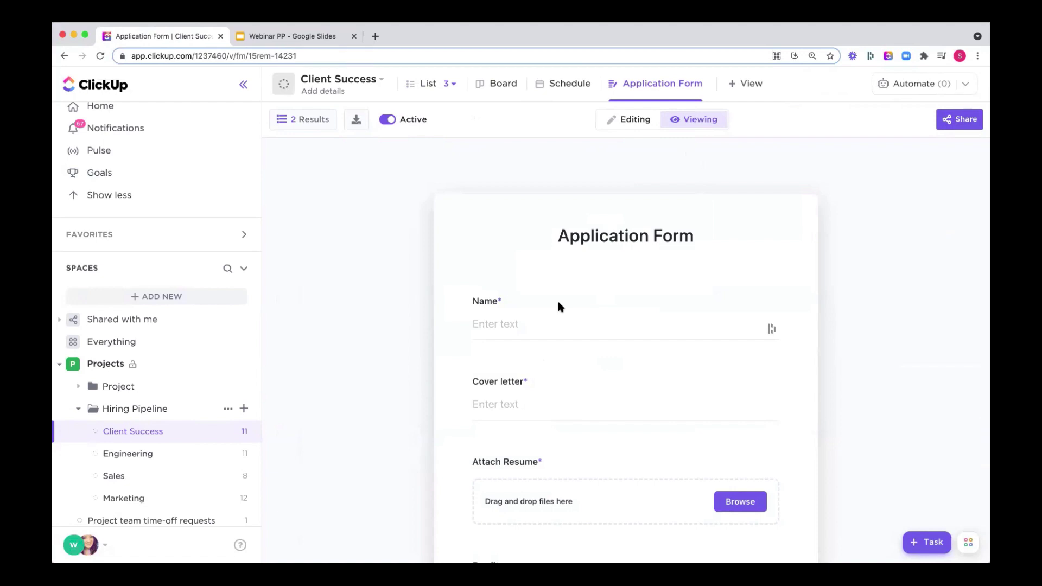
left_click(425, 84)
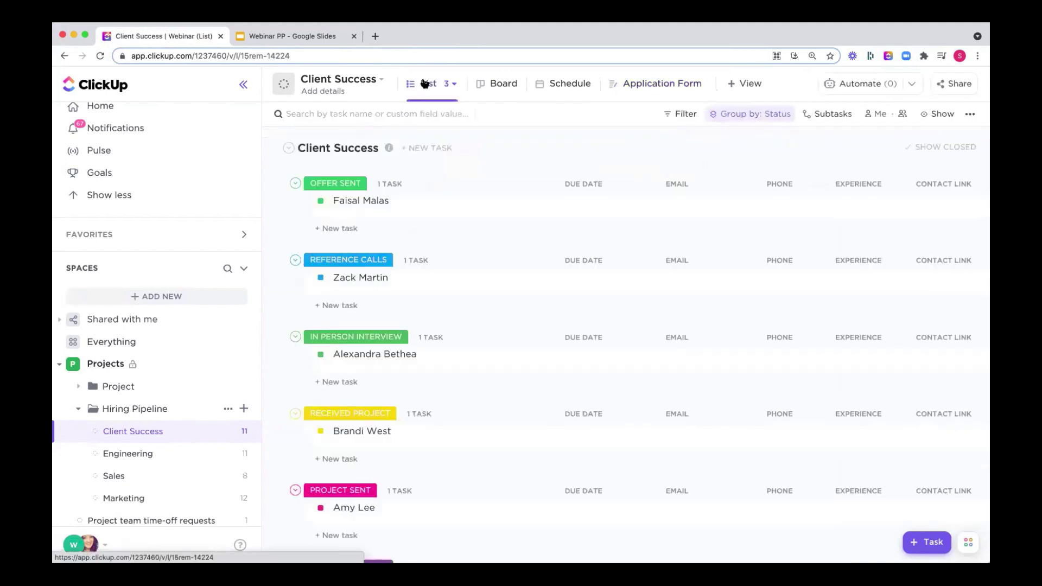
Add the Time tracked column to the Project folder's List view.
left_click(114, 386)
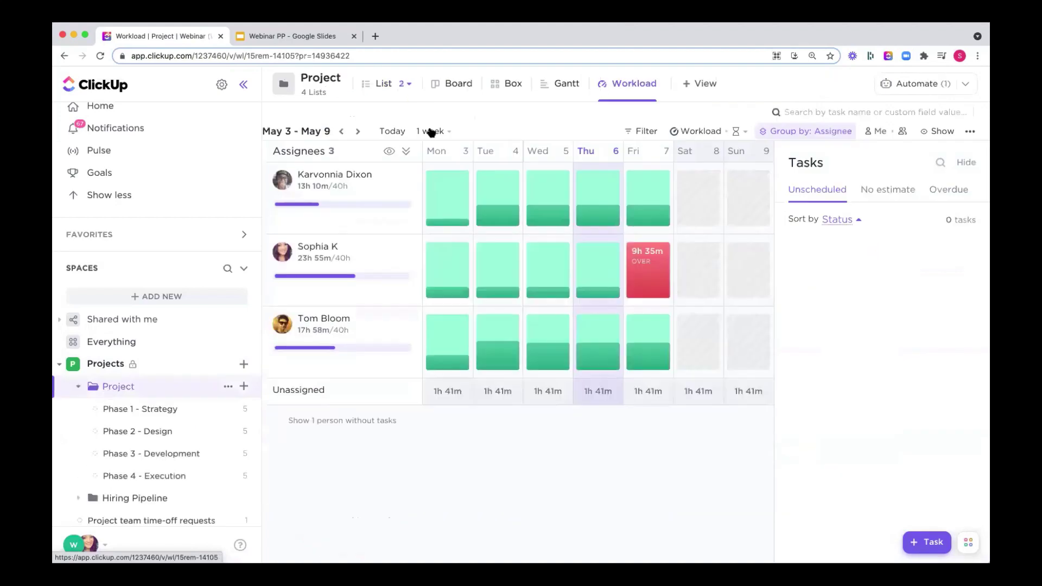
left_click(382, 91)
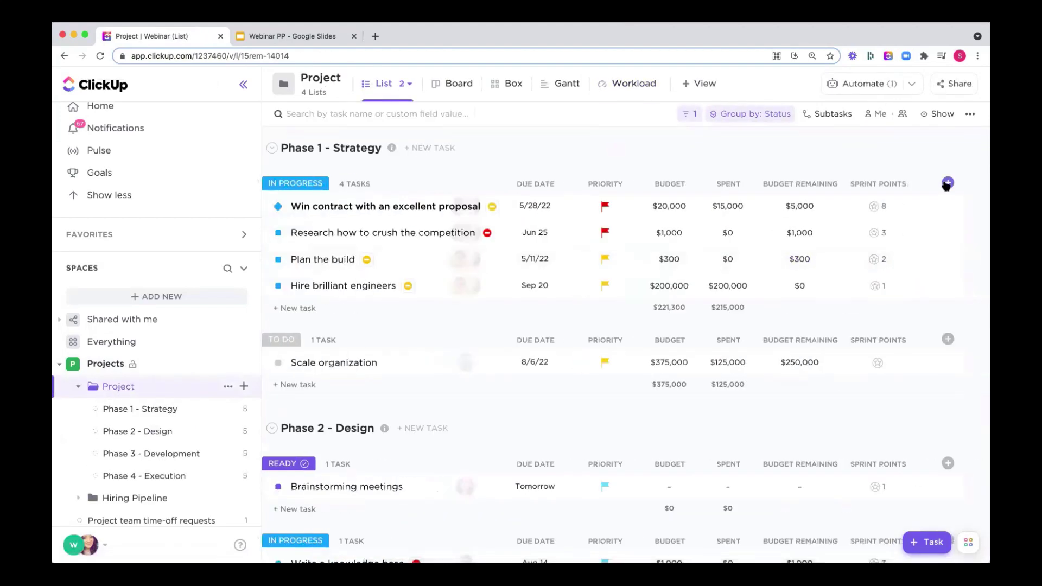
left_click(949, 182)
scroll(776, 383, "down", 5)
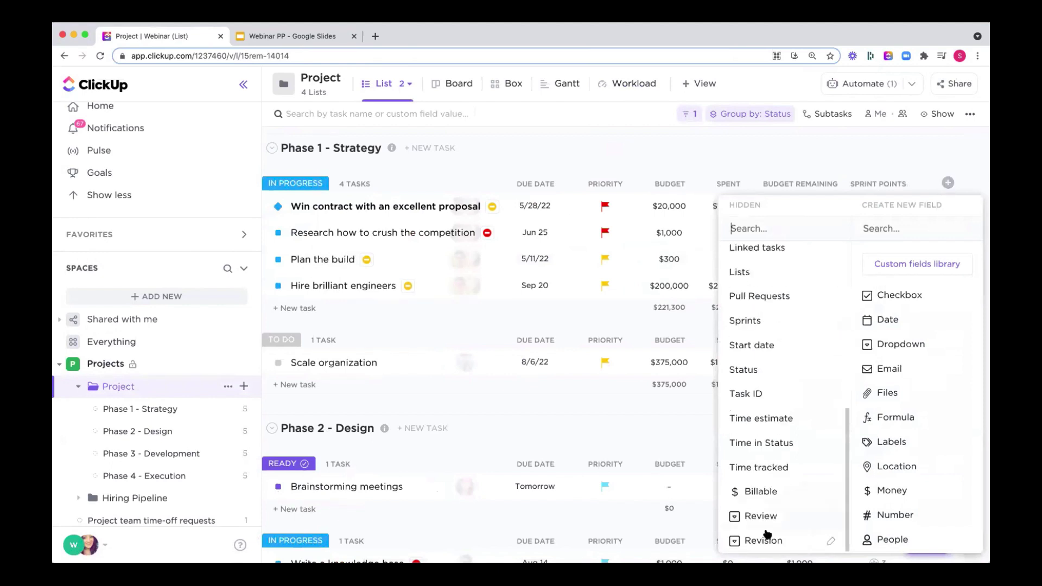
left_click(767, 469)
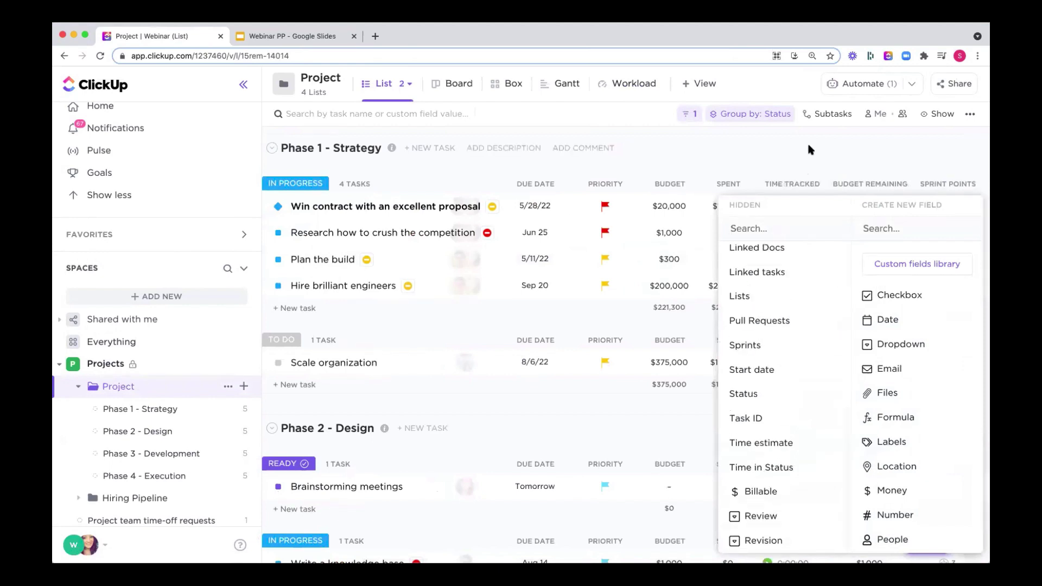
left_click(806, 153)
Sort the entire Time tracked column and calculate its sum below the task list.
left_click(785, 187)
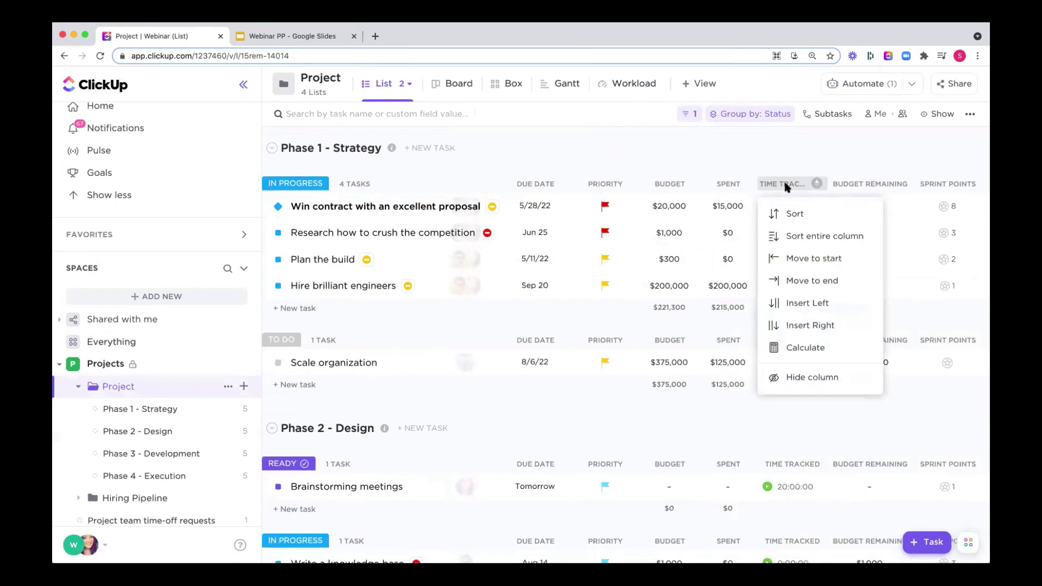
left_click(835, 236)
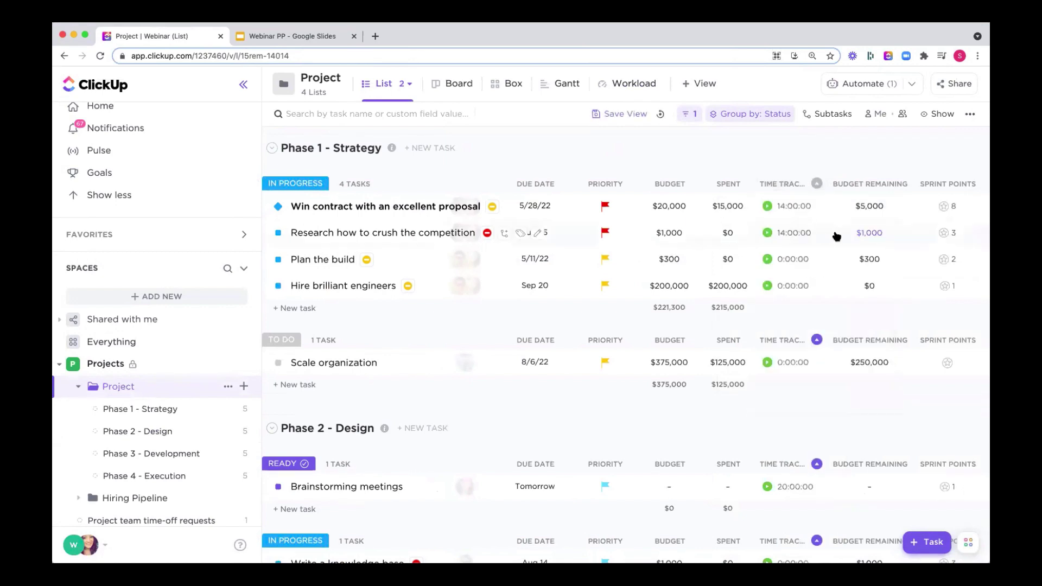
scroll(799, 261, "down", 5)
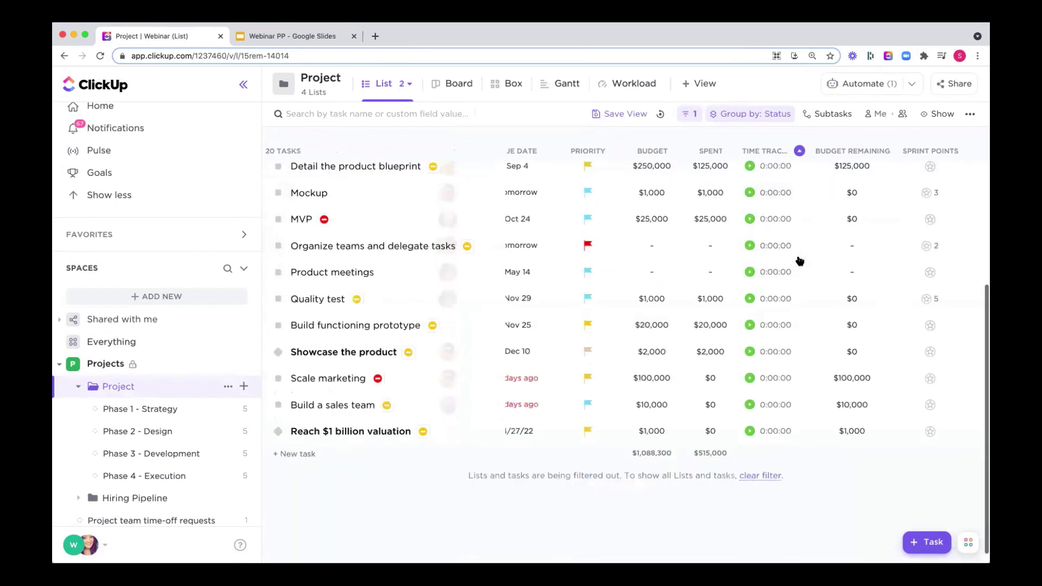
left_click(773, 454)
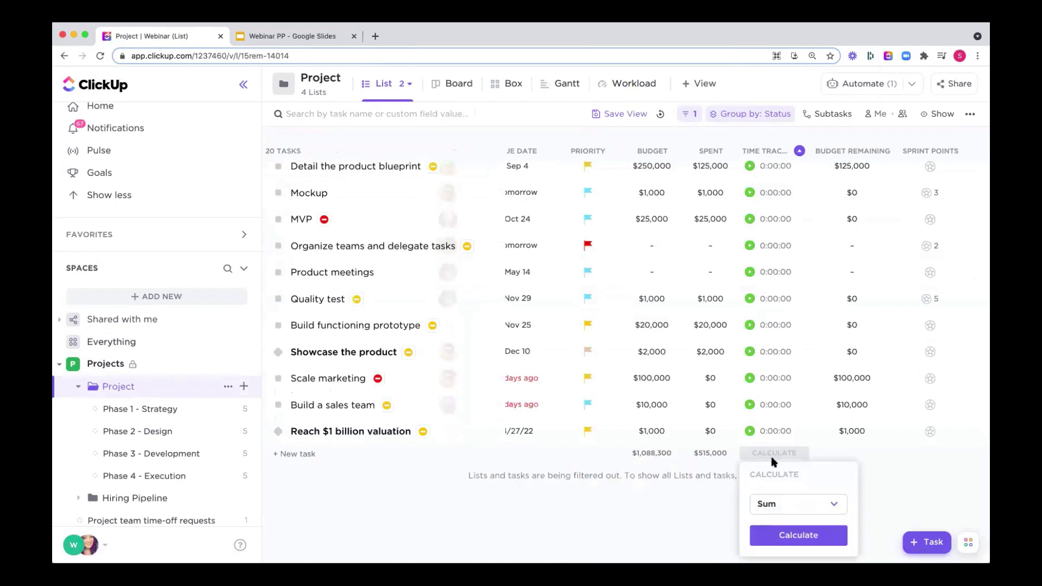
left_click(784, 537)
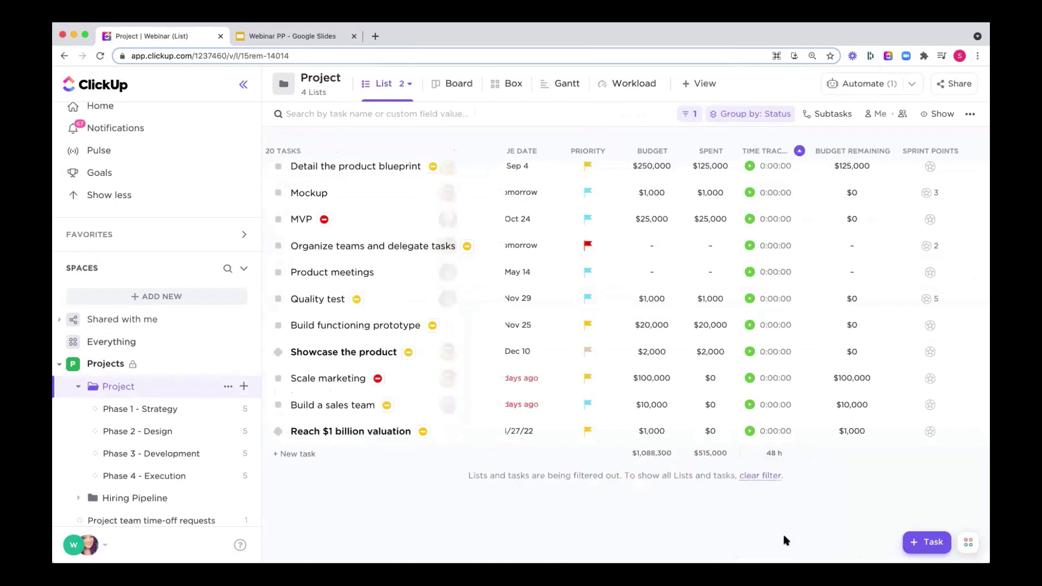
Add a Formula custom field named "Formula" as a new column on the Project folder.
scroll(786, 540, "up", 5)
scroll(956, 202, "right", 2)
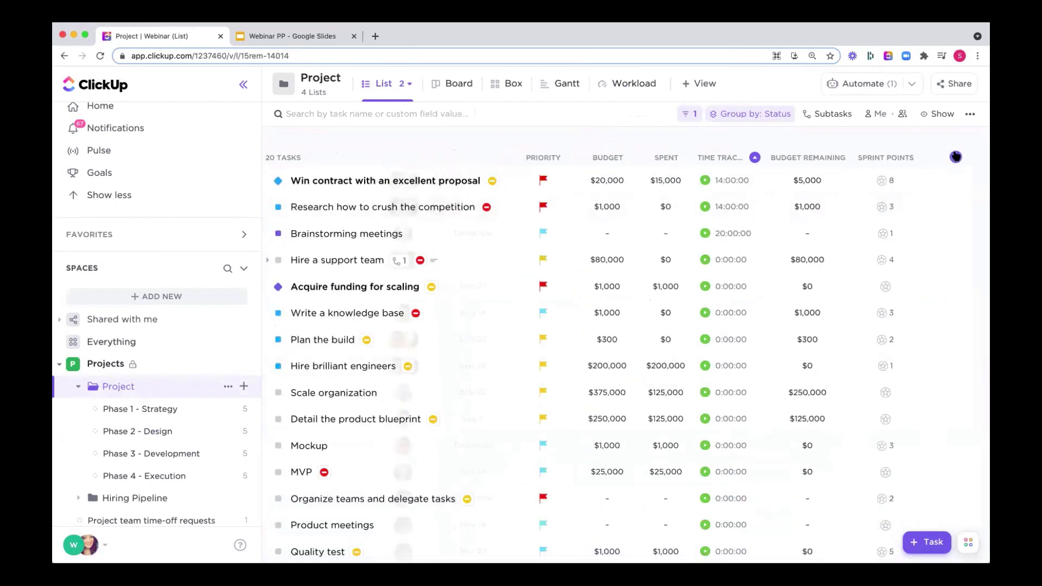
left_click(956, 157)
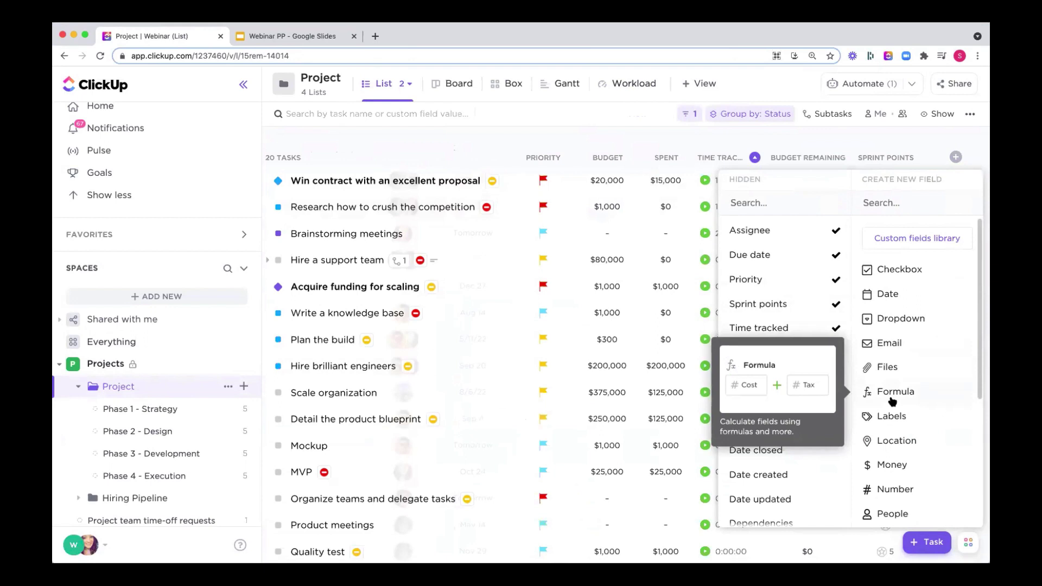
left_click(892, 401)
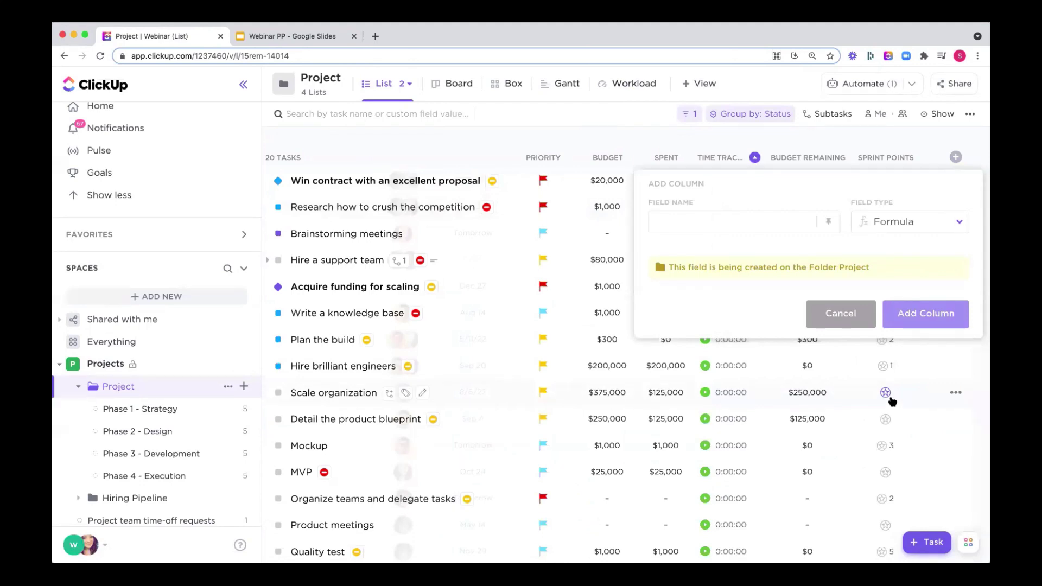
type("Formula")
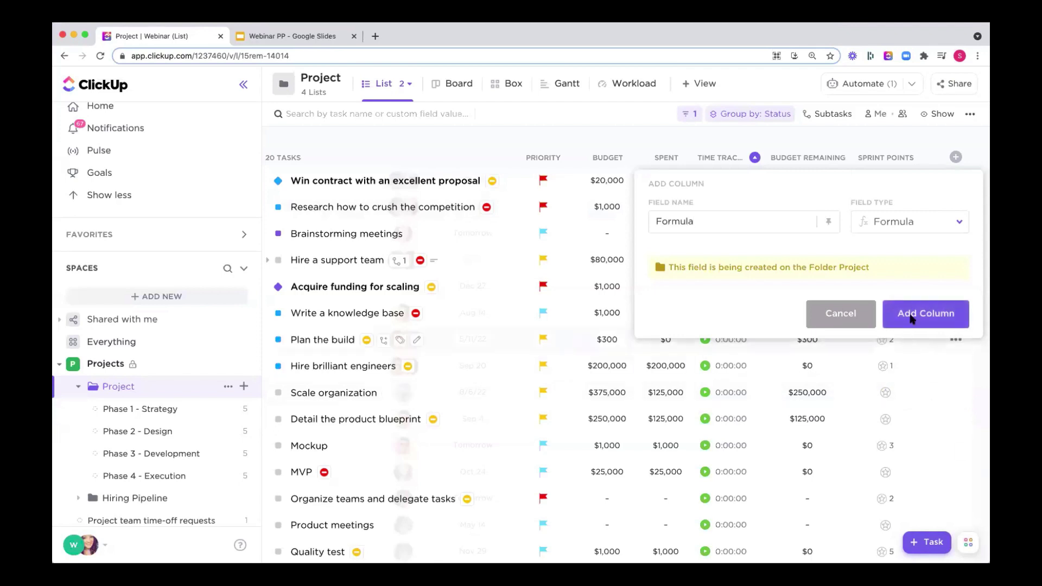
left_click(912, 318)
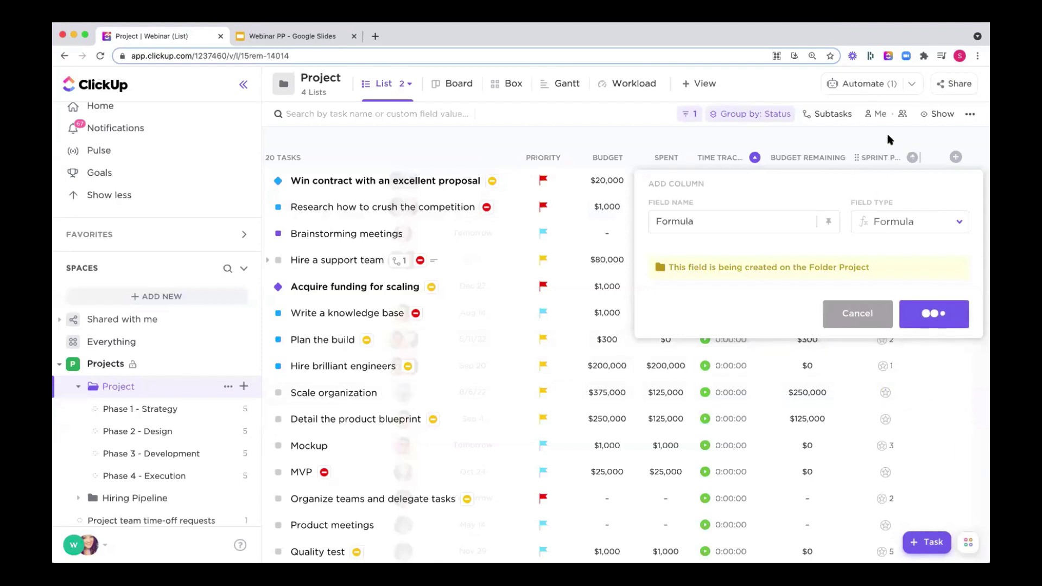
Set the Formula column to multiply "Time tracked in hours" by "Billable" and calculate it.
left_click(951, 182)
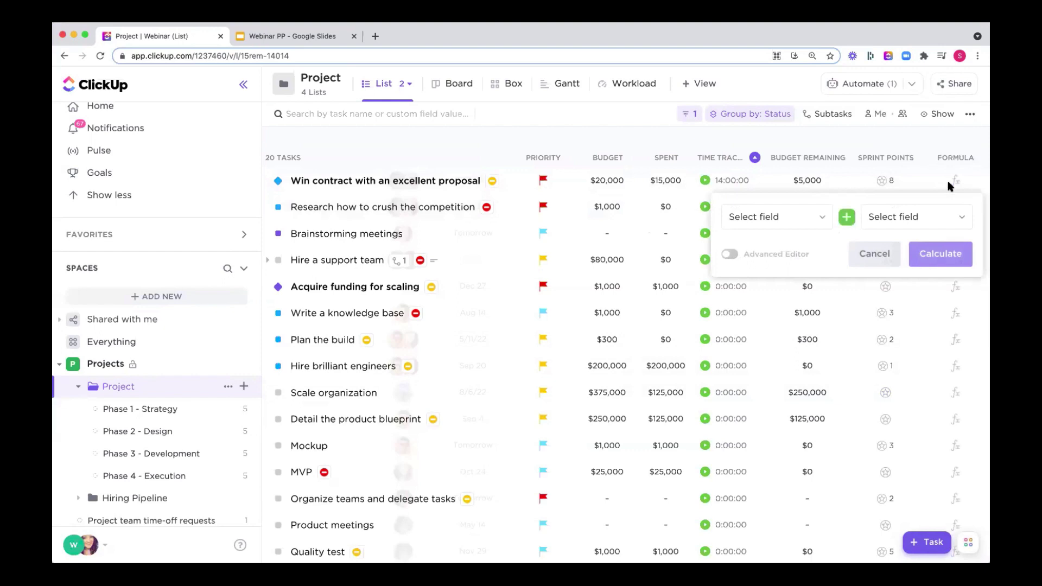
left_click(768, 219)
left_click(772, 272)
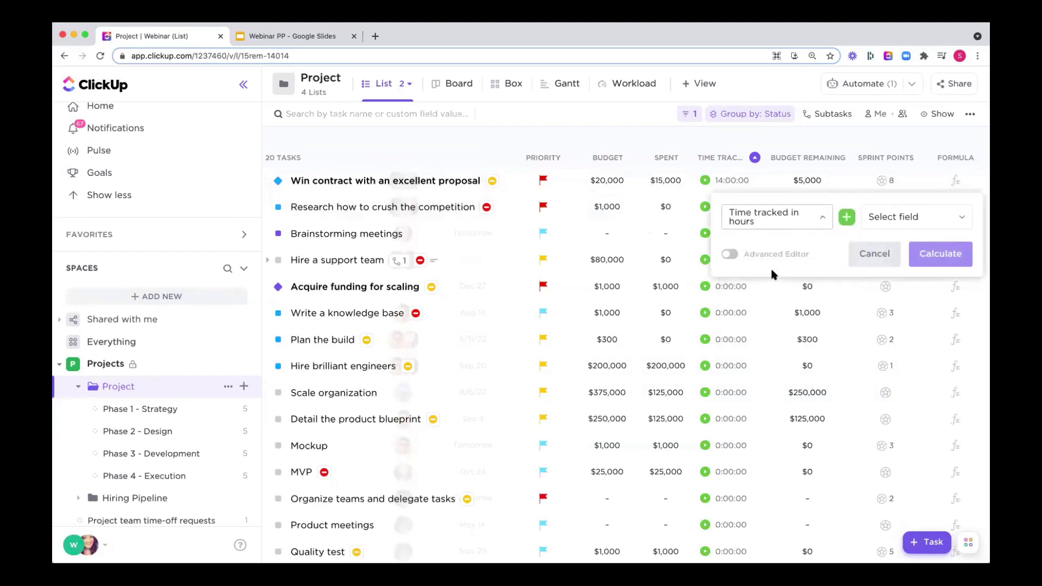
left_click(847, 217)
left_click(847, 300)
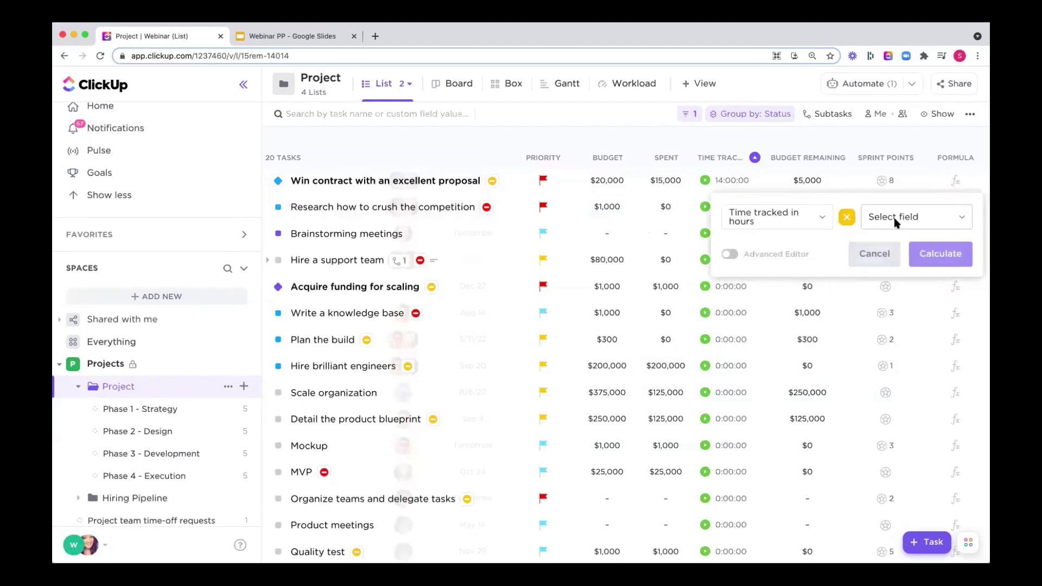
left_click(895, 220)
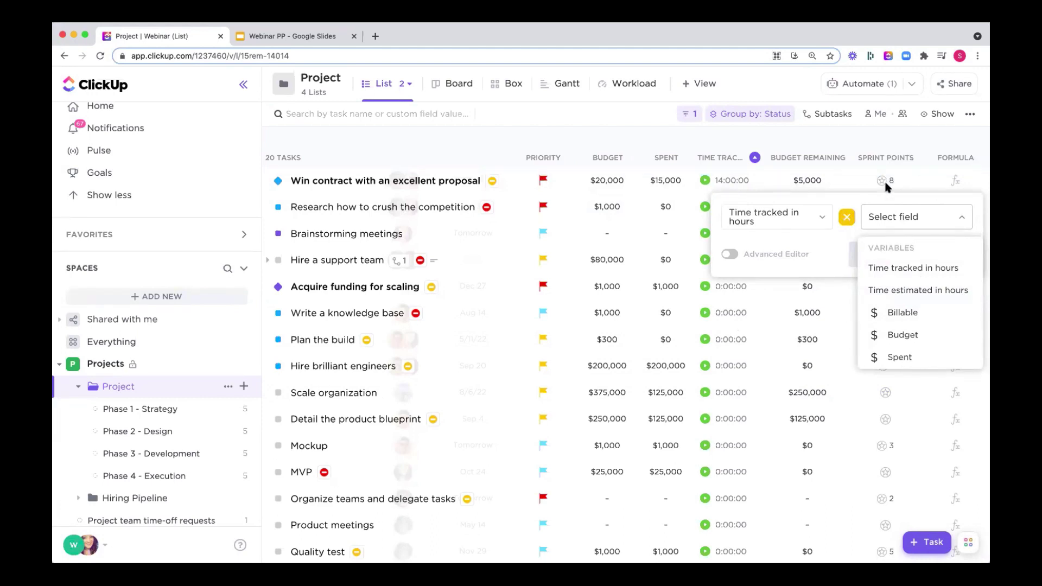
left_click(901, 312)
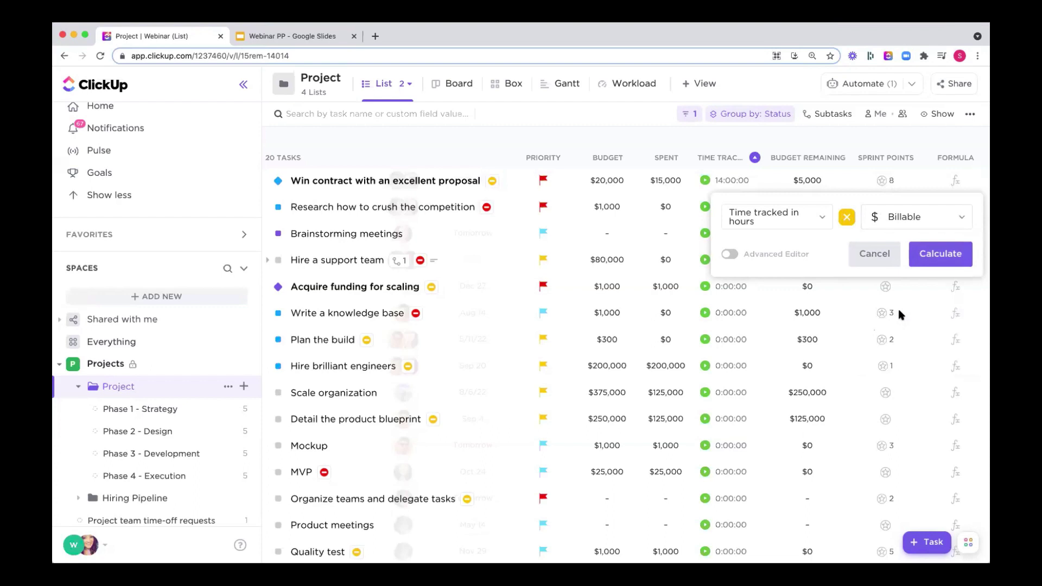
left_click(935, 262)
scroll(818, 174, "right", 3)
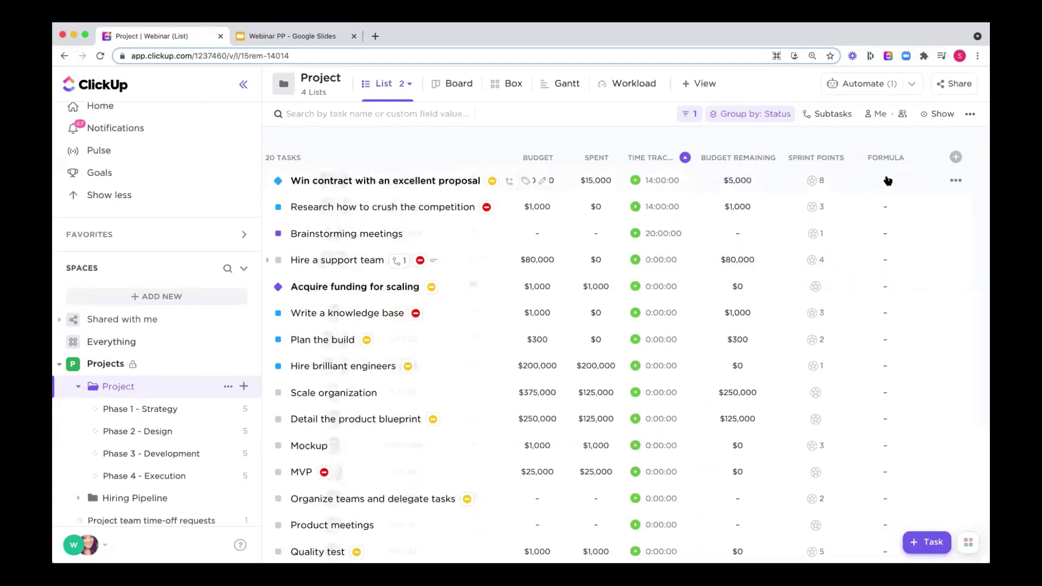
Look over the column totals below the task list and the settings available for the Project folder.
scroll(885, 187, "down", 5)
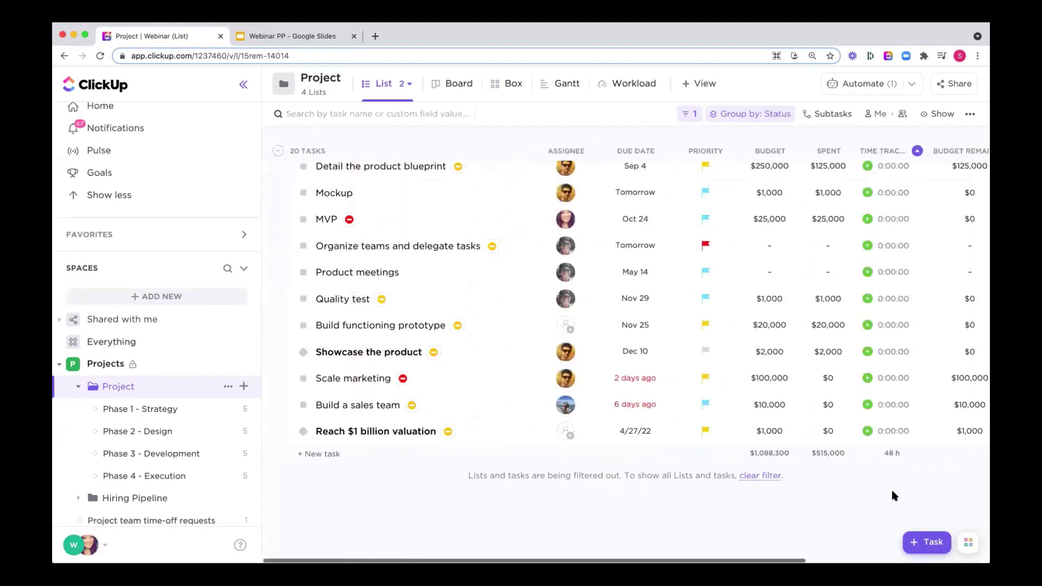
scroll(893, 496, "up", 4)
scroll(893, 496, "up", 2)
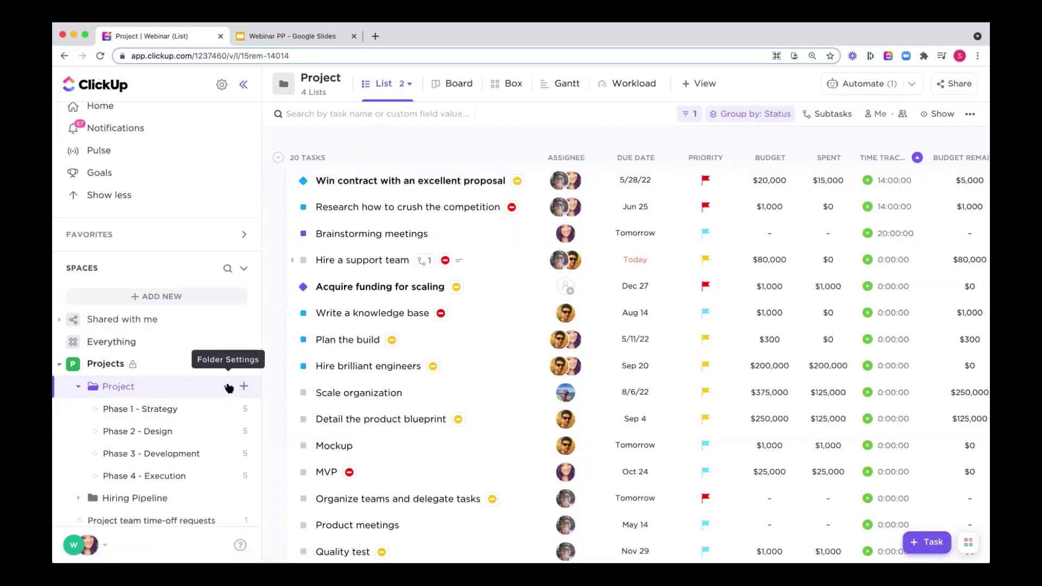
left_click(228, 387)
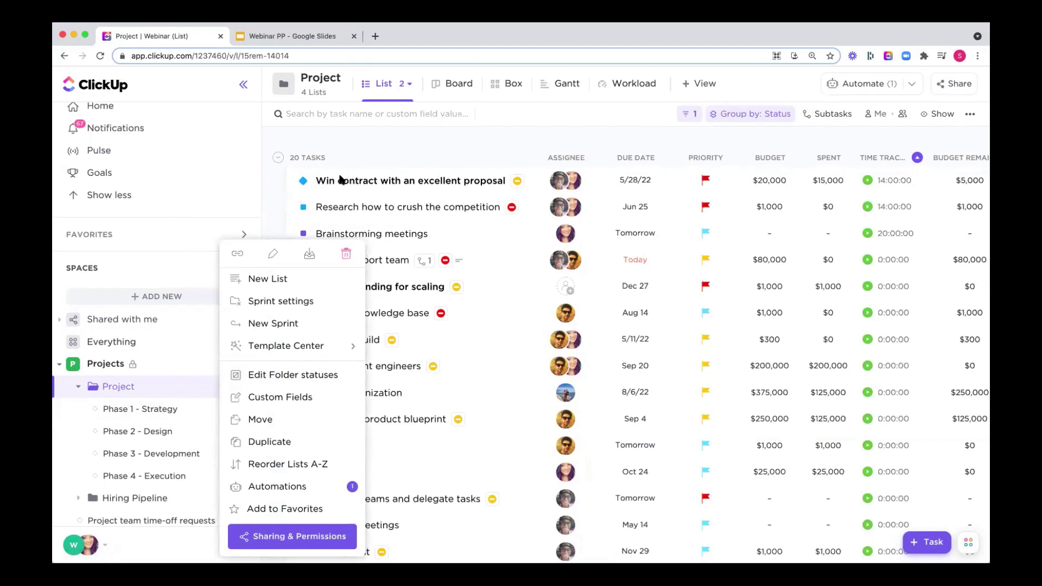
left_click(359, 155)
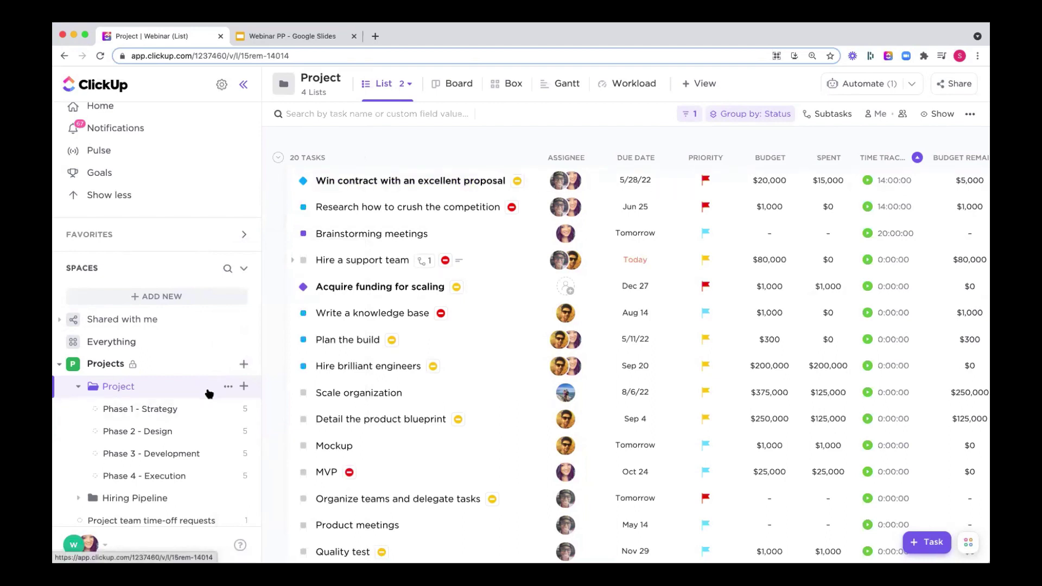
Share the Phase 1 - Strategy list with one team member from the suggested people.
left_click(242, 410)
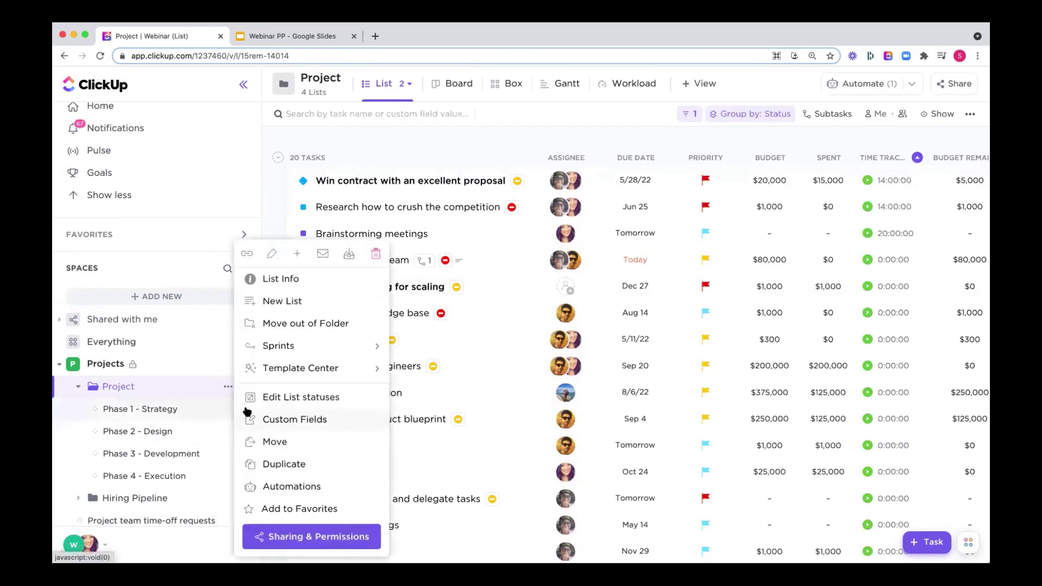
left_click(280, 539)
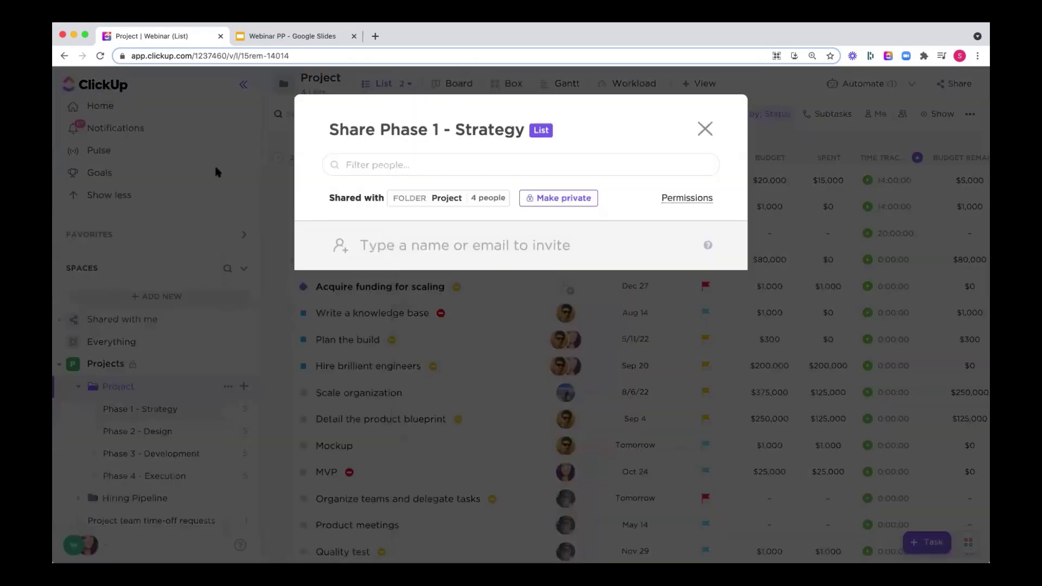
left_click(560, 245)
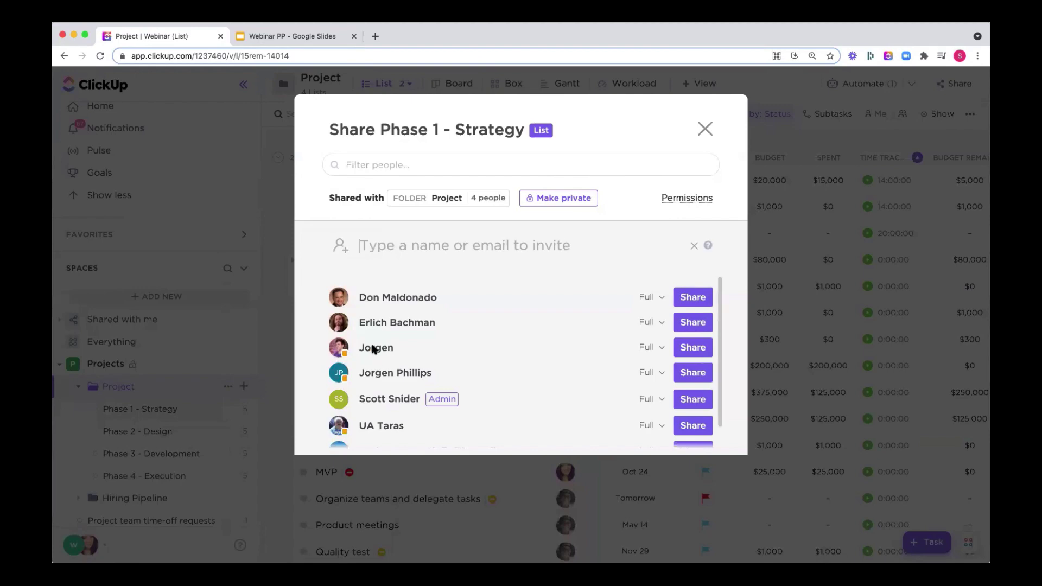
left_click(699, 350)
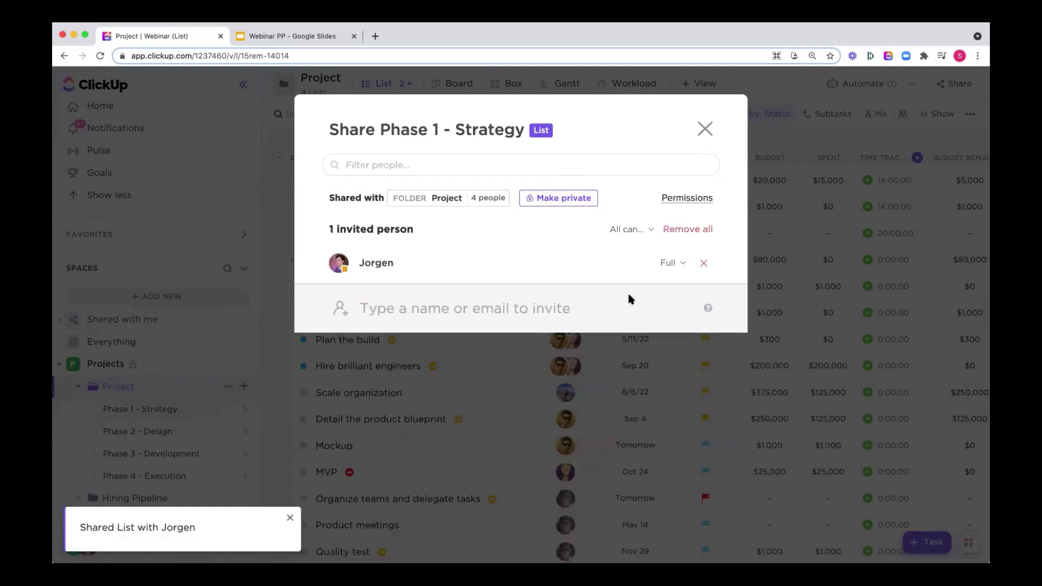
Review the permission levels offered for the person invited to Phase 1 - Strategy, leaving the sharing settings closed.
left_click(666, 264)
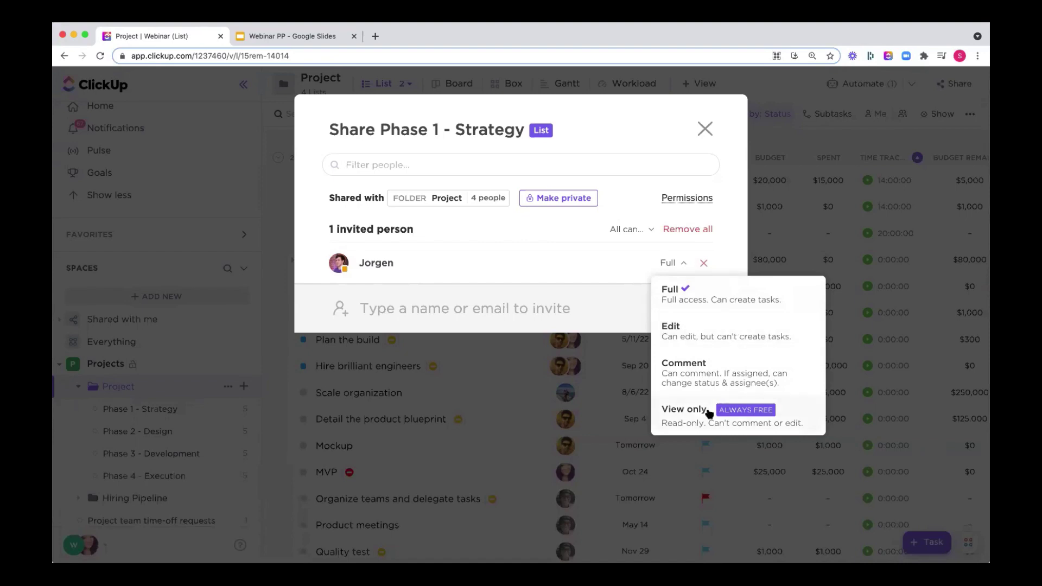
left_click(595, 99)
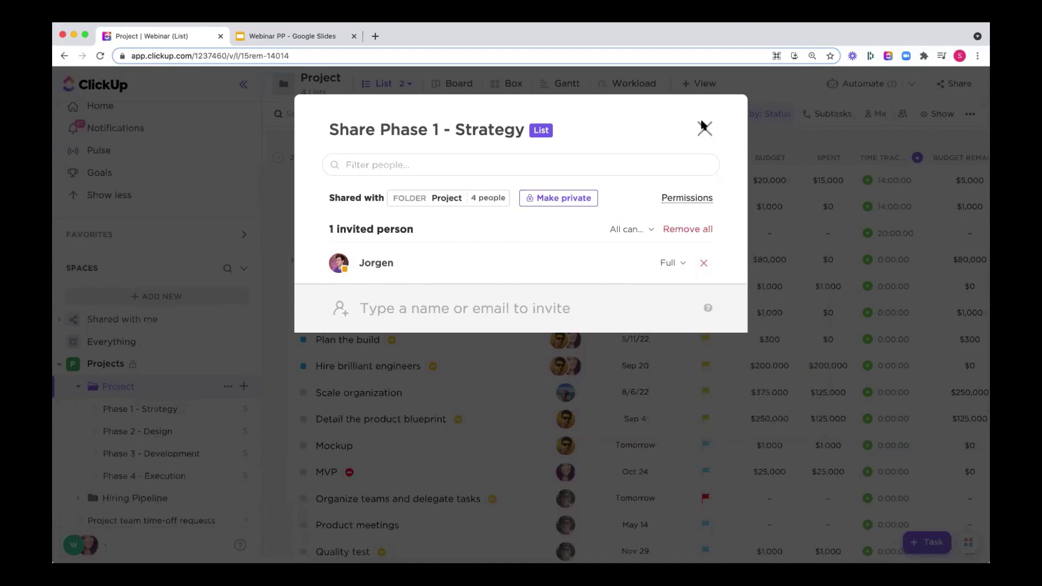
left_click(704, 128)
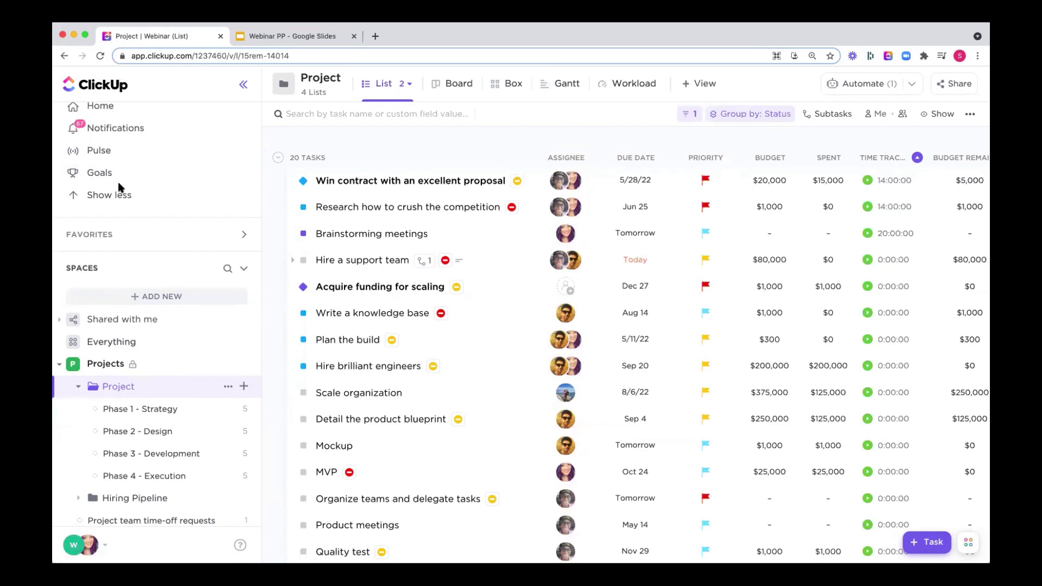
Set the start date of the "Win contract with an excellent proposal" task to 5/1/22 and close the task.
left_click(350, 184)
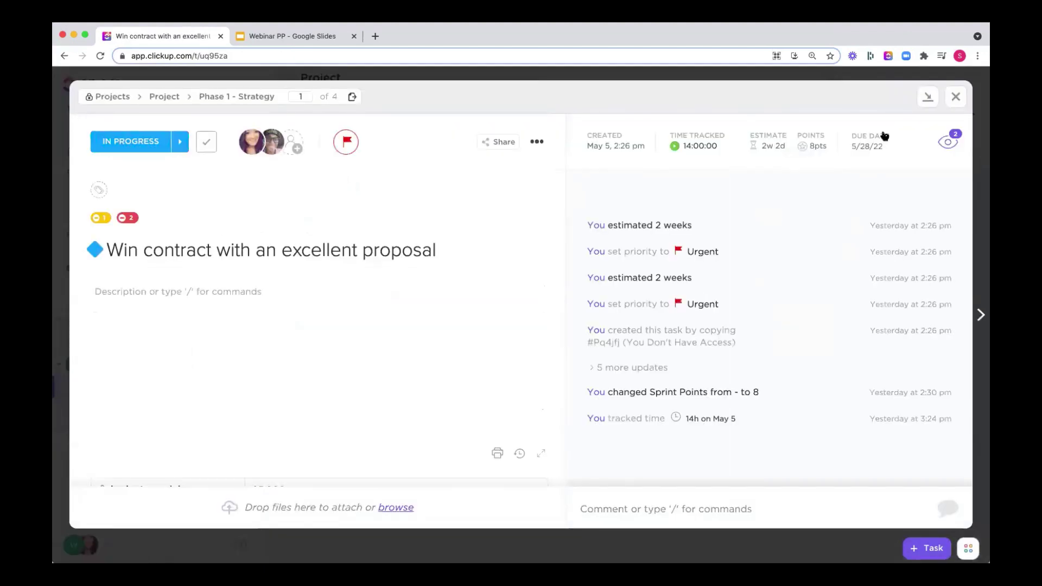
left_click(867, 145)
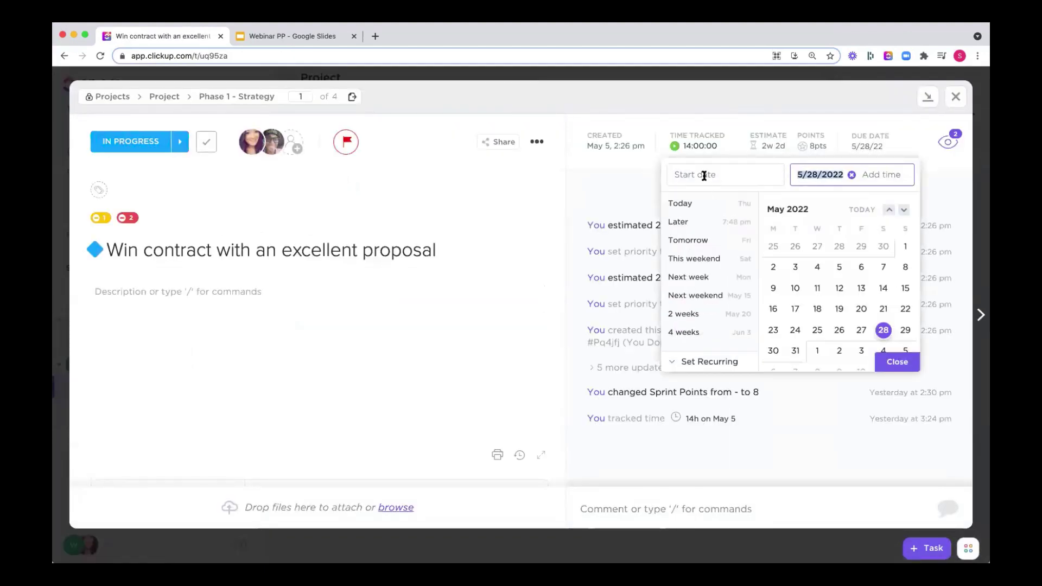
left_click(704, 175)
left_click(906, 246)
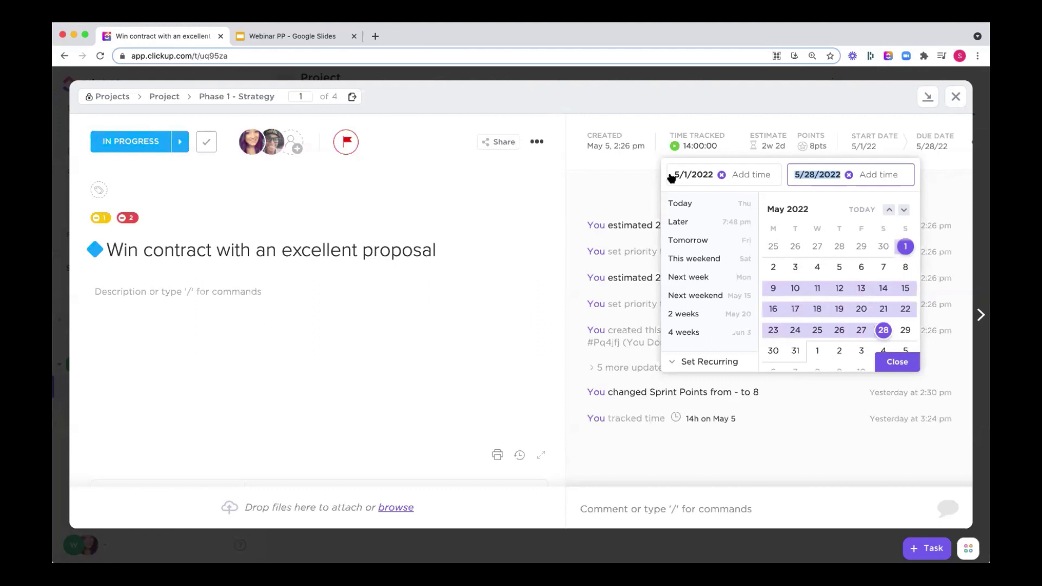
left_click(568, 173)
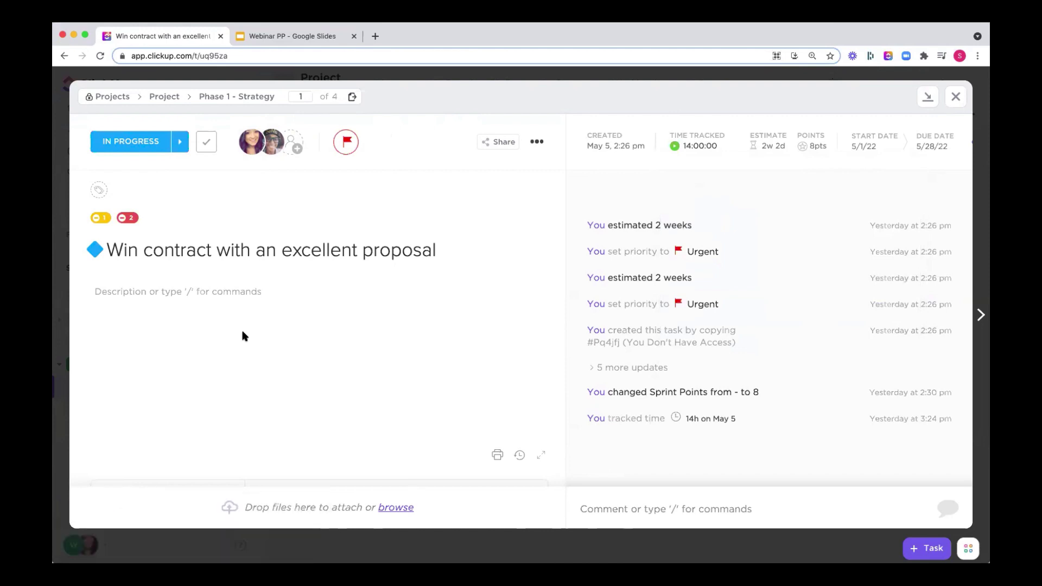
scroll(244, 337, "down", 2)
scroll(244, 337, "up", 2)
left_click(395, 76)
Open the Project team time-off requests list and examine the permission options of its List view.
scroll(112, 454, "down", 5)
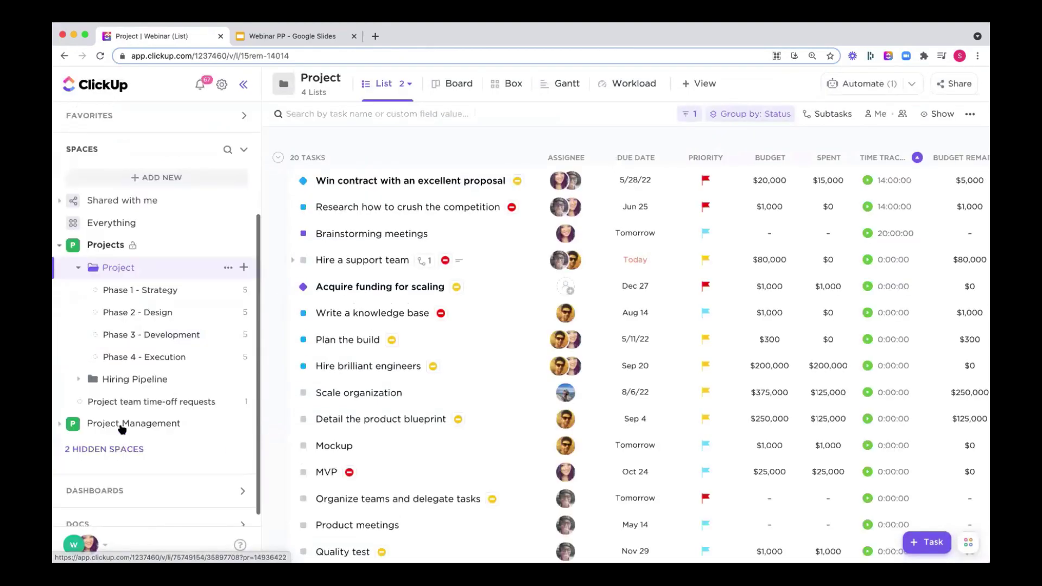
left_click(135, 401)
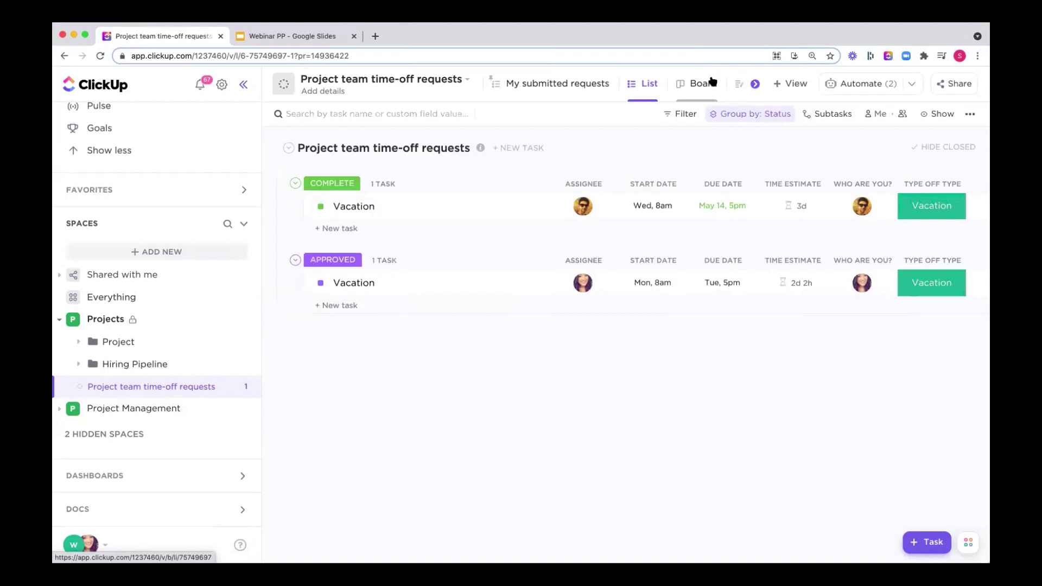
left_click(659, 85)
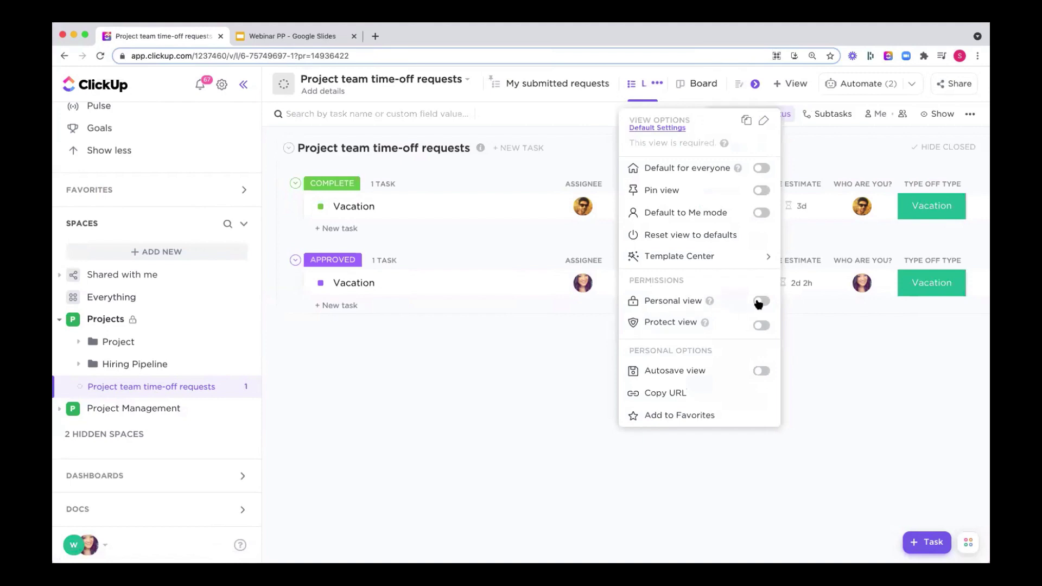
left_click(590, 358)
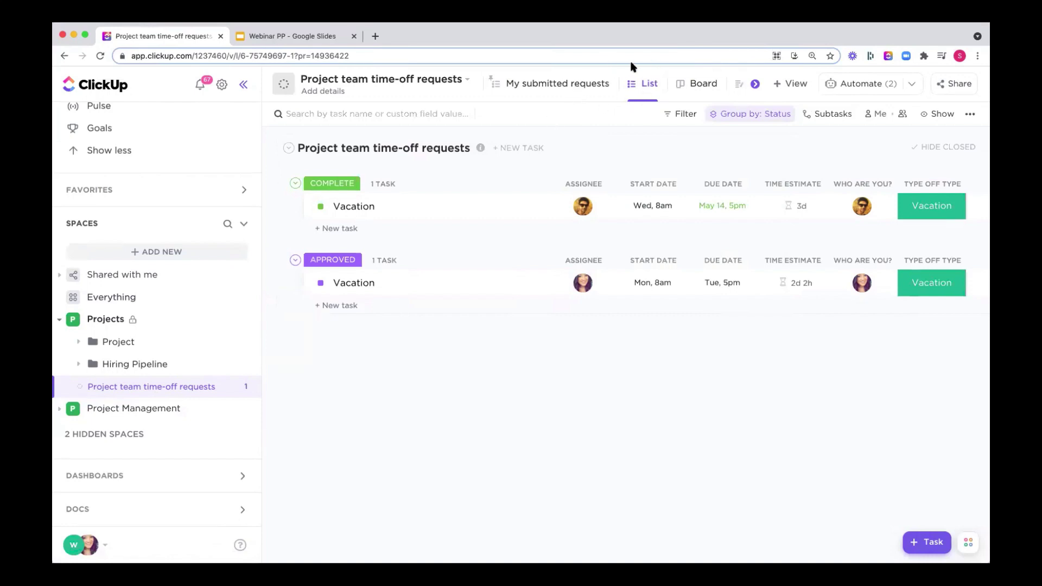
left_click(647, 78)
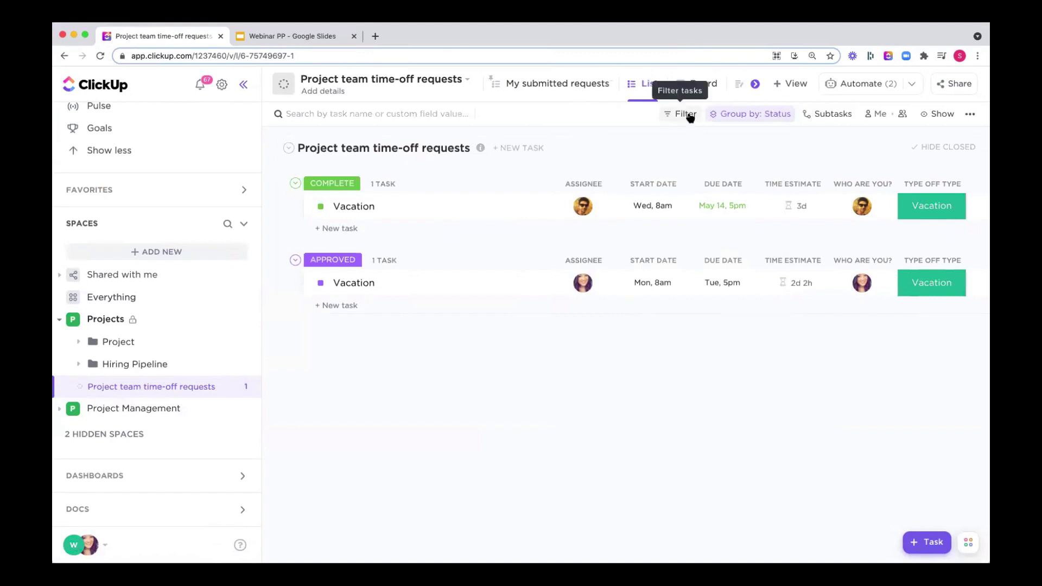
Examine the "Who are you?" filter and its people choices in the My submitted requests view.
left_click(549, 82)
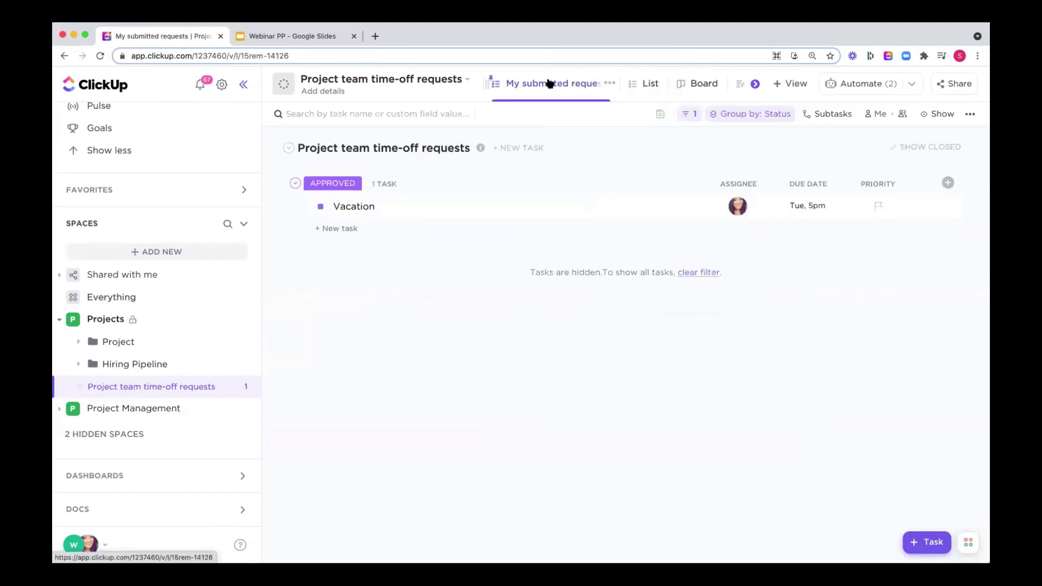
left_click(689, 114)
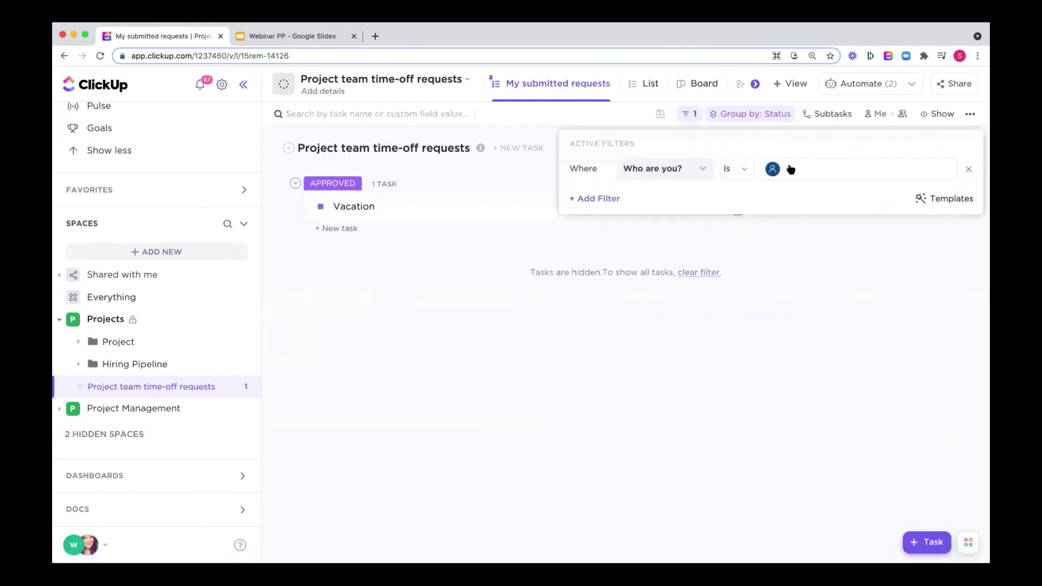
left_click(786, 172)
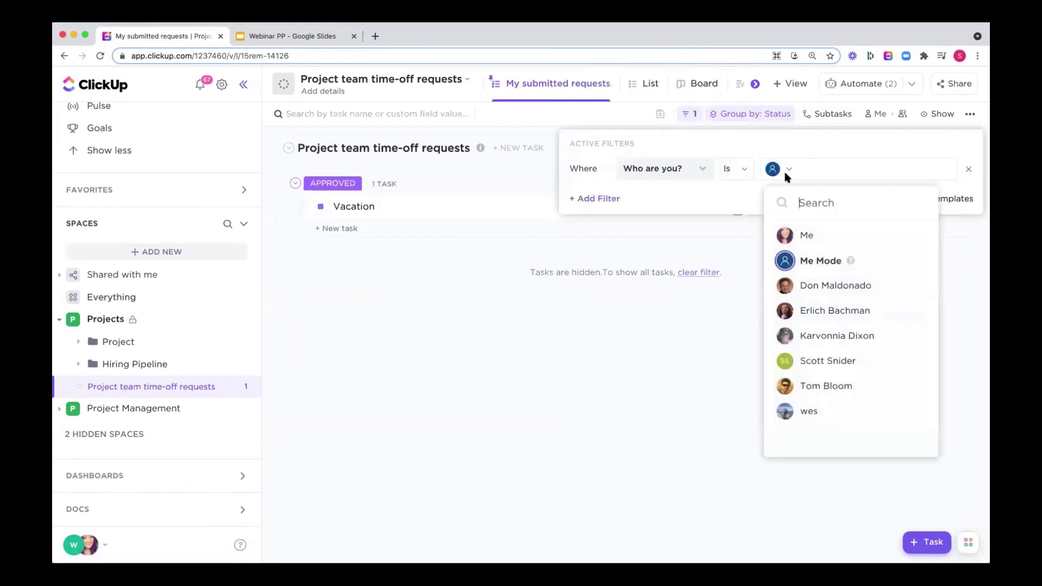
left_click(578, 252)
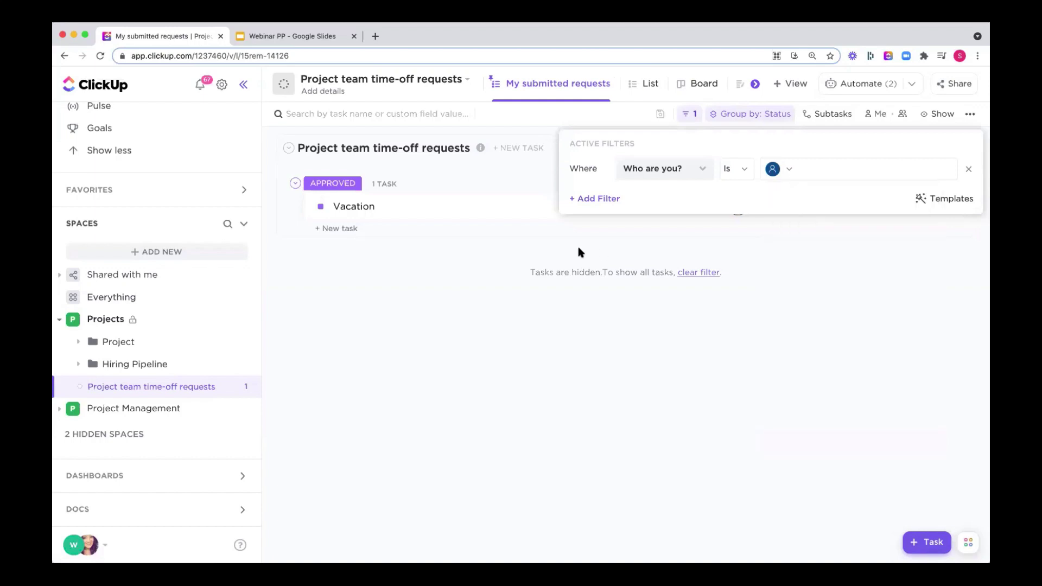
left_click(578, 252)
Turn on public sharing for the My submitted requests view, turn it back off and close the sharing settings.
left_click(950, 87)
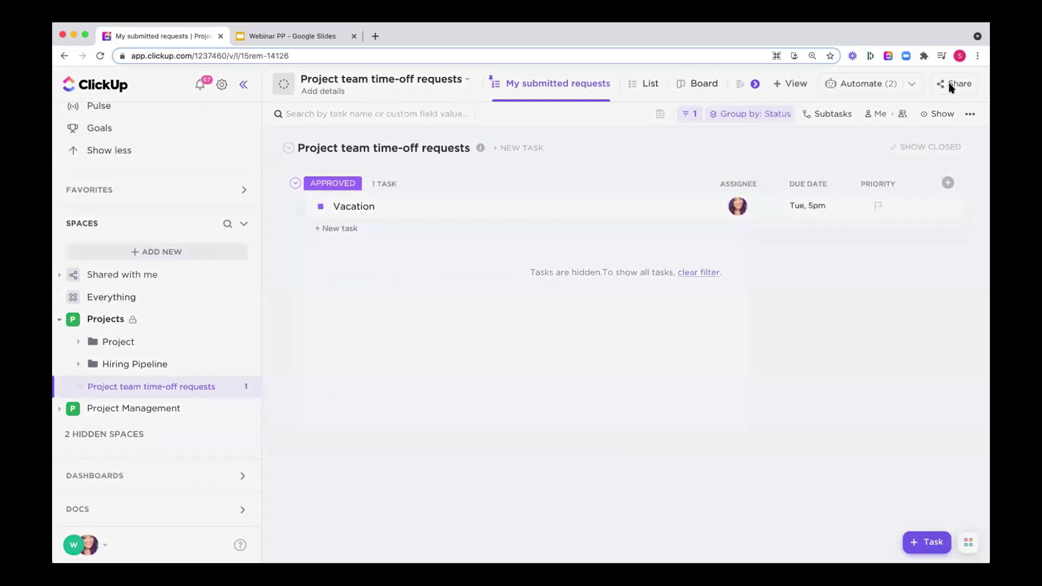
left_click(695, 222)
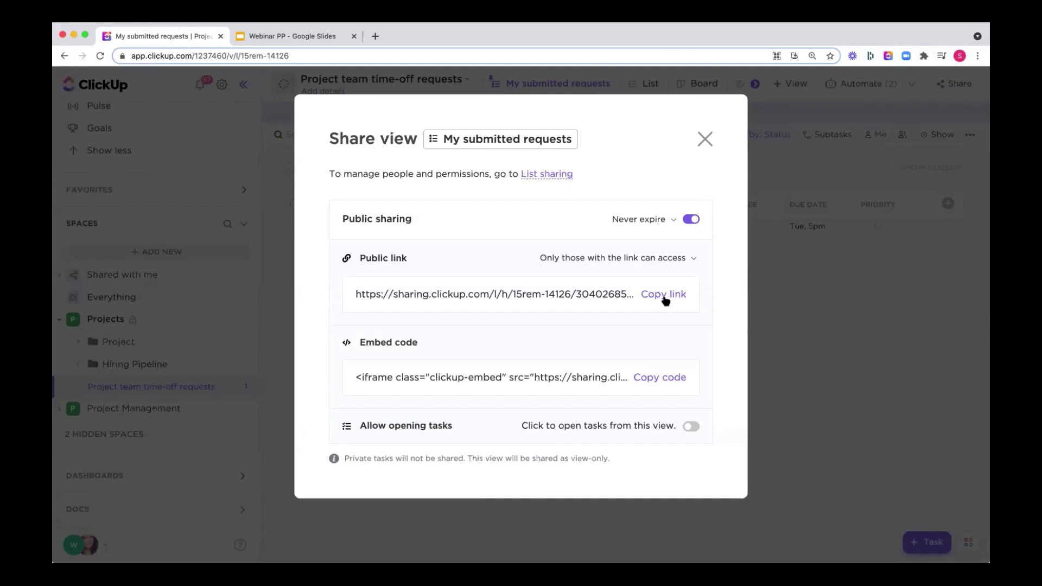
left_click(691, 219)
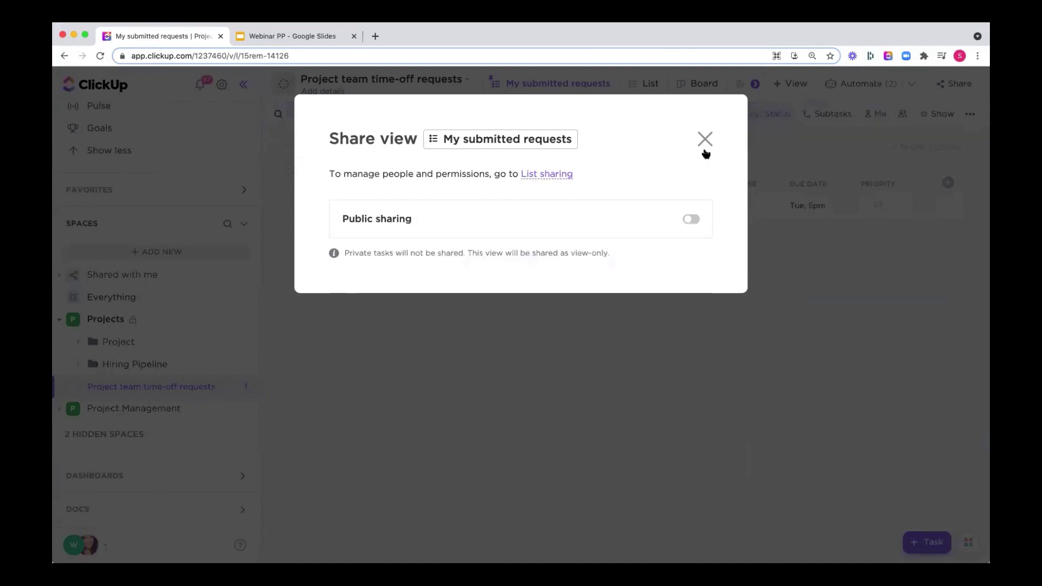
left_click(706, 140)
Check the sharing and permissions option of the approved Vacation task in the List view, then close the task.
left_click(646, 83)
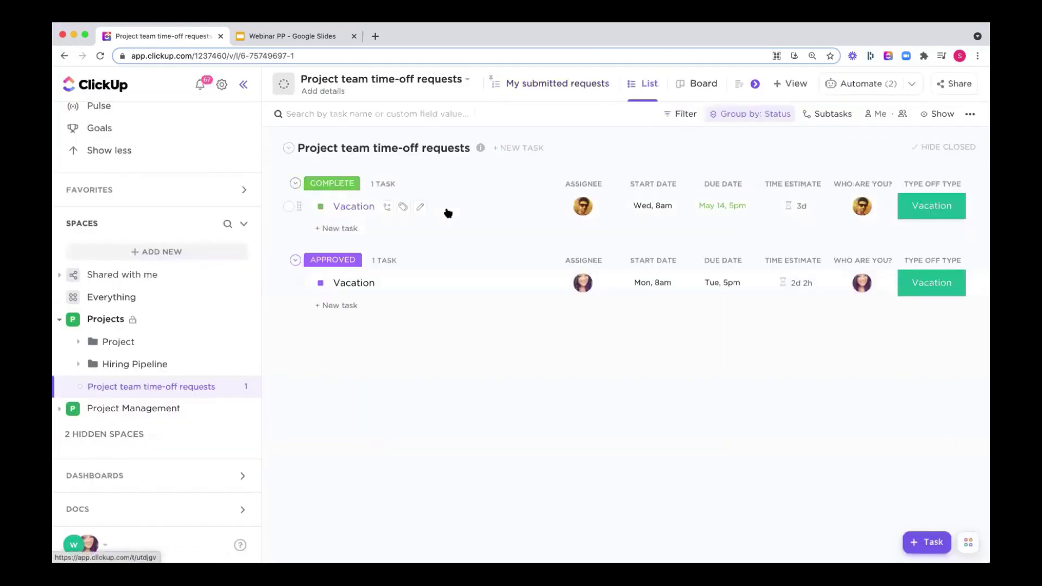
left_click(356, 283)
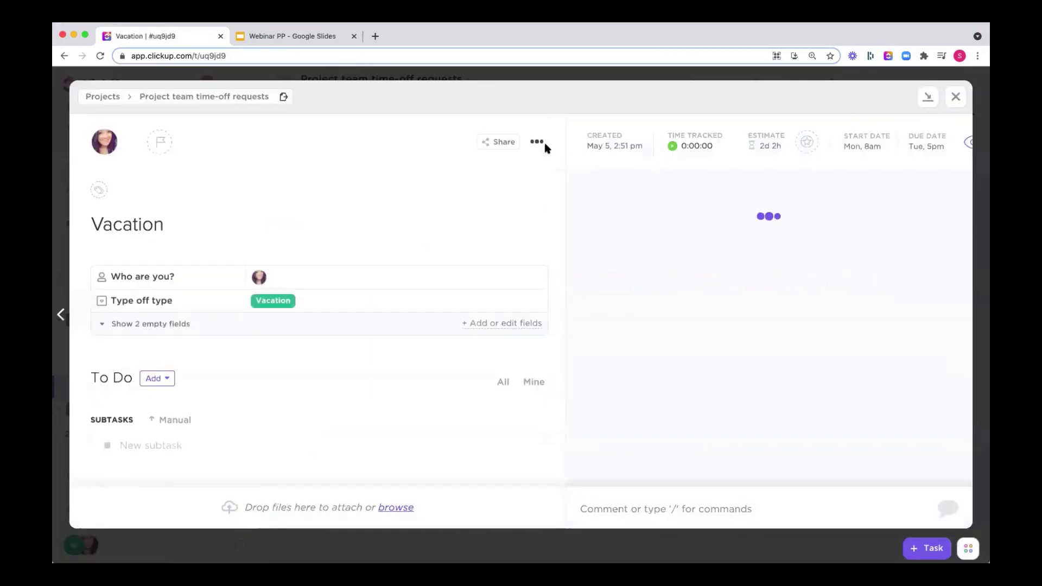
left_click(536, 142)
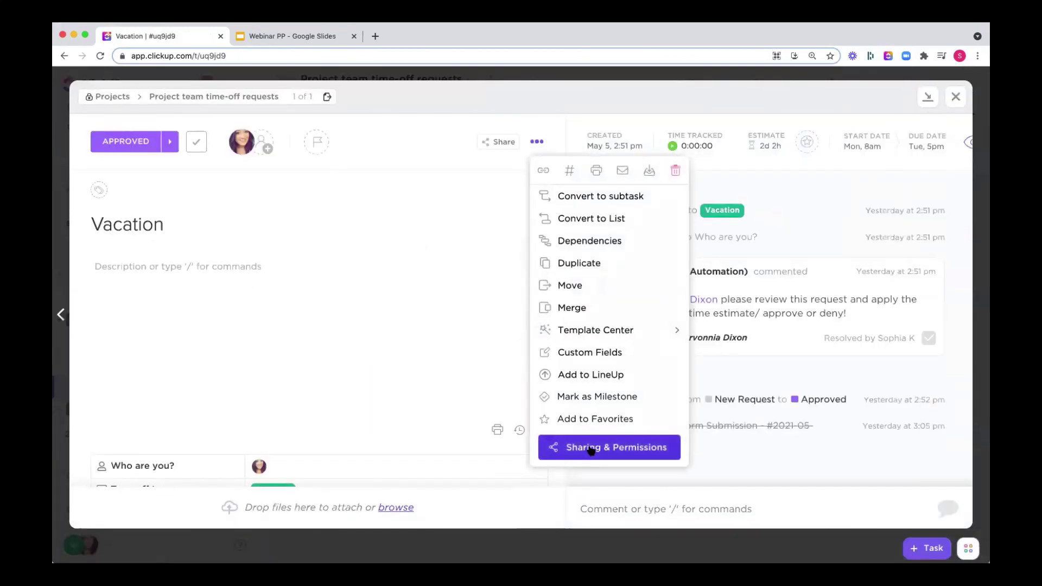
left_click(745, 475)
left_click(715, 78)
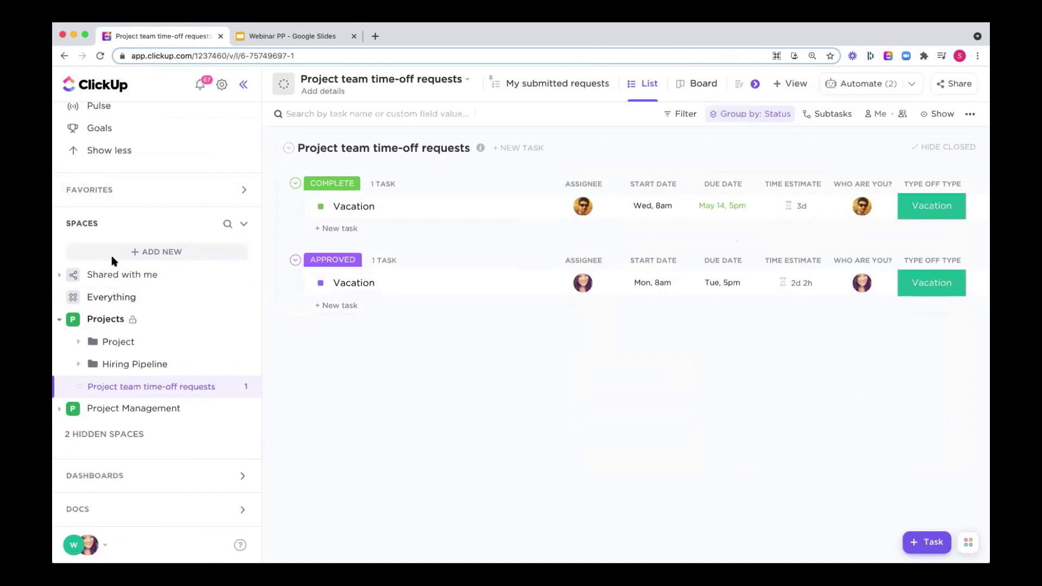
Leave the time-off requests list and open the People Management dashboard.
left_click(112, 223)
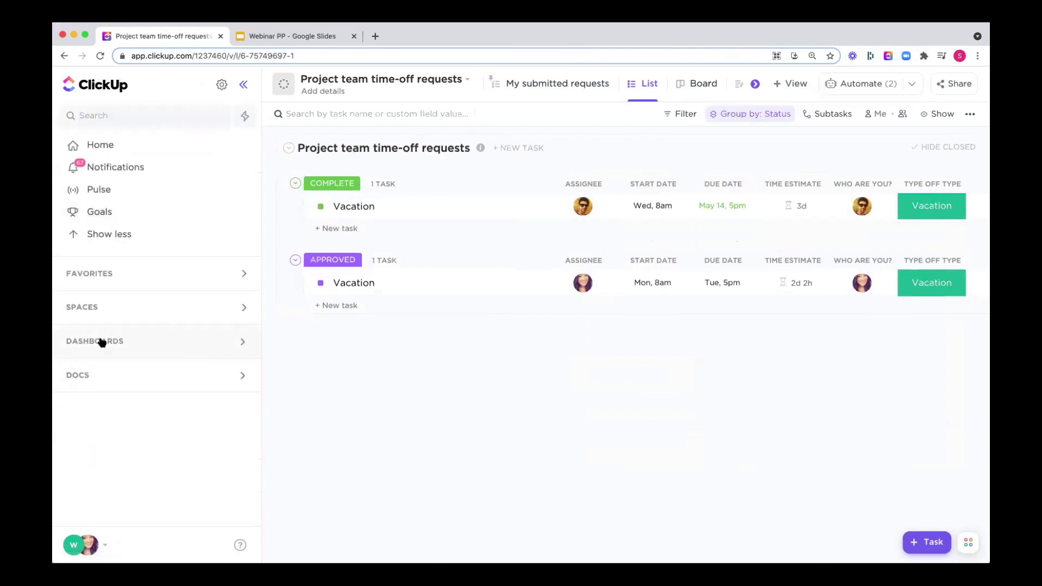
left_click(101, 342)
left_click(88, 440)
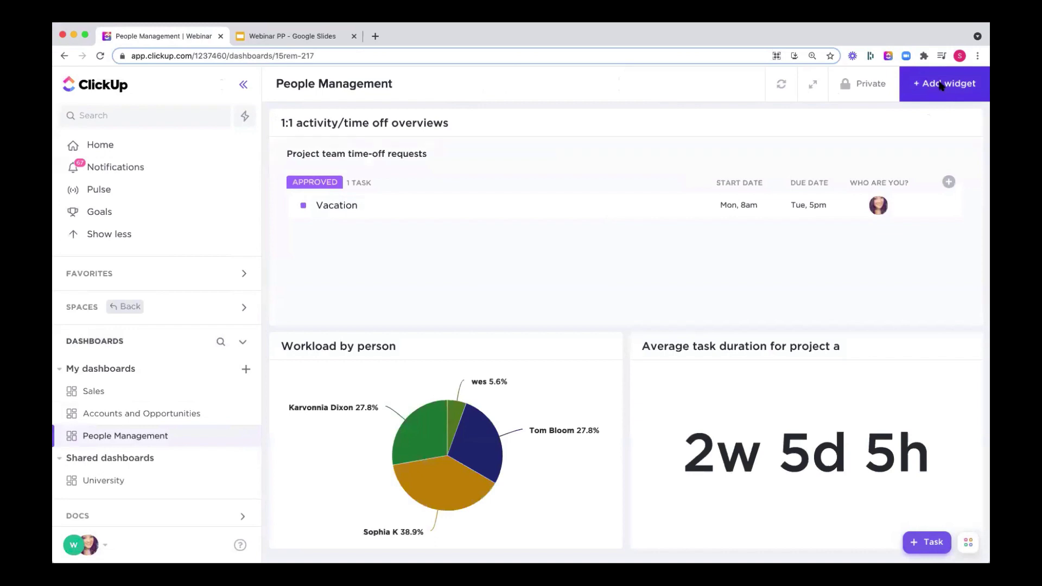
Add a Timesheet time-tracking widget to the dashboard with the time range This year, covering everyone.
left_click(941, 86)
left_click(285, 357)
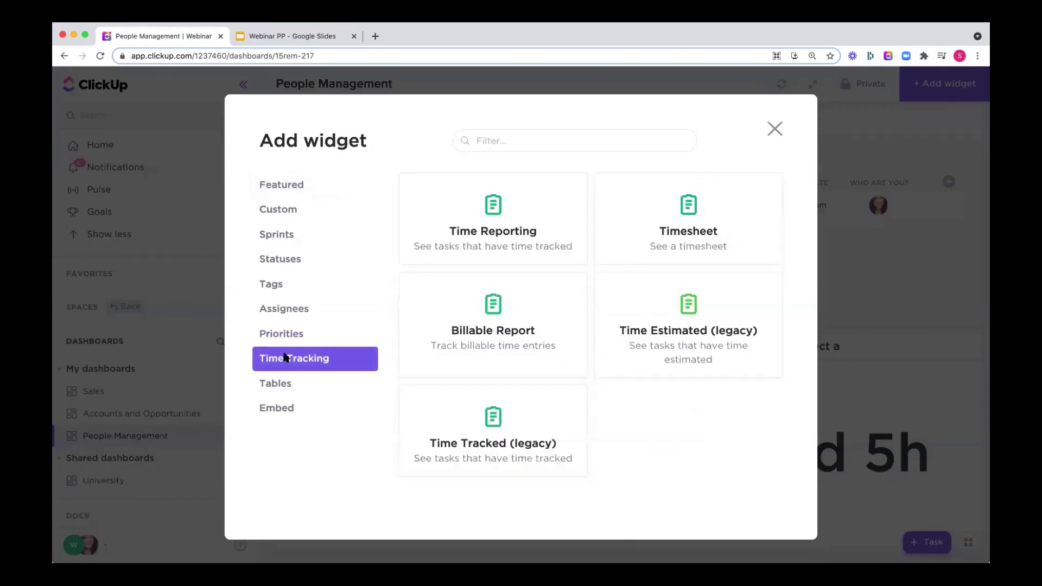
left_click(630, 202)
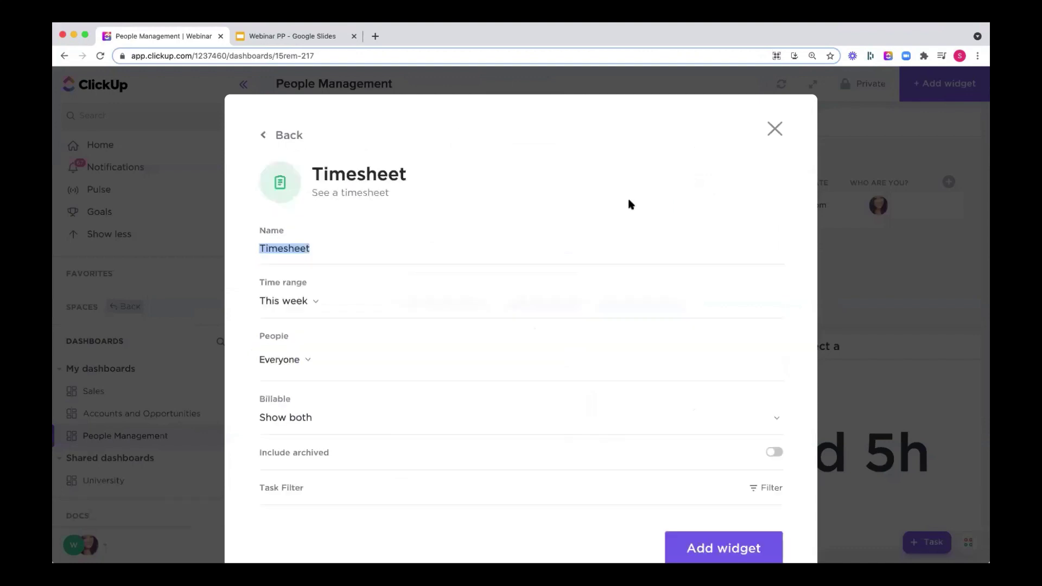
left_click(302, 302)
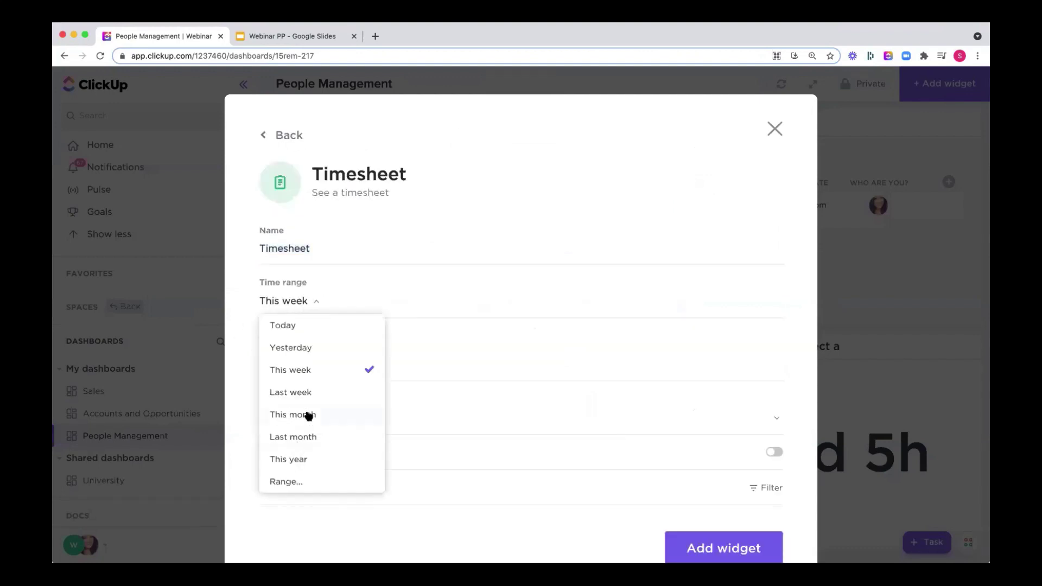
left_click(288, 460)
left_click(288, 361)
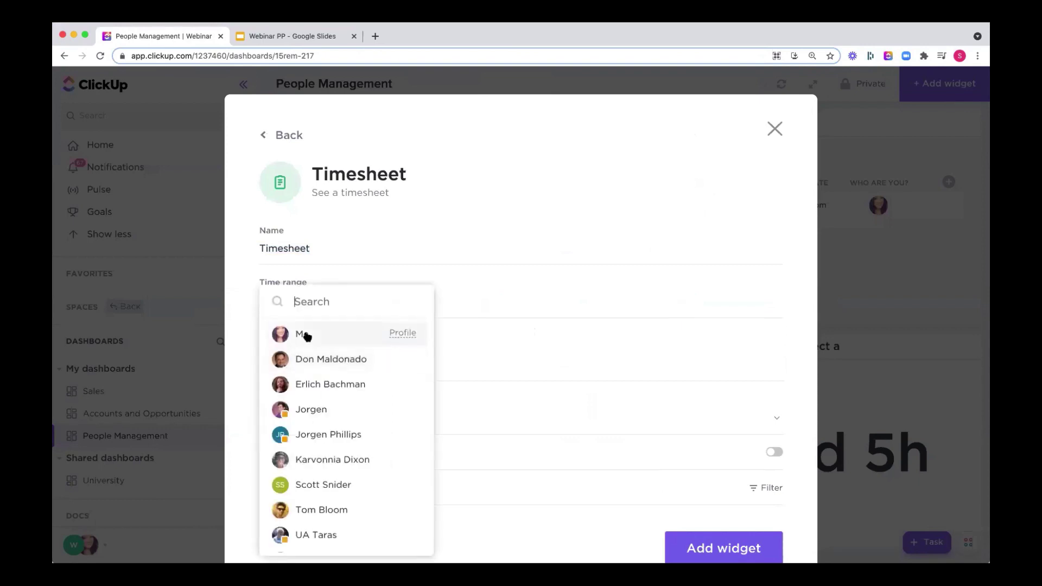
left_click(543, 249)
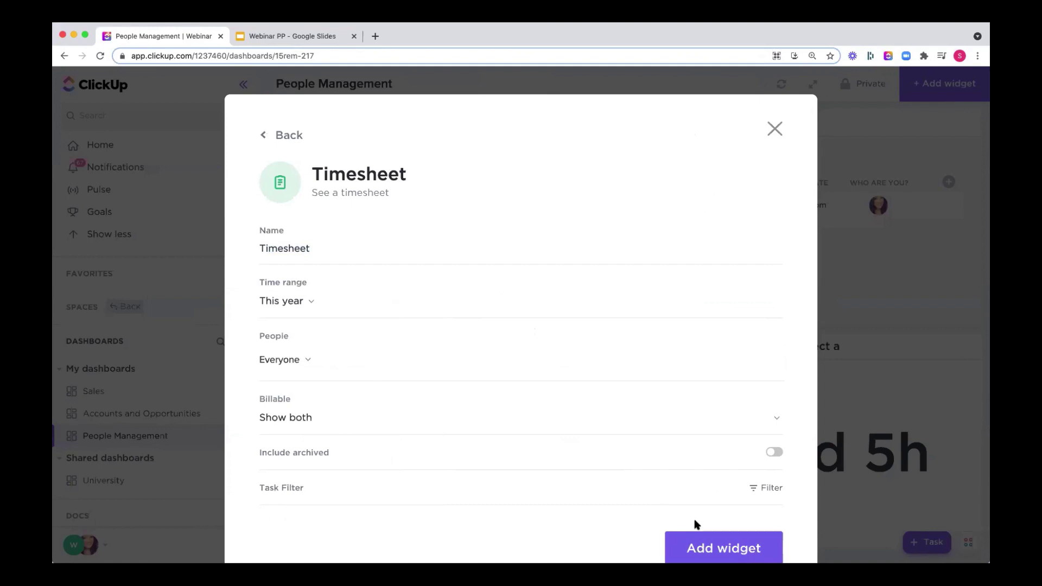
left_click(713, 548)
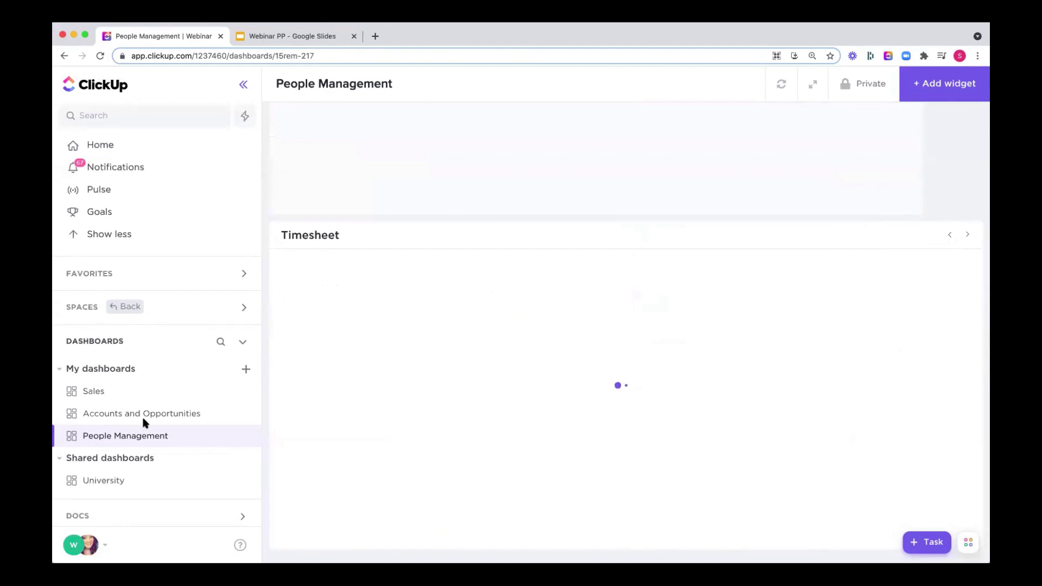
Refresh the People Management dashboard manually, and return to the Project team time-off requests list.
left_click(781, 88)
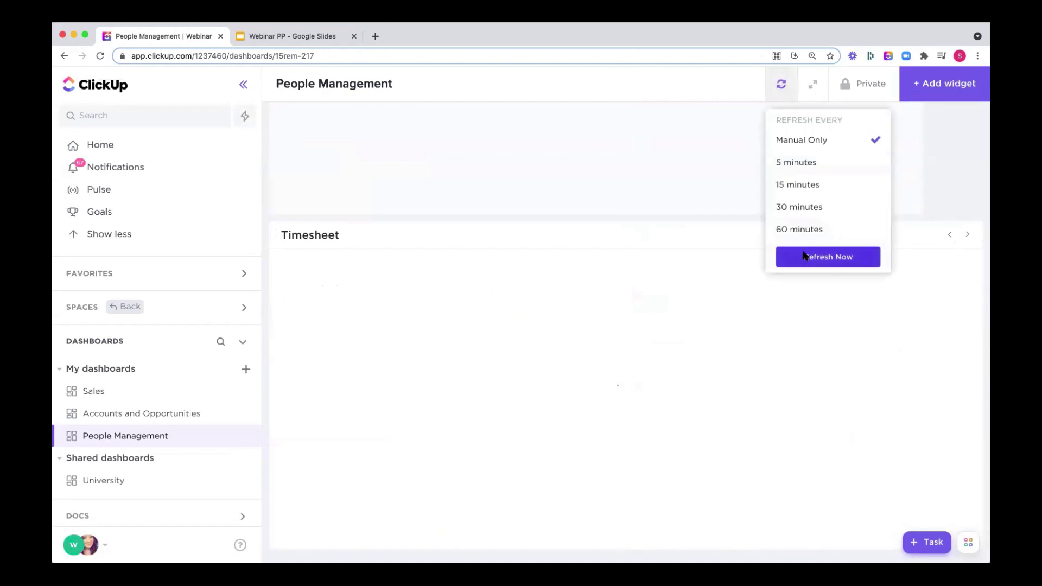
left_click(798, 258)
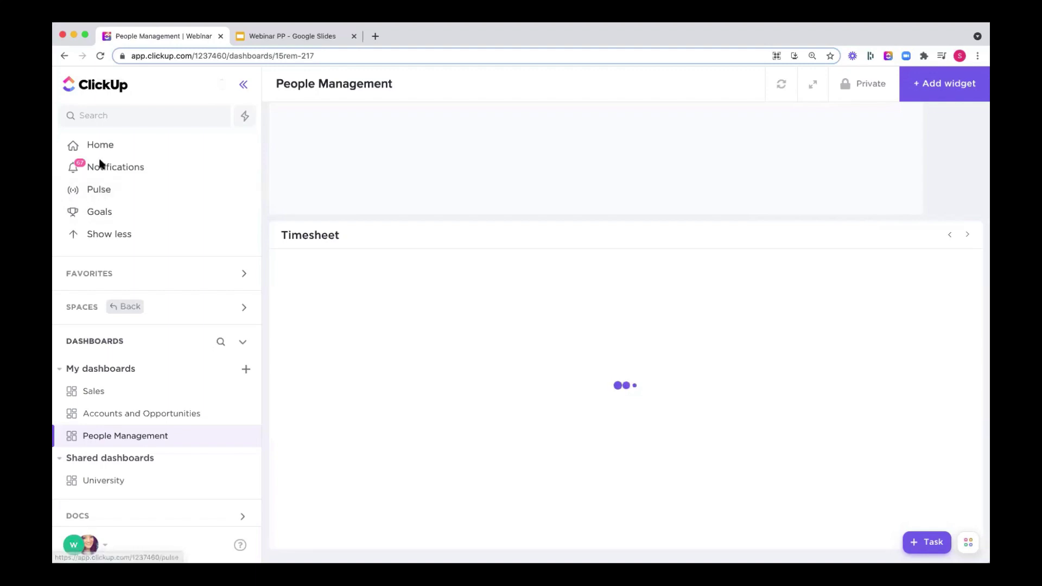
left_click(124, 306)
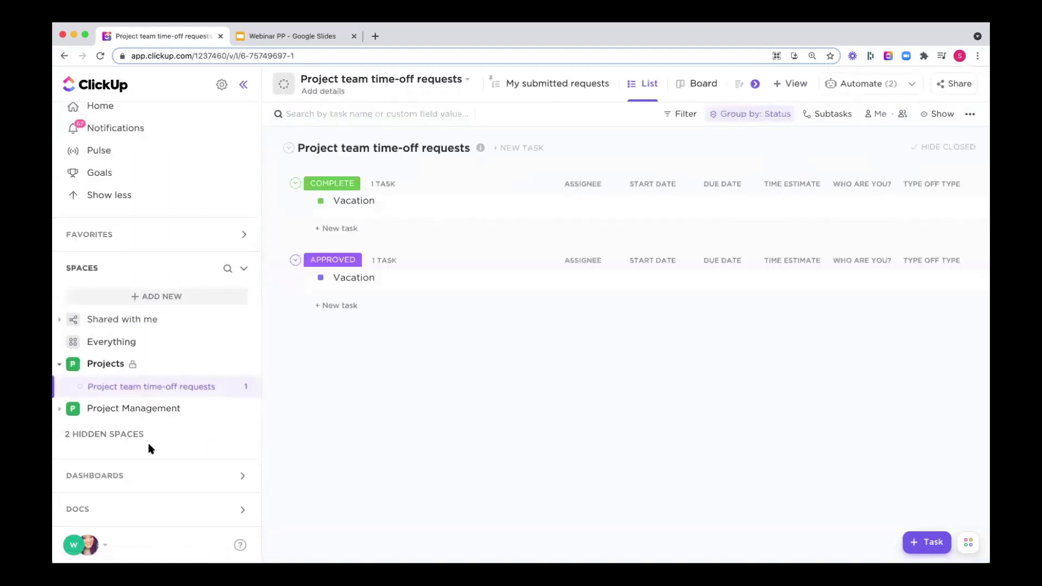
Start a custom automation for the time-off requests list with Task Created as its trigger.
left_click(846, 84)
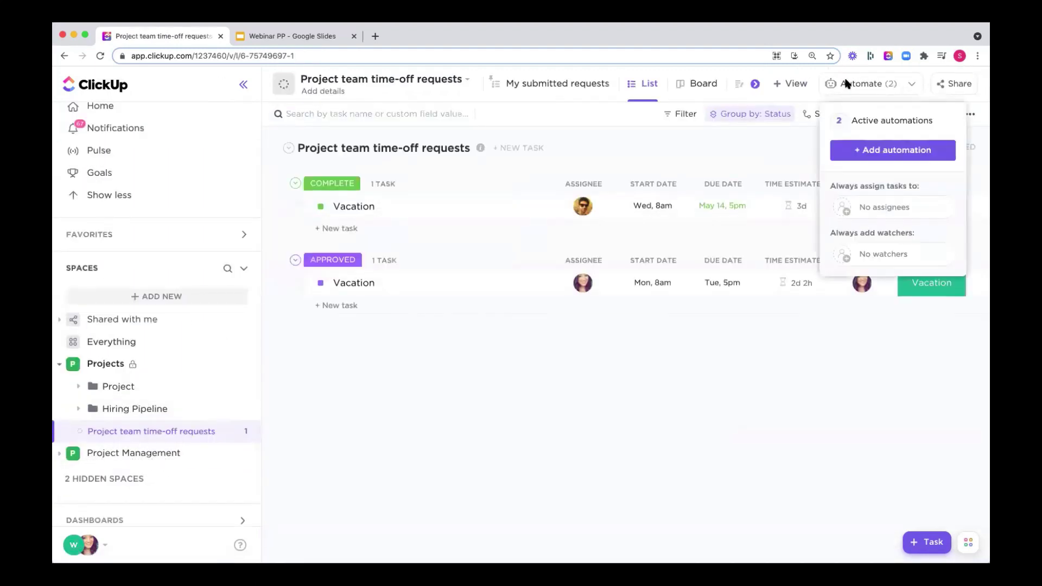
left_click(850, 151)
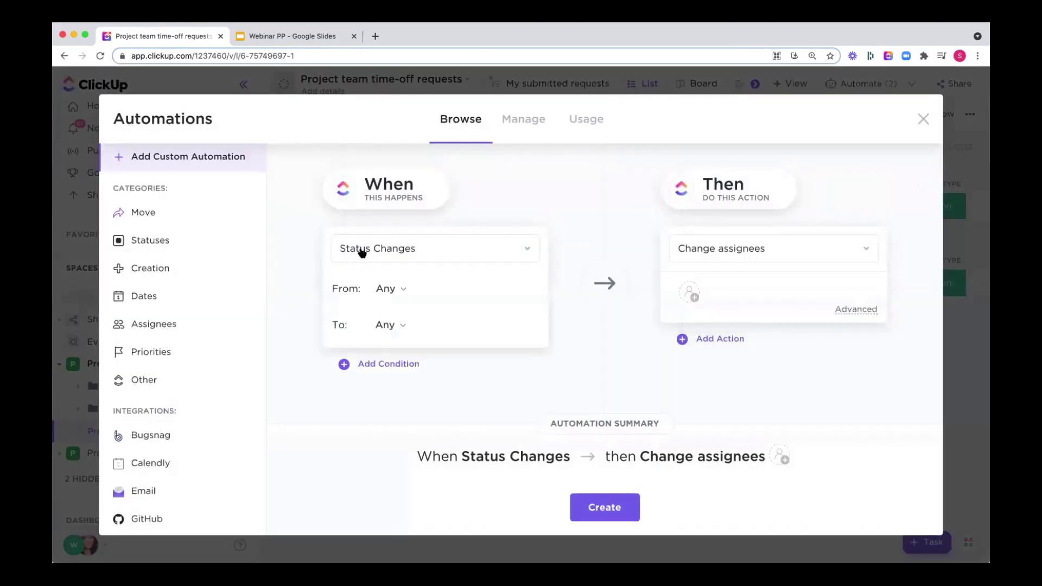
left_click(361, 249)
type("task")
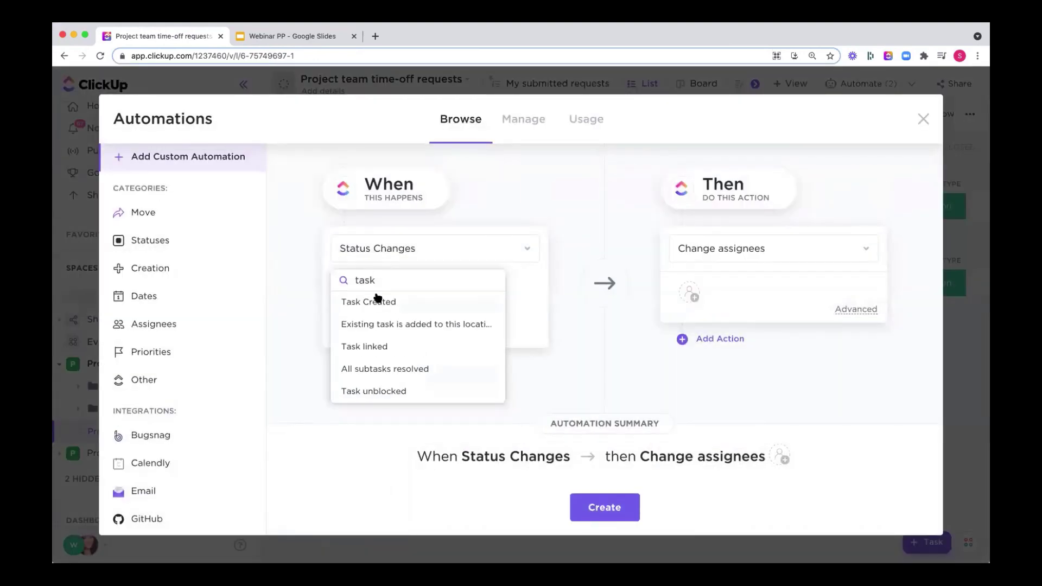
left_click(375, 298)
Set the automation's action to an assigned comment "Please do this" mentioning a team member, and close the automations without creating it.
left_click(757, 249)
type("com")
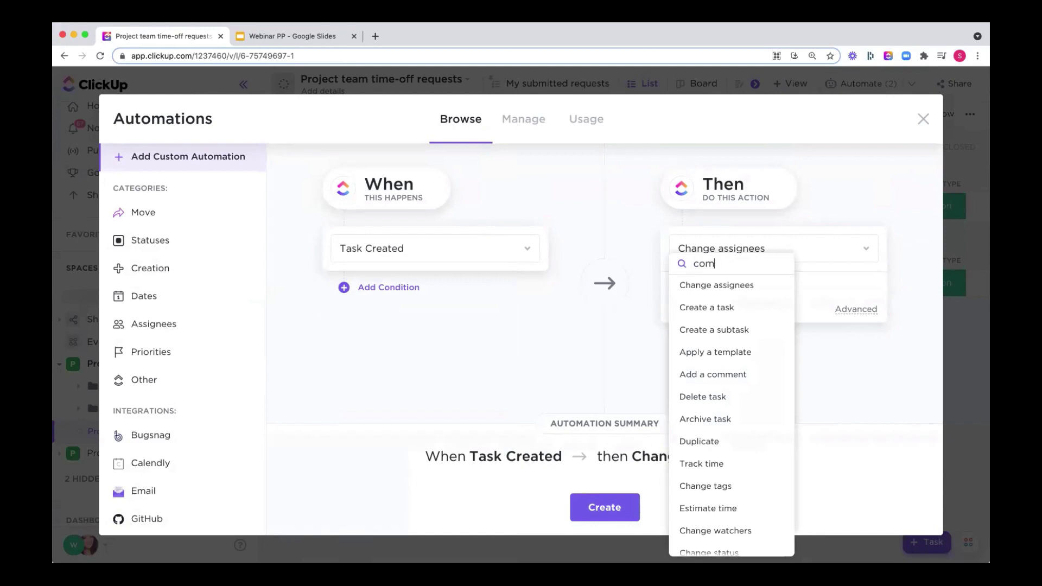
left_click(726, 304)
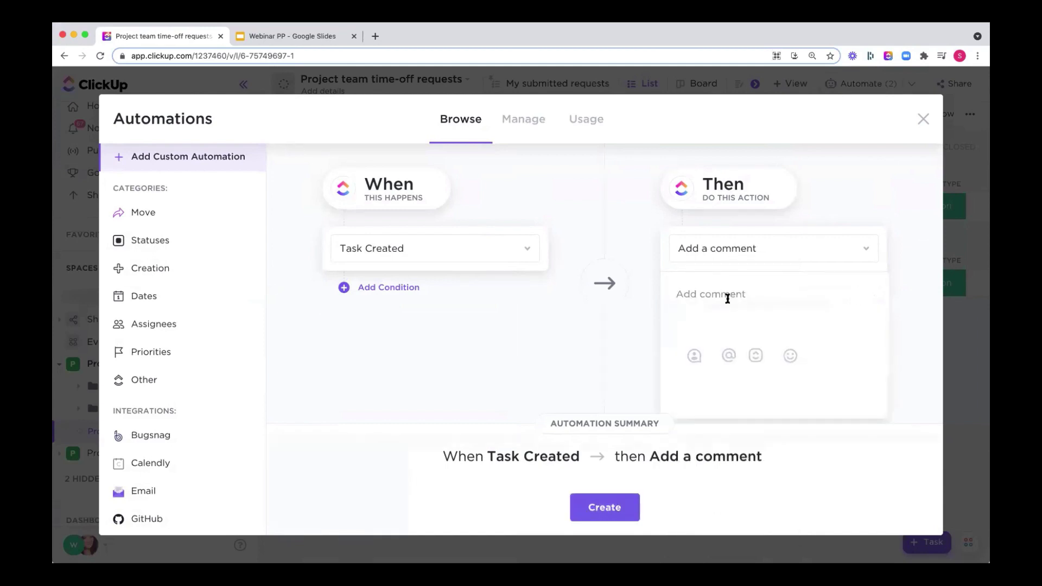
type("Please do this @")
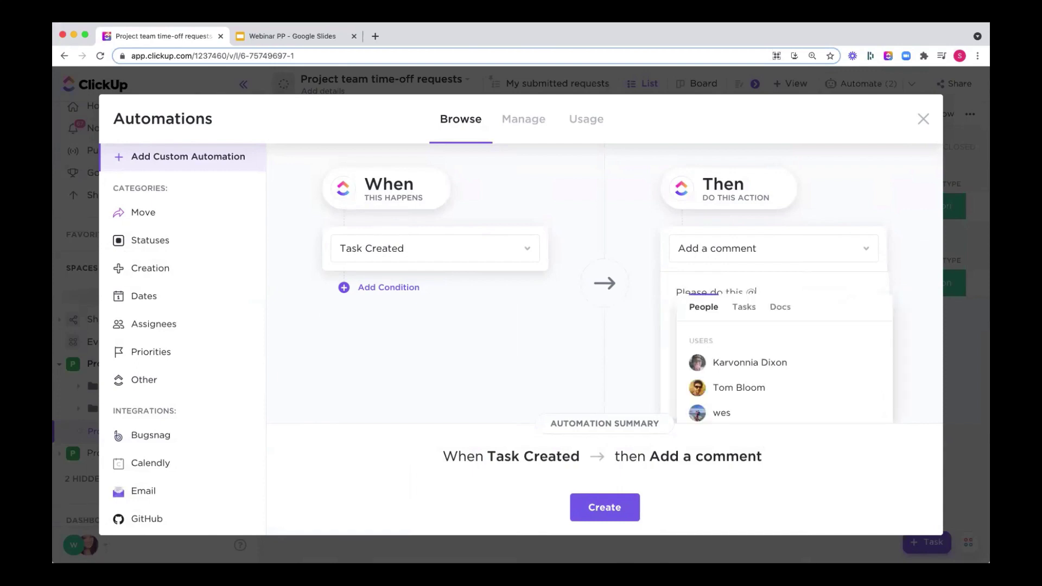
left_click(726, 390)
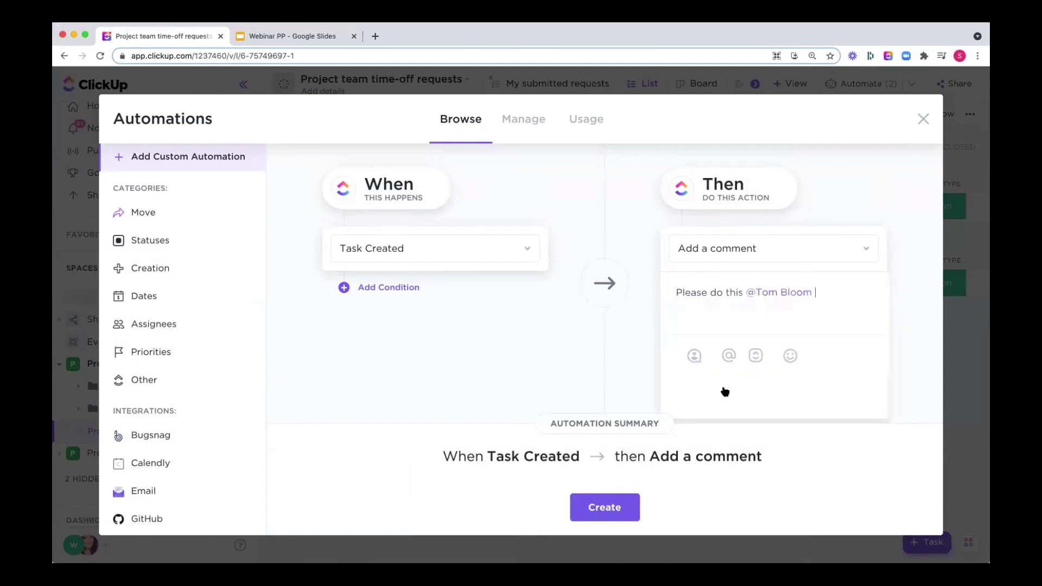
left_click(694, 356)
left_click(715, 386)
left_click(923, 119)
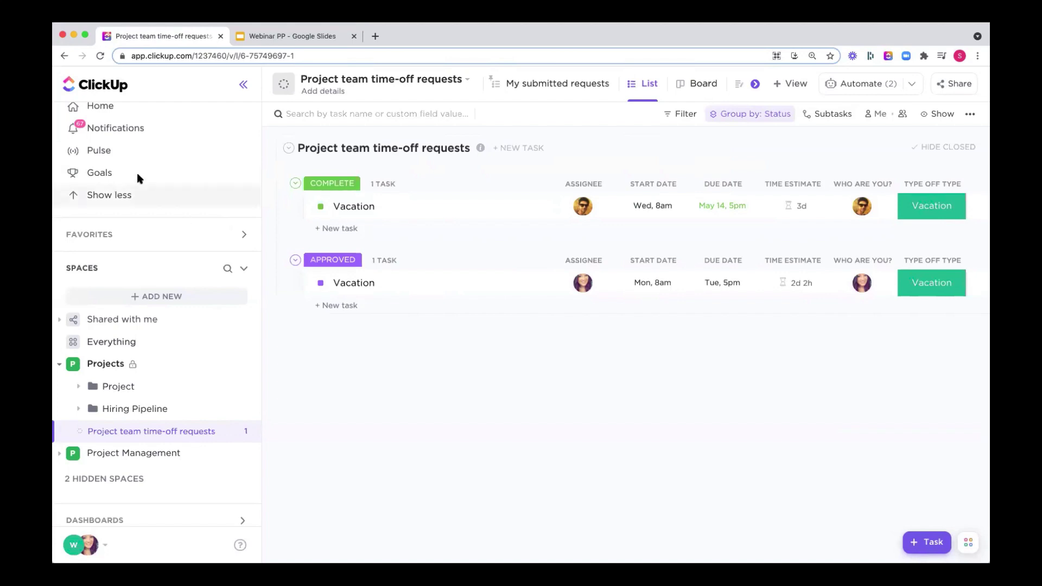
Check the email capture options in the ClickUp browser extension, open the approved Vacation task and close the extension.
left_click(890, 55)
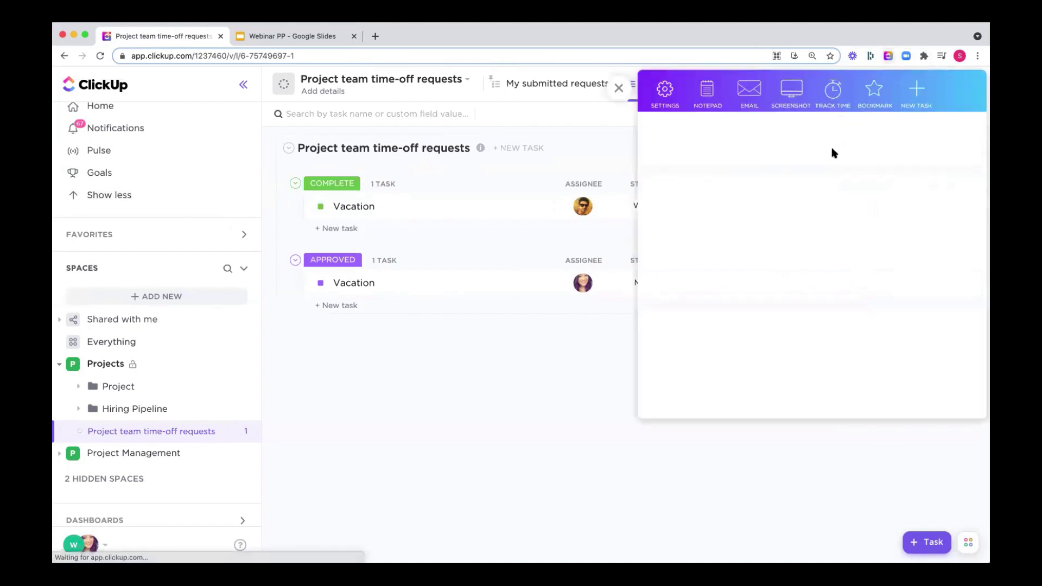
left_click(794, 98)
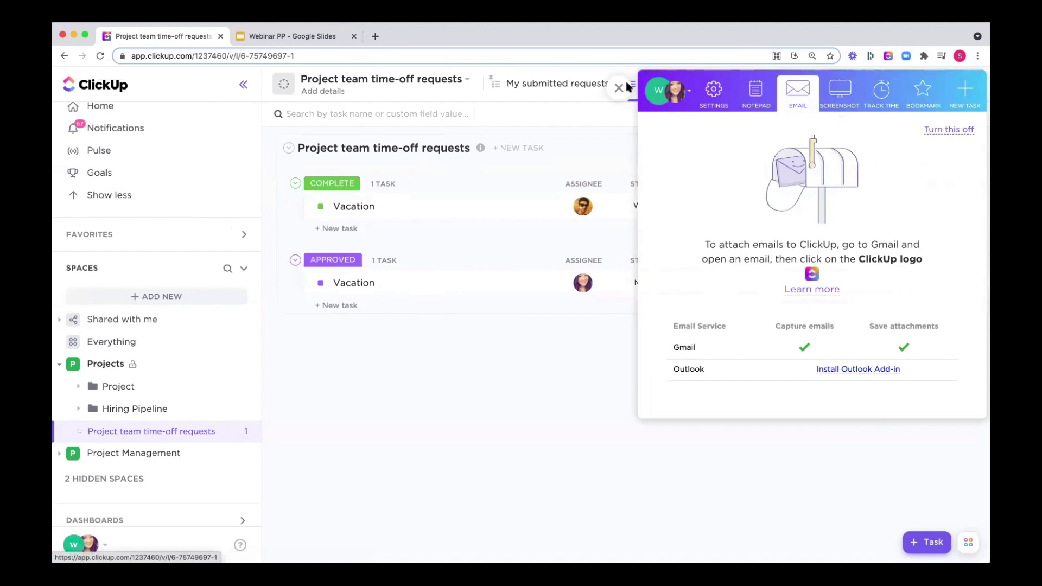
left_click(350, 283)
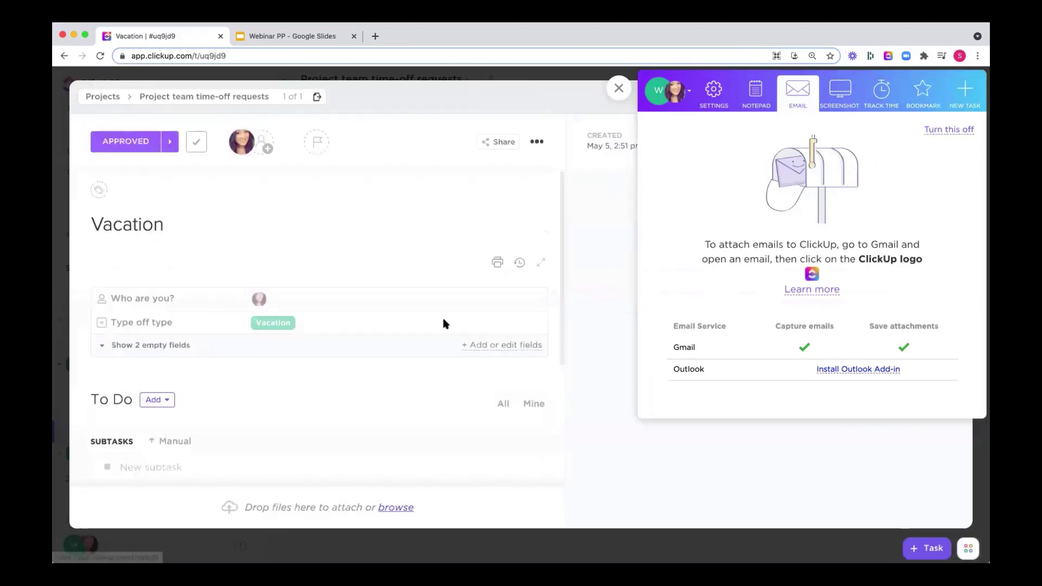
left_click(618, 88)
Switch the Vacation task's comment area to email composing to examine it, and close the task without sending anything.
left_click(649, 503)
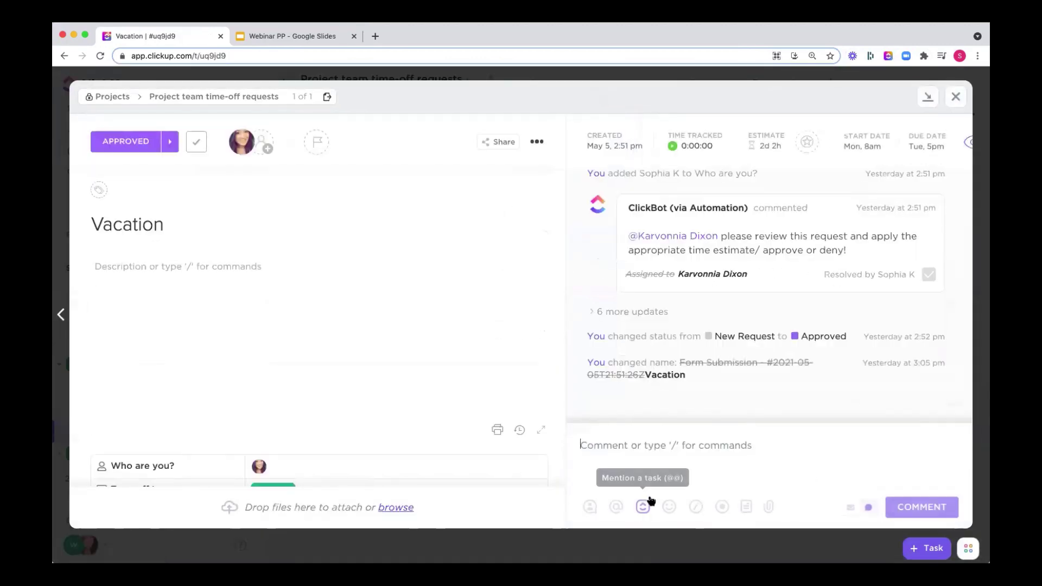
left_click(850, 507)
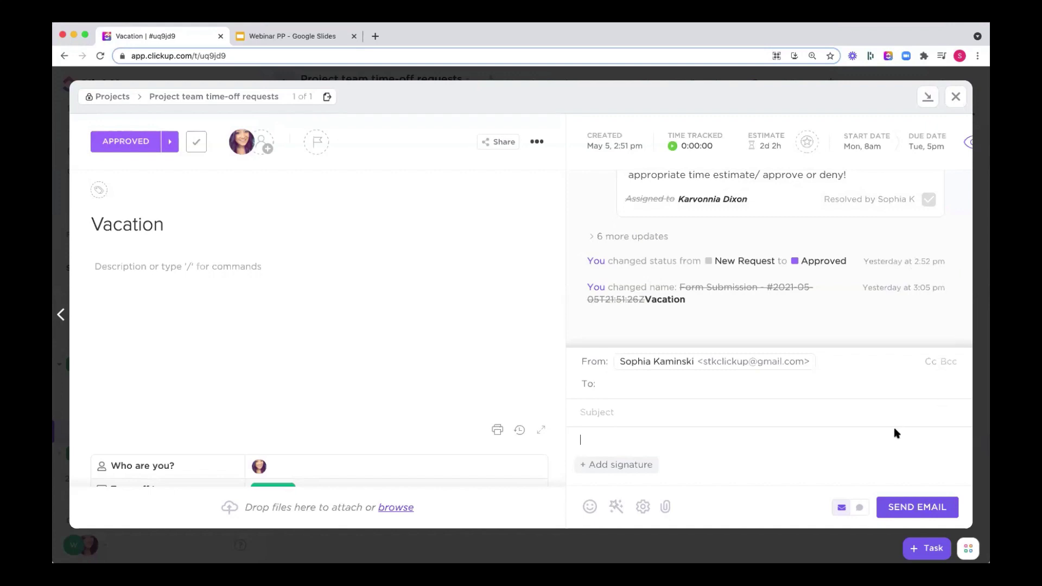
left_click(956, 97)
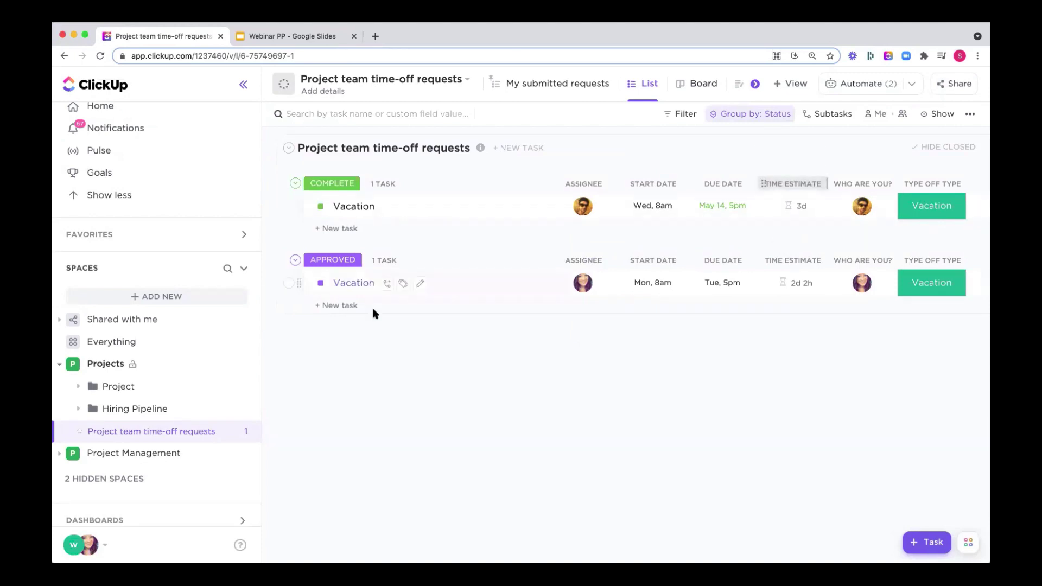
Create a new task named "task" in the Approved group of the time-off requests list.
left_click(349, 305)
type("te")
key("BackSpace")
type("ask")
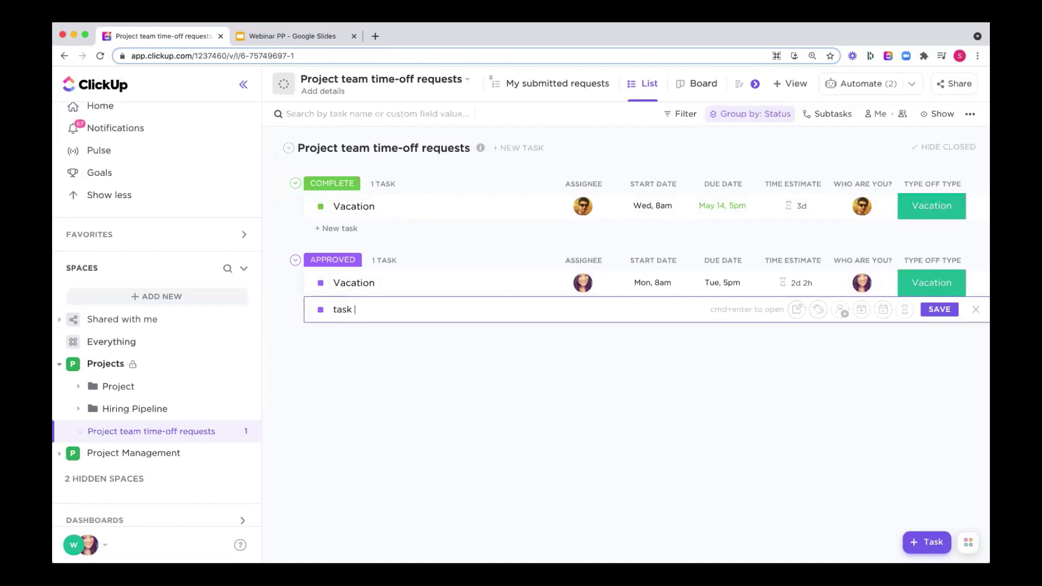
key("Return")
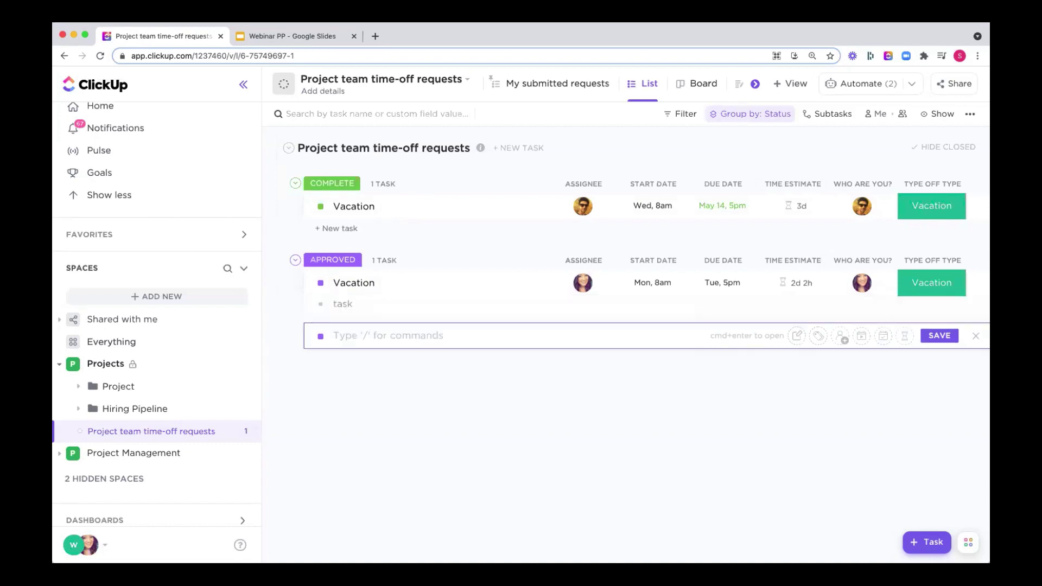
key("Escape")
Set the "Who are you?" field of the new task to Me.
left_click(859, 307)
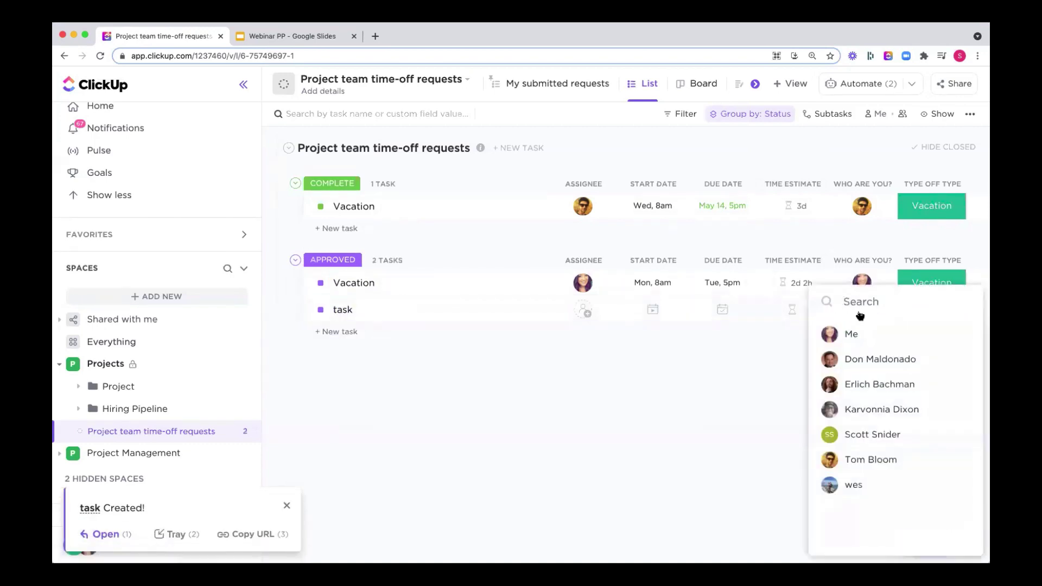
left_click(831, 332)
left_click(762, 380)
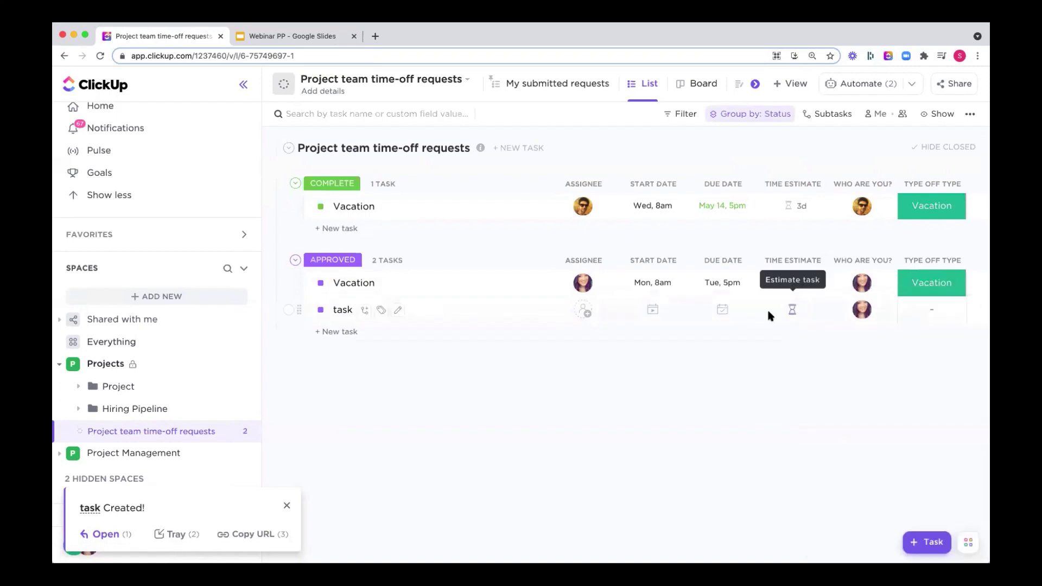
Set the time estimate of the new task to 16 hr and save it.
left_click(794, 310)
type("6")
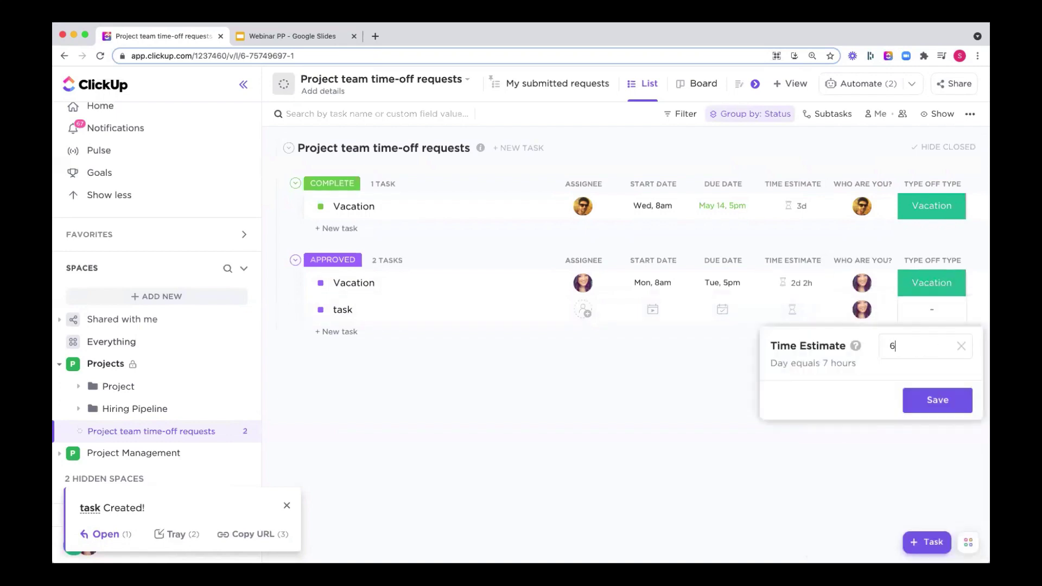
key("BackSpace")
type("40")
key("BackSpace")
key("BackSpace")
type("16")
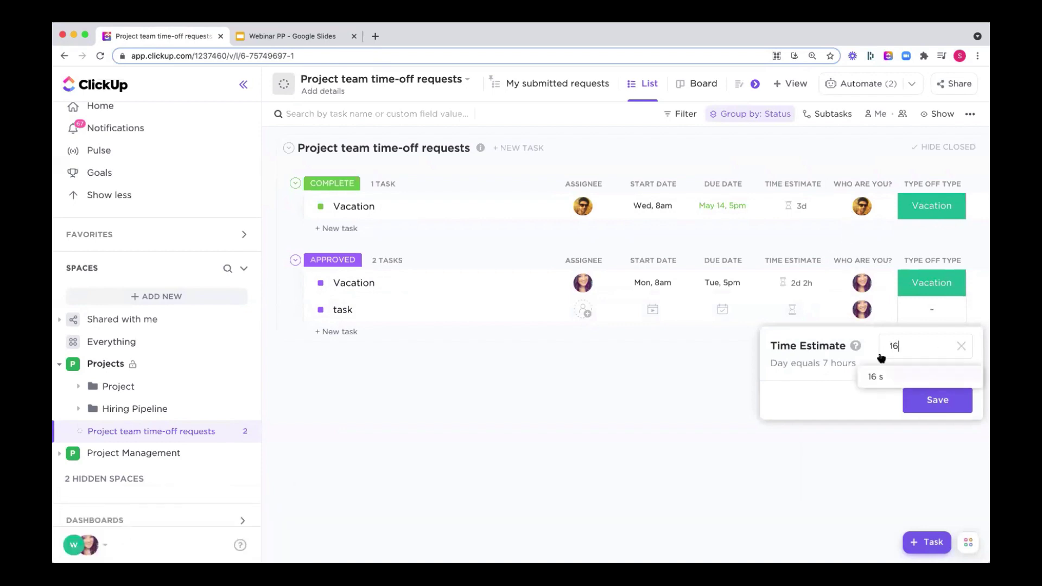
type(" hr")
left_click(923, 384)
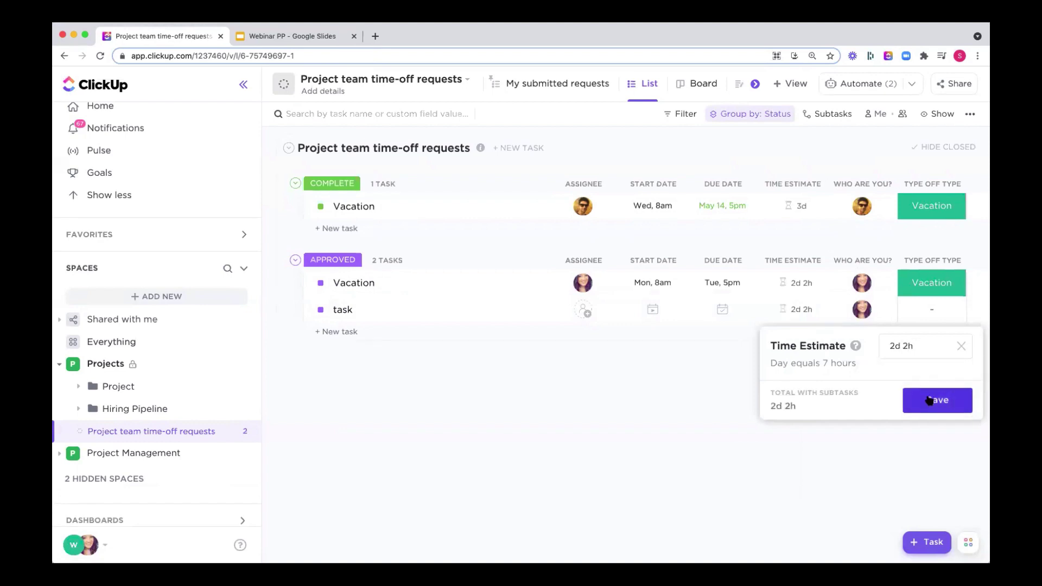
left_click(929, 400)
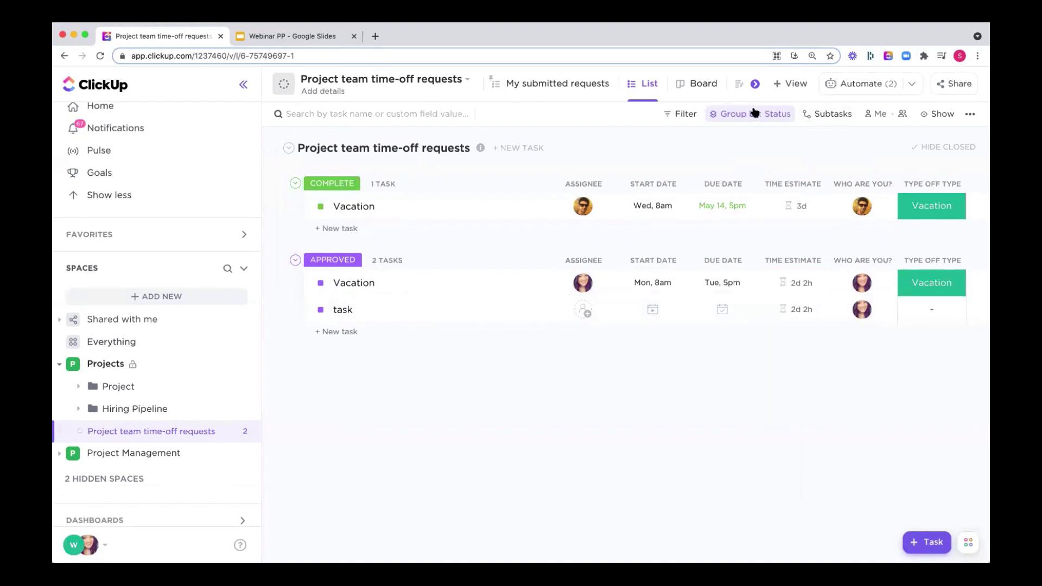
Group the time-off requests list by the custom field "Who are you?".
left_click(778, 115)
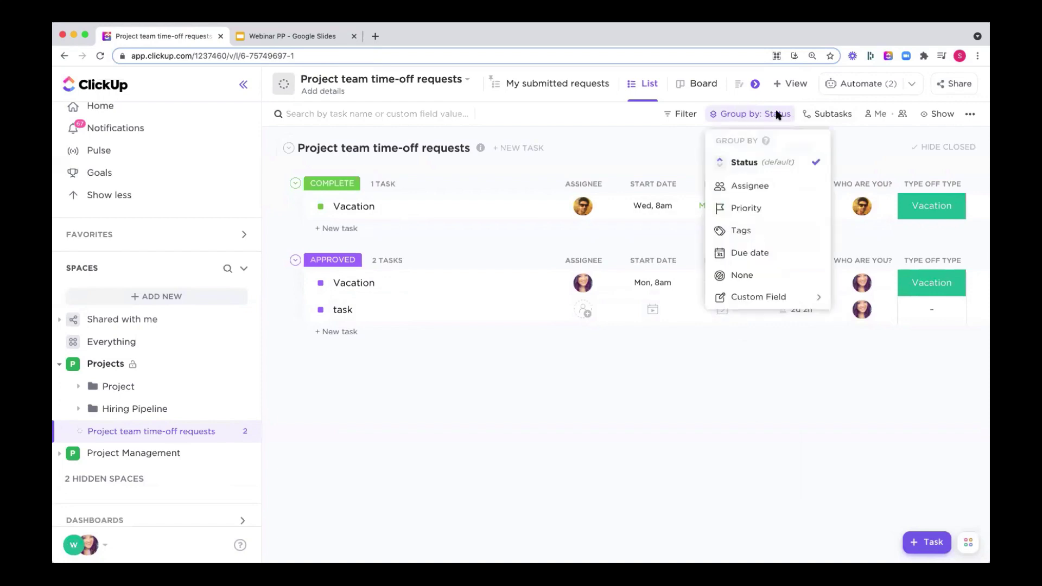
left_click(767, 299)
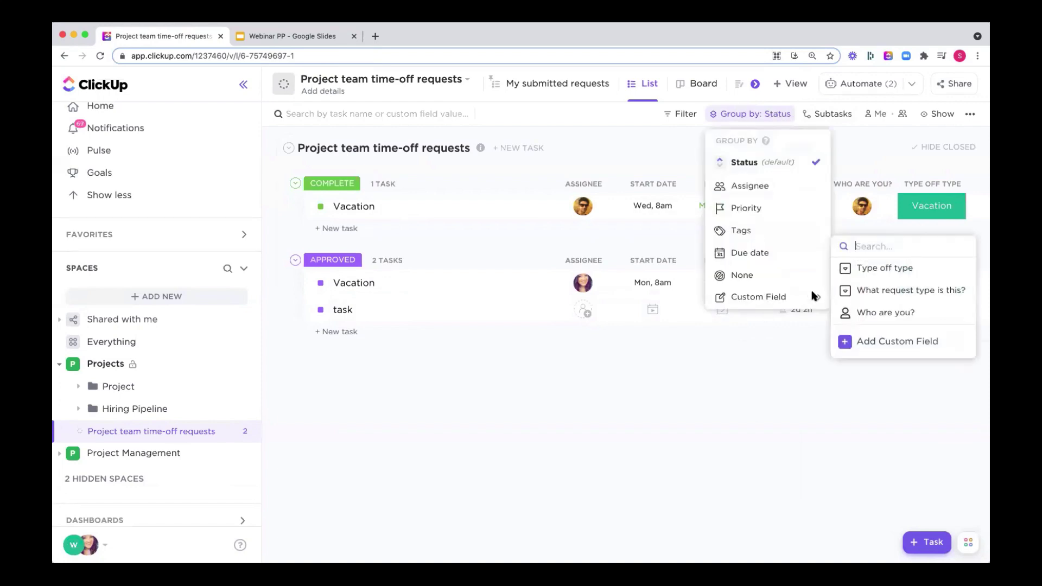
left_click(860, 312)
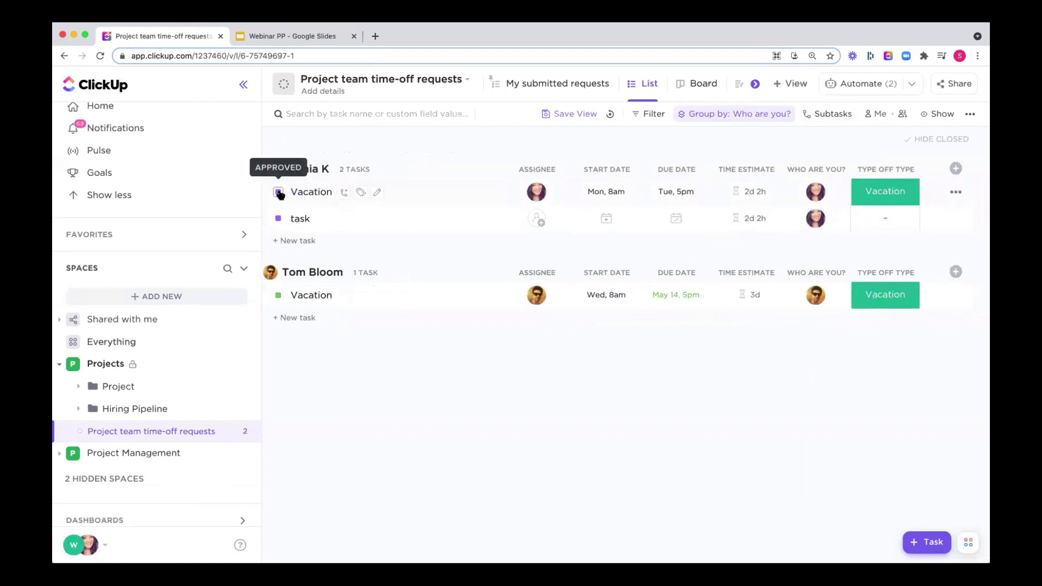
Filter the time-off requests list to tasks whose Status is Approved.
left_click(648, 114)
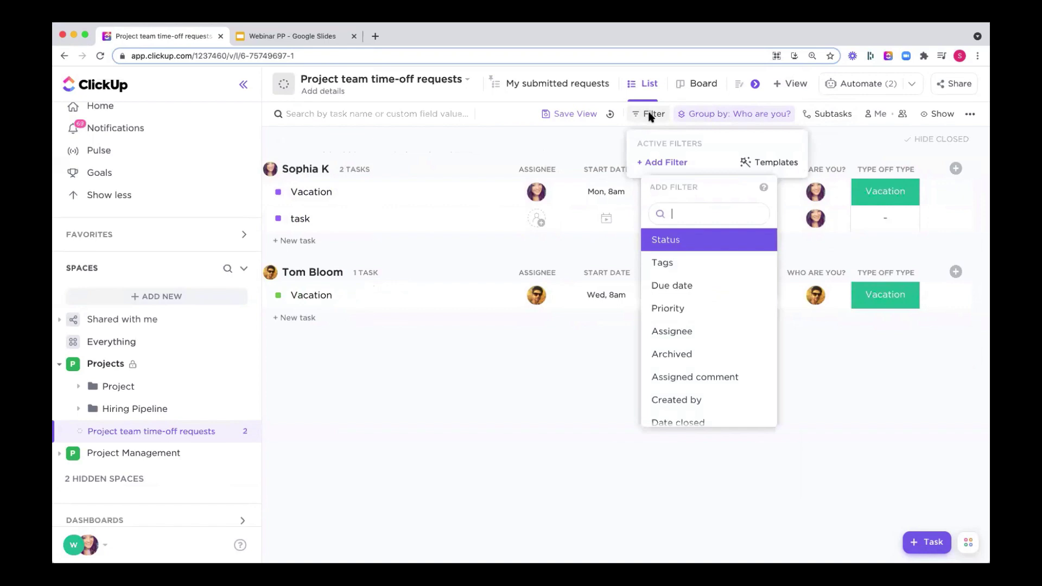
left_click(679, 250)
left_click(830, 168)
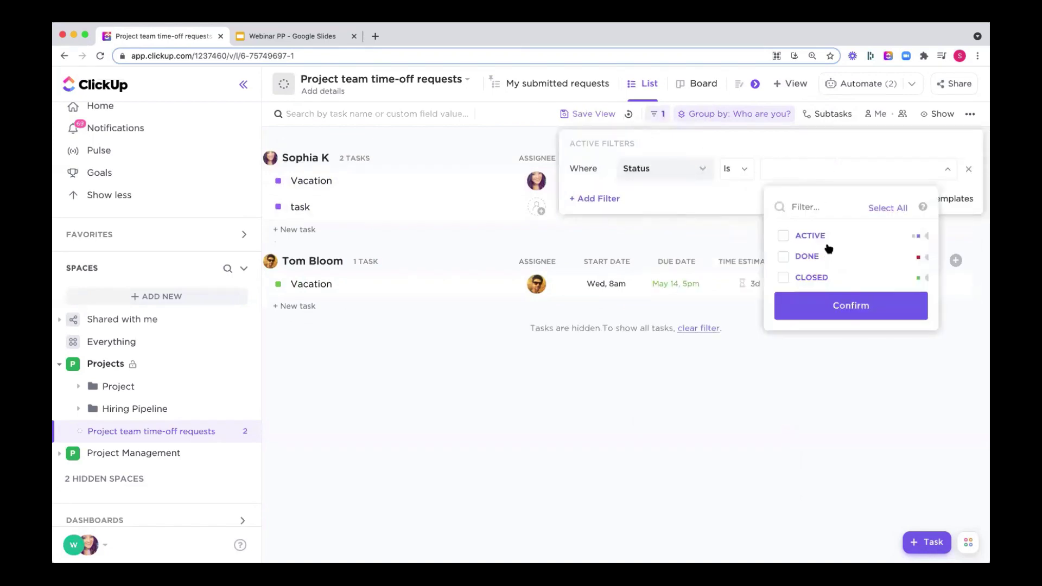
left_click(928, 236)
left_click(827, 280)
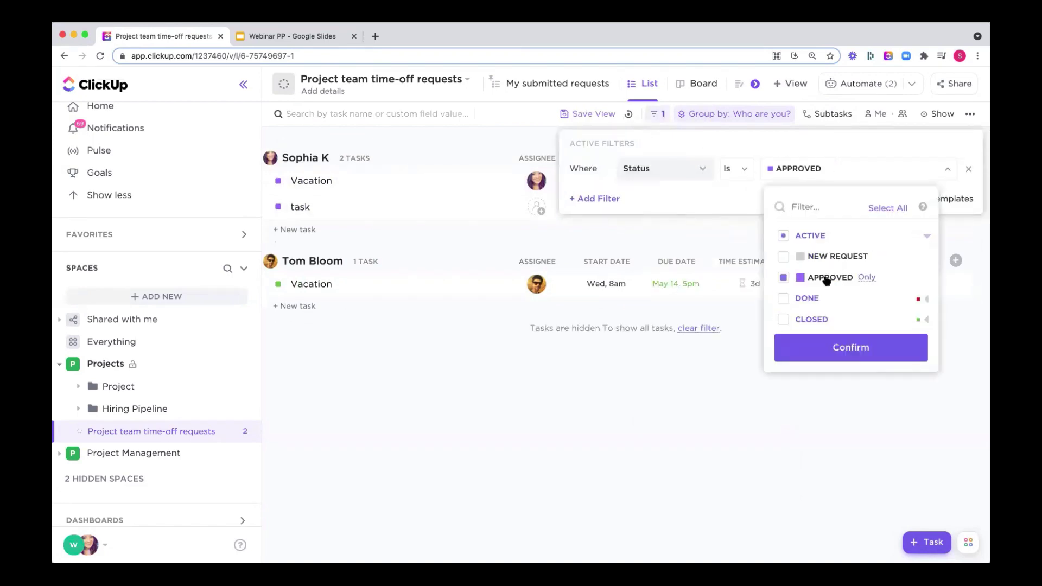
left_click(831, 344)
left_click(814, 355)
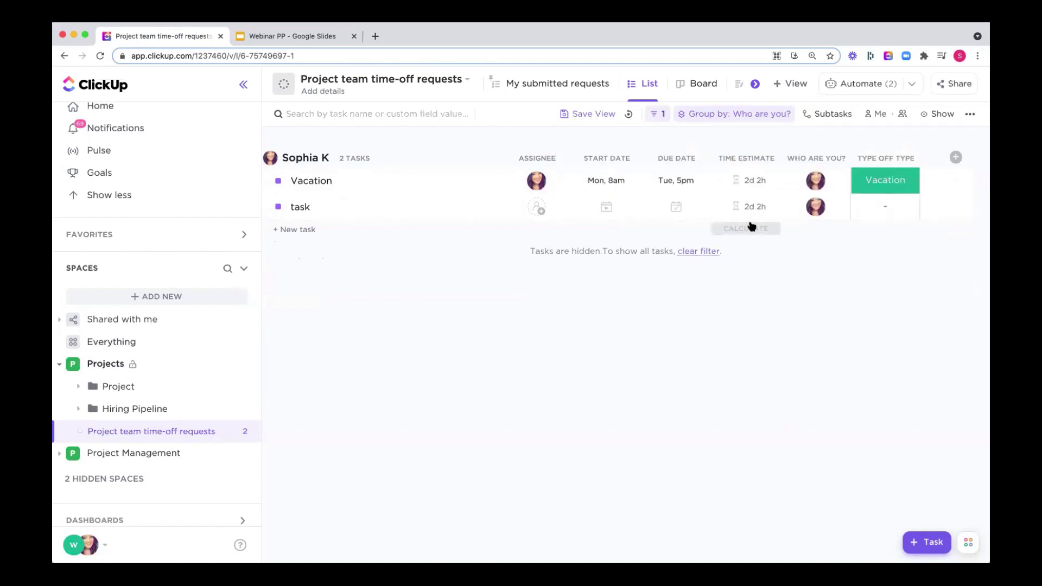
Add a calculation totalling the Time Estimate column, and examine the field types available for new columns without adding one.
left_click(751, 225)
left_click(756, 318)
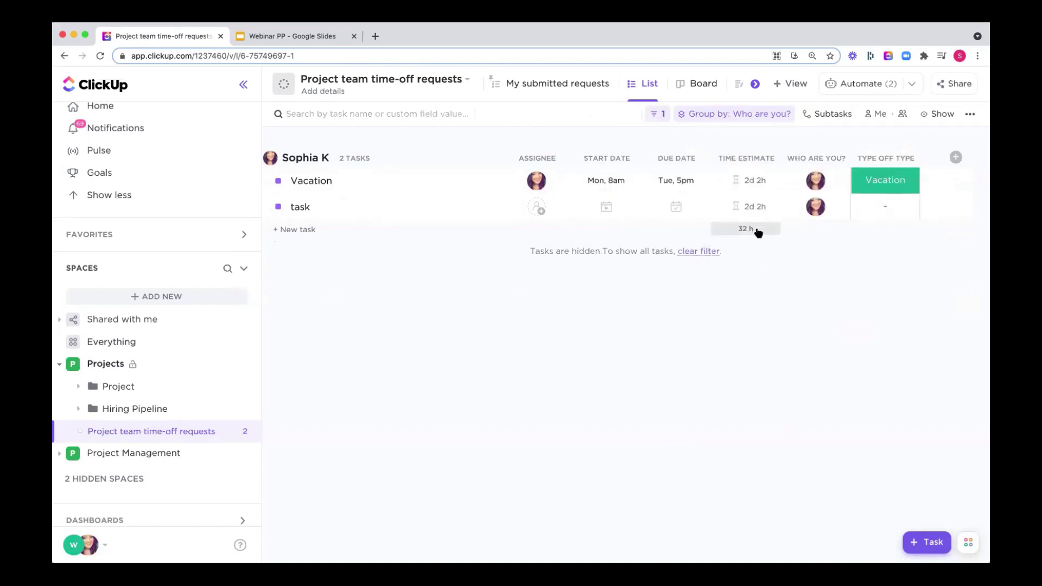
left_click(956, 157)
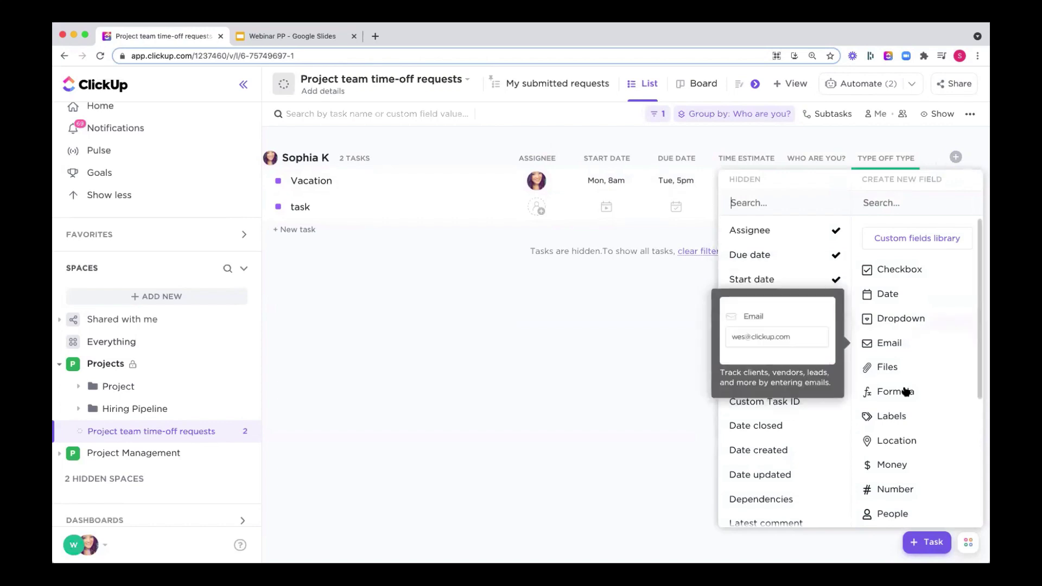
left_click(629, 407)
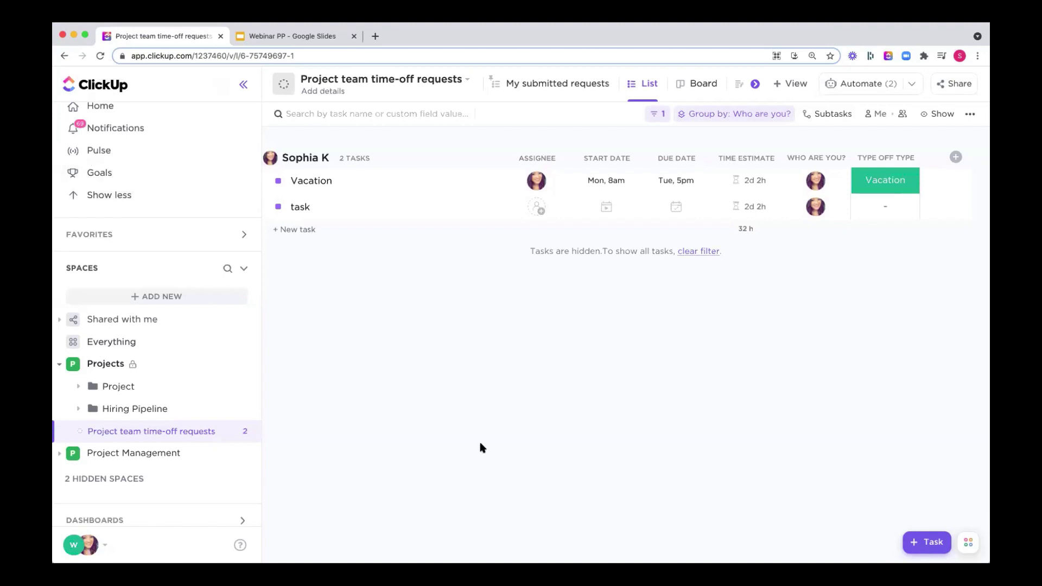
Examine the help resources and support options in the Resource Center and close it.
left_click(85, 544)
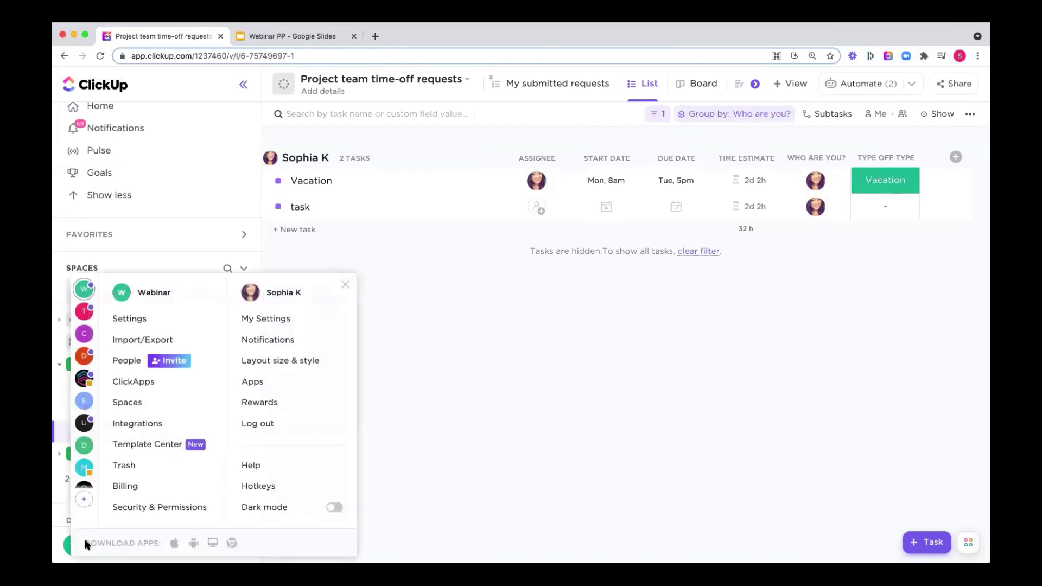
left_click(251, 466)
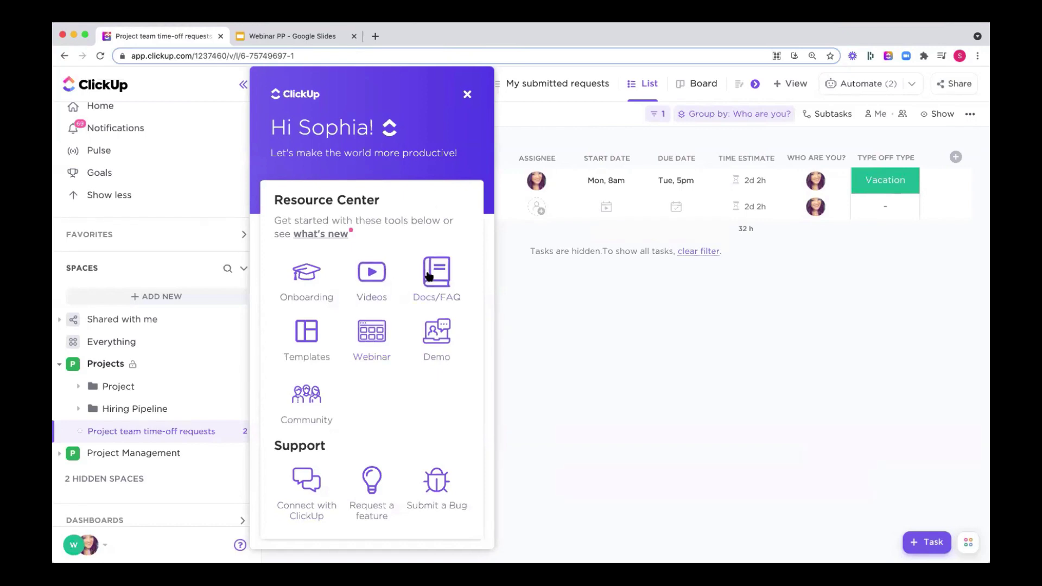
left_click(468, 94)
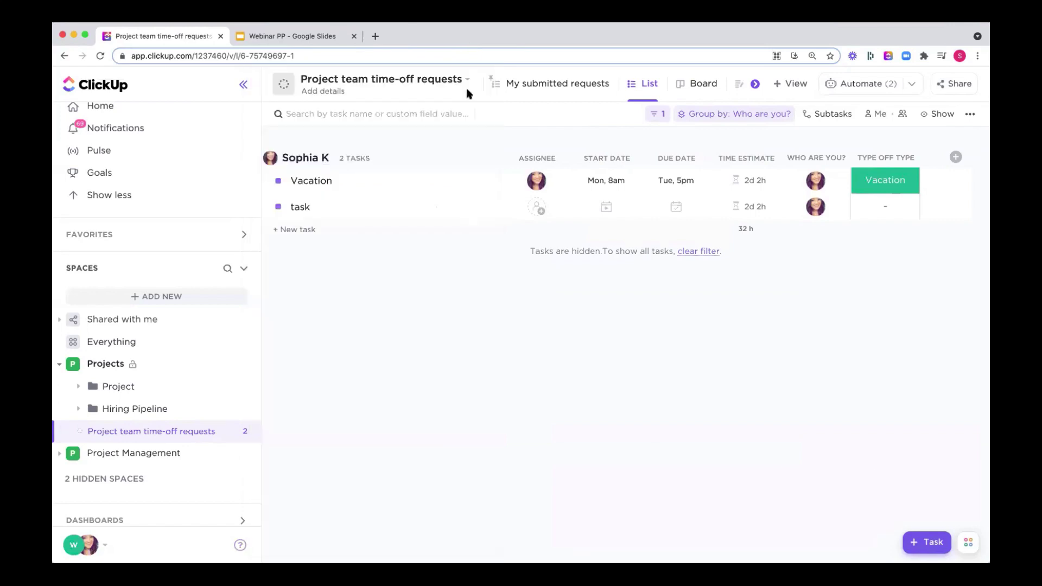